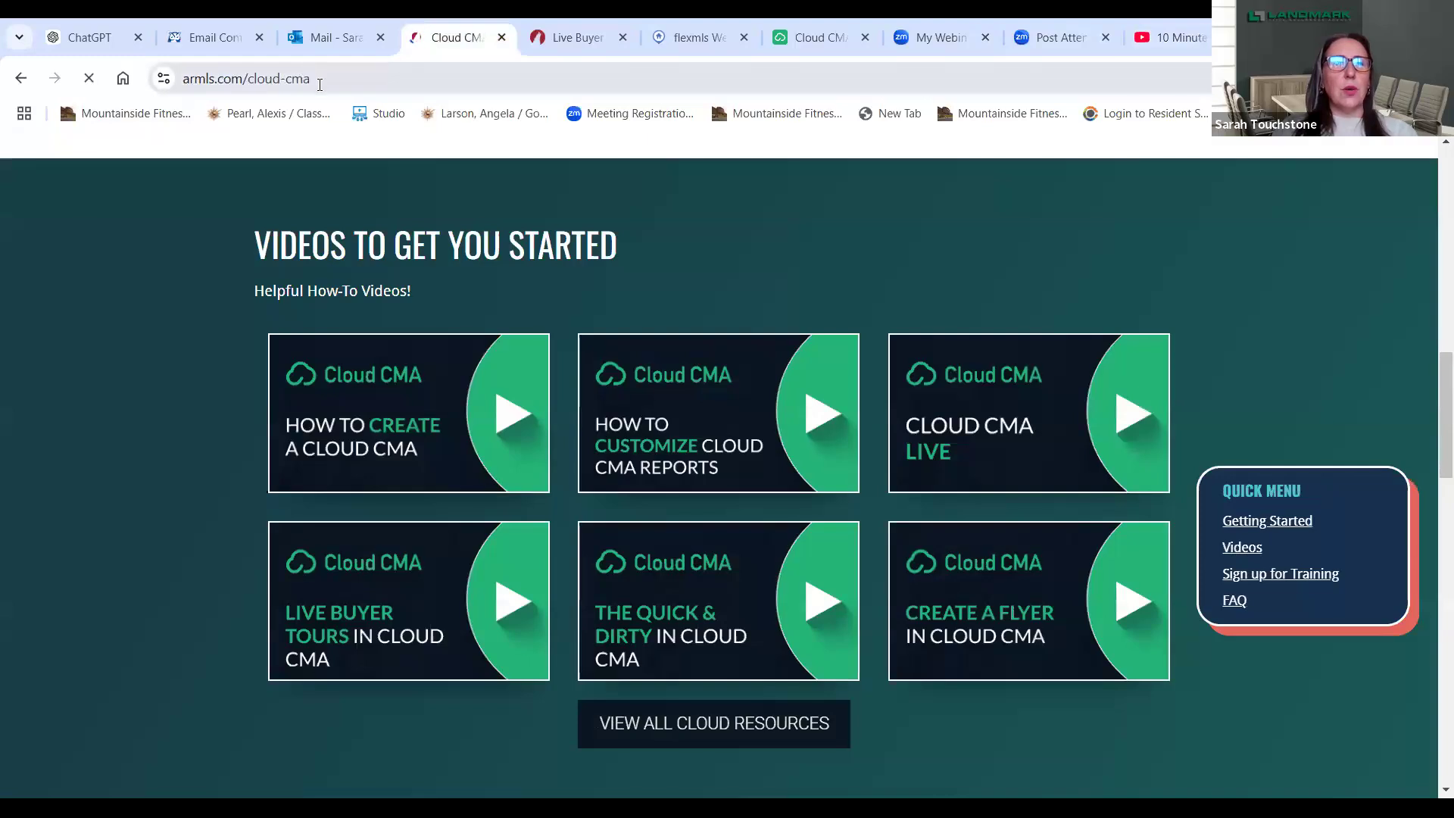
left_click(320, 85)
- Go to the ARMLS home page and reopen the Cloud CMA product page
key("BackSpace")
key("BackSpace")
key("BackSpace")
key("BackSpace")
key("BackSpace")
key("BackSpace")
key("BackSpace")
key("BackSpace")
key("BackSpace")
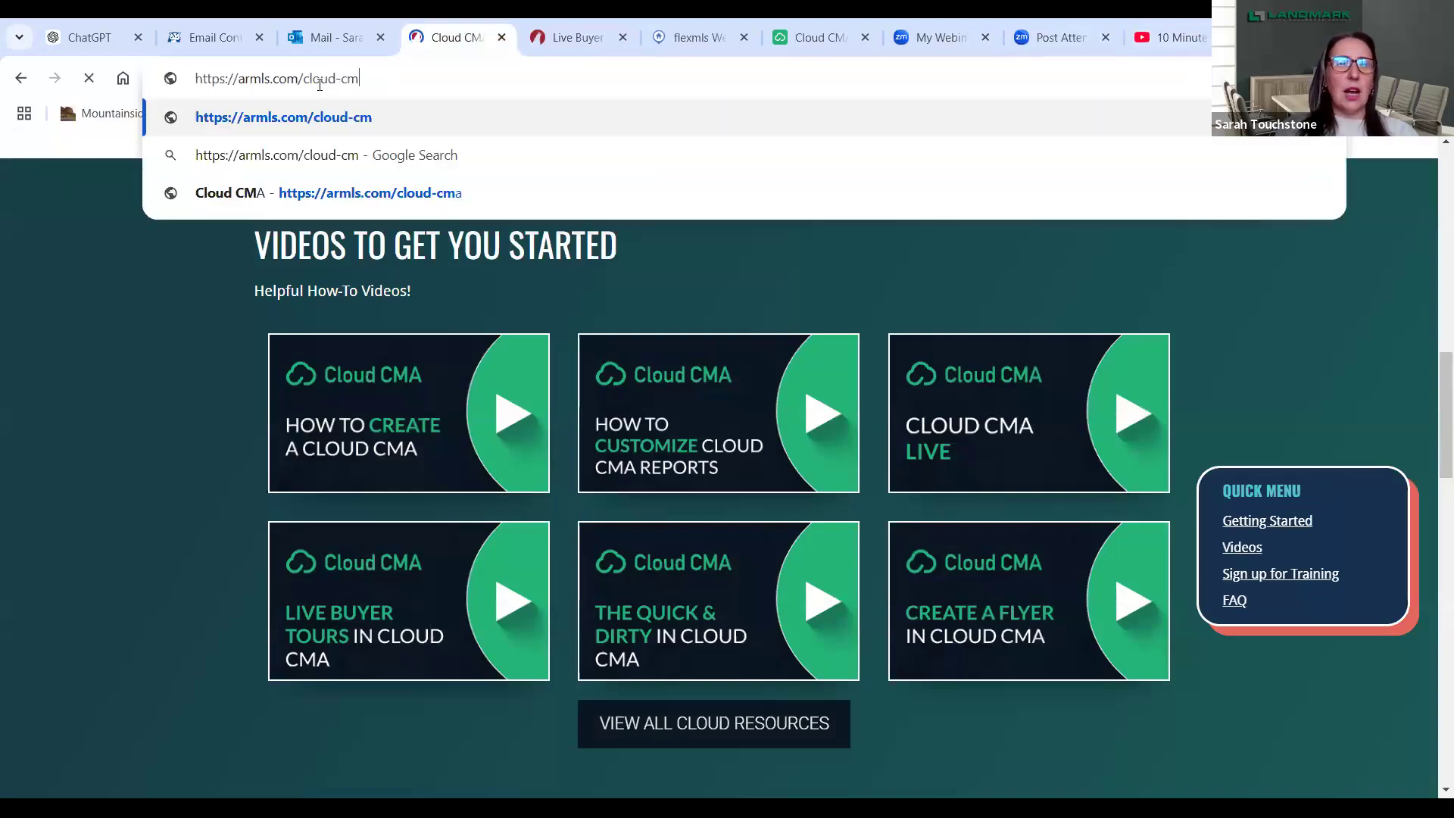
key("BackSpace")
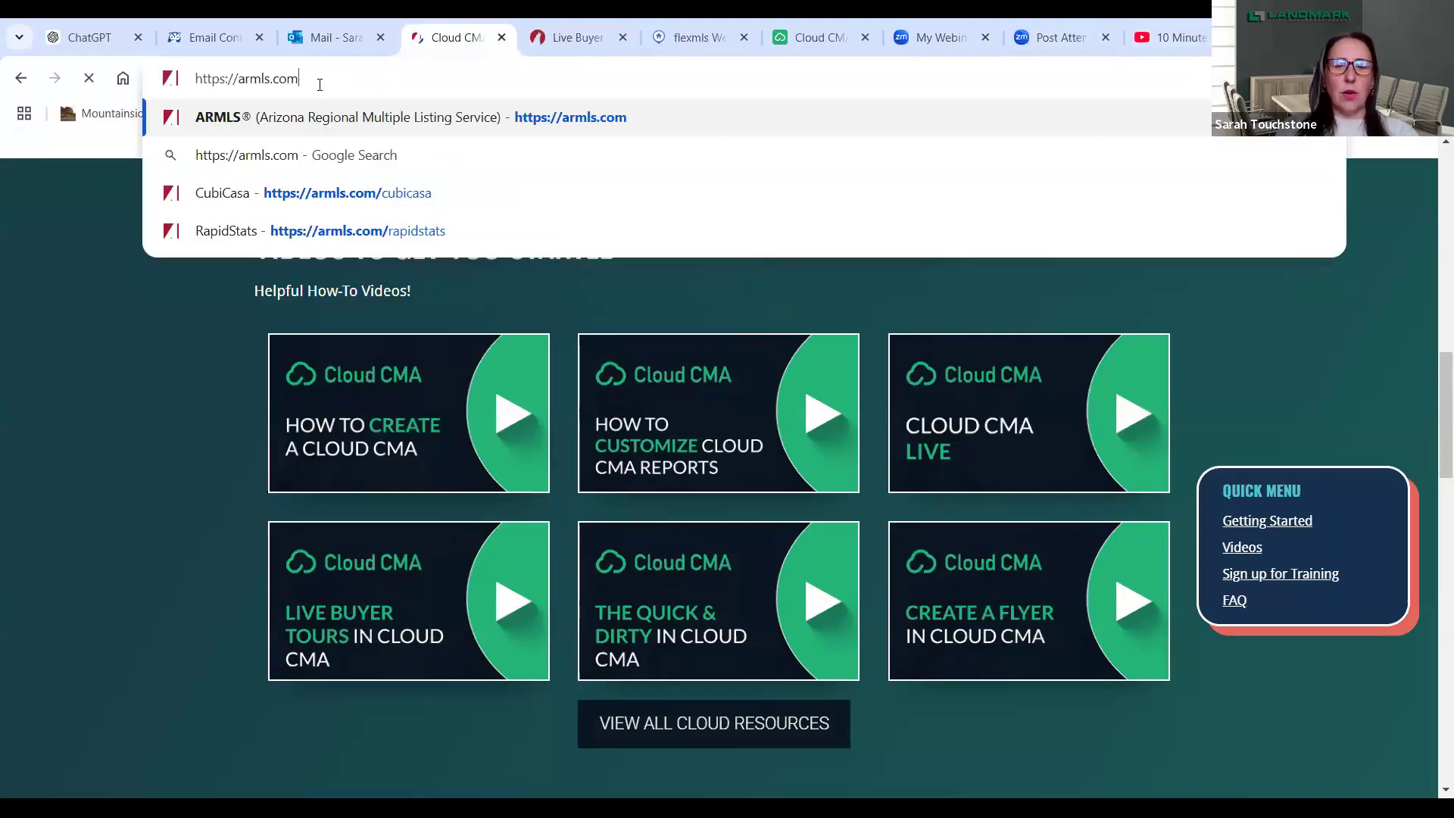
key("Return")
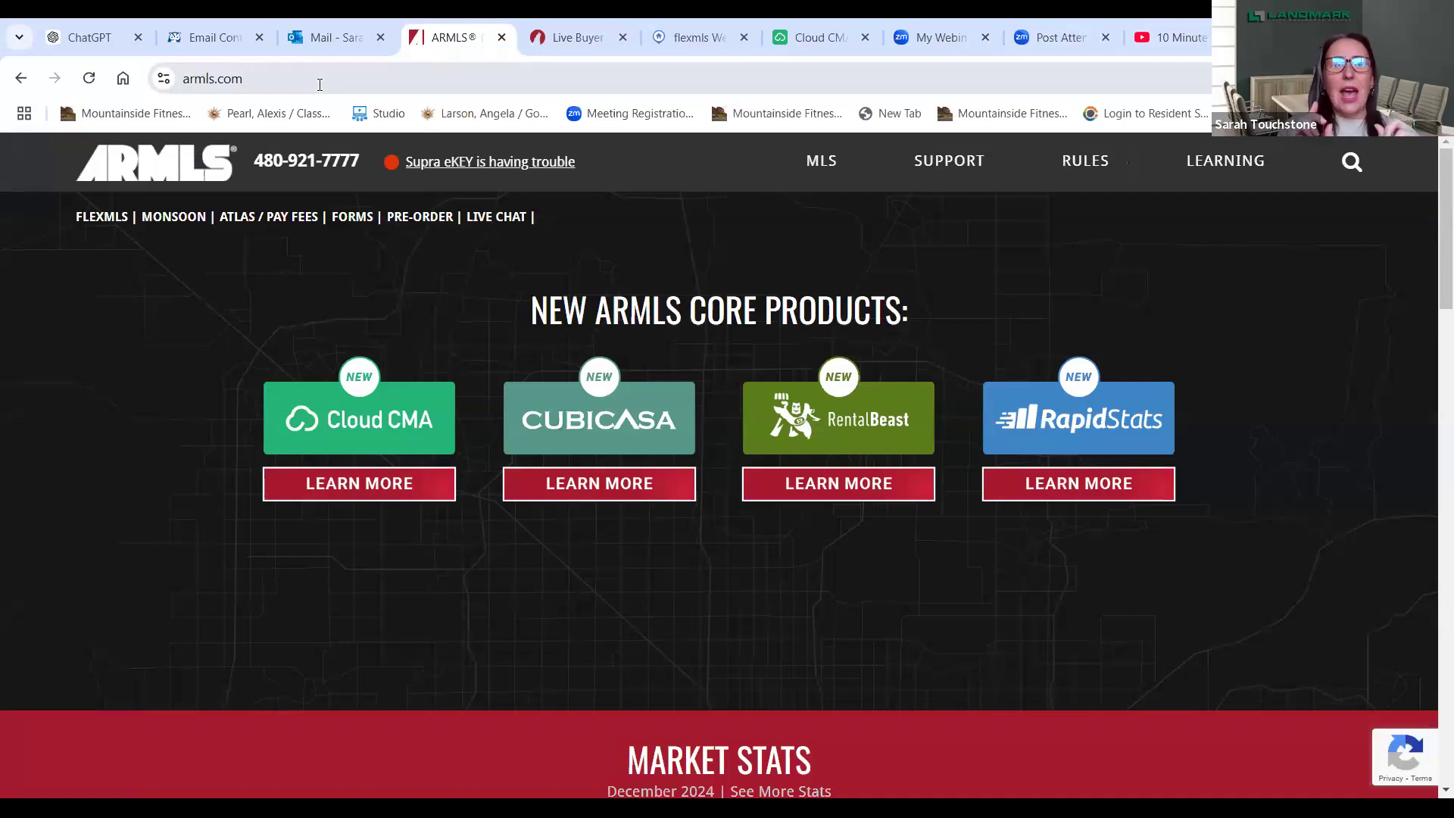
left_click(342, 437)
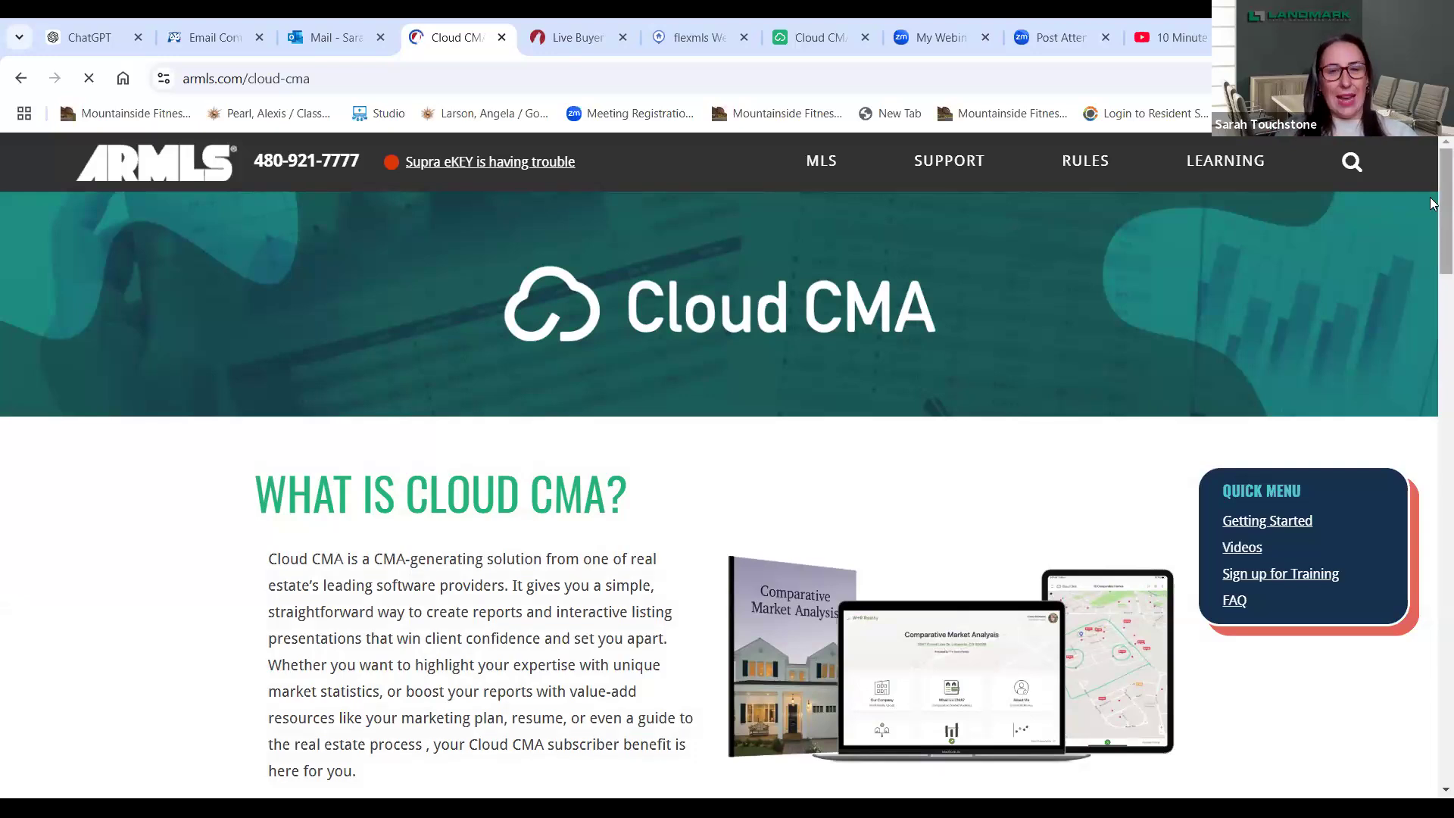
- Scroll the Cloud CMA page down to the Videos to Get You Started grid
scroll(1431, 219, "down", 3)
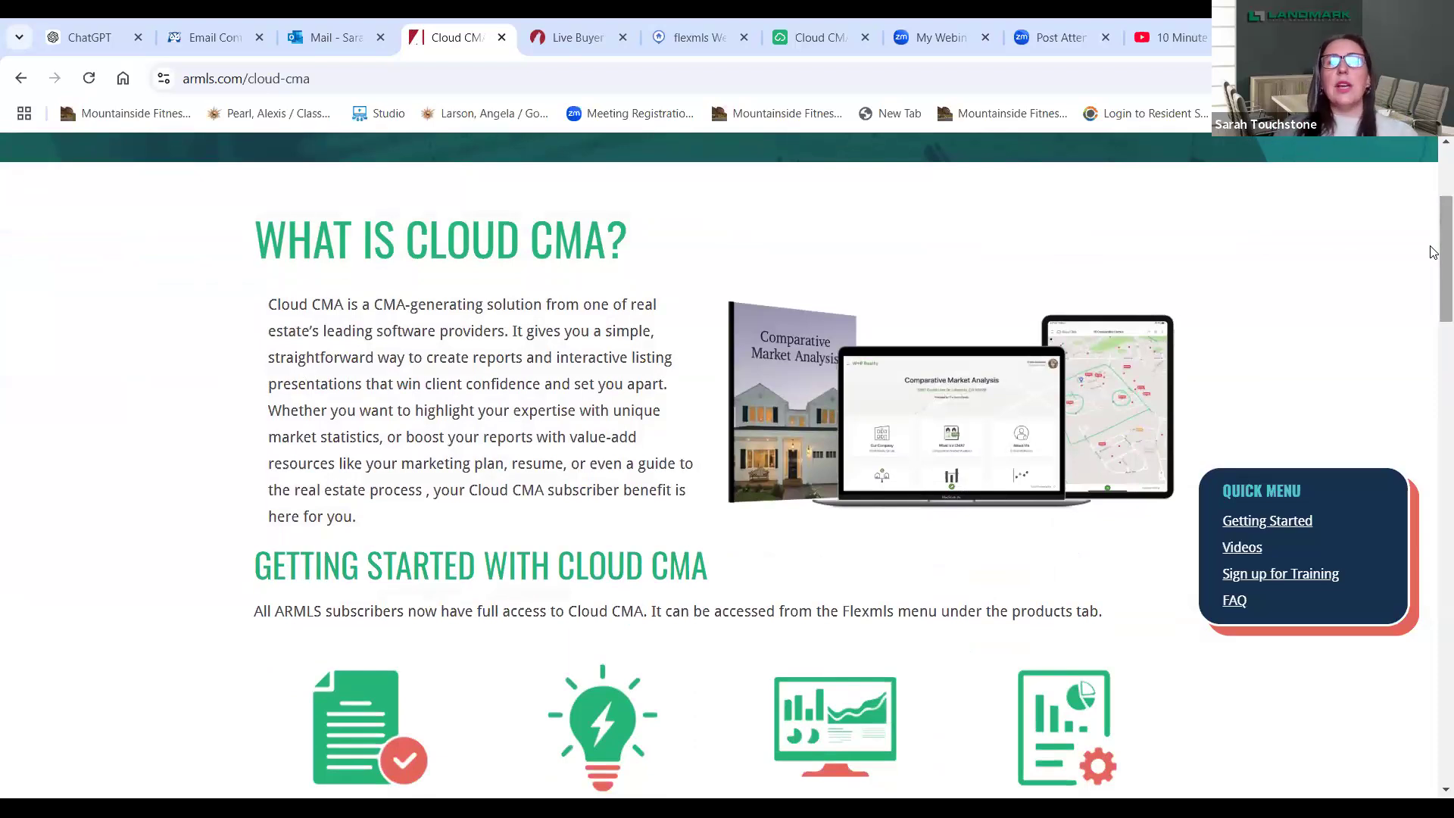
scroll(1433, 252, "down", 7)
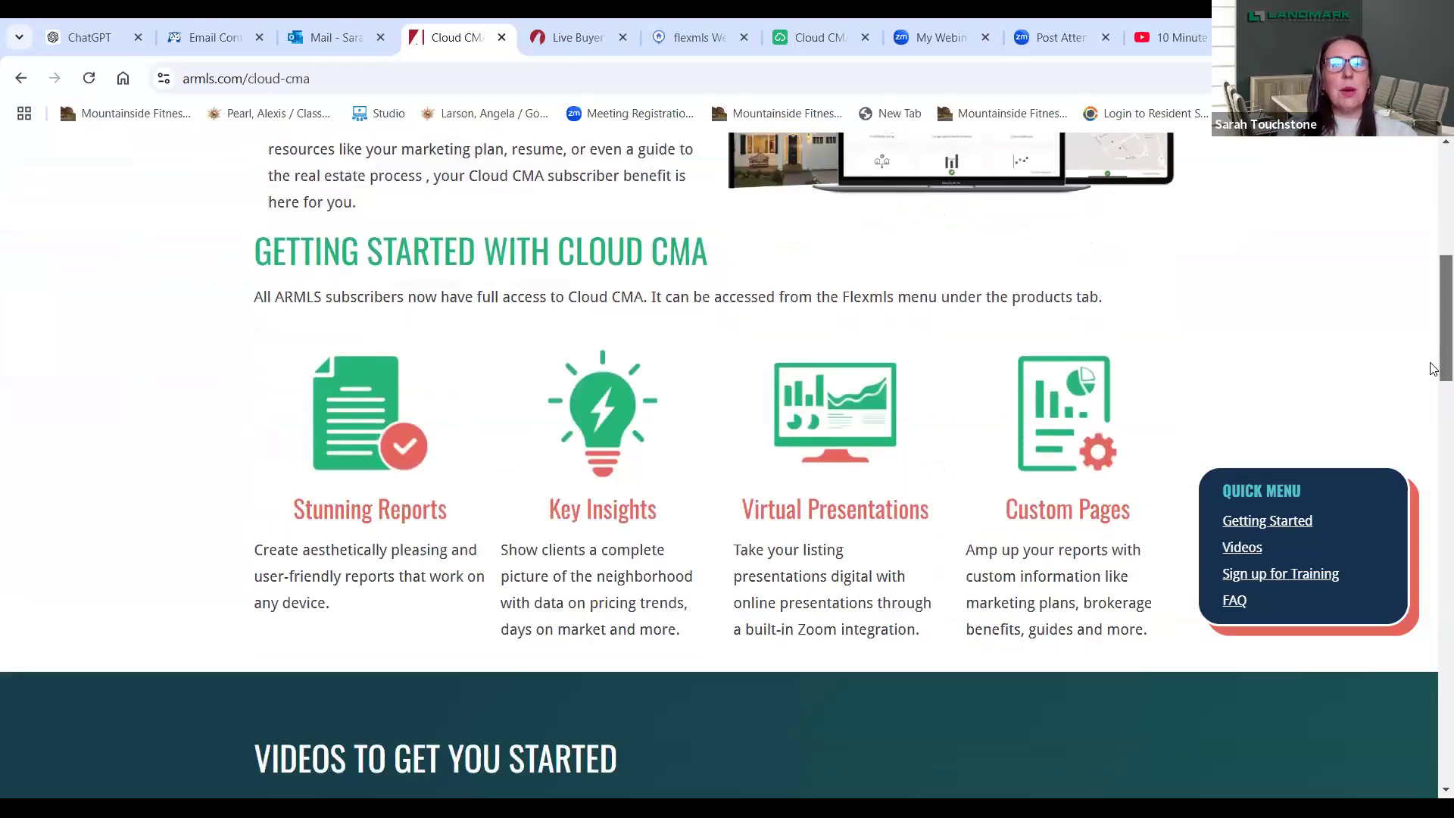
scroll(1431, 387, "down", 3)
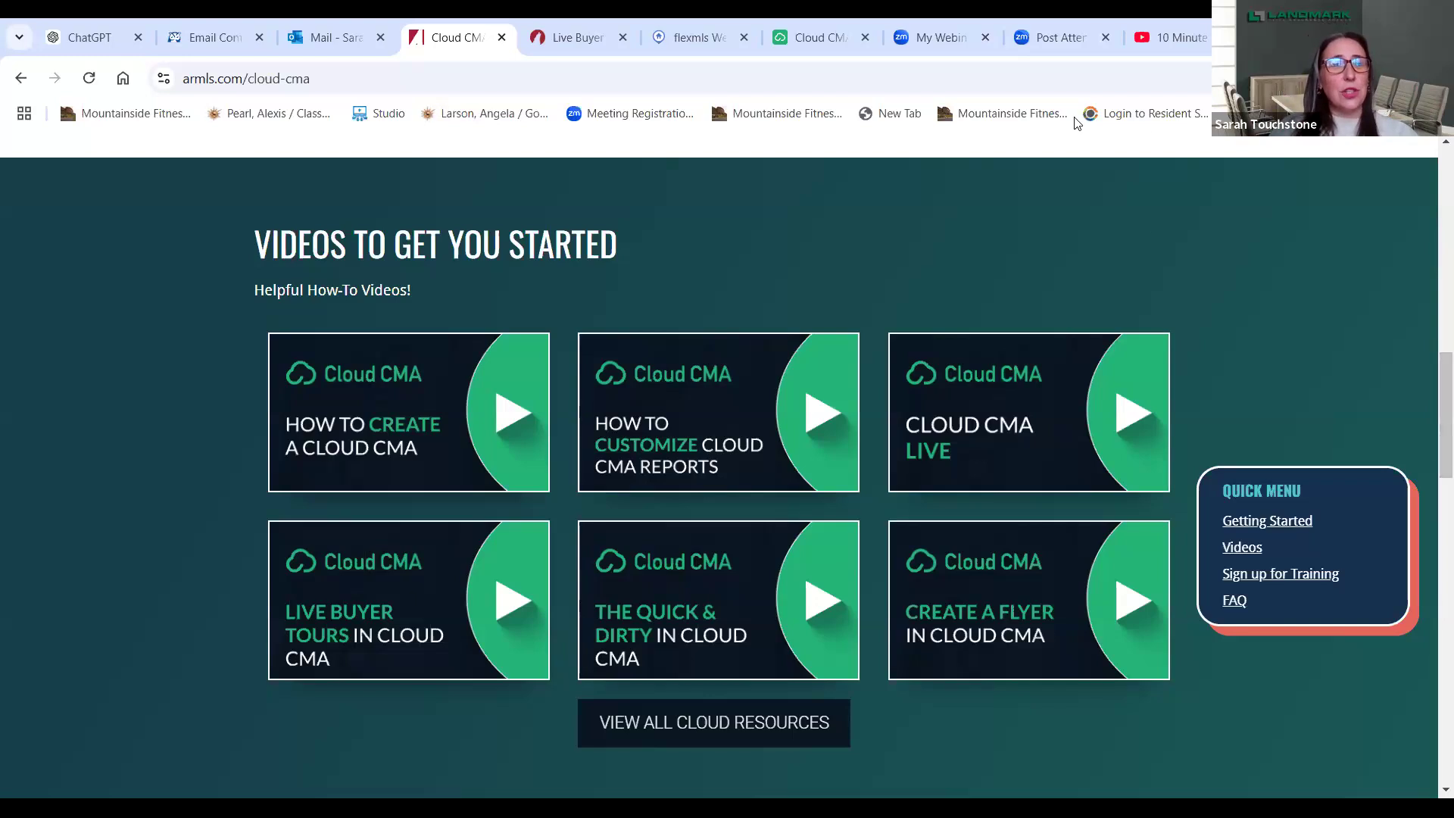
- Switch to the Flexmls tab and open its main menu
left_click(696, 37)
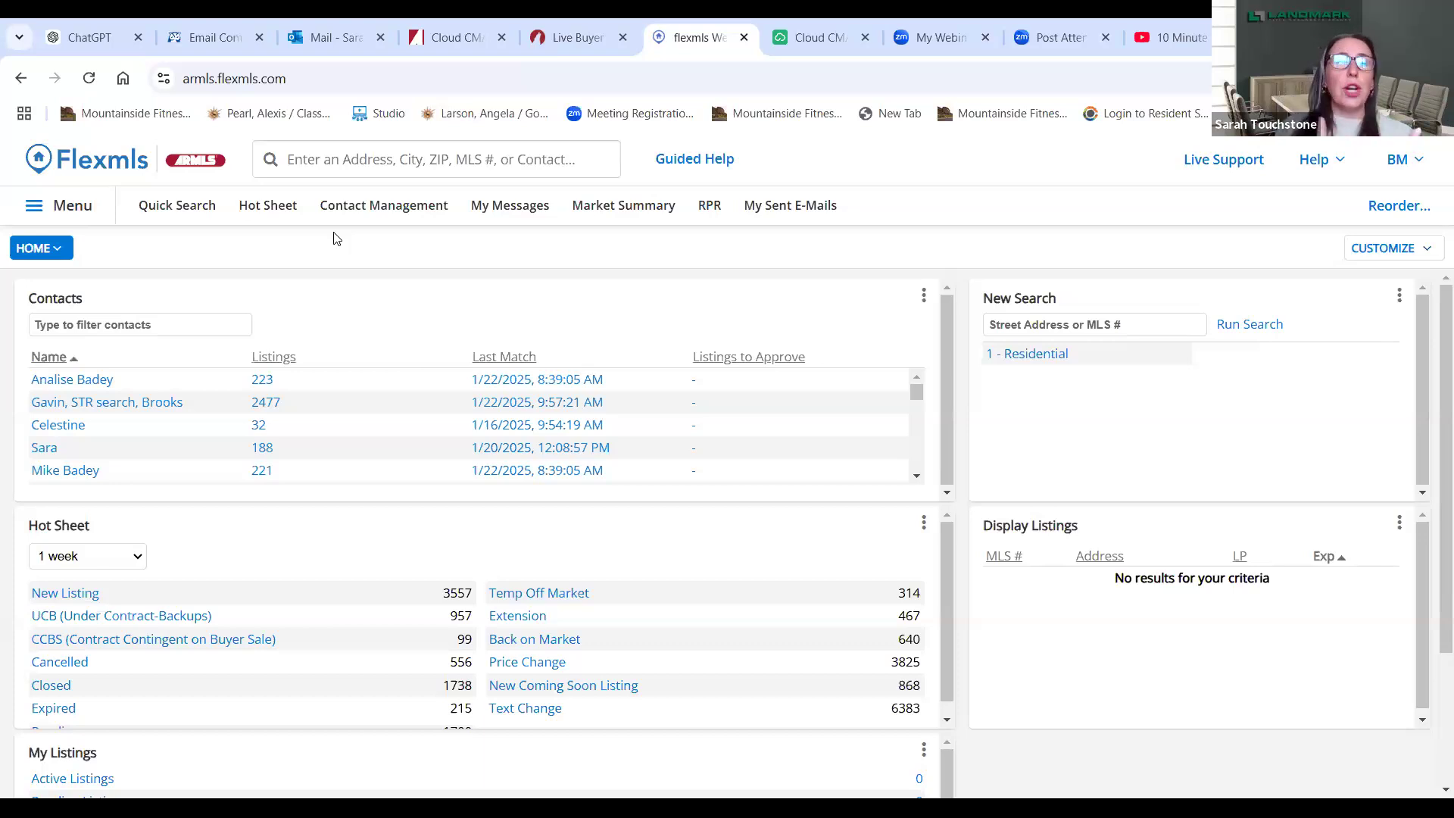
left_click(37, 213)
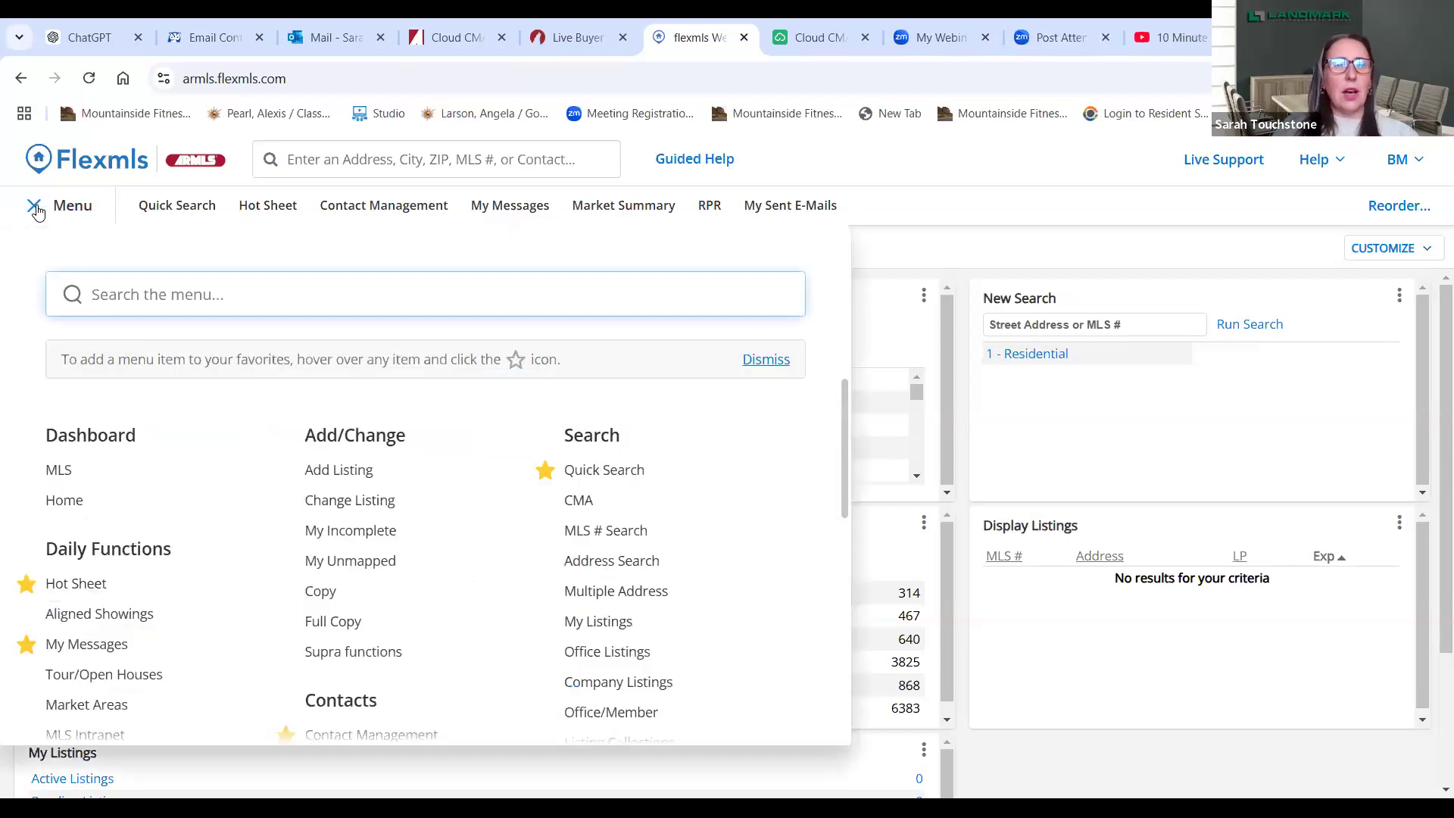
- Scroll the Flexmls menu to Products and launch Cloud CMA in a new tab
left_click_drag(843, 465, 856, 671)
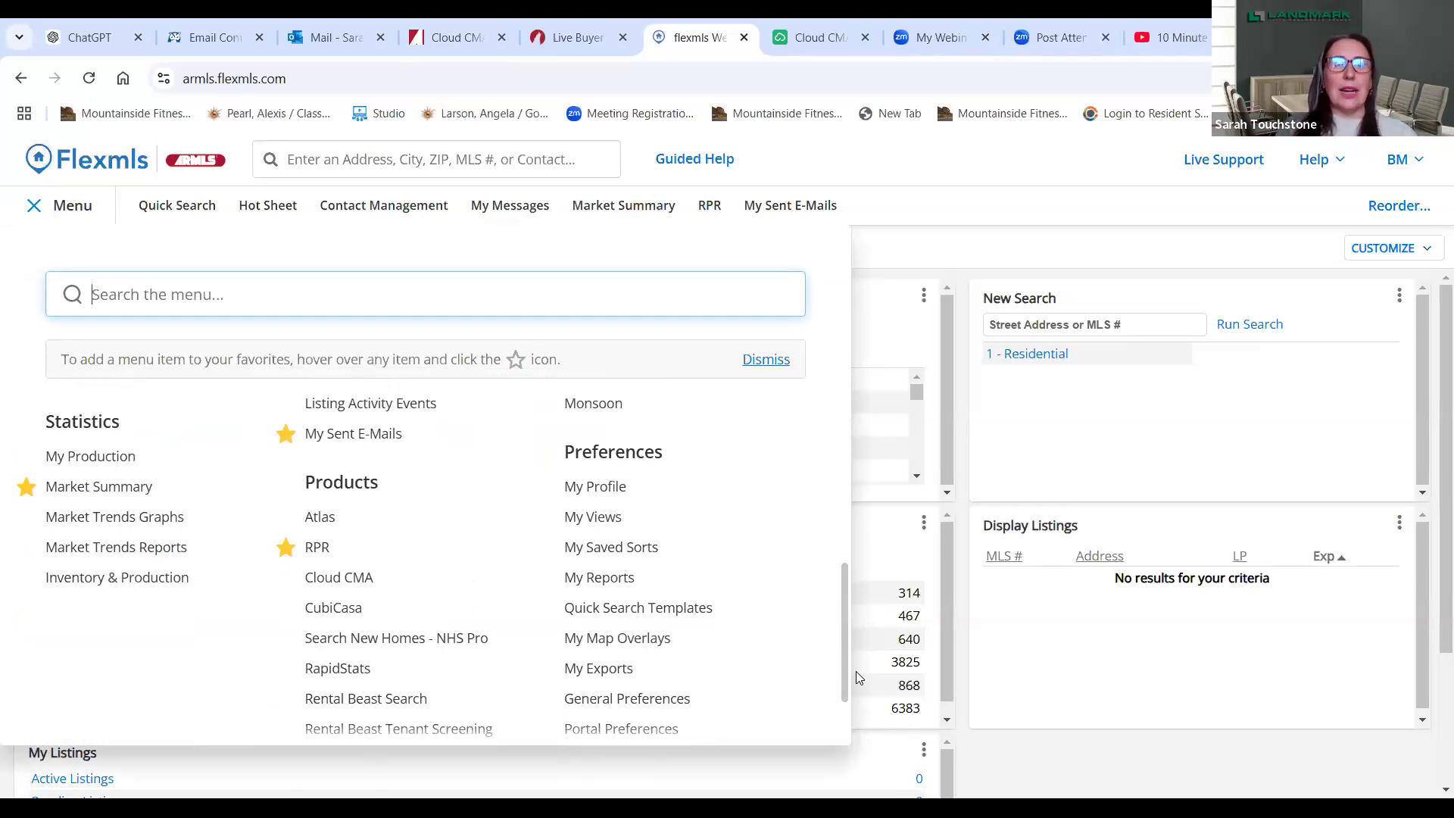
scroll(846, 677, "down", 2)
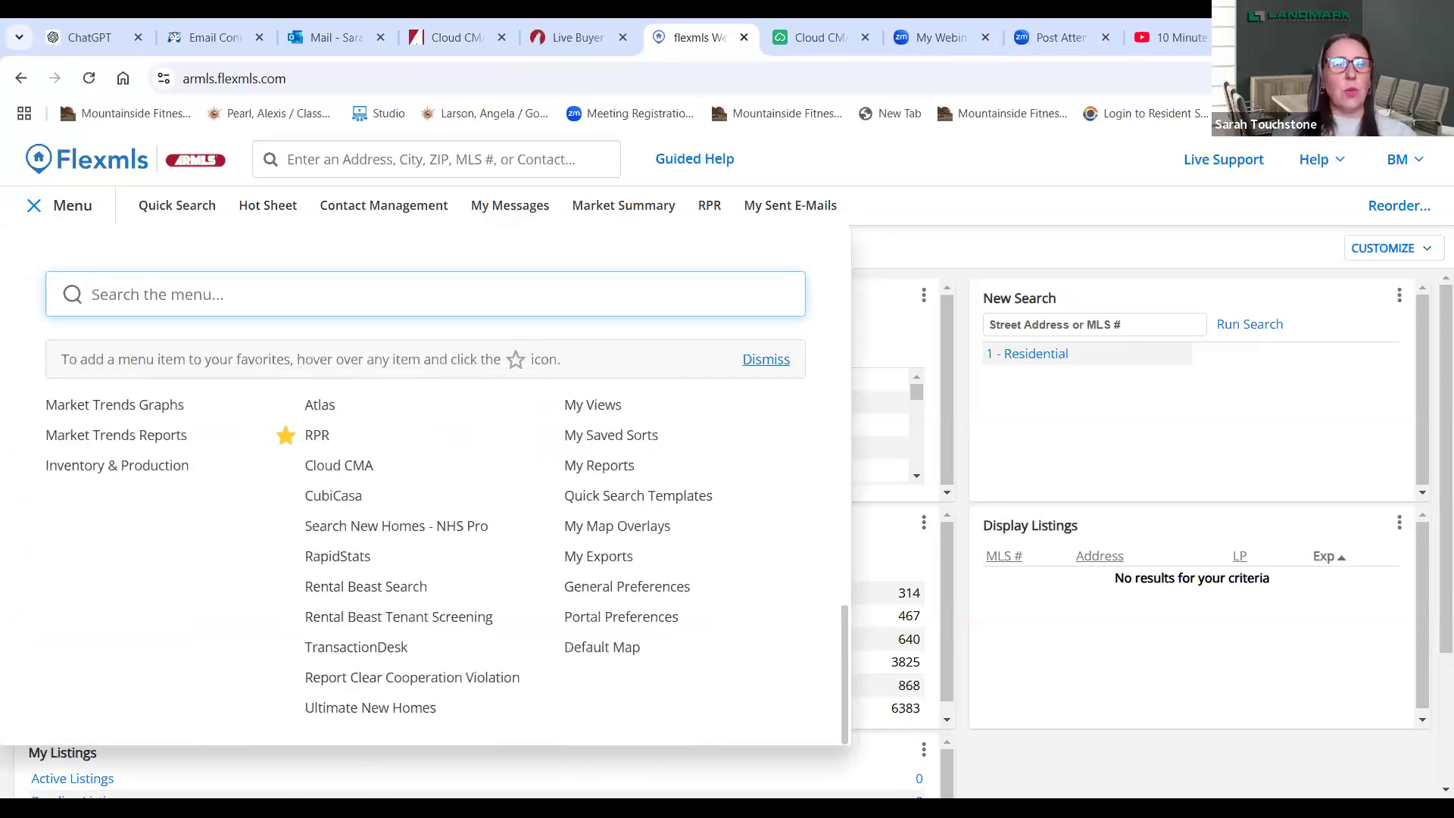
scroll(343, 564, "up", 5)
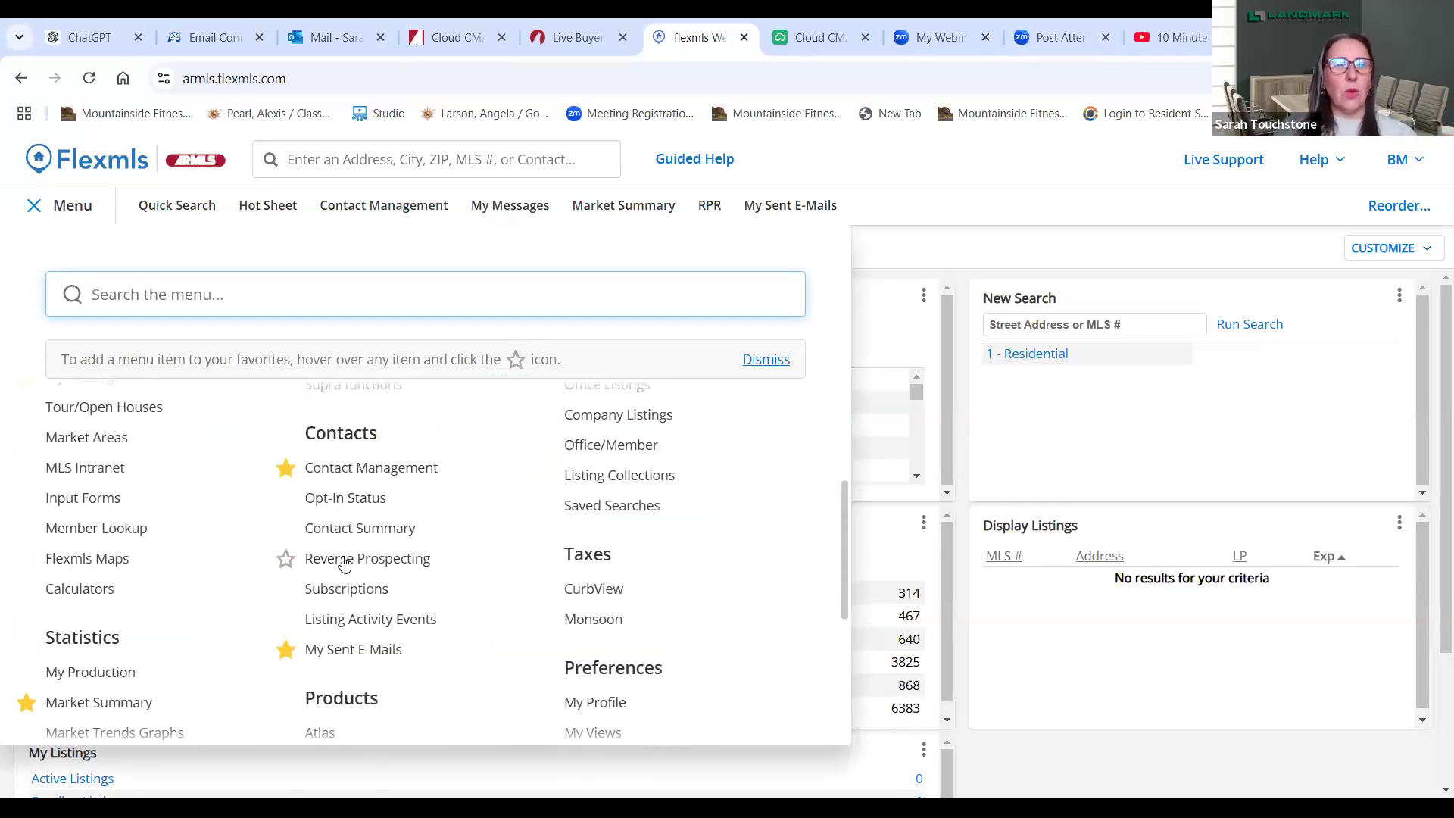
scroll(346, 640, "down", 2)
left_click(346, 640)
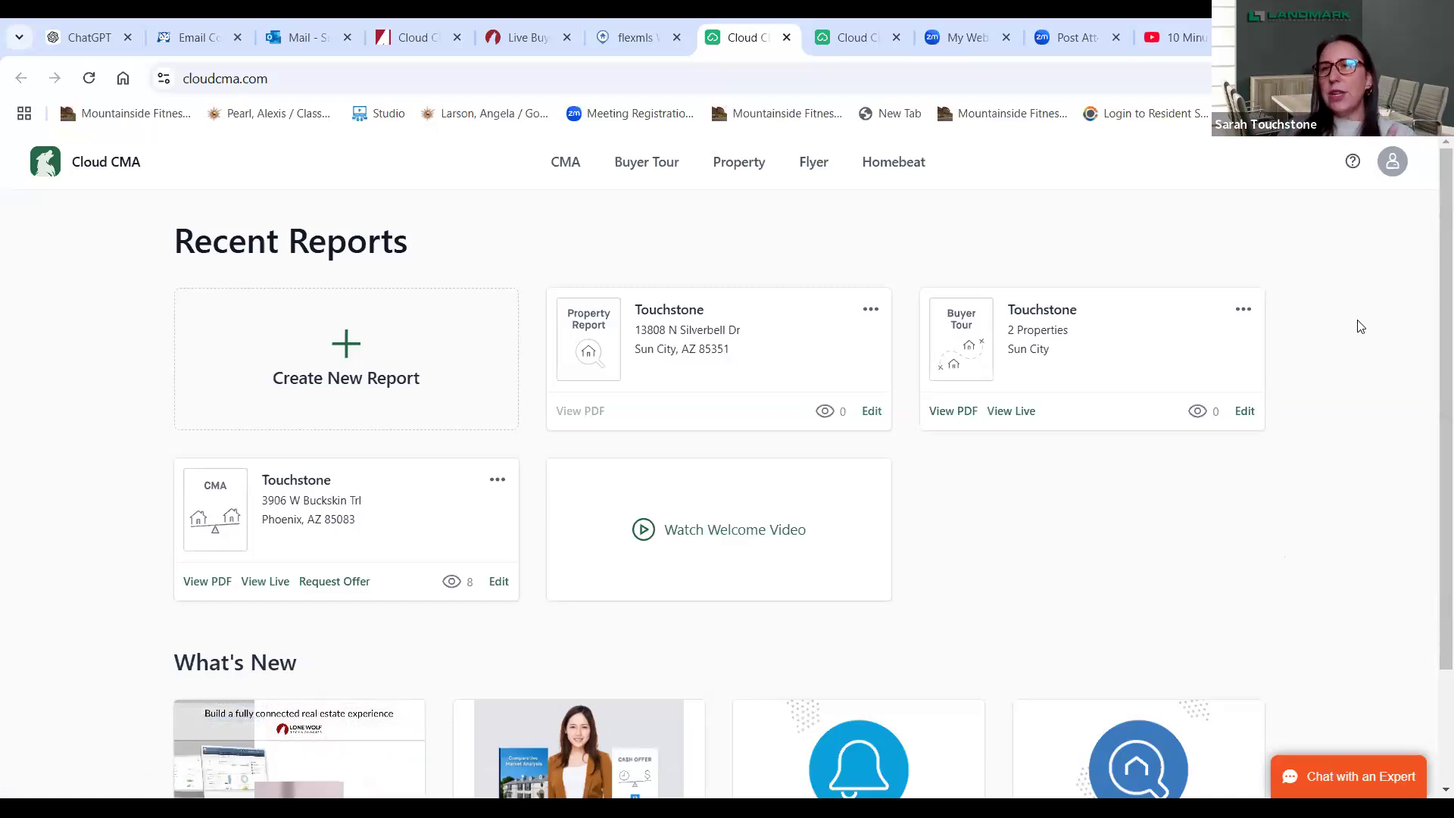
- Open the Cloud CMA account options menu
left_click(1390, 171)
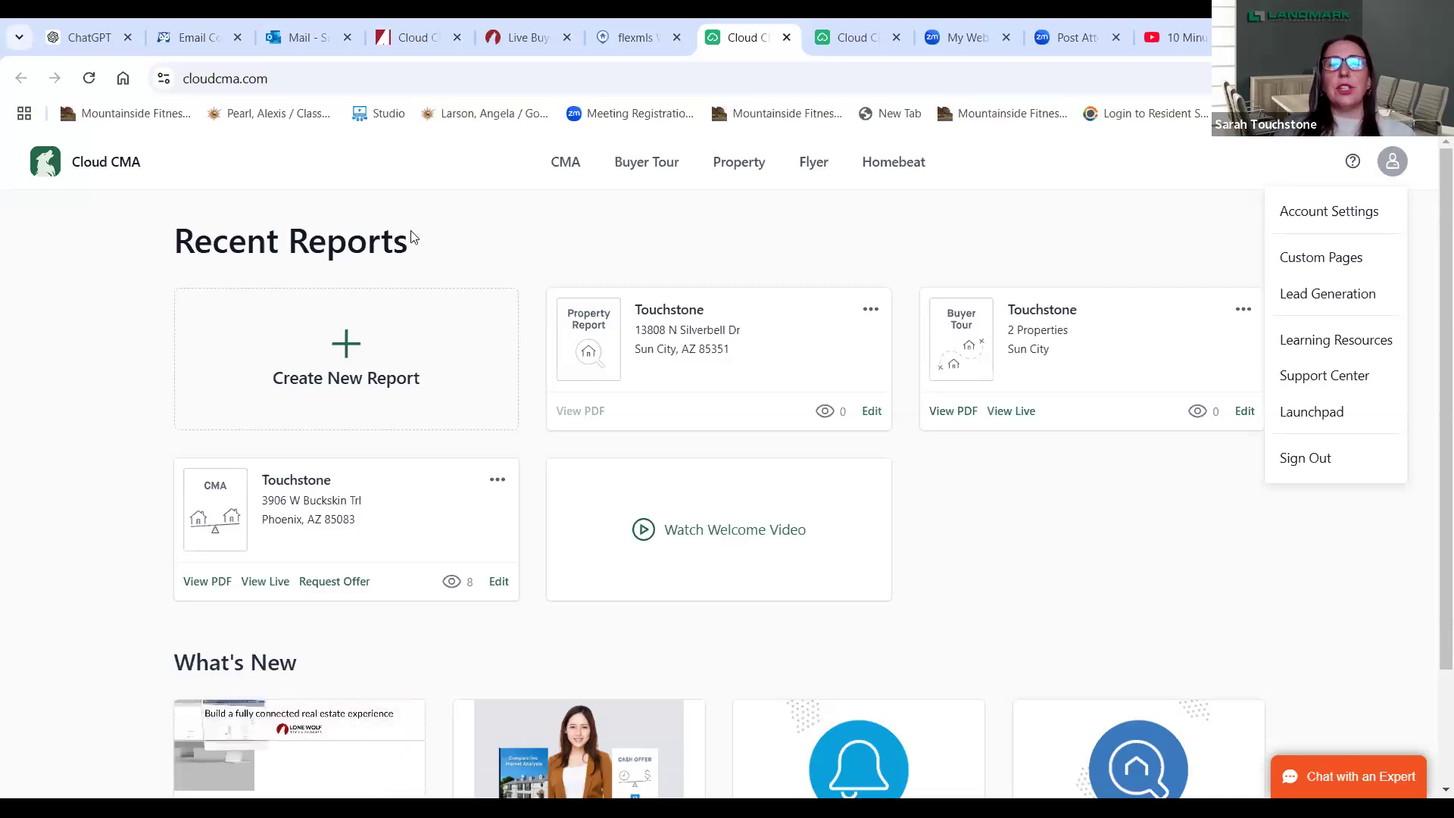
- Open the Create New Report dialog from the dashboard card
left_click(319, 353)
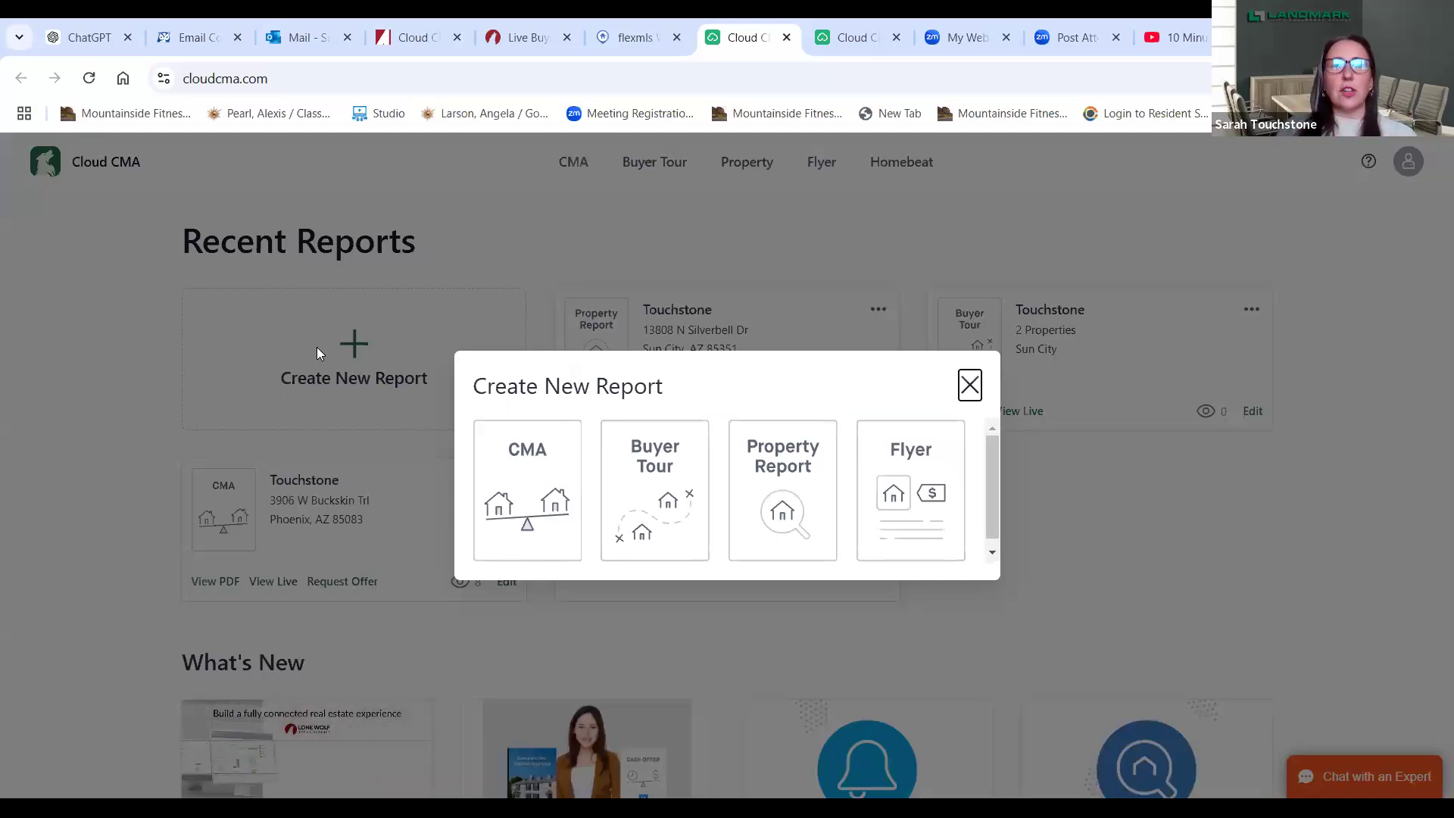
- Choose CMA as the report type and enter the client's full name
left_click(509, 530)
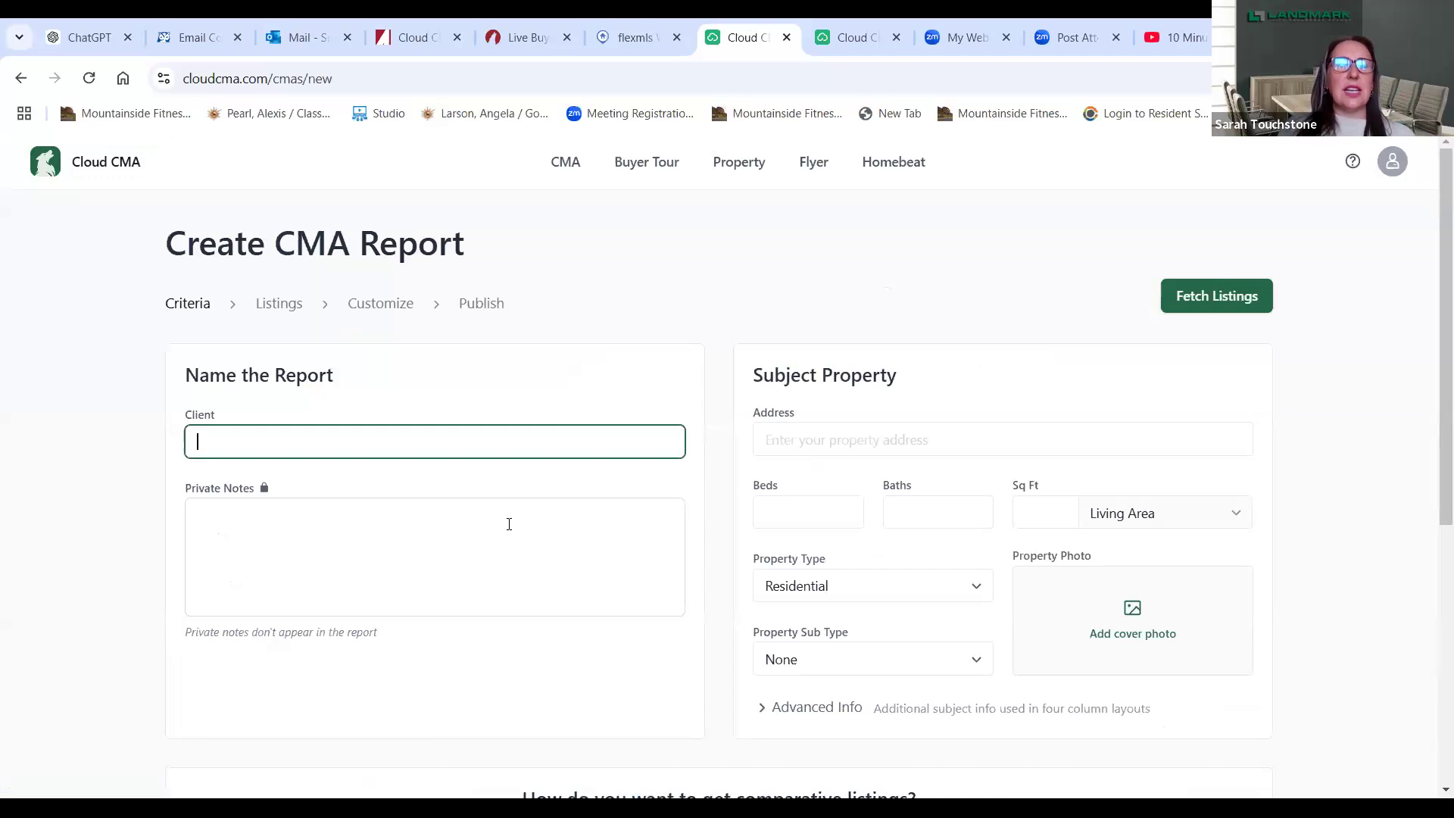
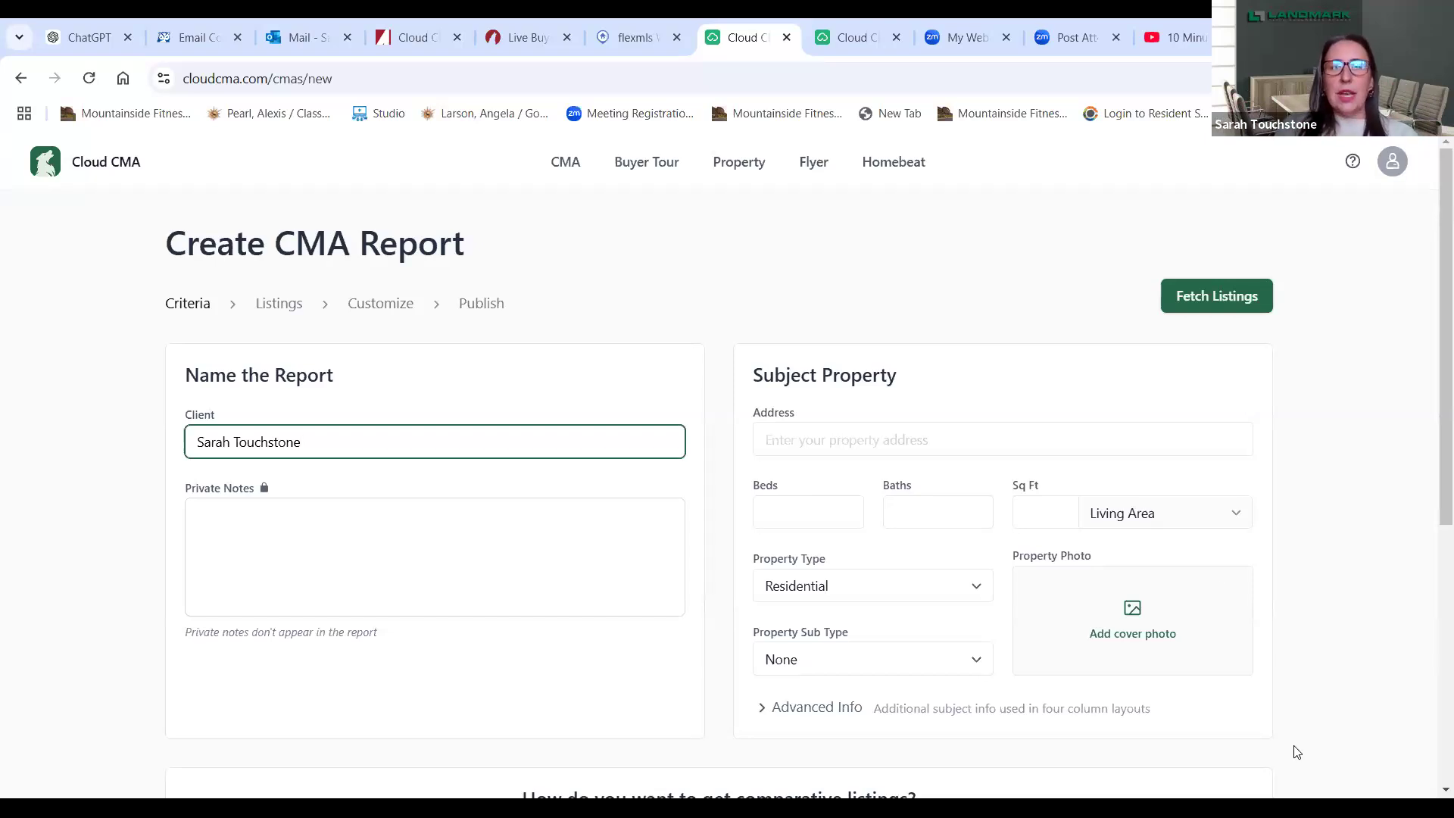
- Fill in the subject property's street address, settling on the matching Phoenix suggestion
left_click(993, 444)
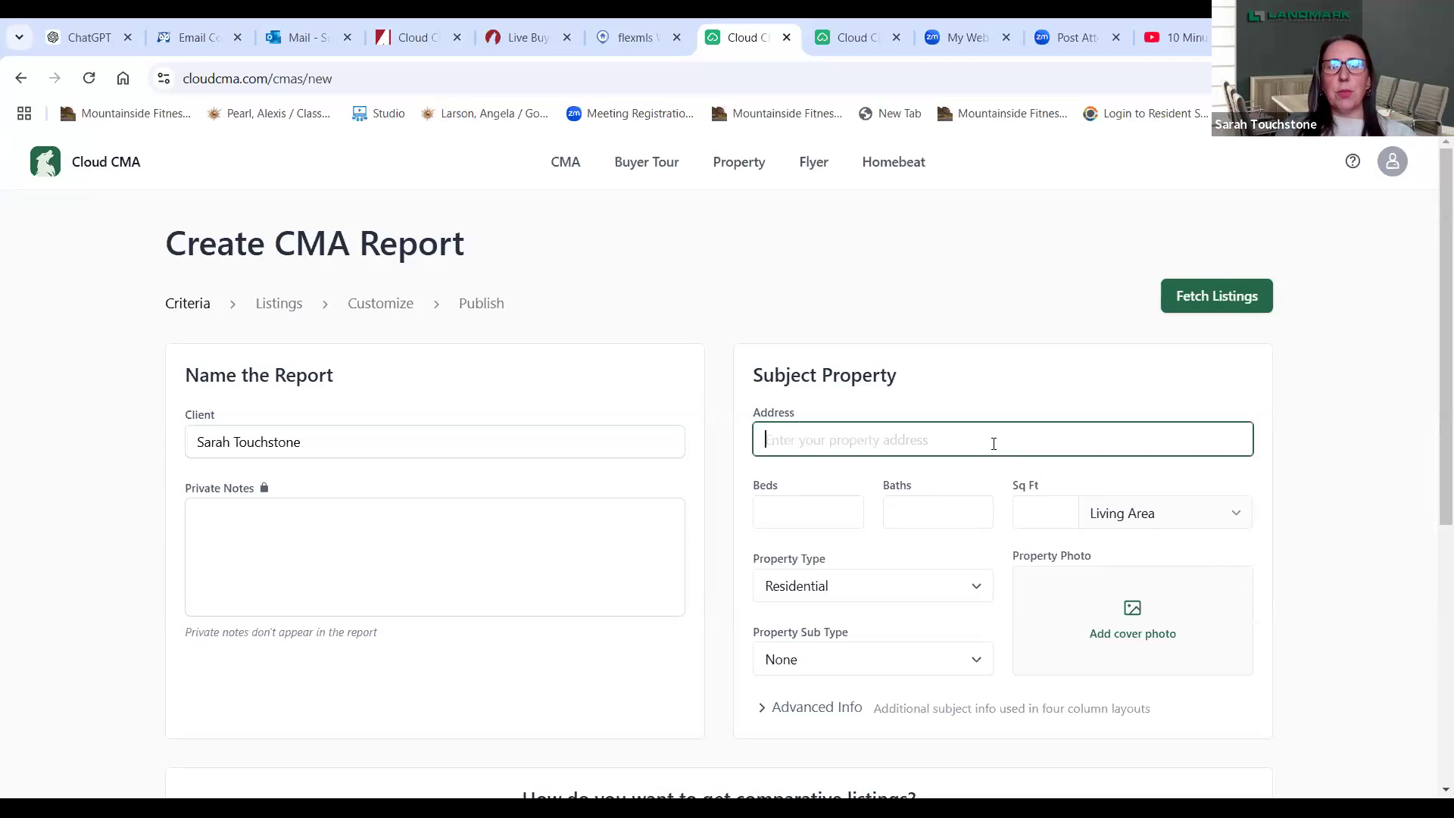
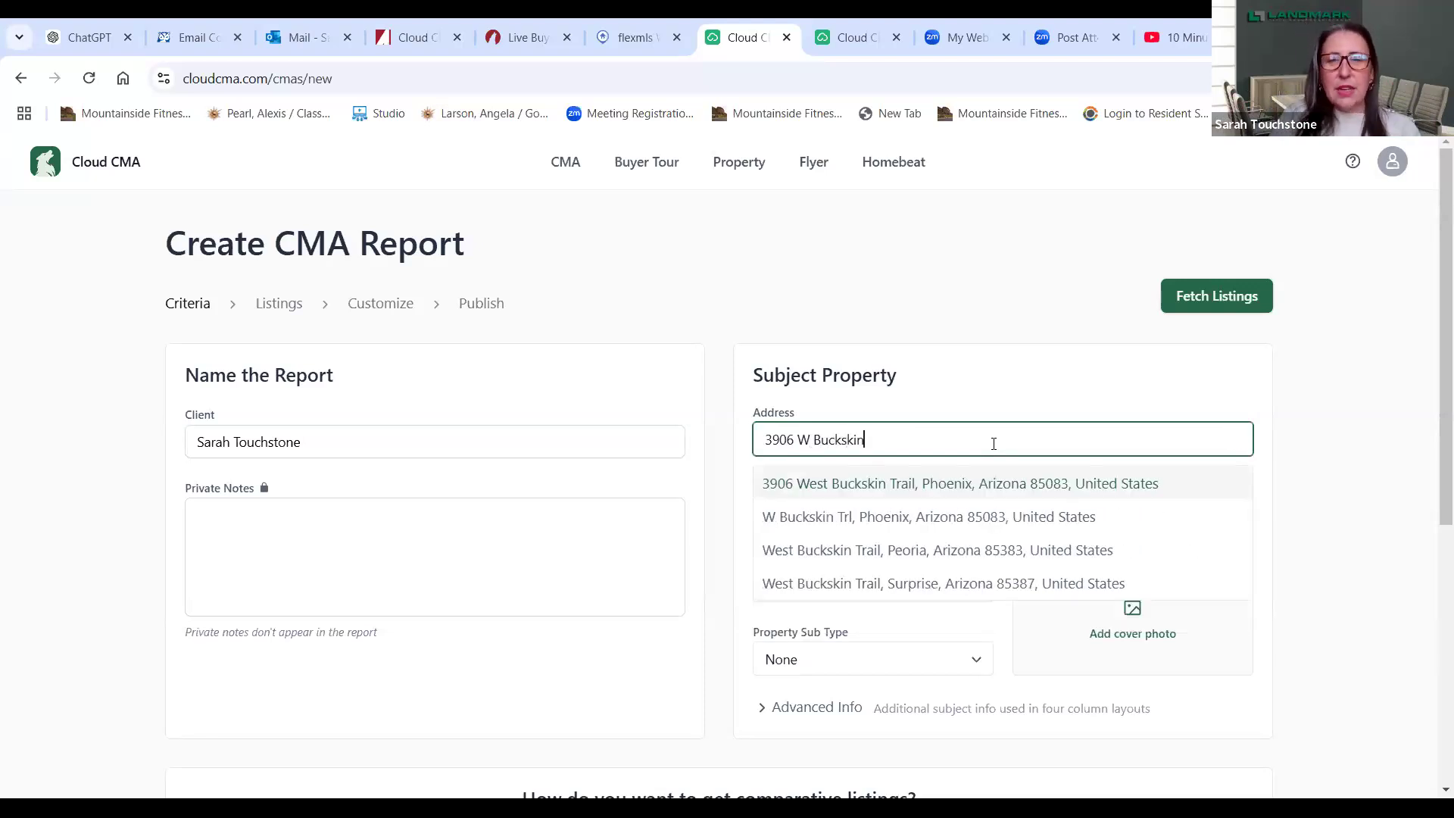
left_click(1001, 483)
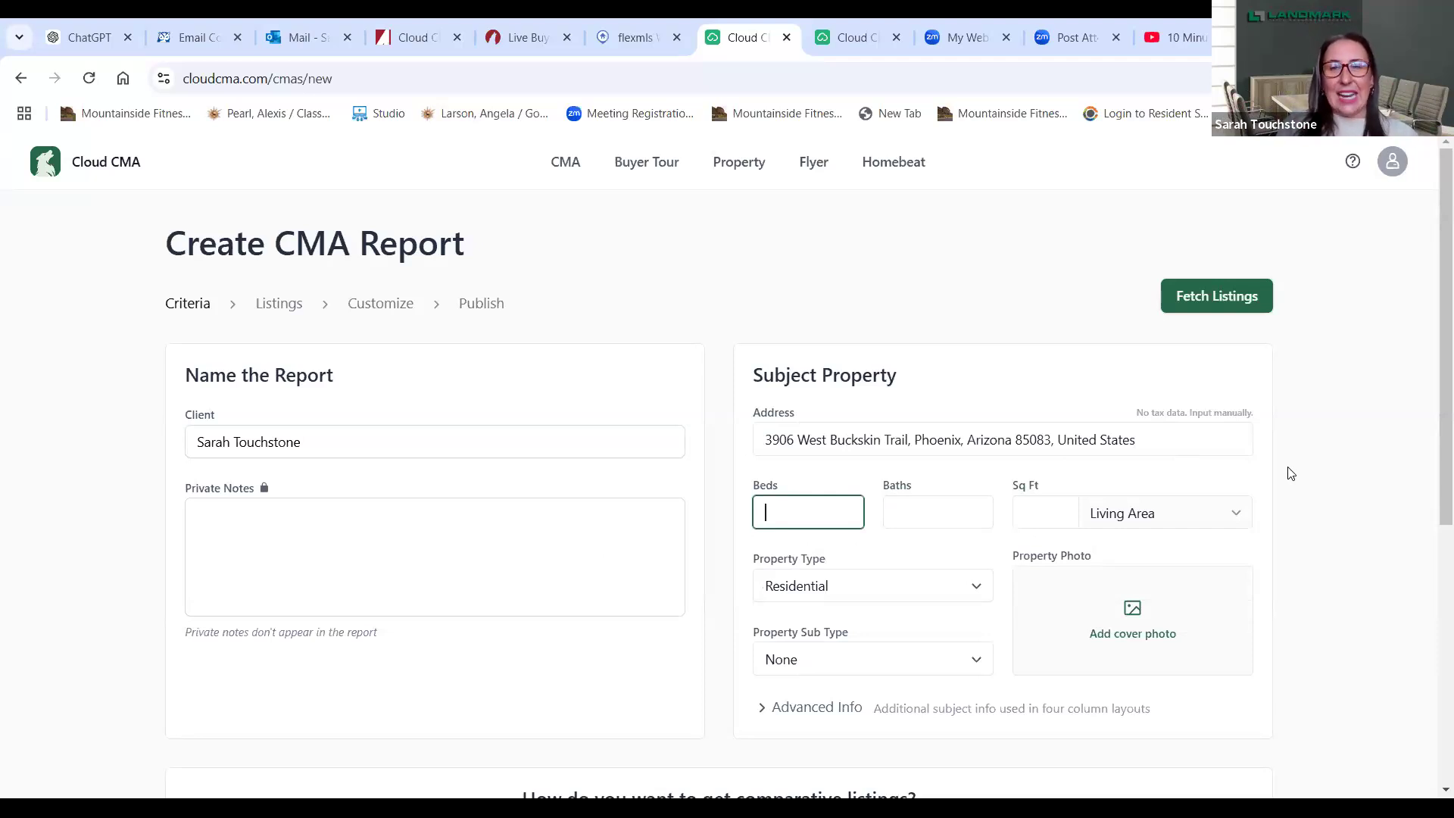
left_click(1158, 440)
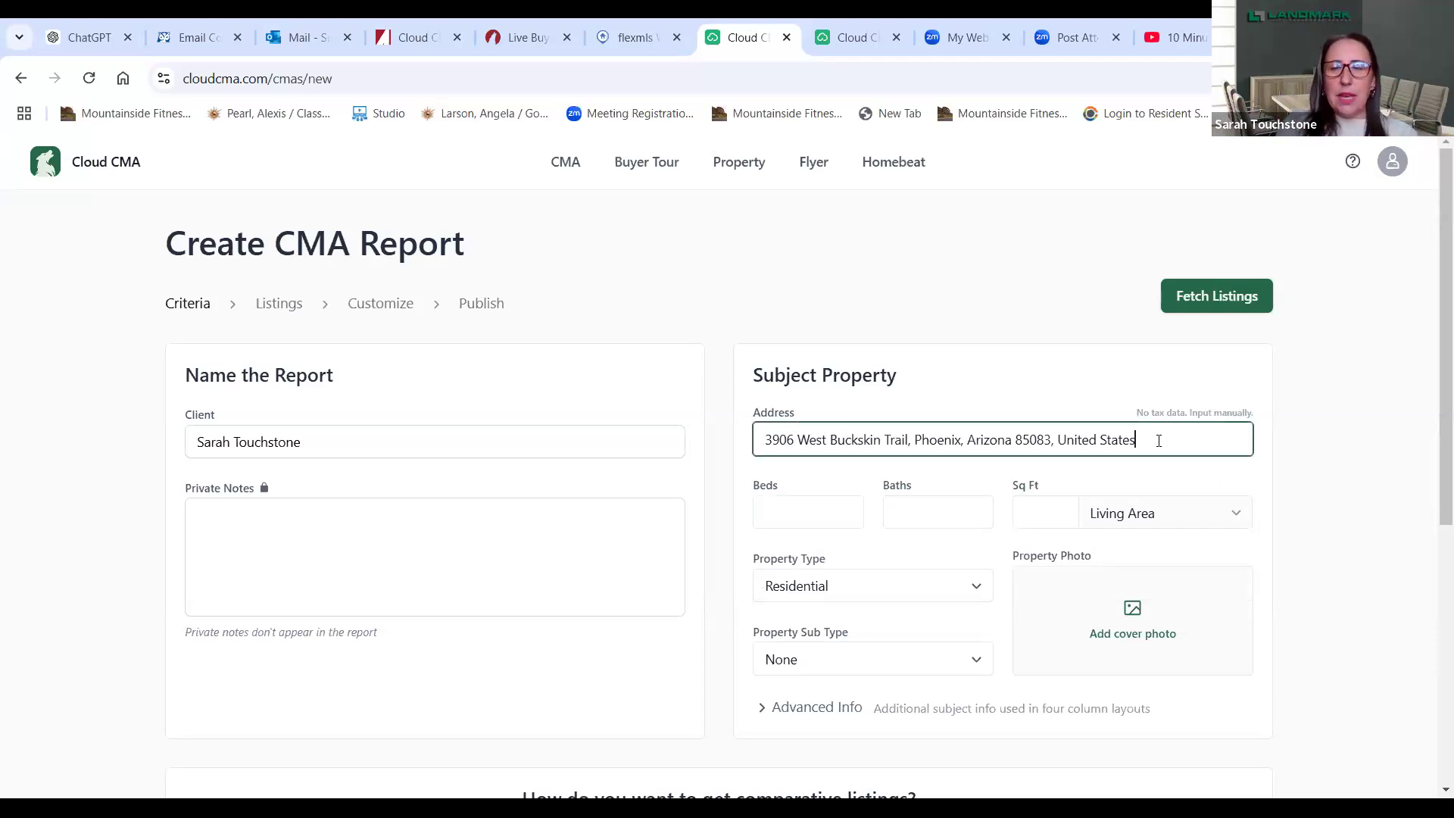
key("BackSpace")
key("BackSpace")
key("BackSpace")
key("BackSpace")
key("BackSpace")
key("BackSpace")
key("BackSpace")
key("BackSpace")
key("BackSpace")
key("BackSpace")
key("BackSpace")
key("BackSpace")
key("BackSpace")
key("BackSpace")
key("BackSpace")
key("BackSpace")
key("BackSpace")
key("BackSpace")
key("BackSpace")
key("BackSpace")
key("BackSpace")
key("BackSpace")
key("BackSpace")
key("BackSpace")
key("BackSpace")
key("BackSpace")
key("BackSpace")
key("BackSpace")
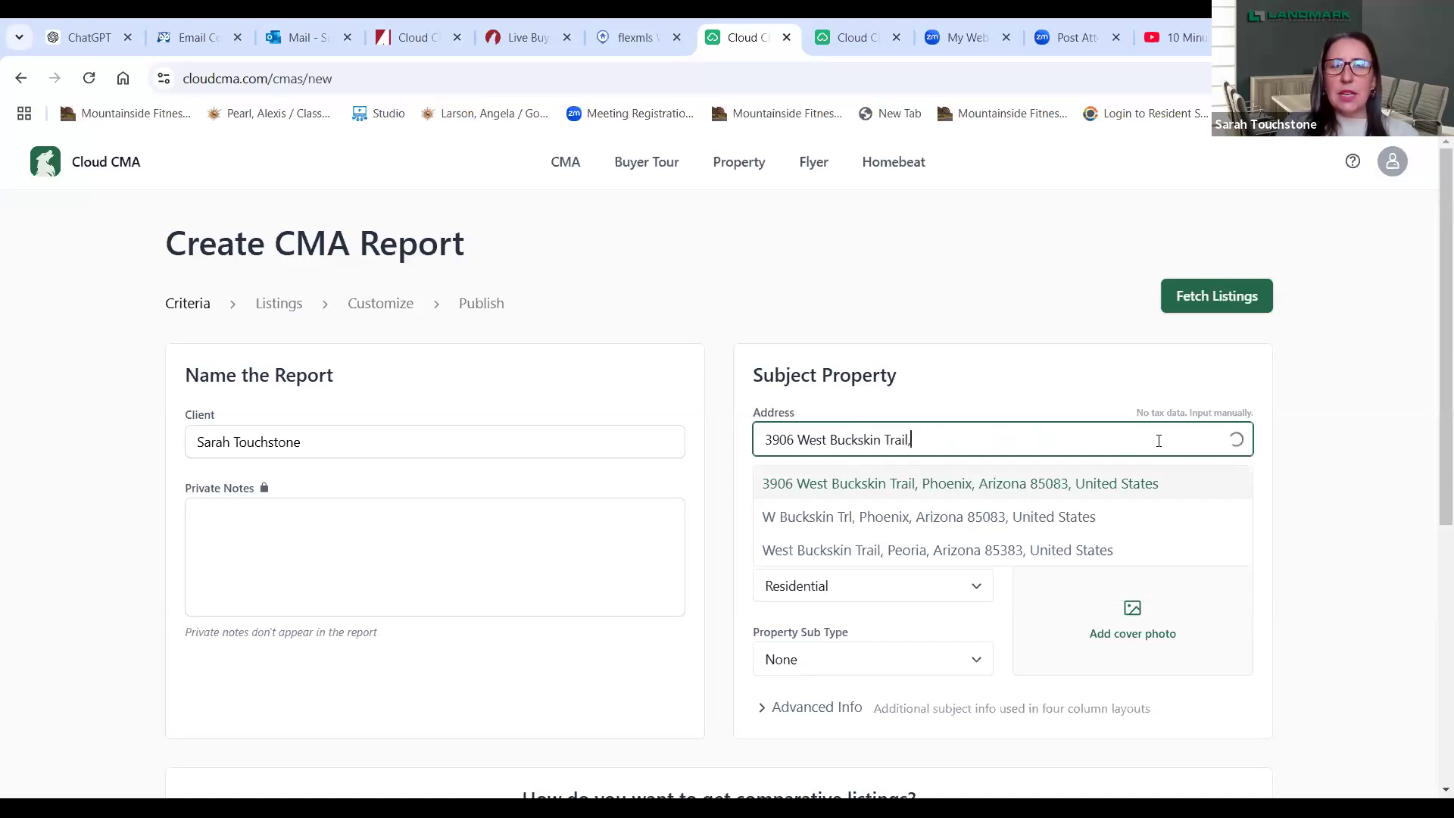
key("BackSpace")
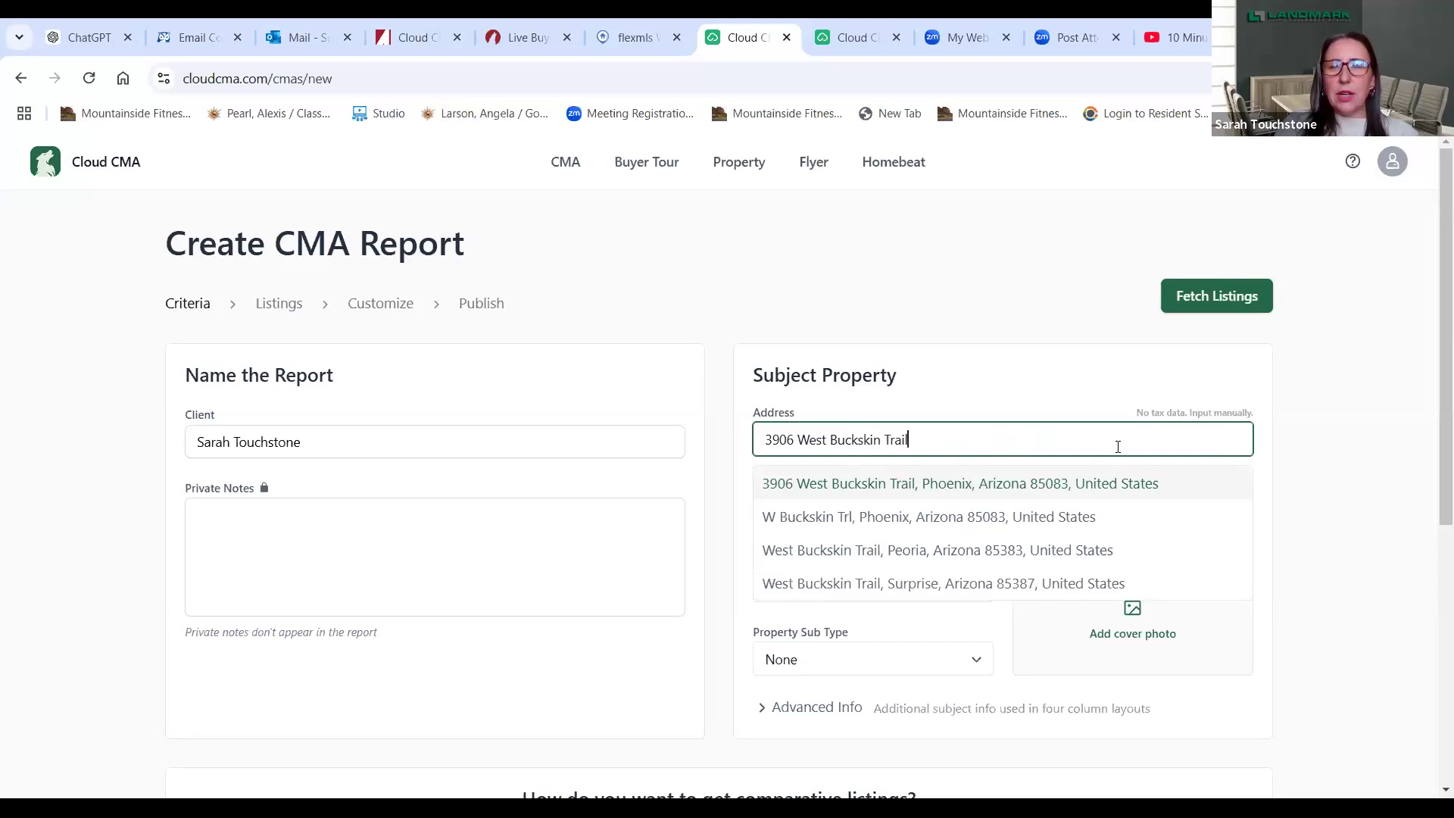
left_click(1075, 517)
left_click(1334, 490)
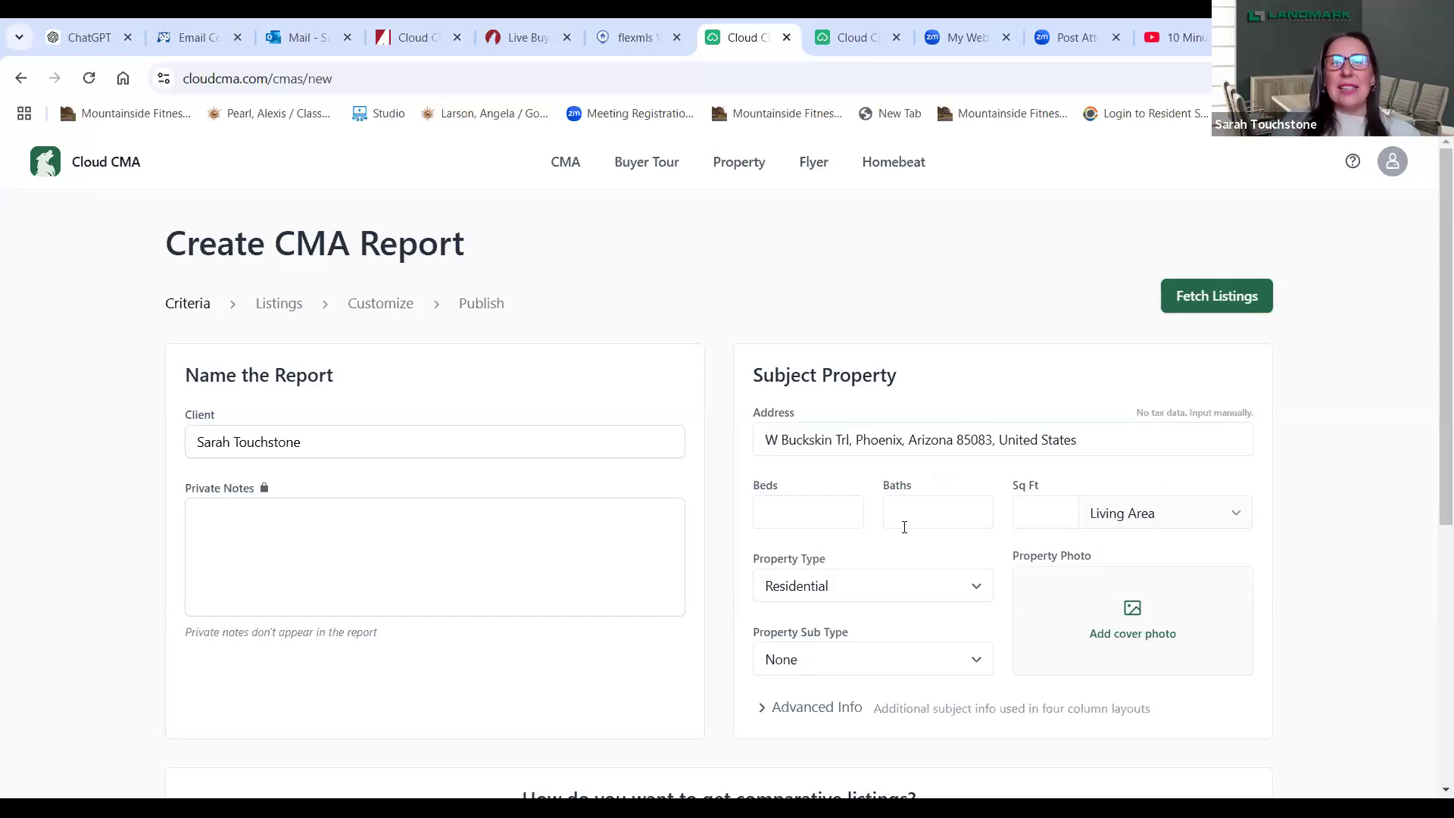
- Set the subject property to 4 beds, 2.5 baths and 2134 sq ft
left_click(806, 515)
type("4")
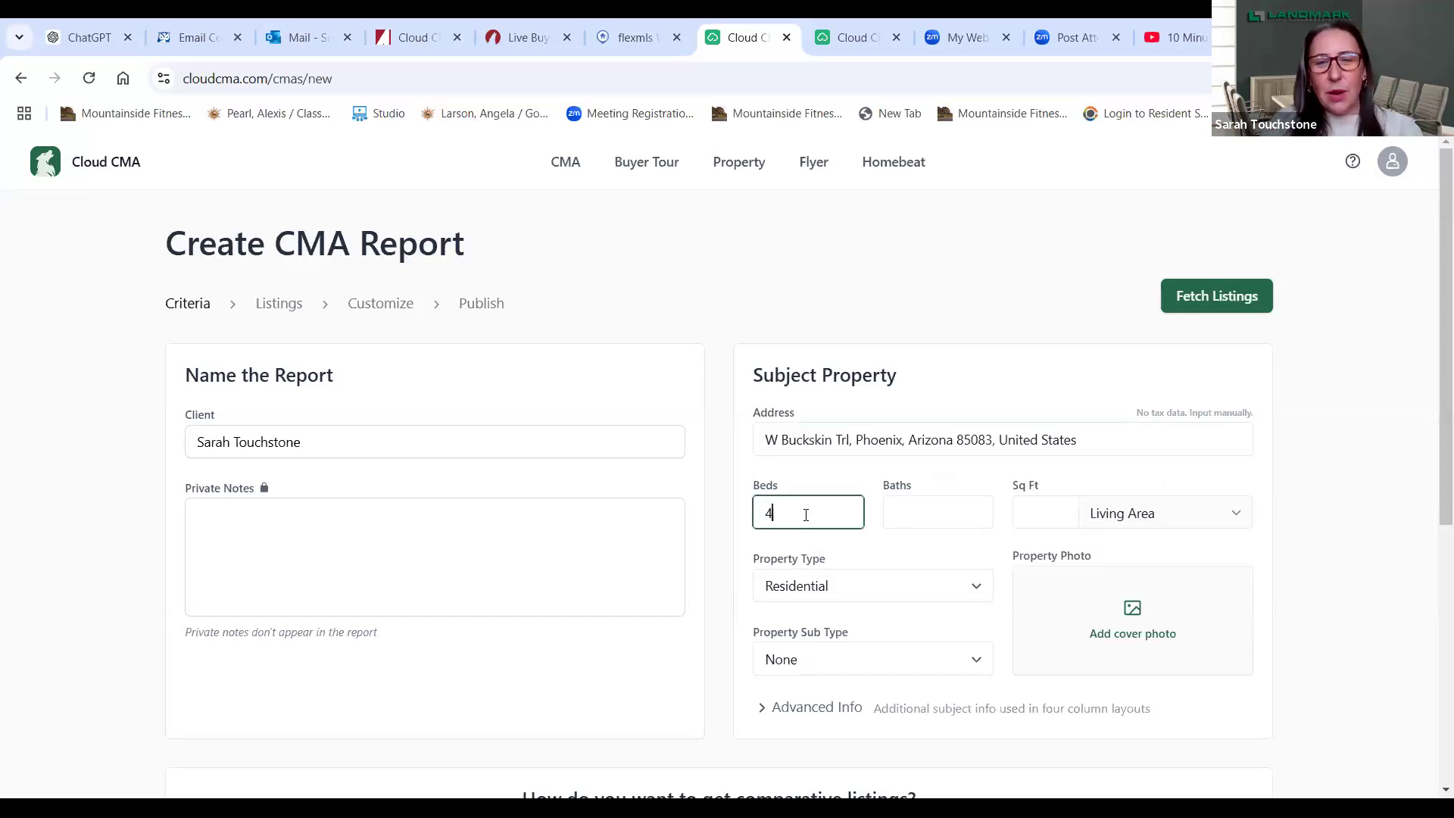
left_click(895, 513)
type("2.5")
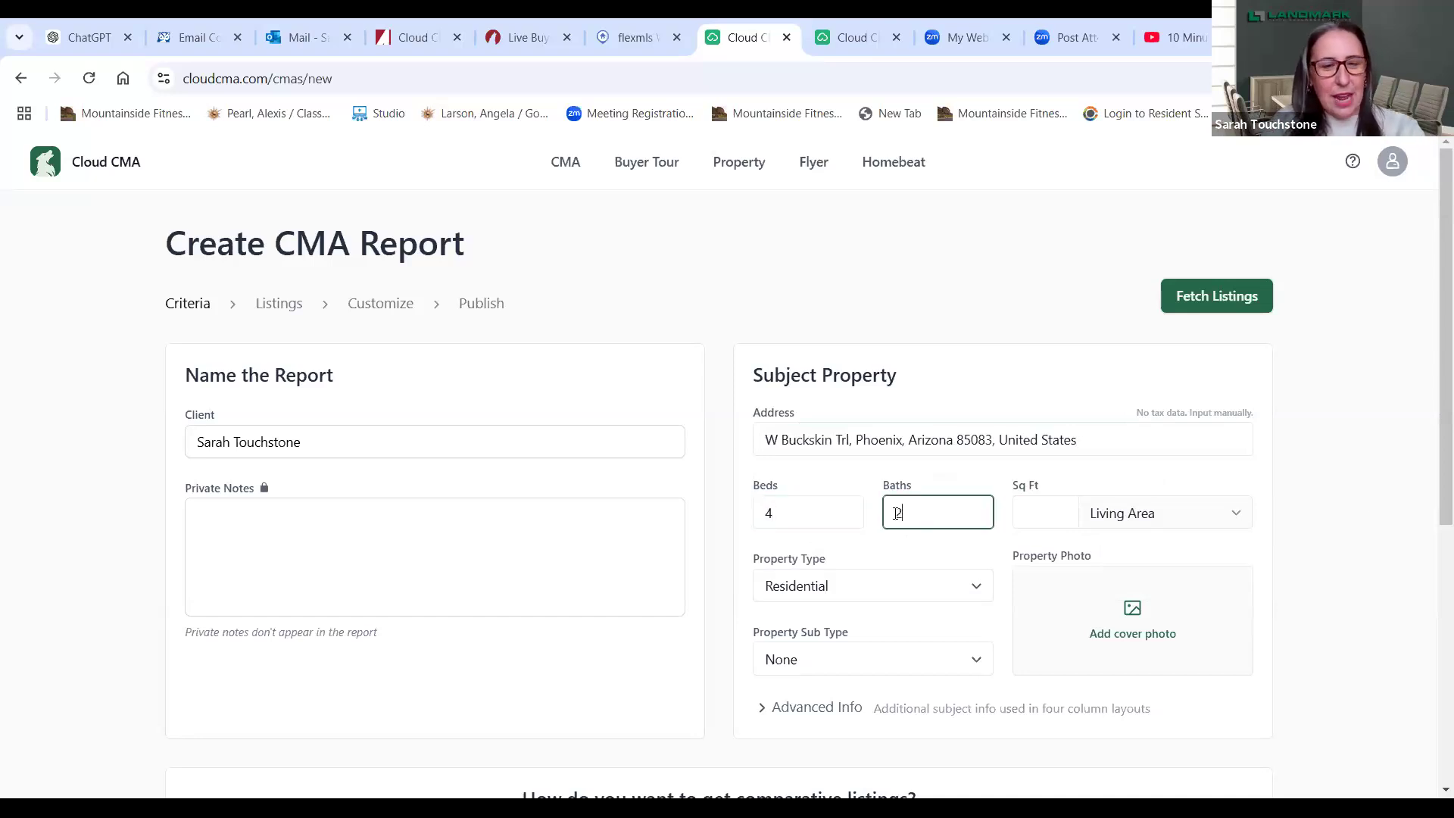
left_click(1048, 521)
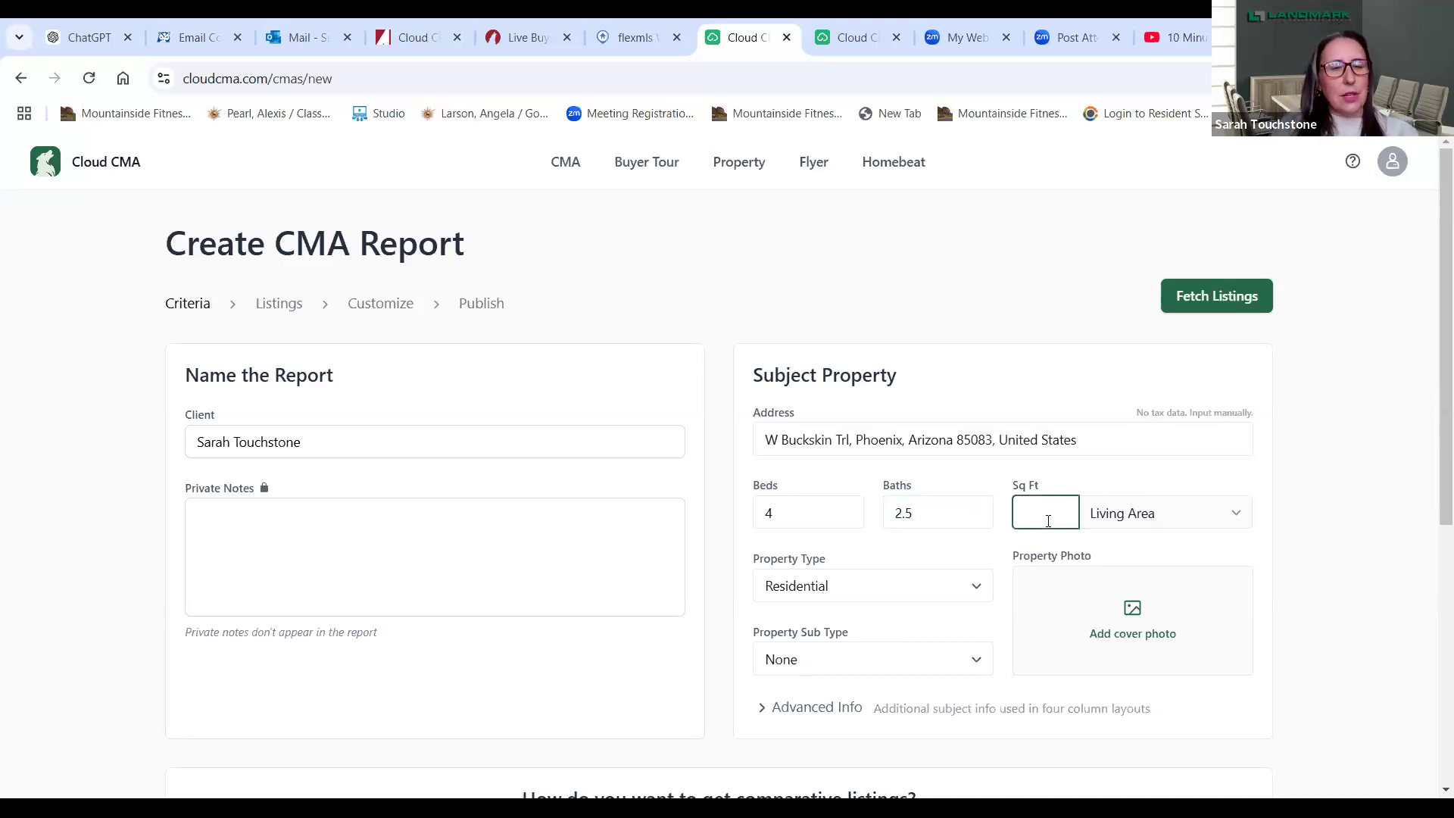
type("21")
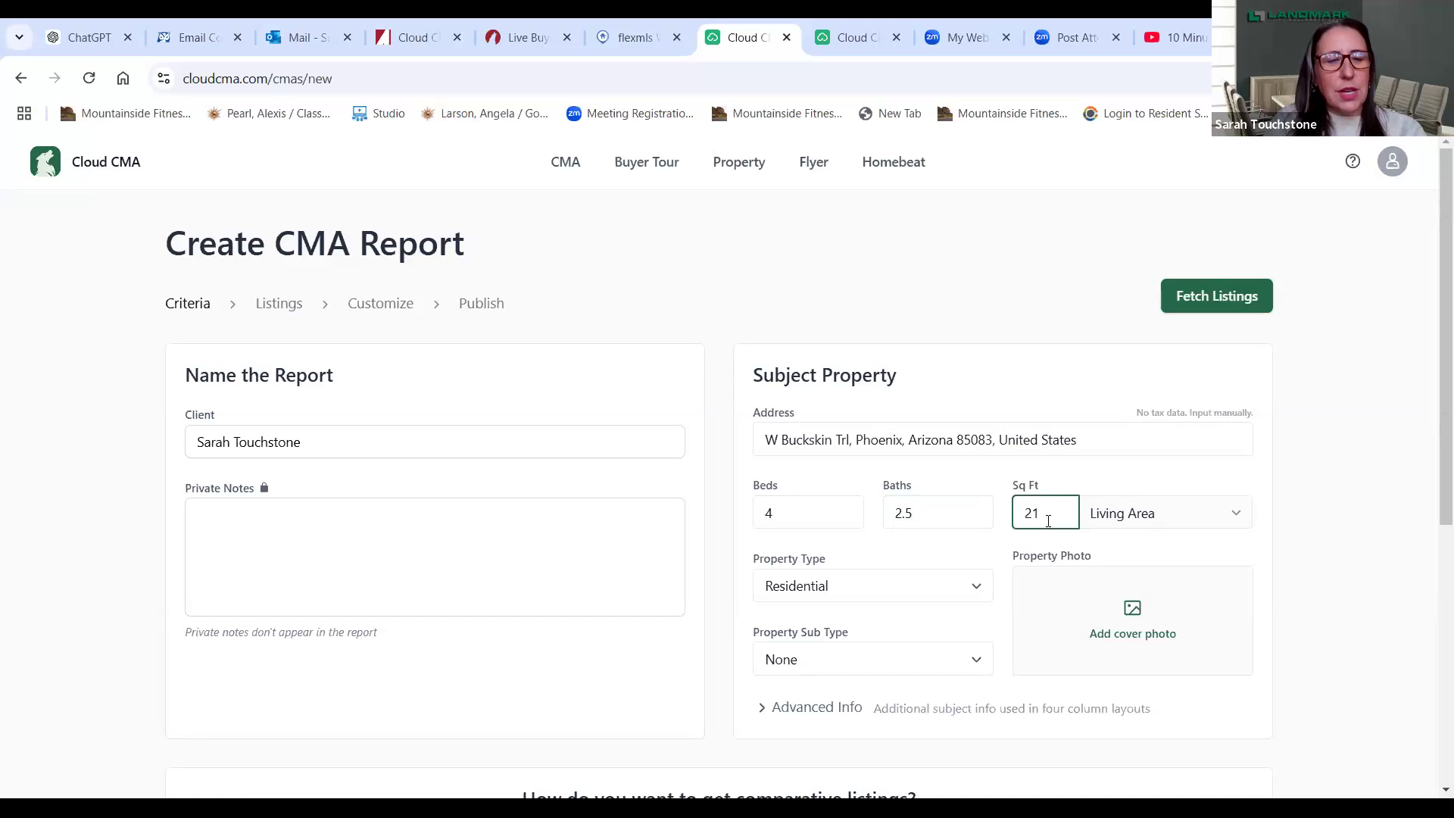
type("34")
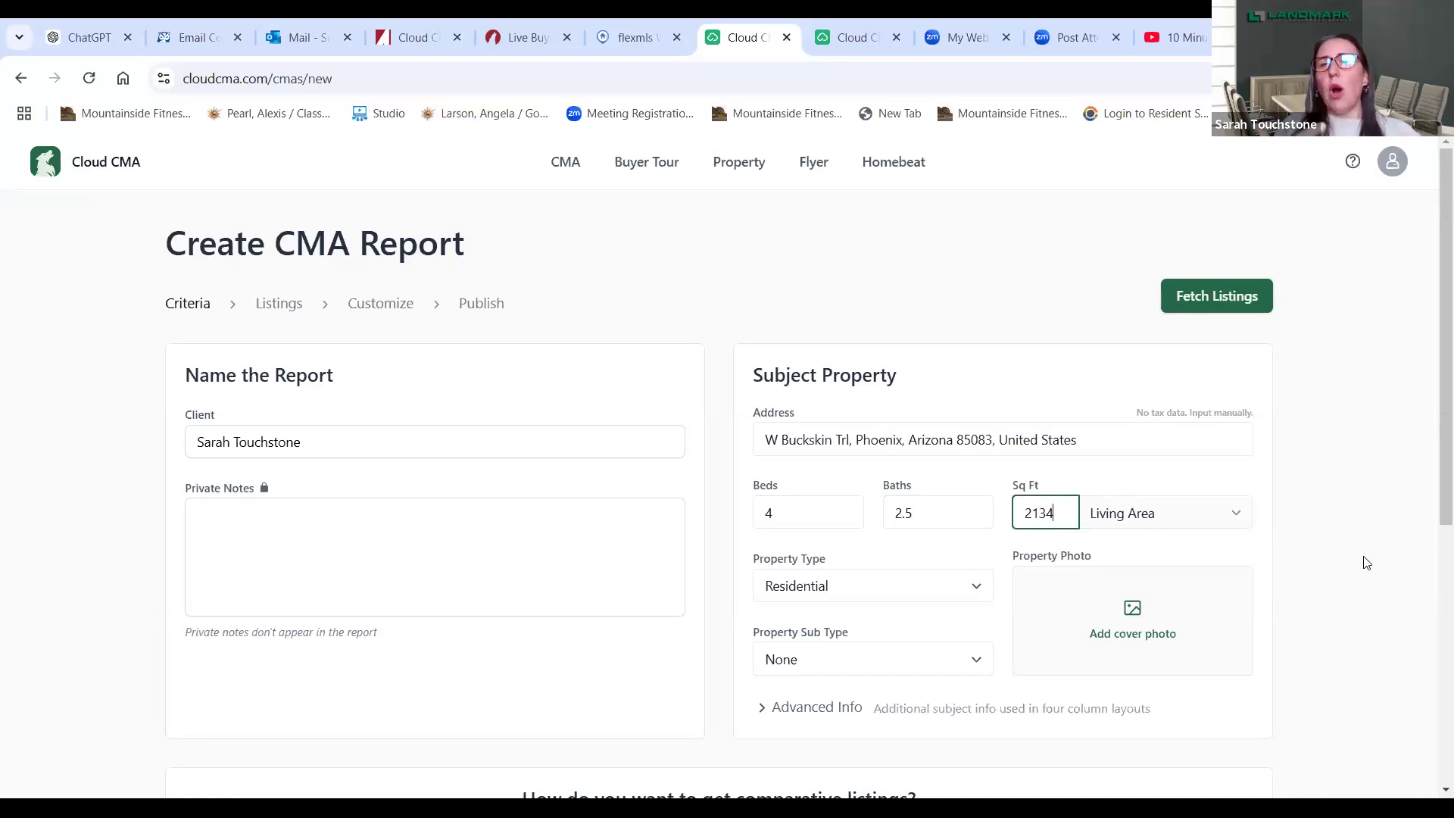
- Auto-find at least 10 comparables near the subject property going back 6 months, and fetch them
left_click_drag(1435, 498, 1433, 703)
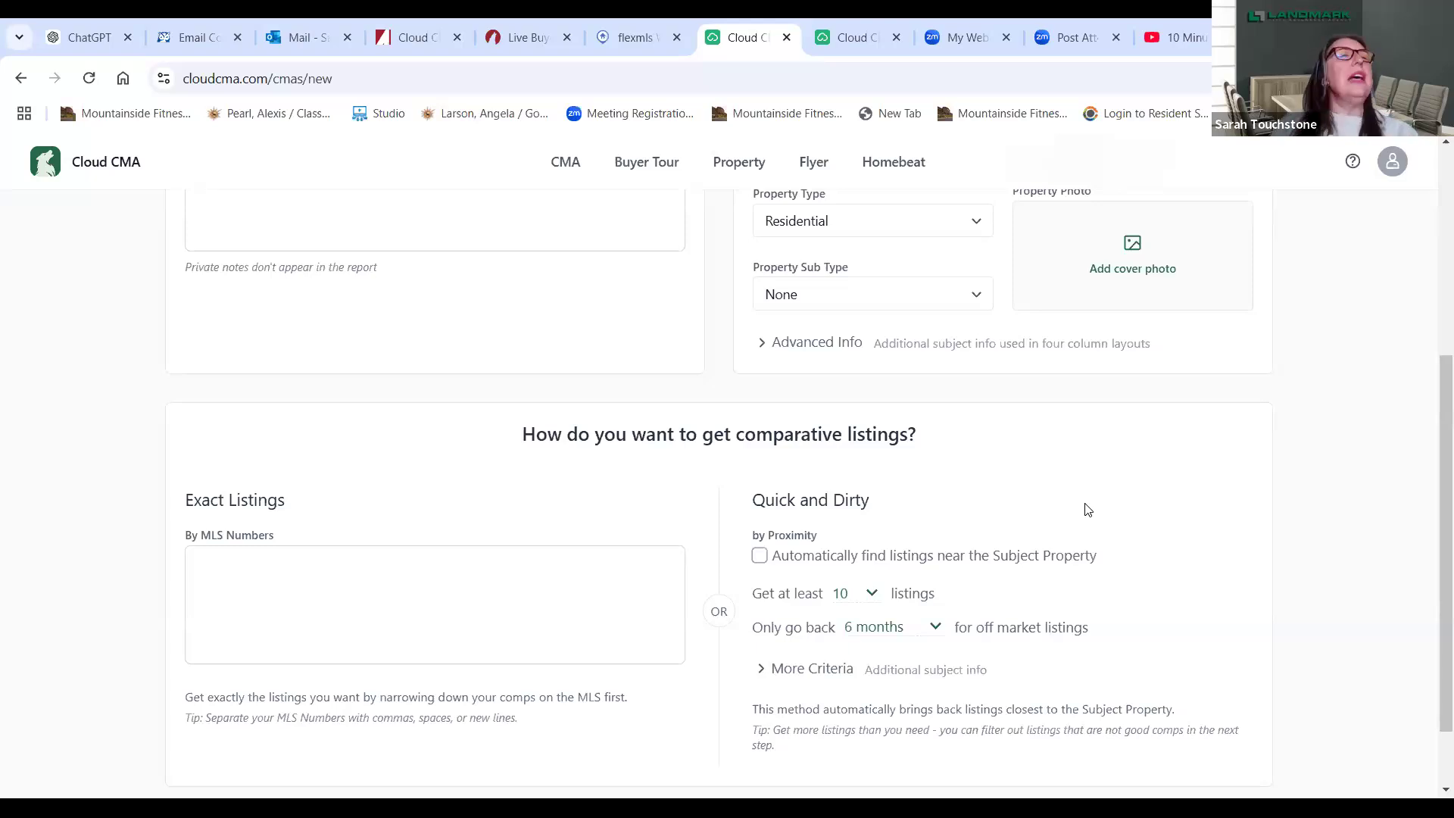
left_click(758, 563)
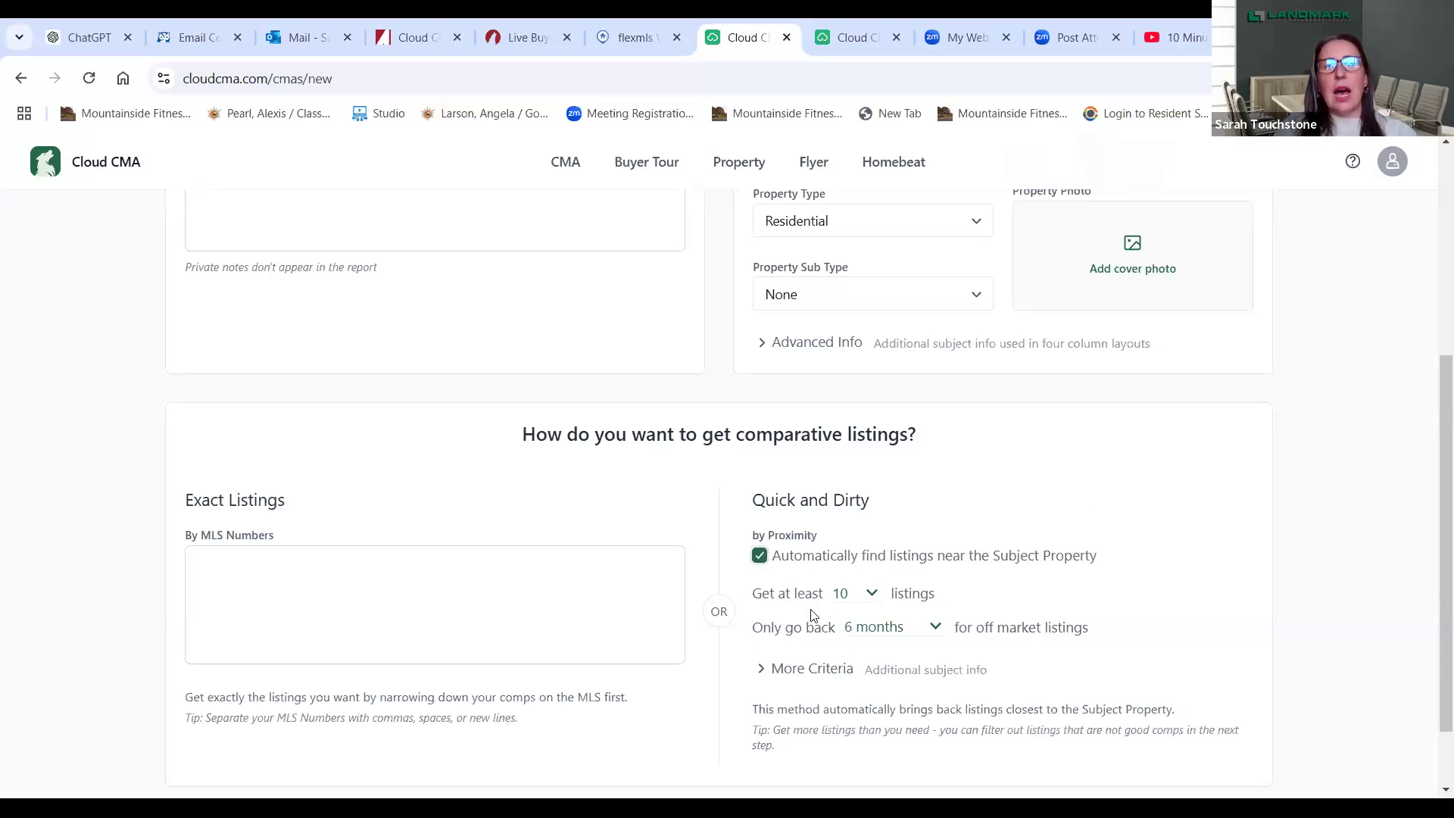
left_click(871, 594)
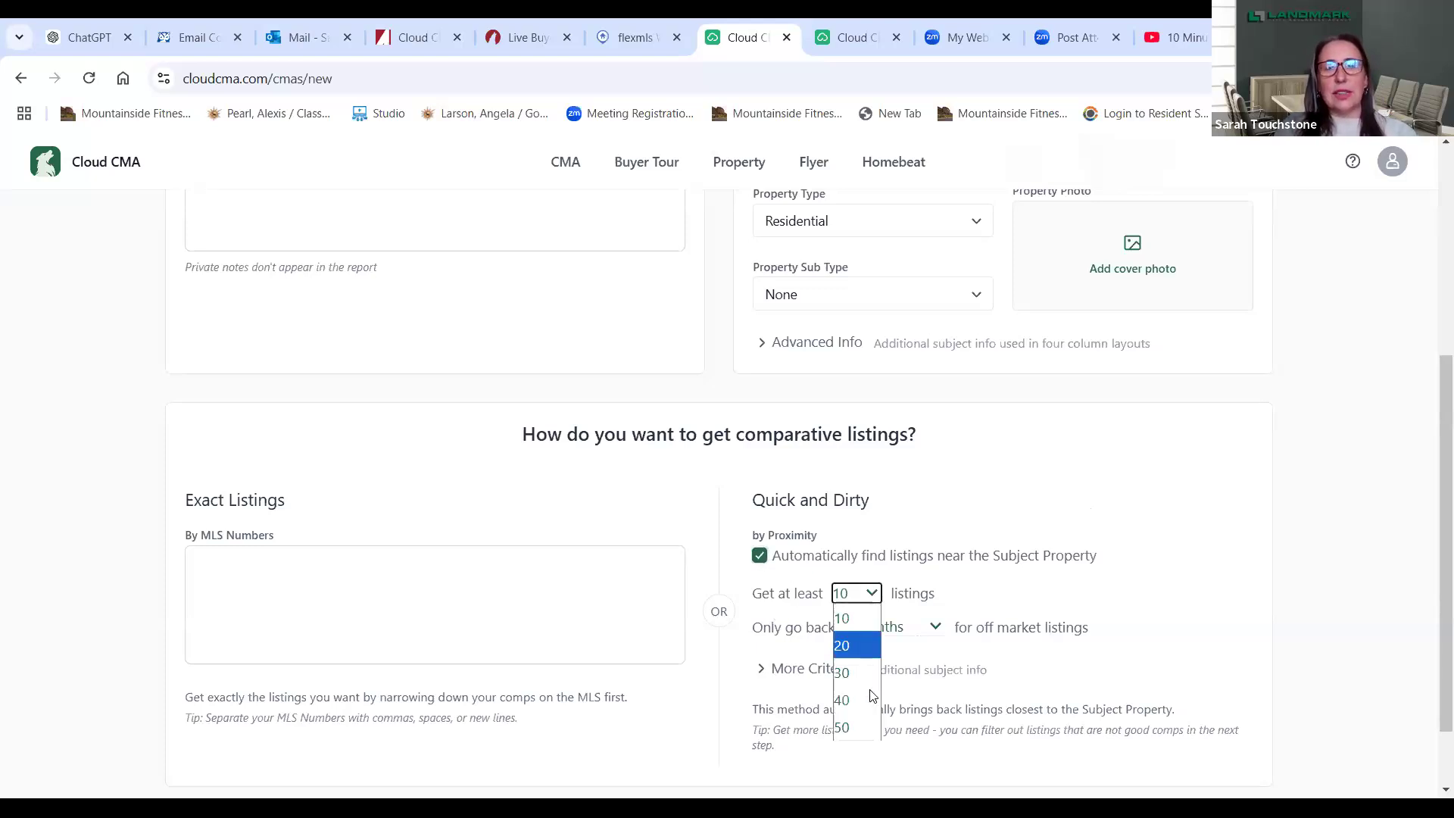
left_click(851, 618)
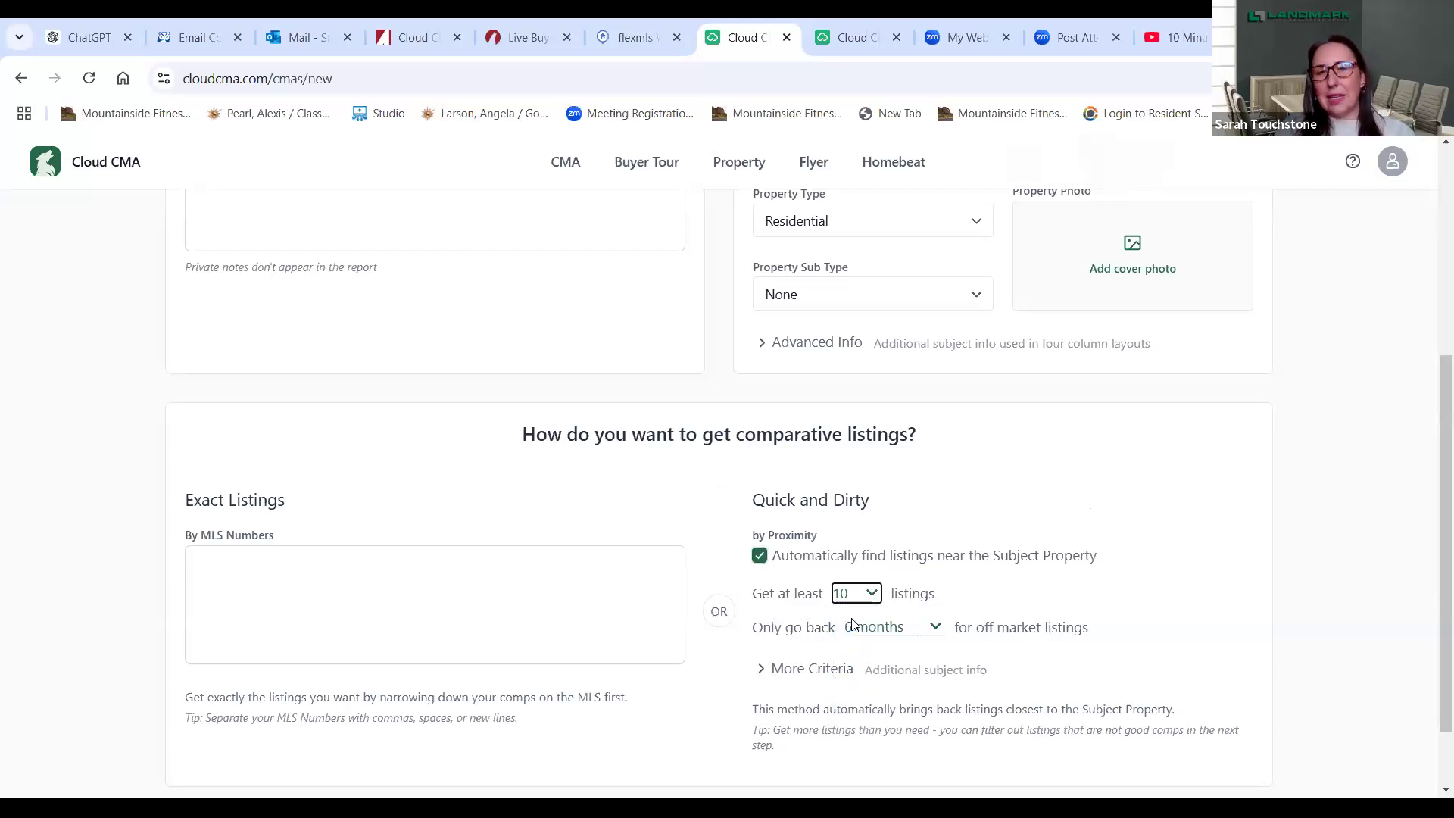
left_click(931, 627)
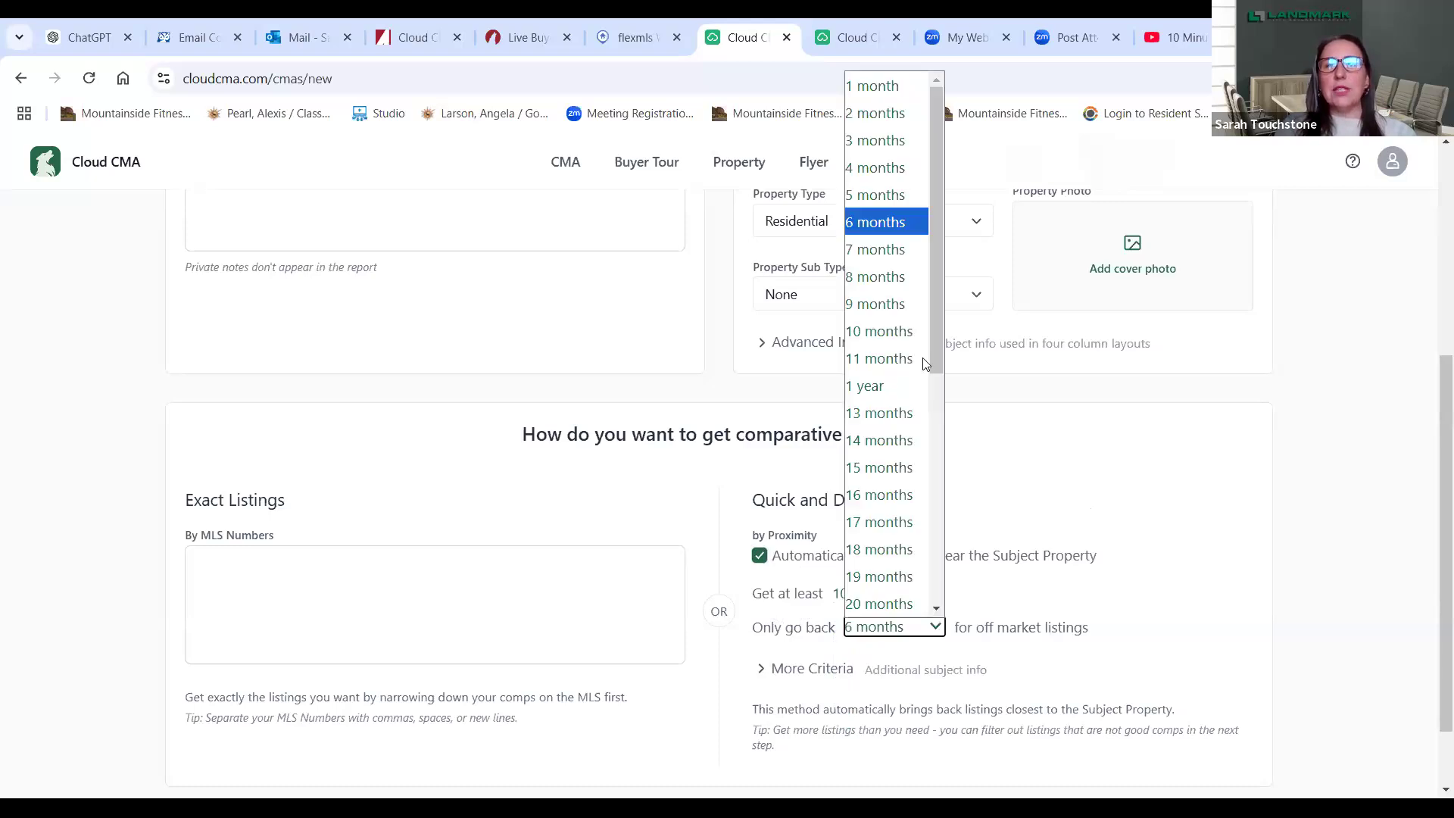
left_click(901, 227)
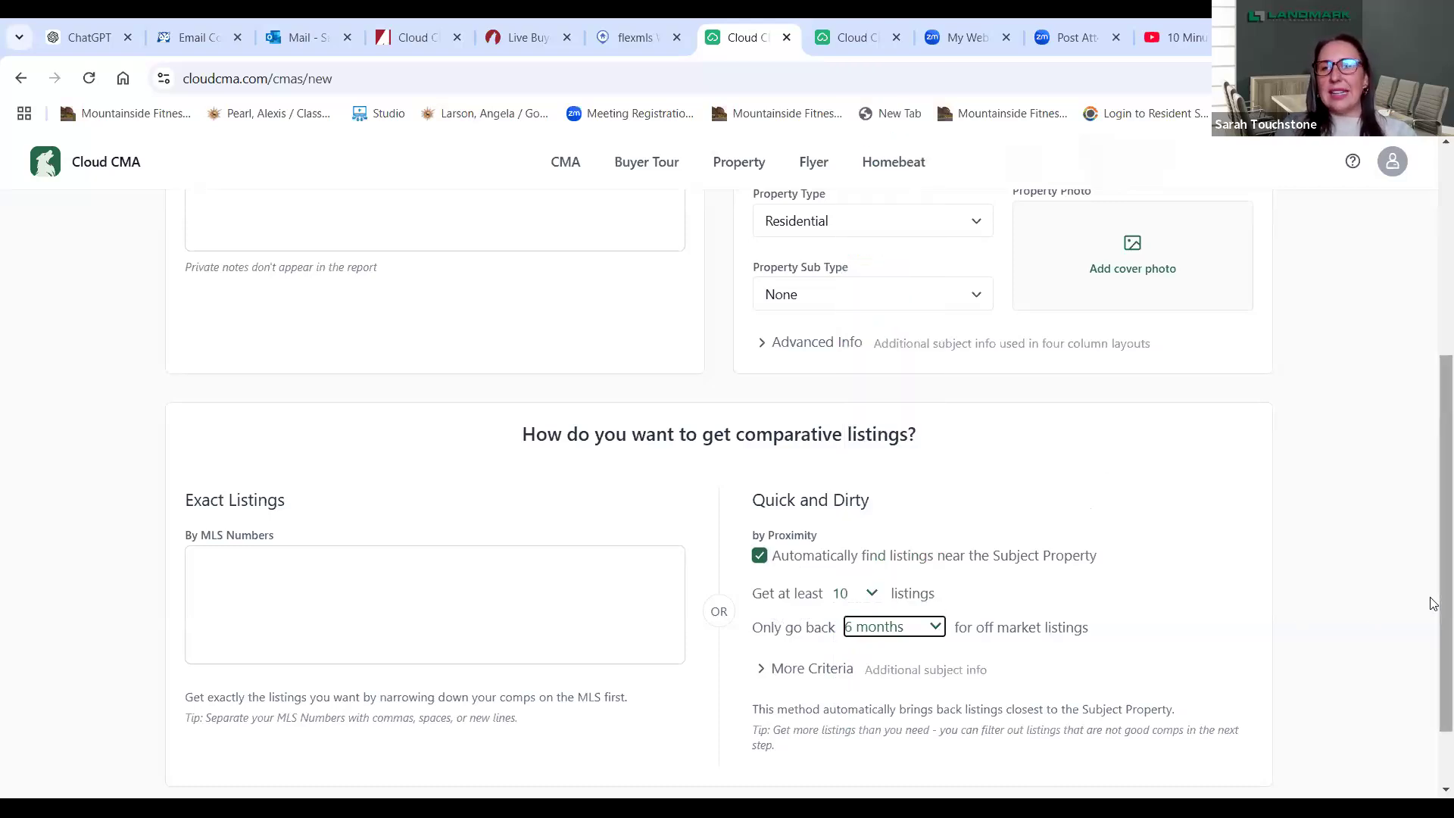
scroll(1434, 603, "down", 2)
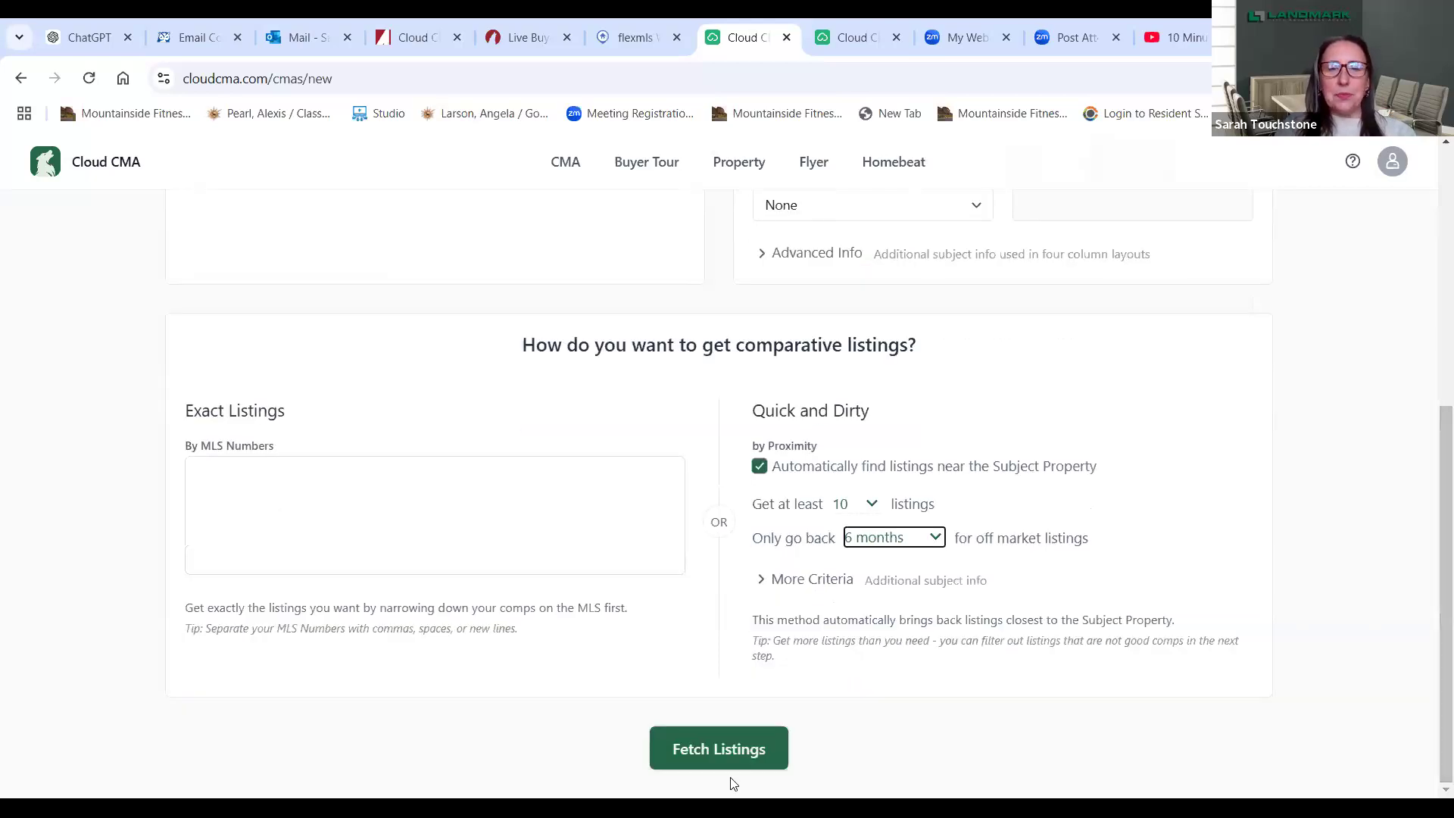
left_click(723, 757)
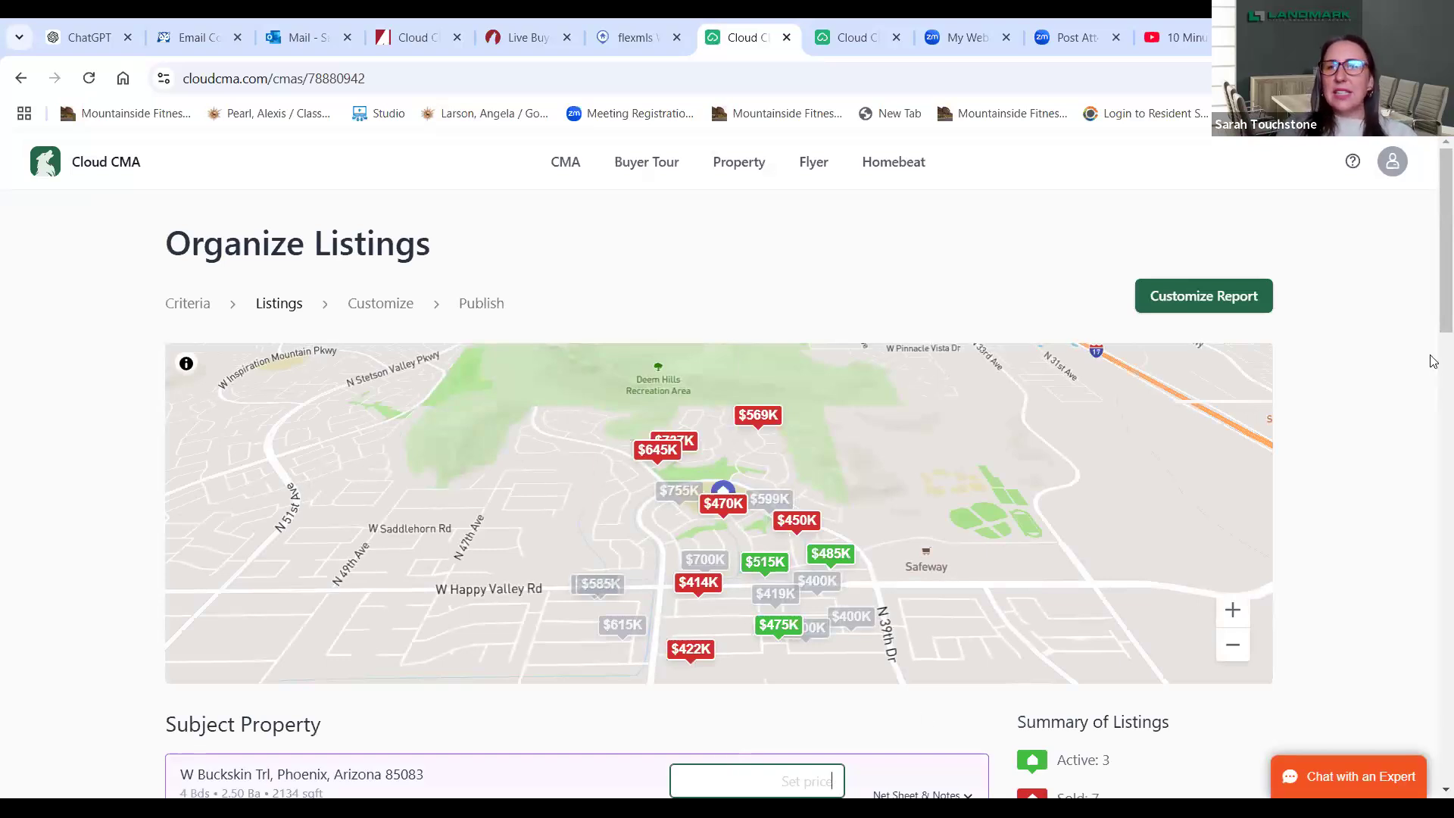
scroll(1439, 406, "down", 8)
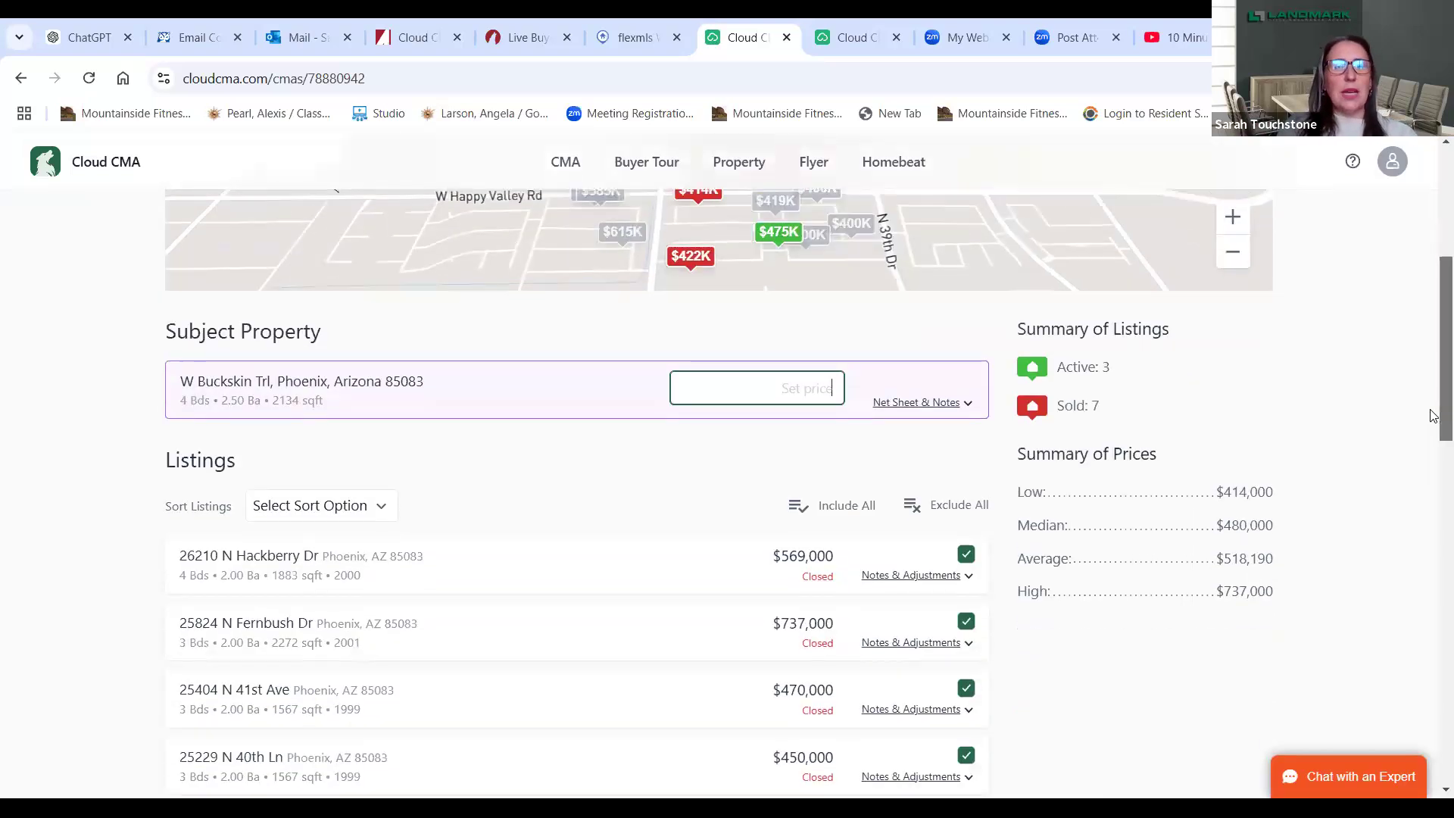
left_click_drag(1431, 469, 1431, 488)
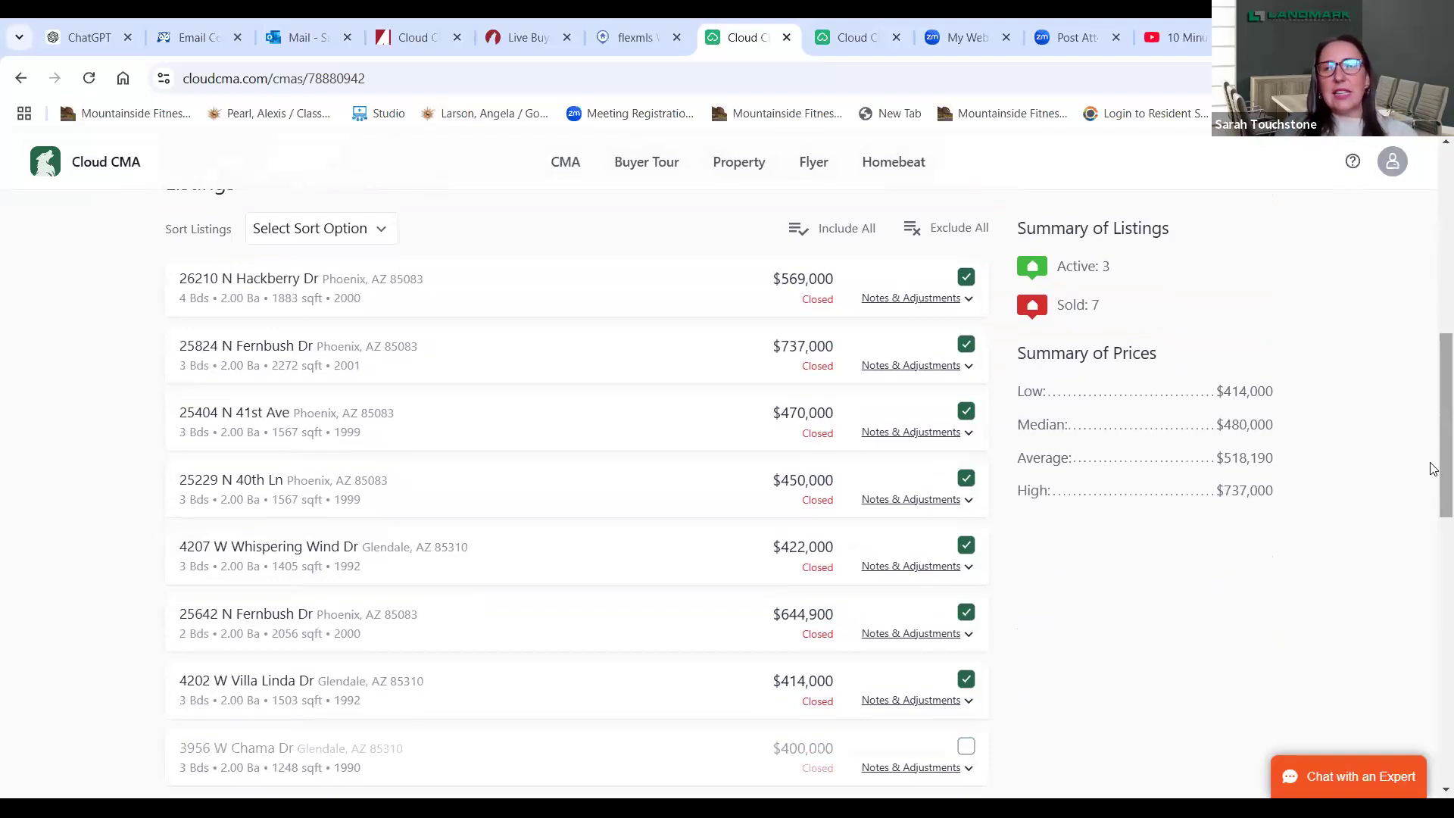
left_click_drag(1431, 464, 1431, 462)
scroll(970, 379, "up", 7)
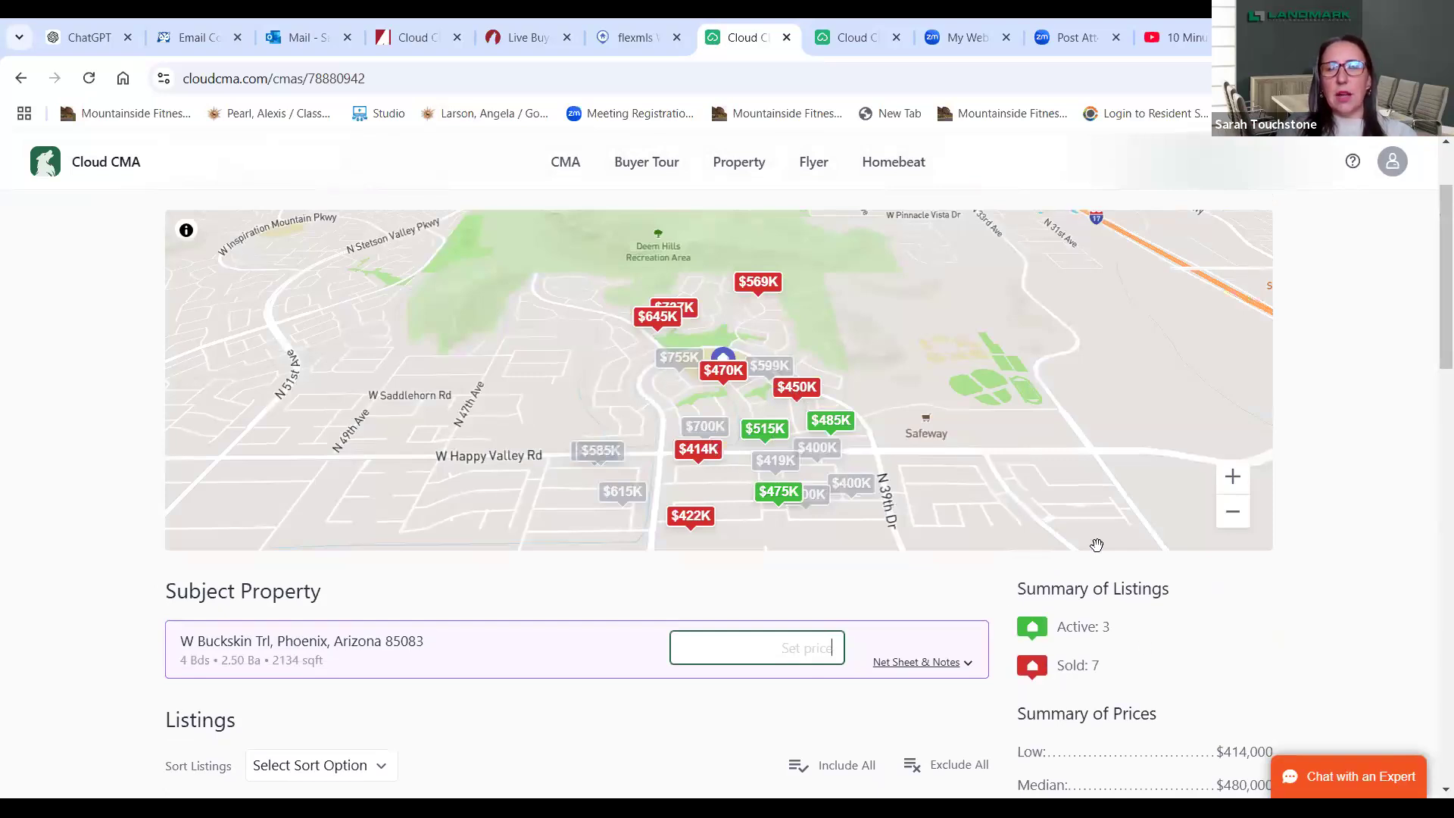
left_click(769, 438)
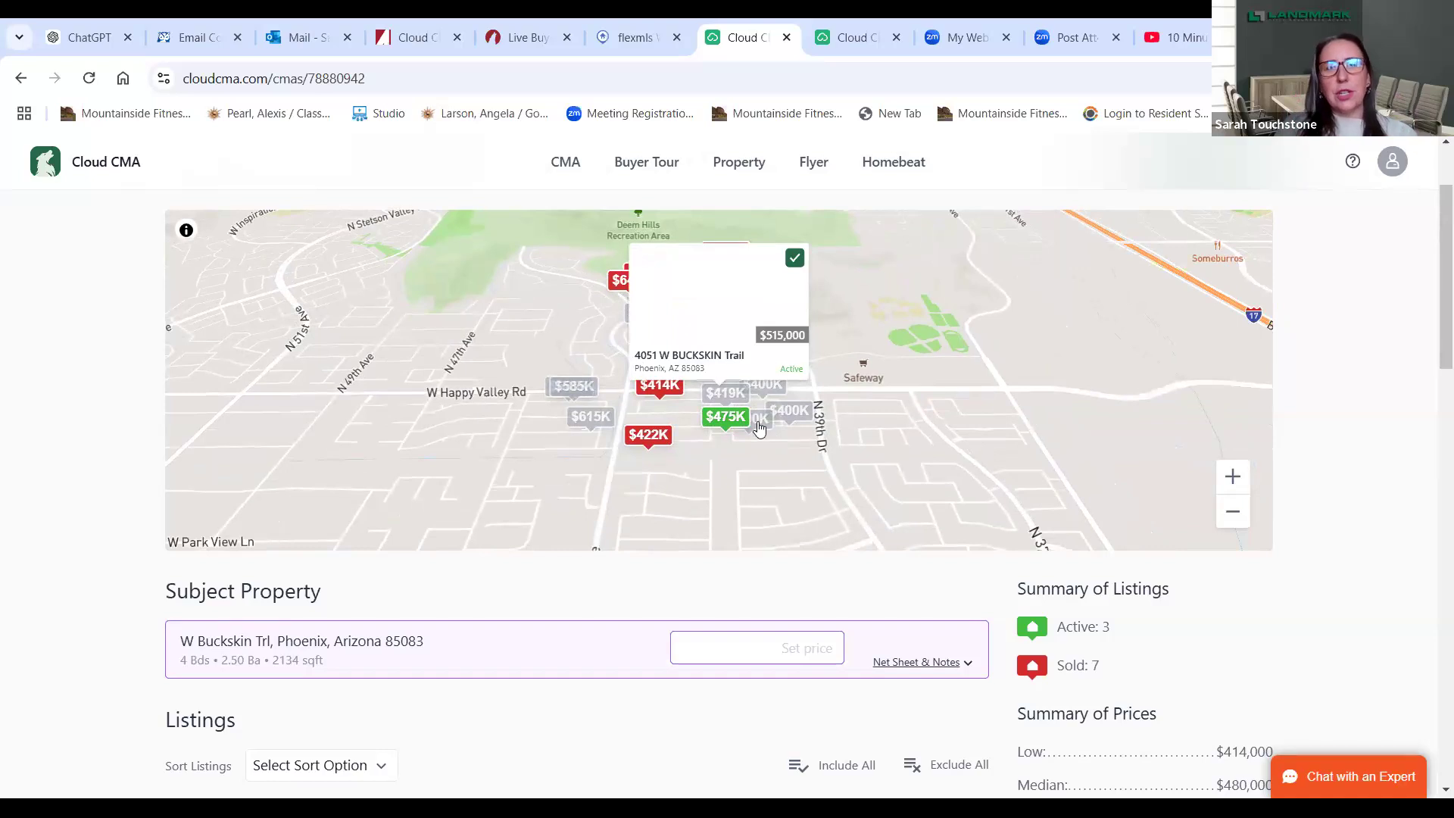
left_click(663, 439)
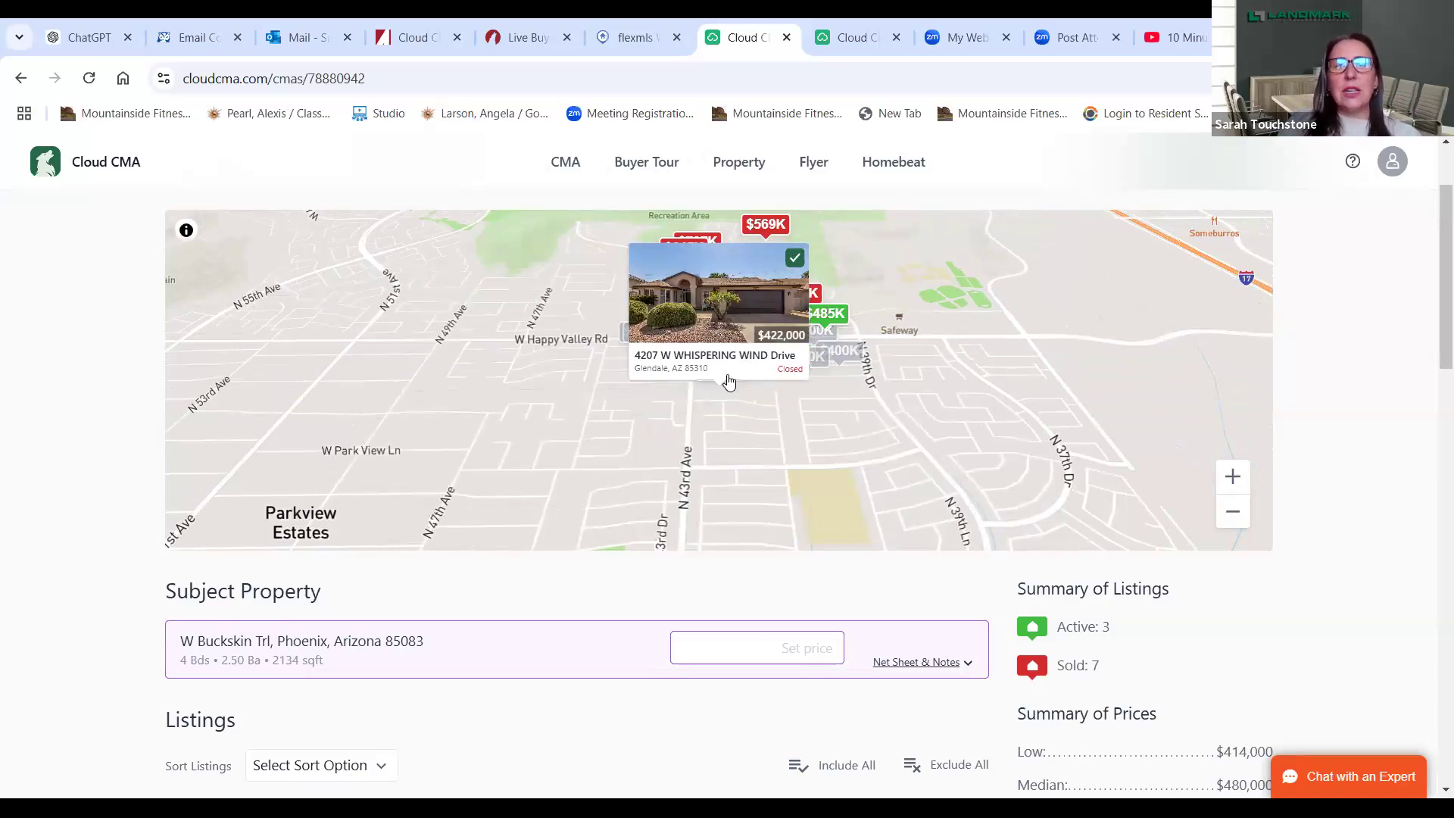
left_click(794, 260)
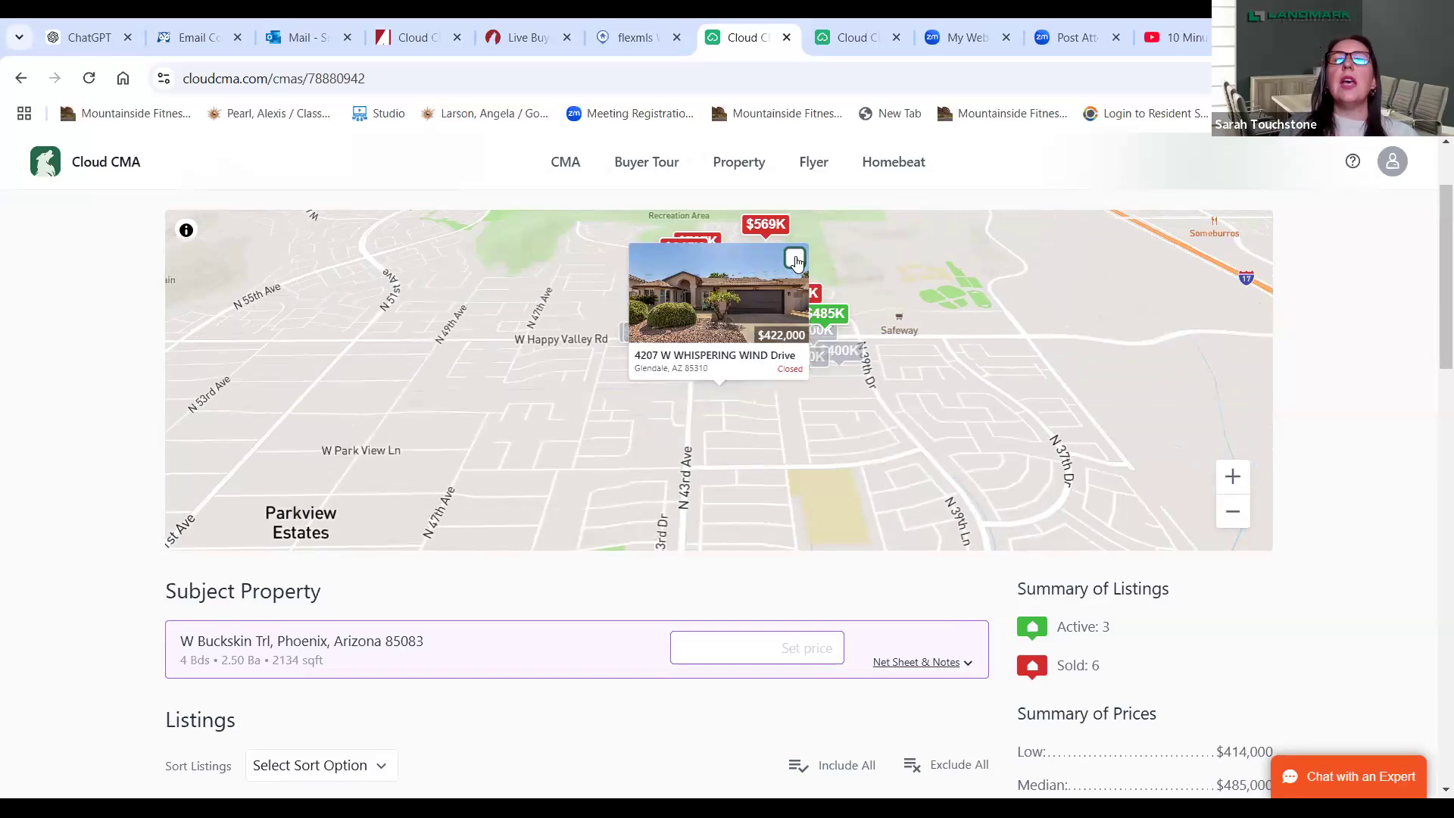
left_click(794, 259)
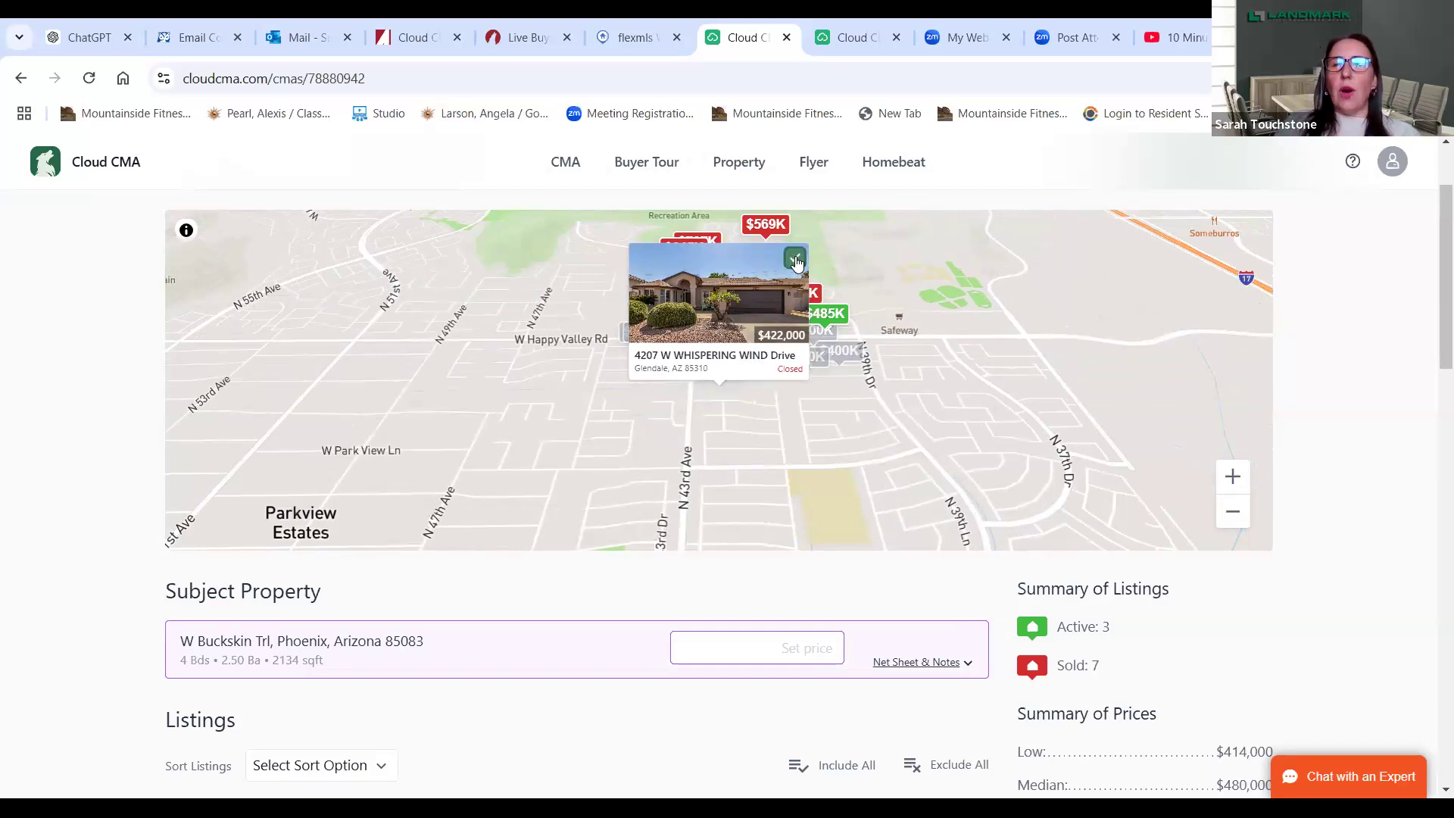
- Reorder the listings: Fernbush Dr first, Hackberry Dr second, and 40th Ln above 41st Ave
scroll(1434, 339, "down", 6)
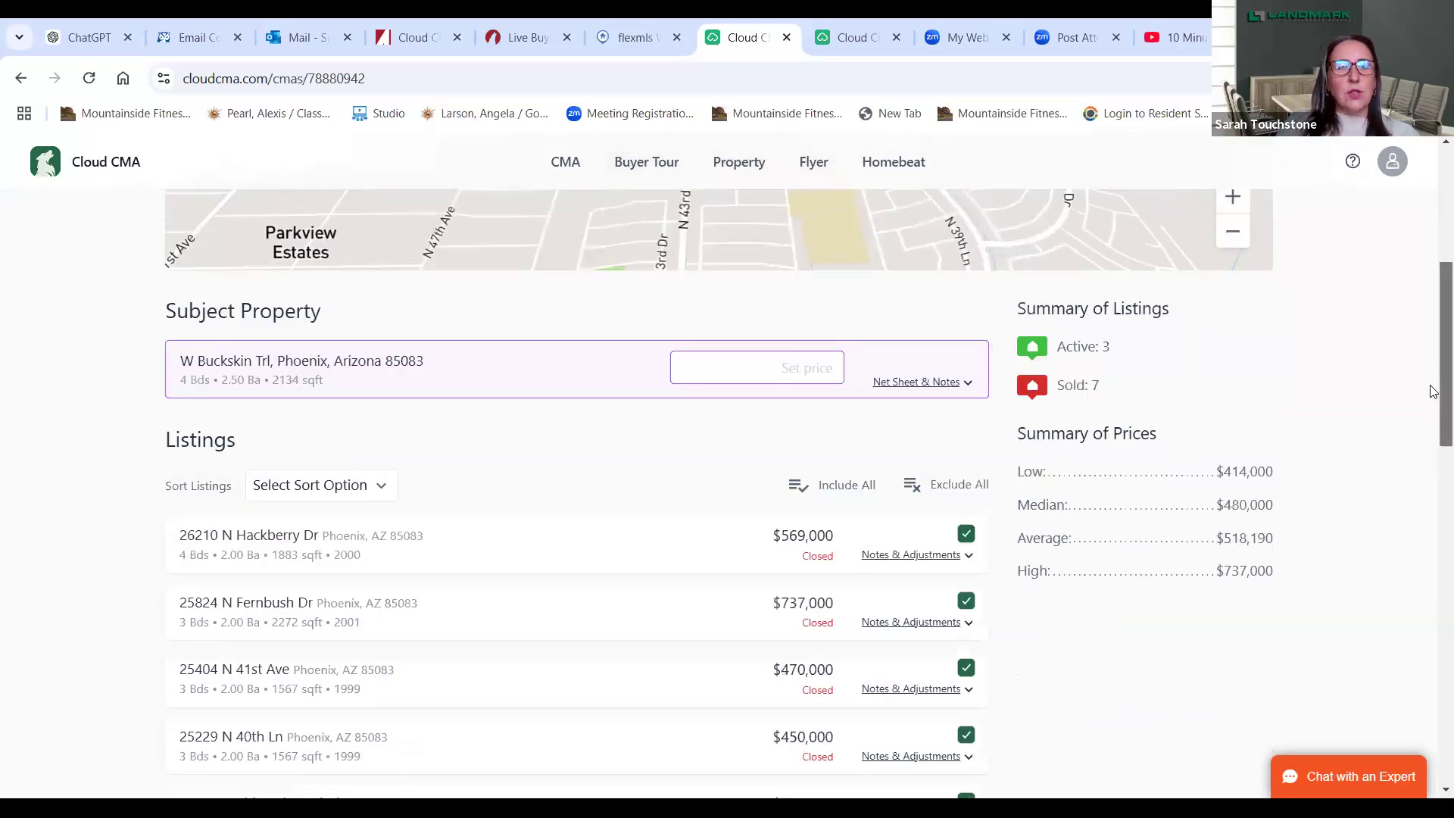
mouse_move(420, 351)
left_mouse_down()
mouse_move(421, 371)
mouse_move(421, 354)
left_mouse_up()
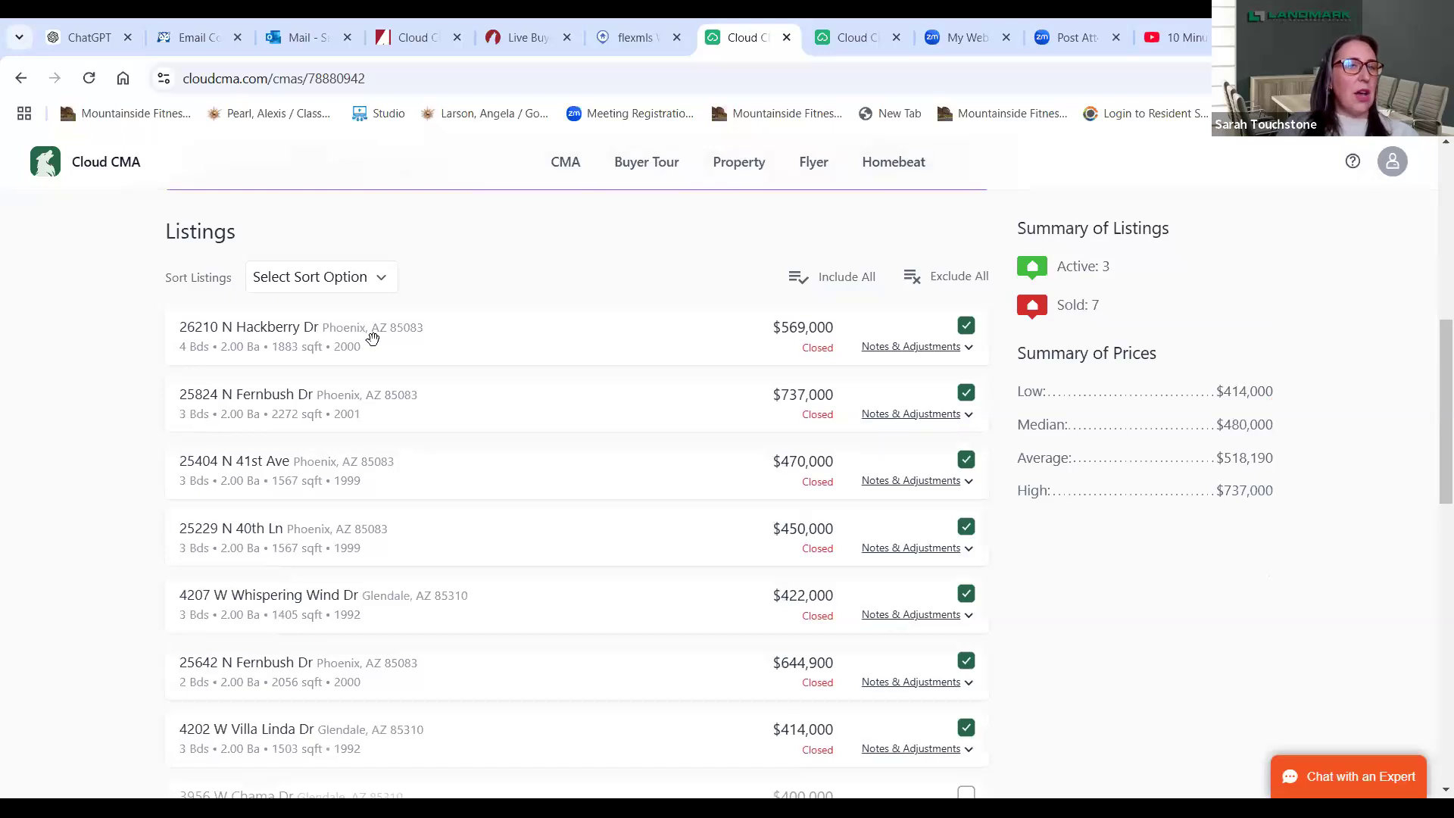
left_click_drag(370, 342, 374, 414)
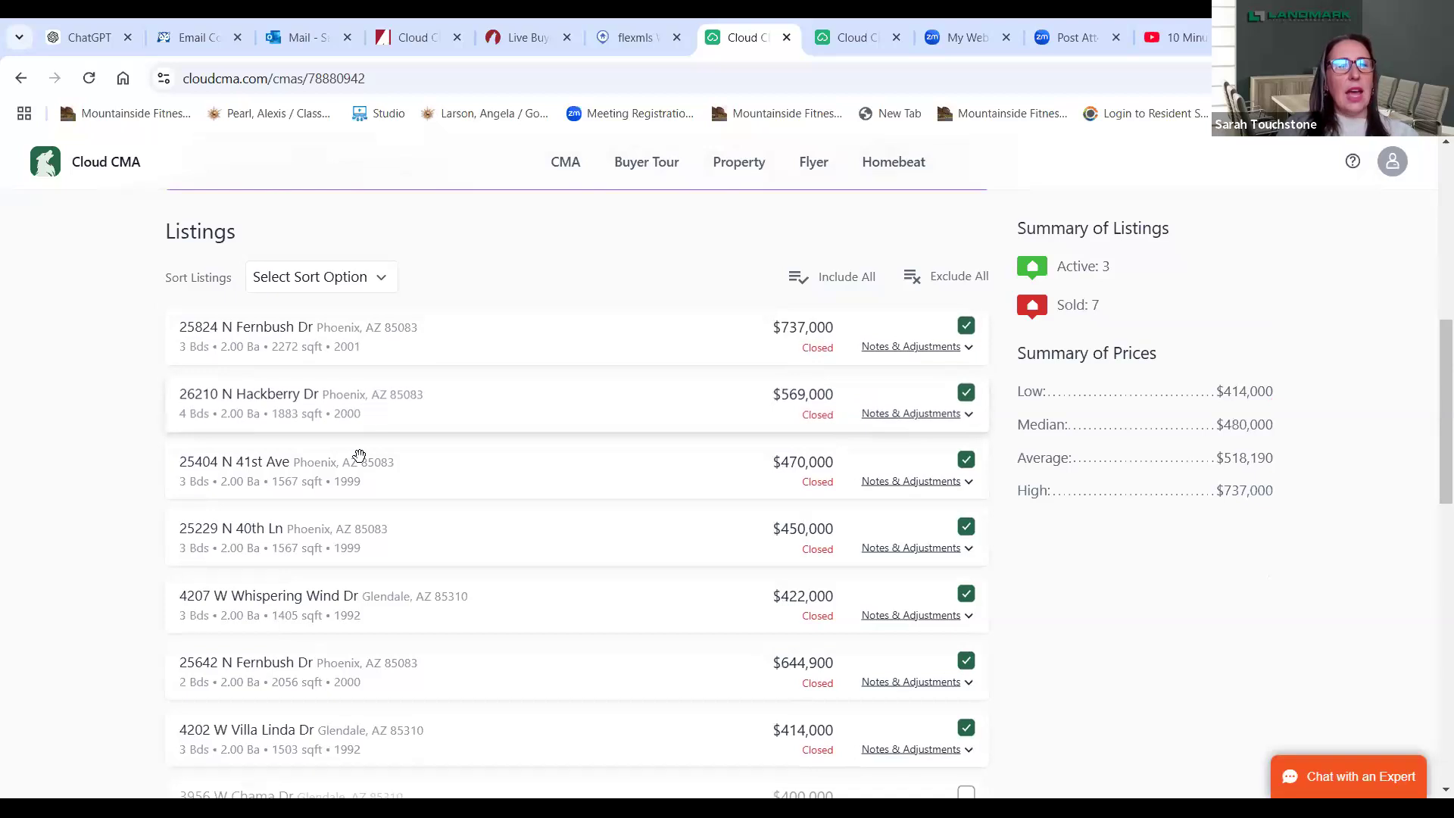
left_click_drag(370, 547, 179, 509)
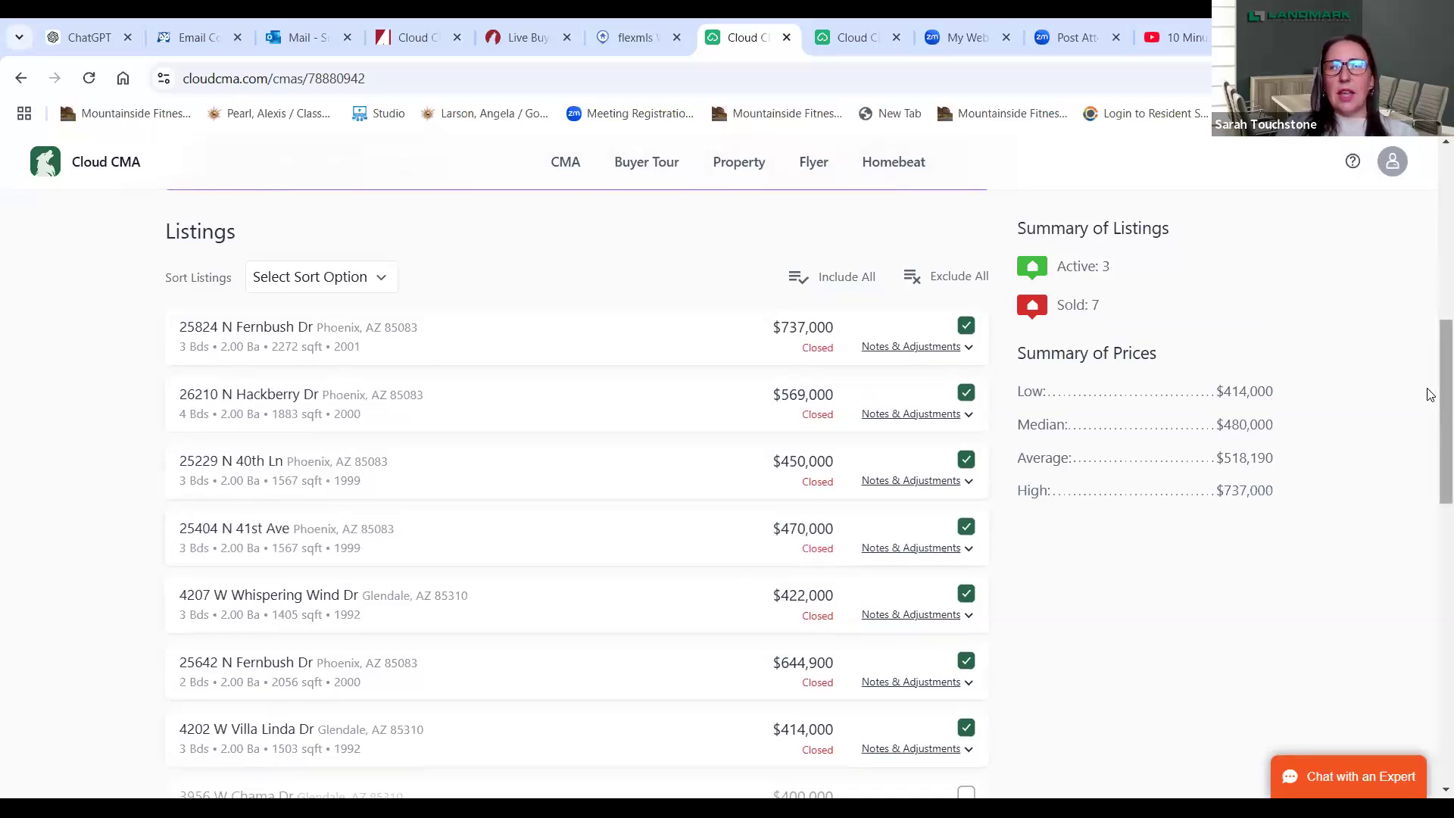
left_click_drag(1433, 376, 1434, 663)
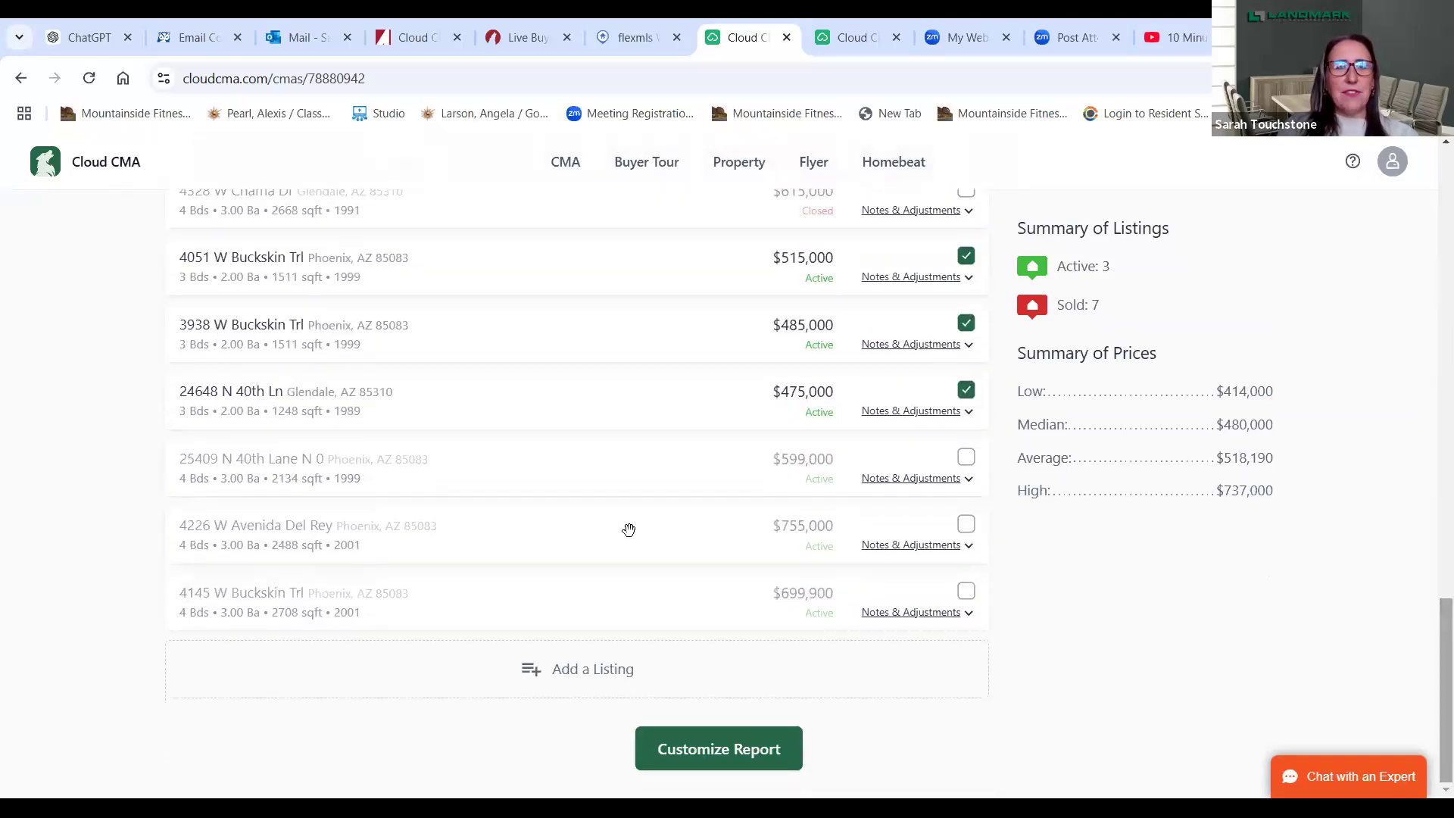
left_click(967, 524)
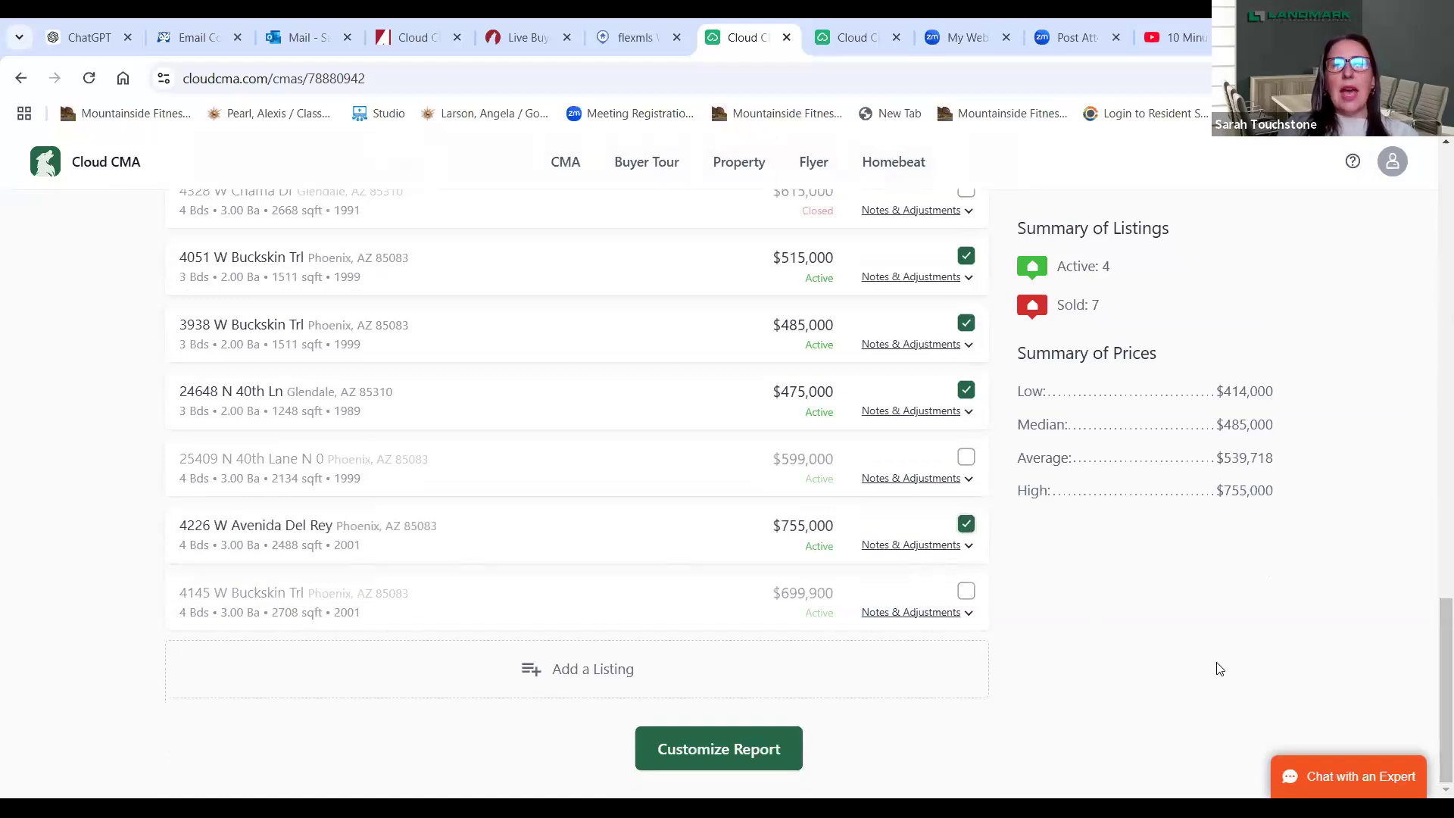
left_click_drag(1432, 655, 1433, 229)
scroll(1432, 230, "up", 1)
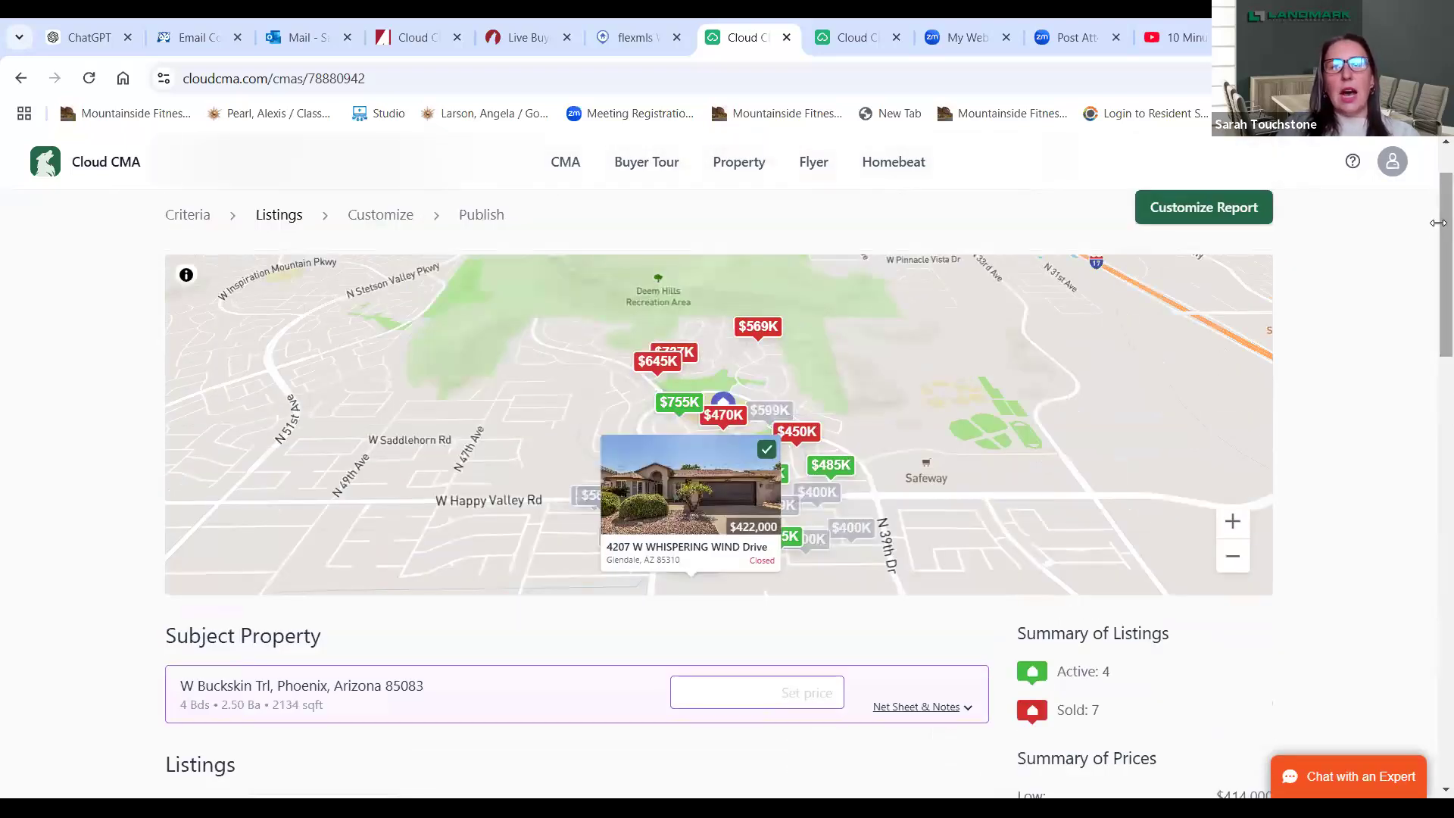
left_click(824, 495)
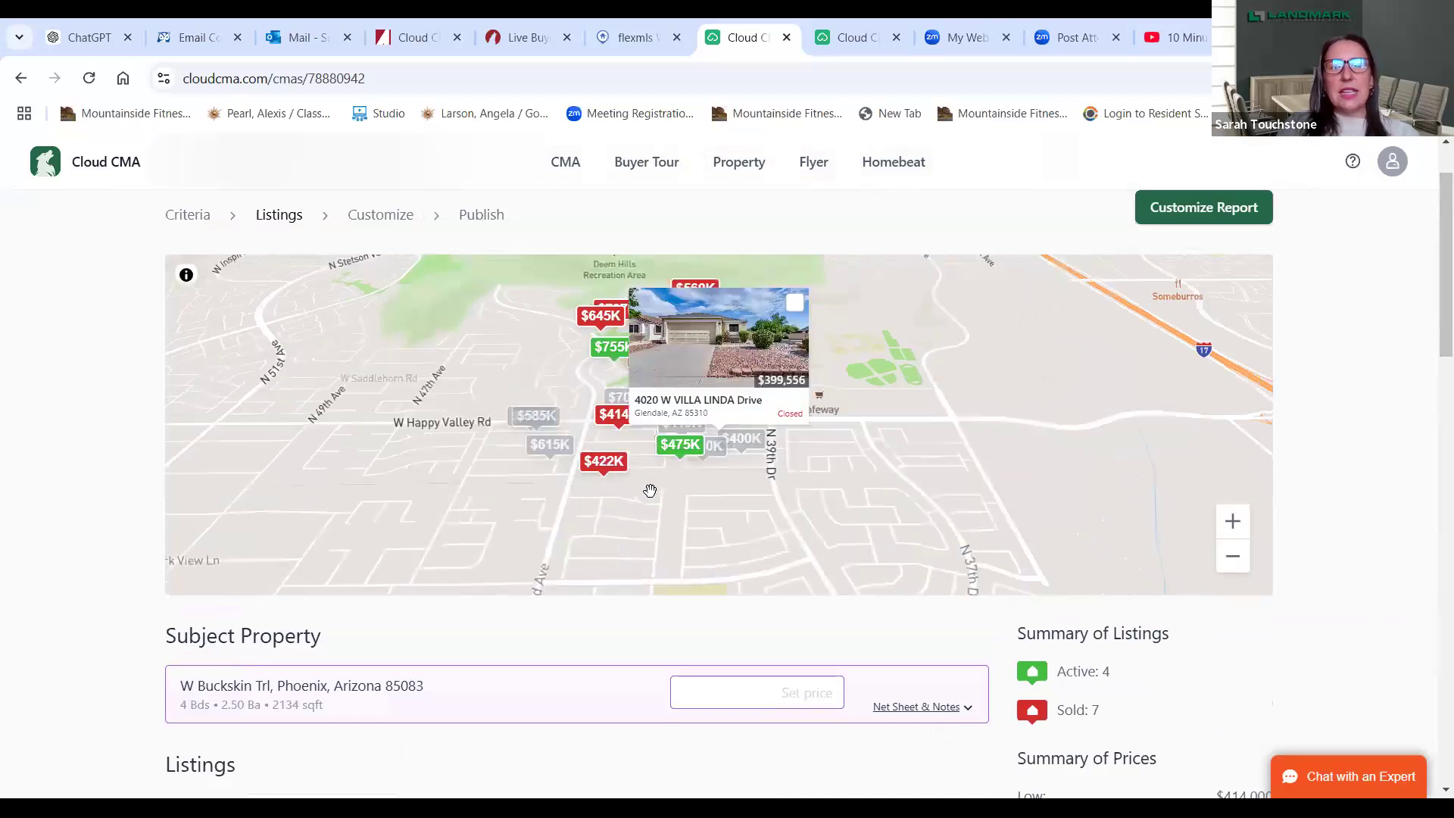
left_click(793, 304)
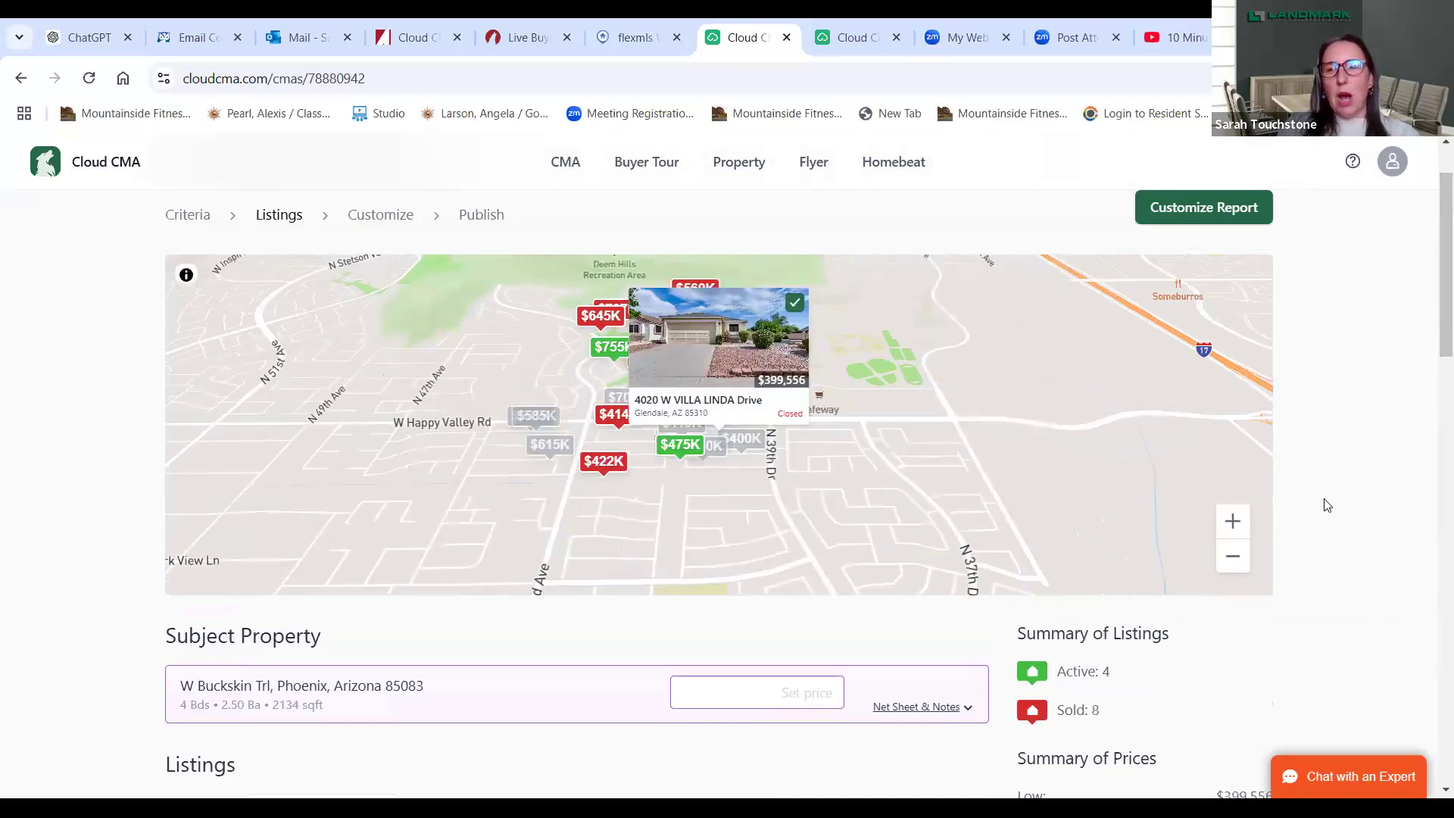
left_click_drag(1435, 327, 1434, 750)
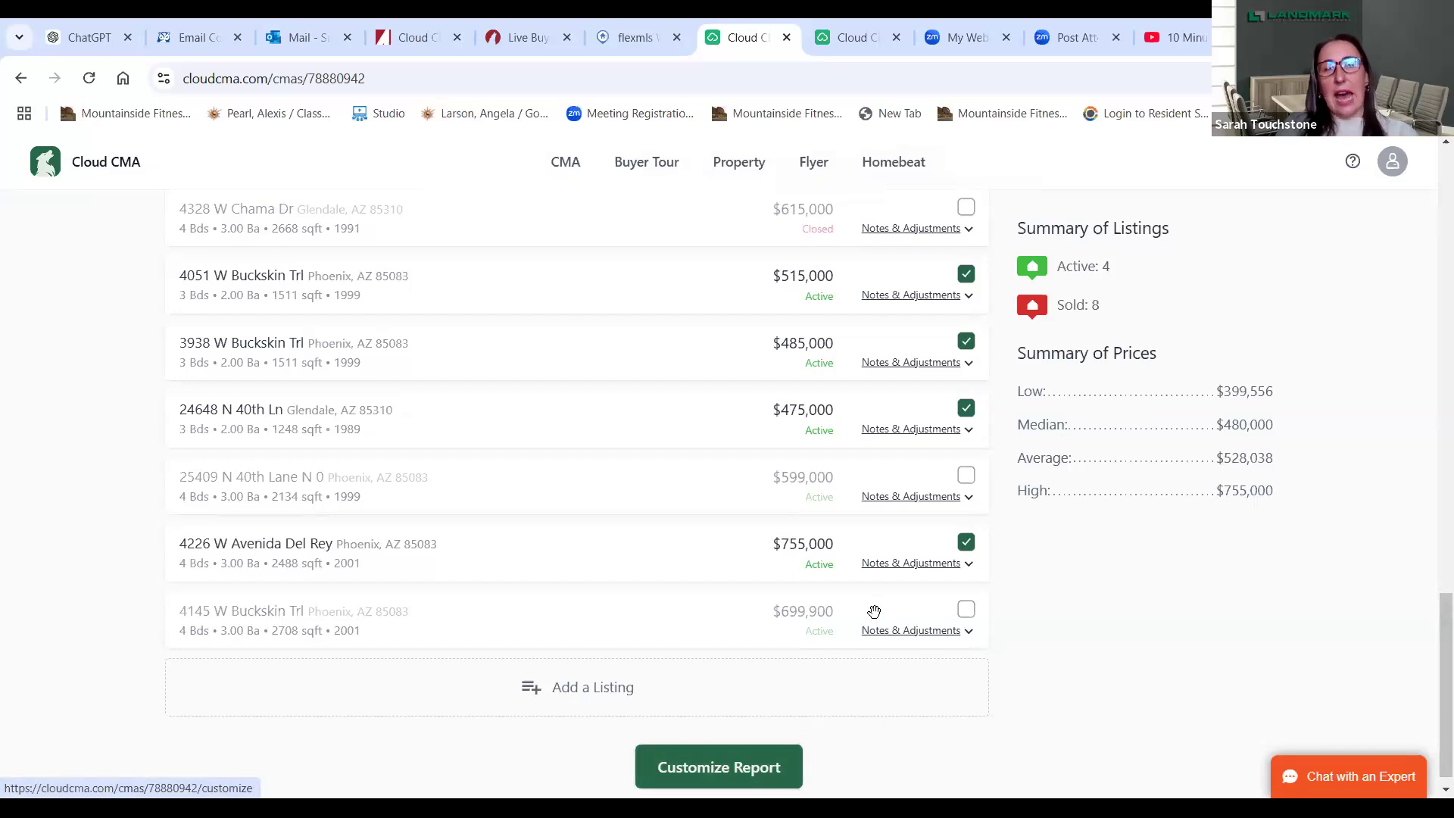
left_click(963, 543)
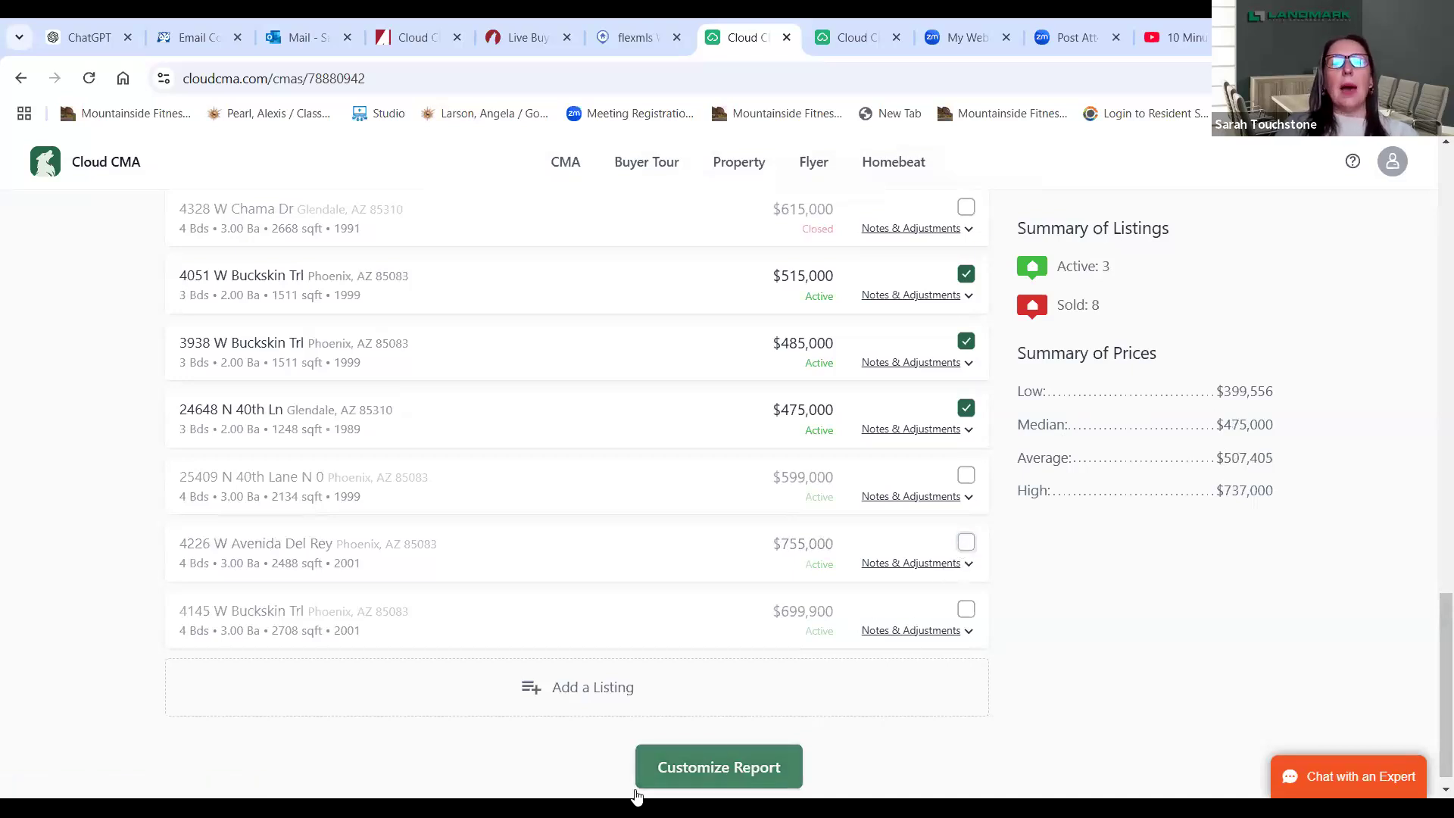
- Move on to the Customize step and switch the report theme to Green
left_click(684, 776)
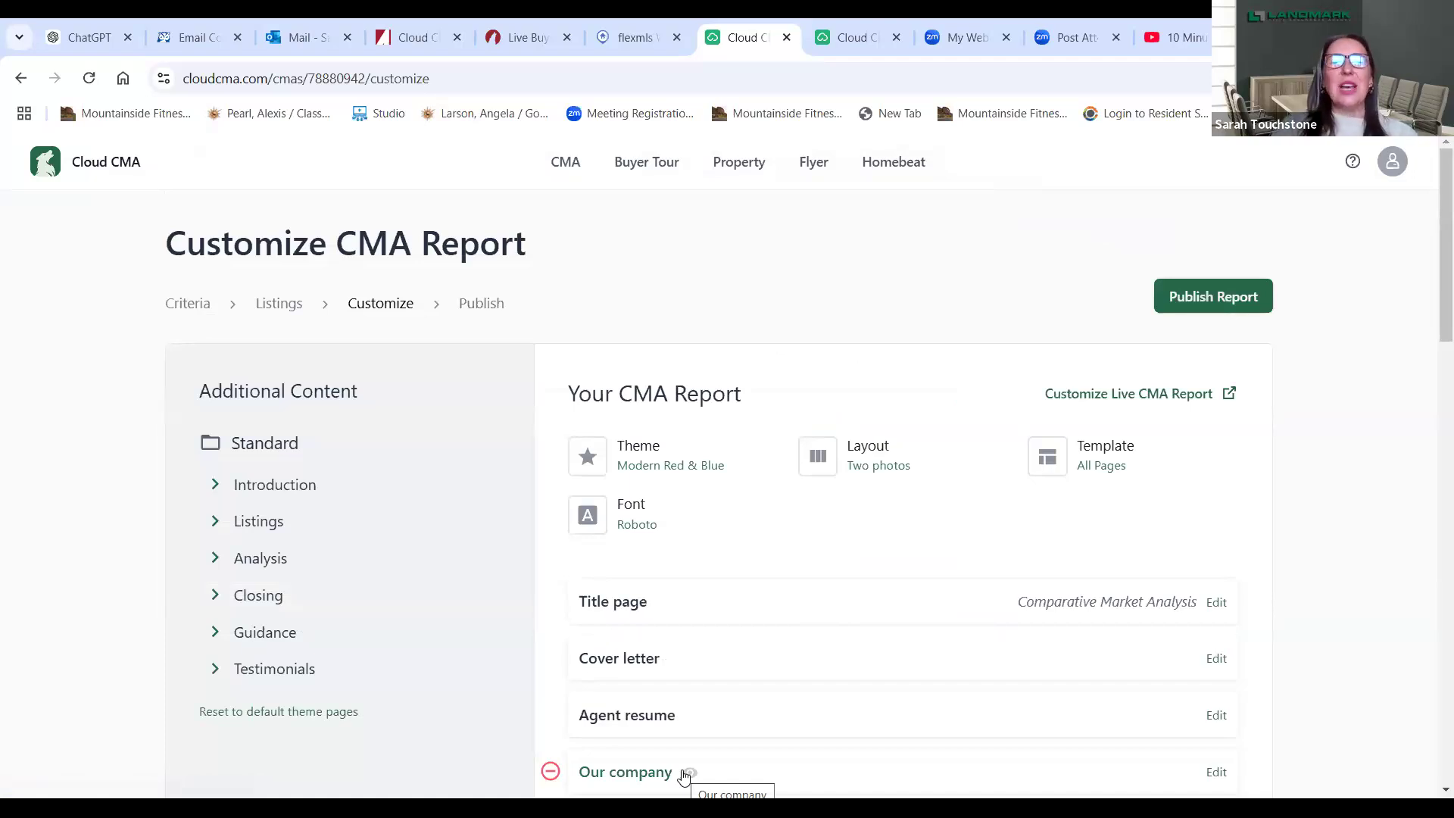
left_click(669, 461)
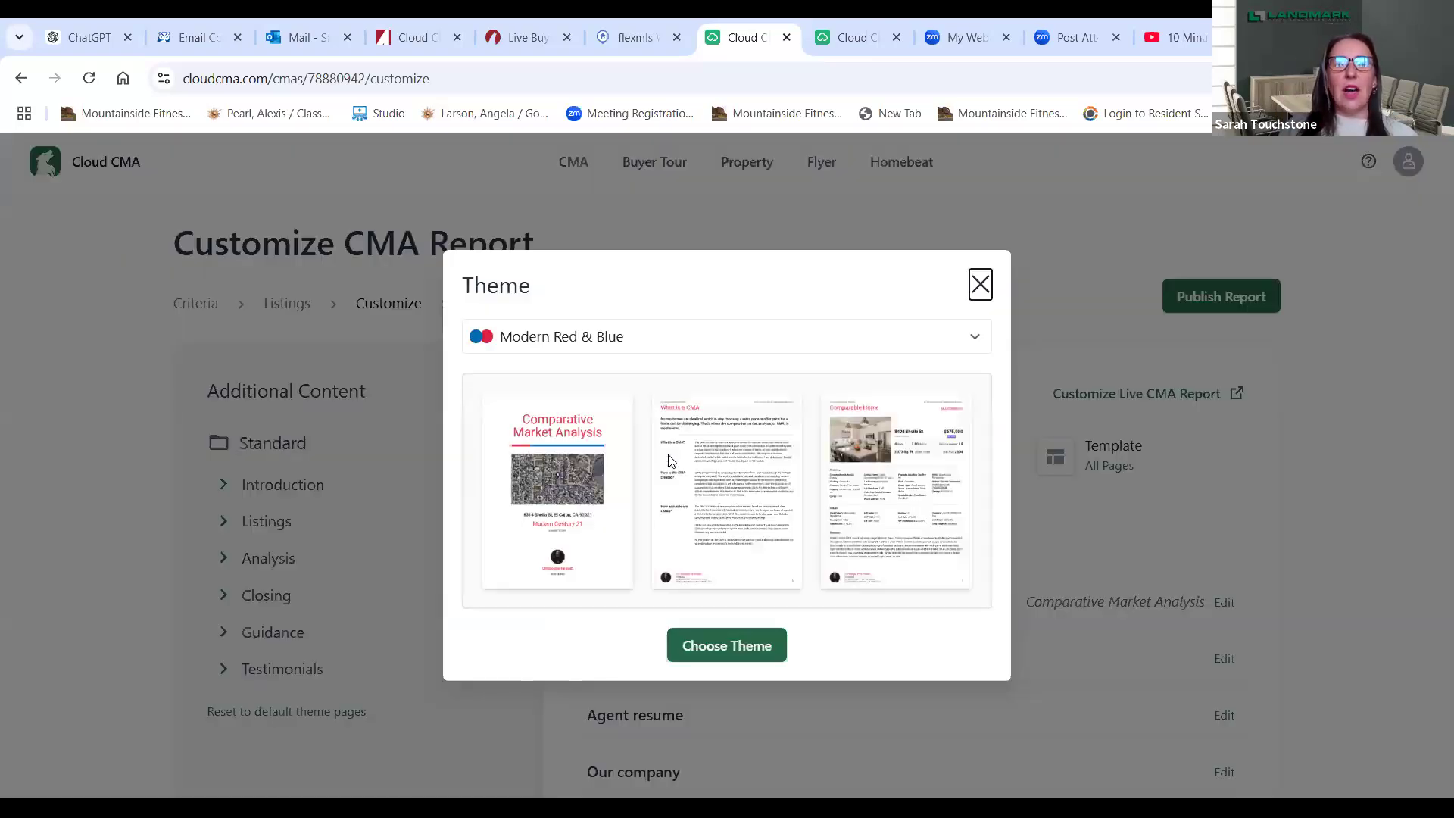
left_click(610, 336)
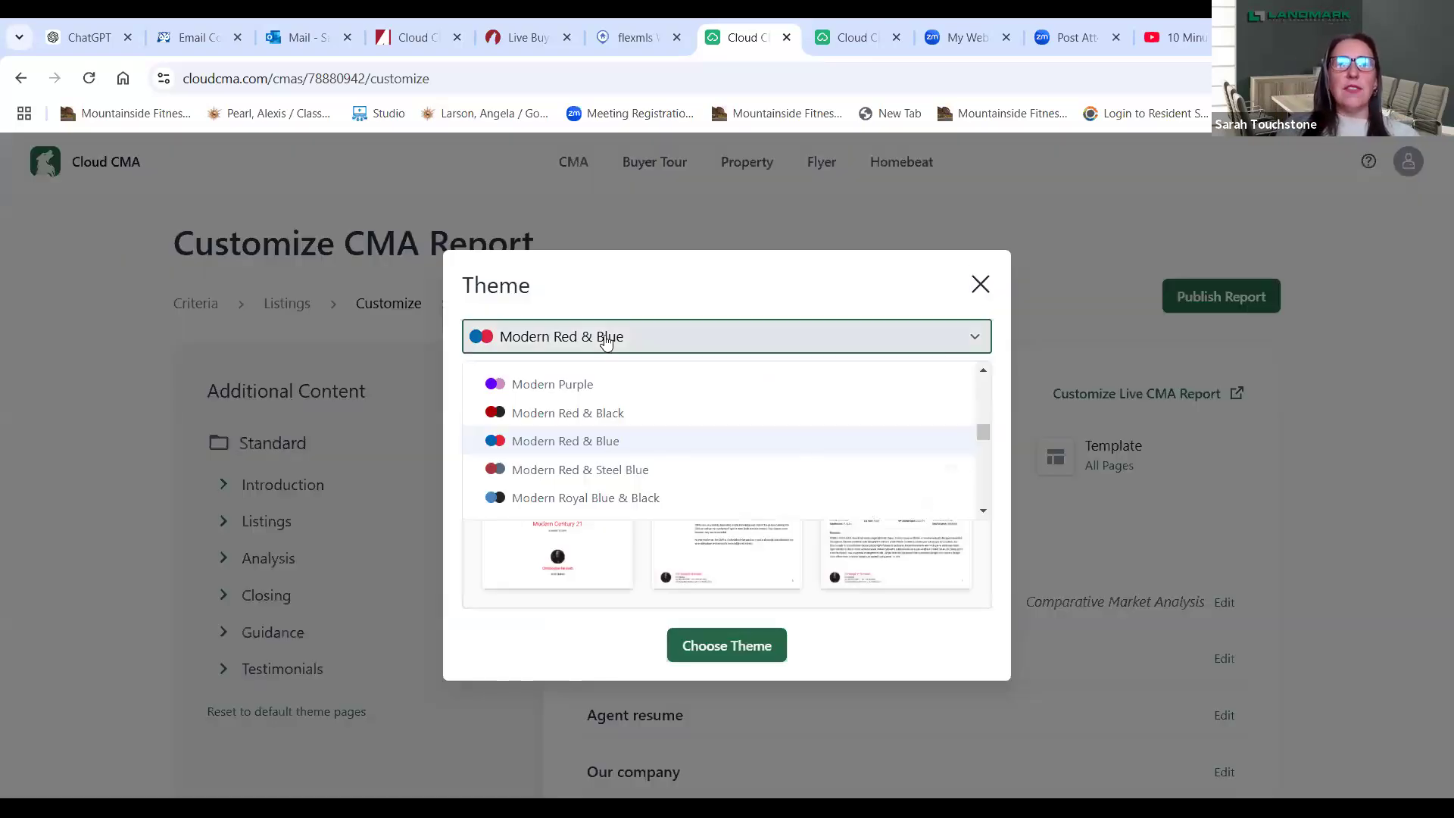
left_click_drag(983, 433, 996, 464)
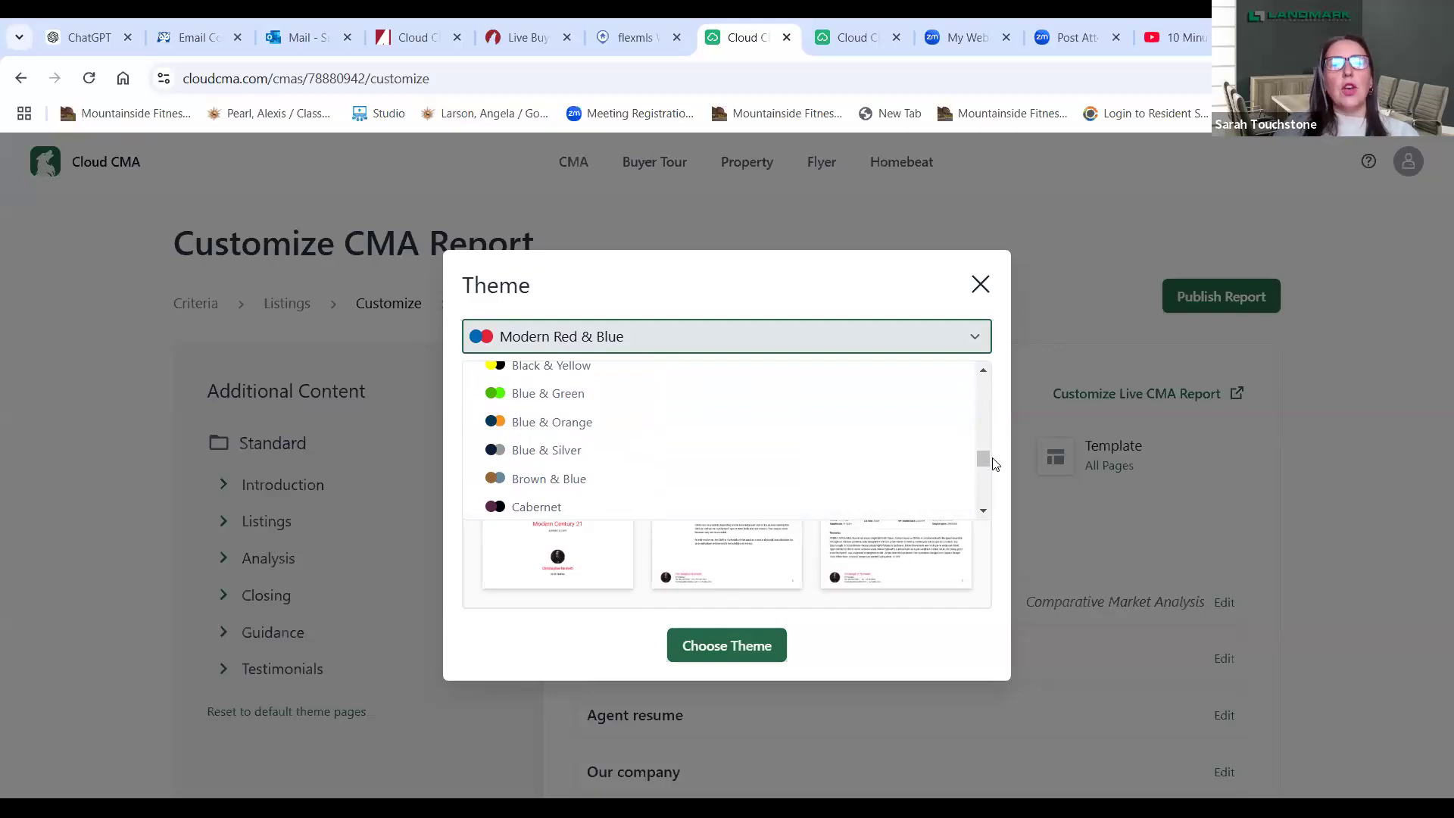
left_click_drag(984, 470, 985, 475)
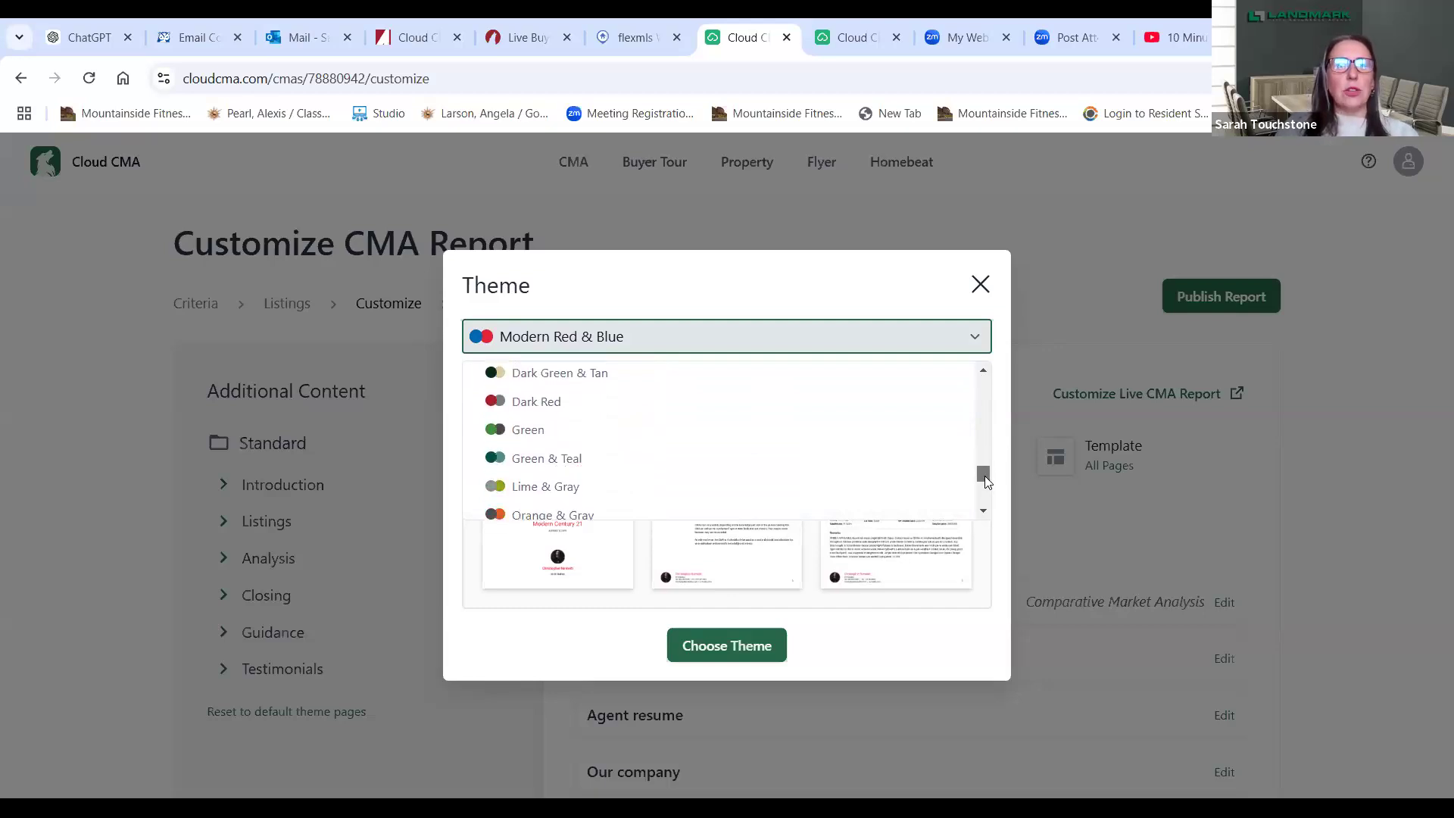
left_click(517, 430)
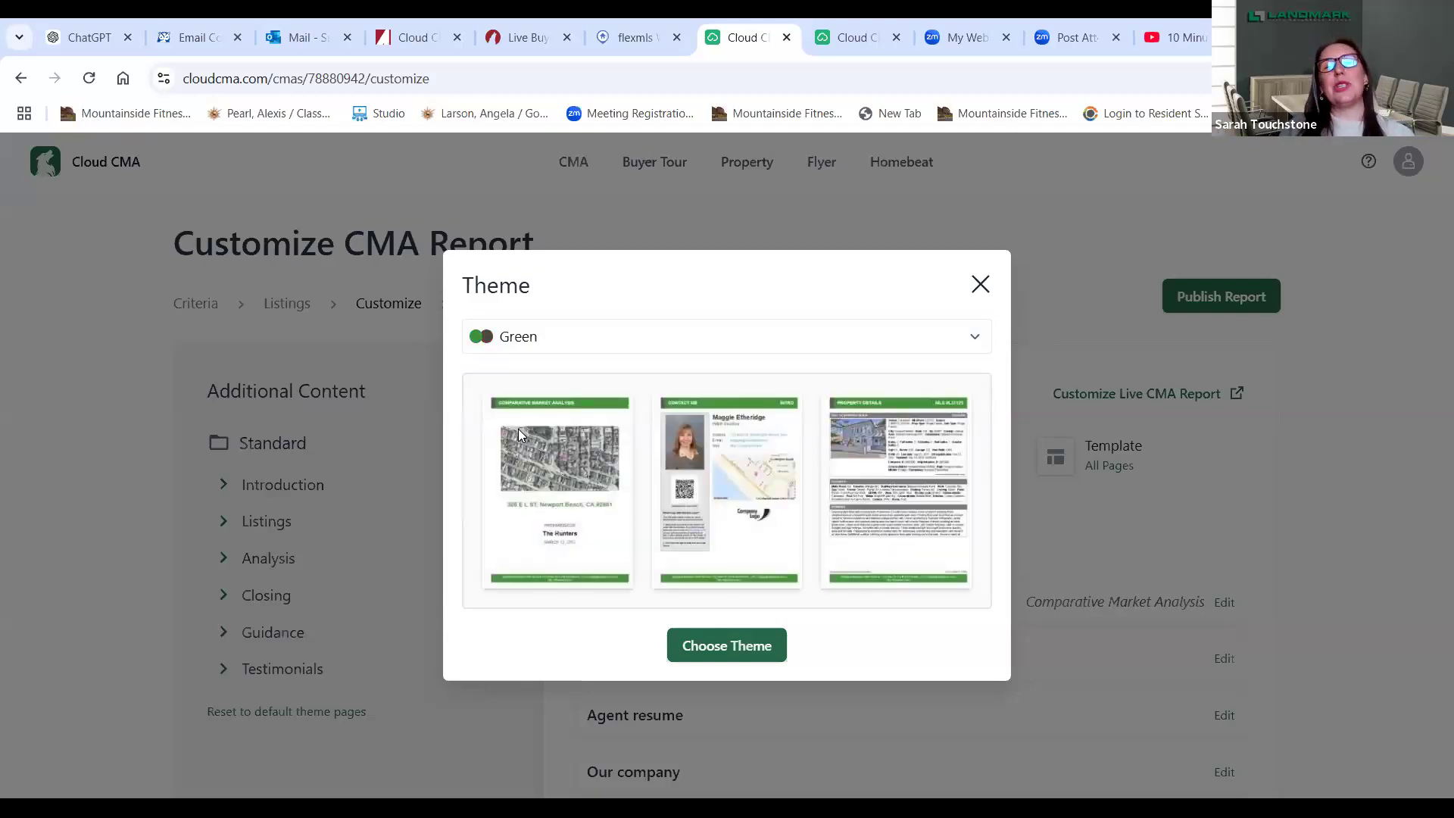
left_click(723, 646)
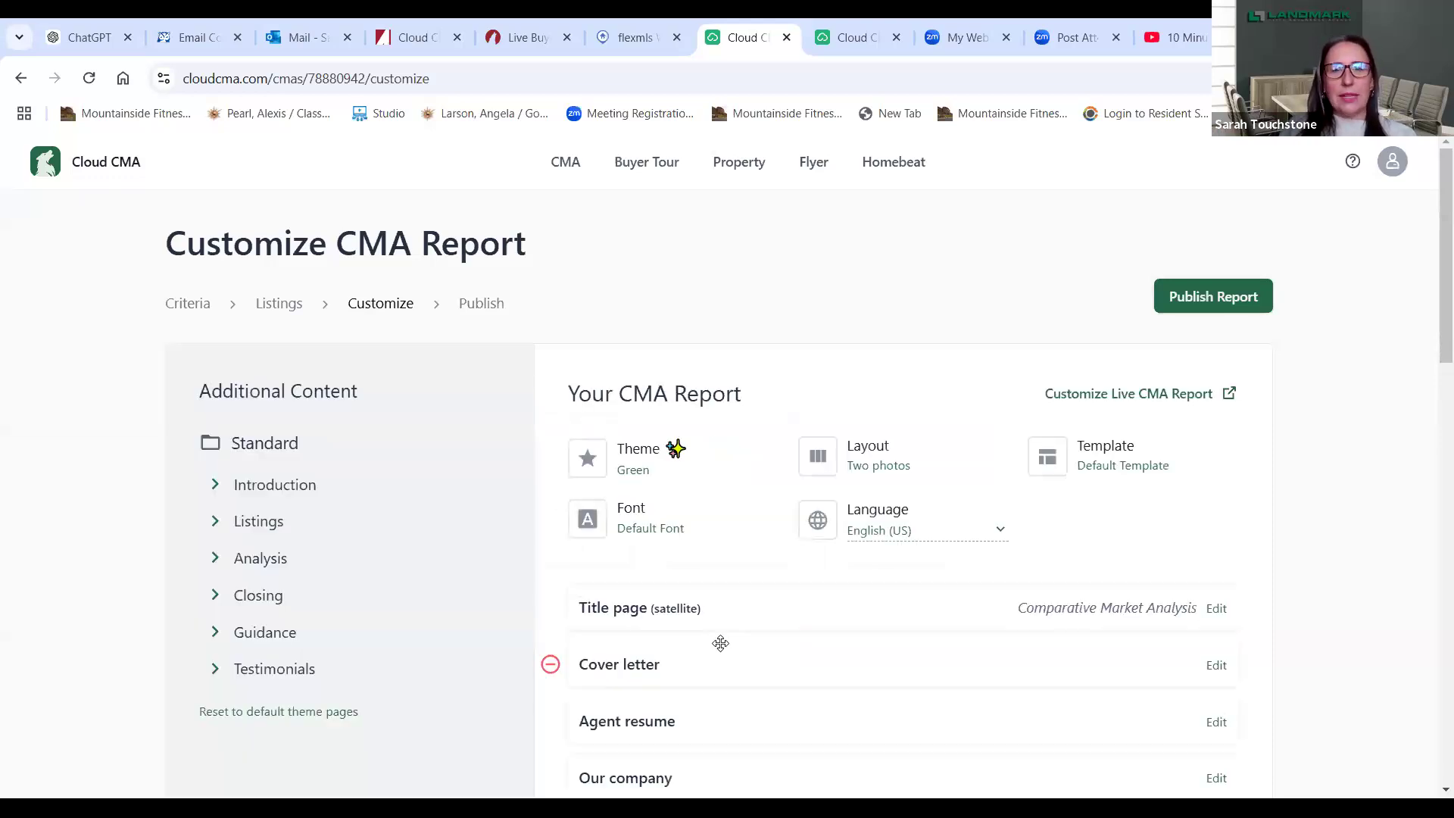
left_click(863, 459)
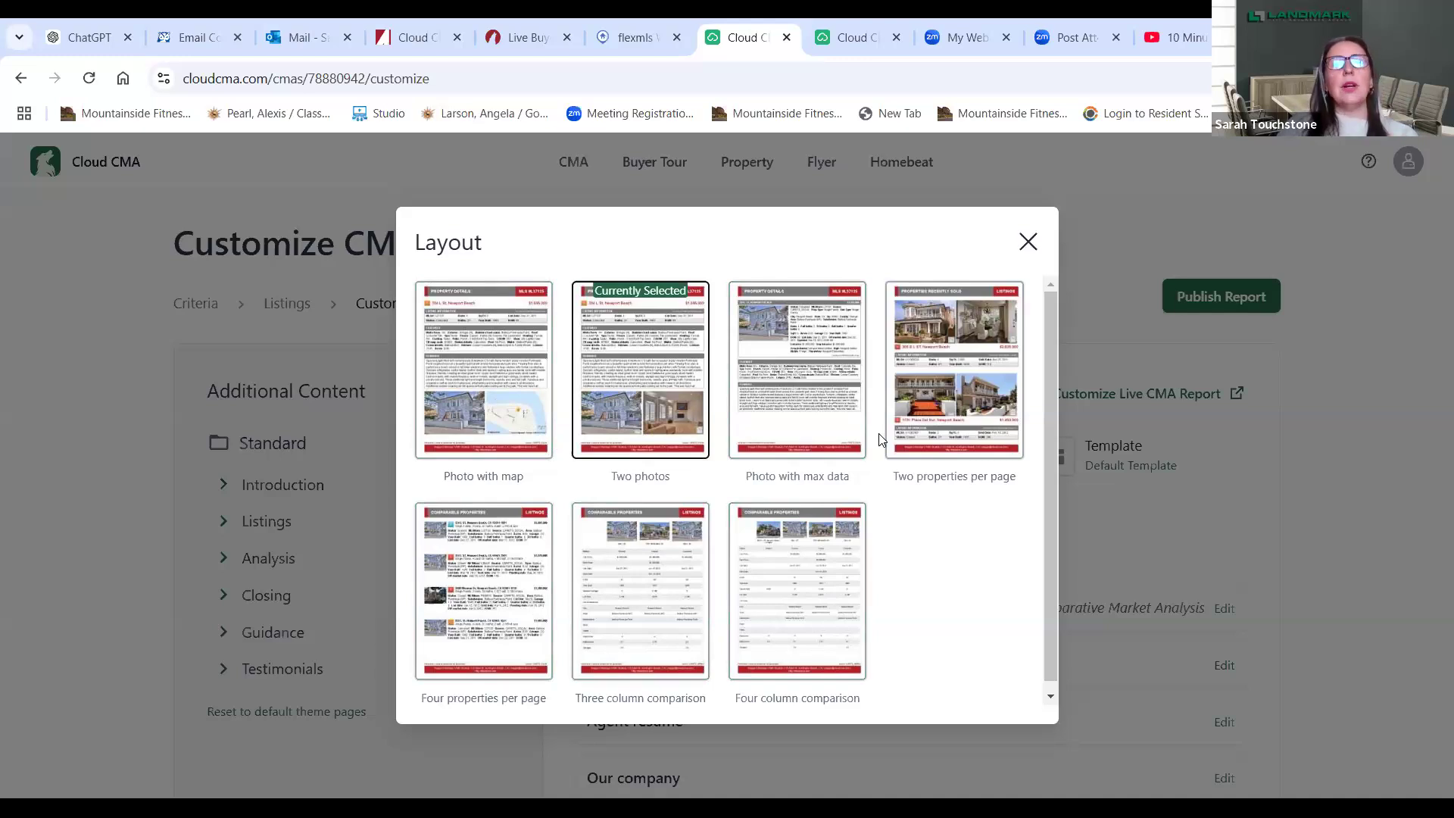
- Keep the Two photos layout and English (US) language, and set the report font to Anton
left_click(1028, 243)
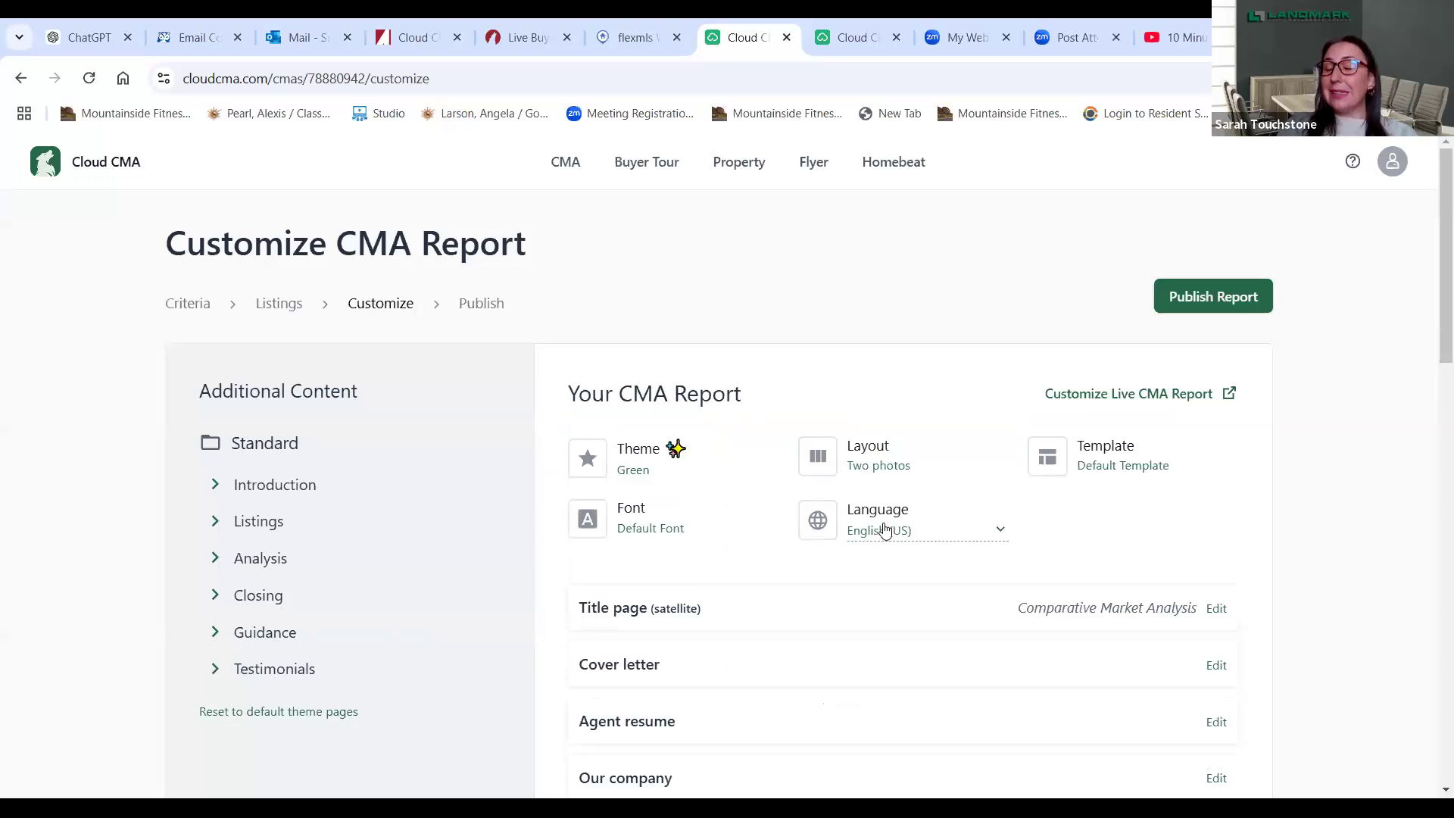
left_click(884, 529)
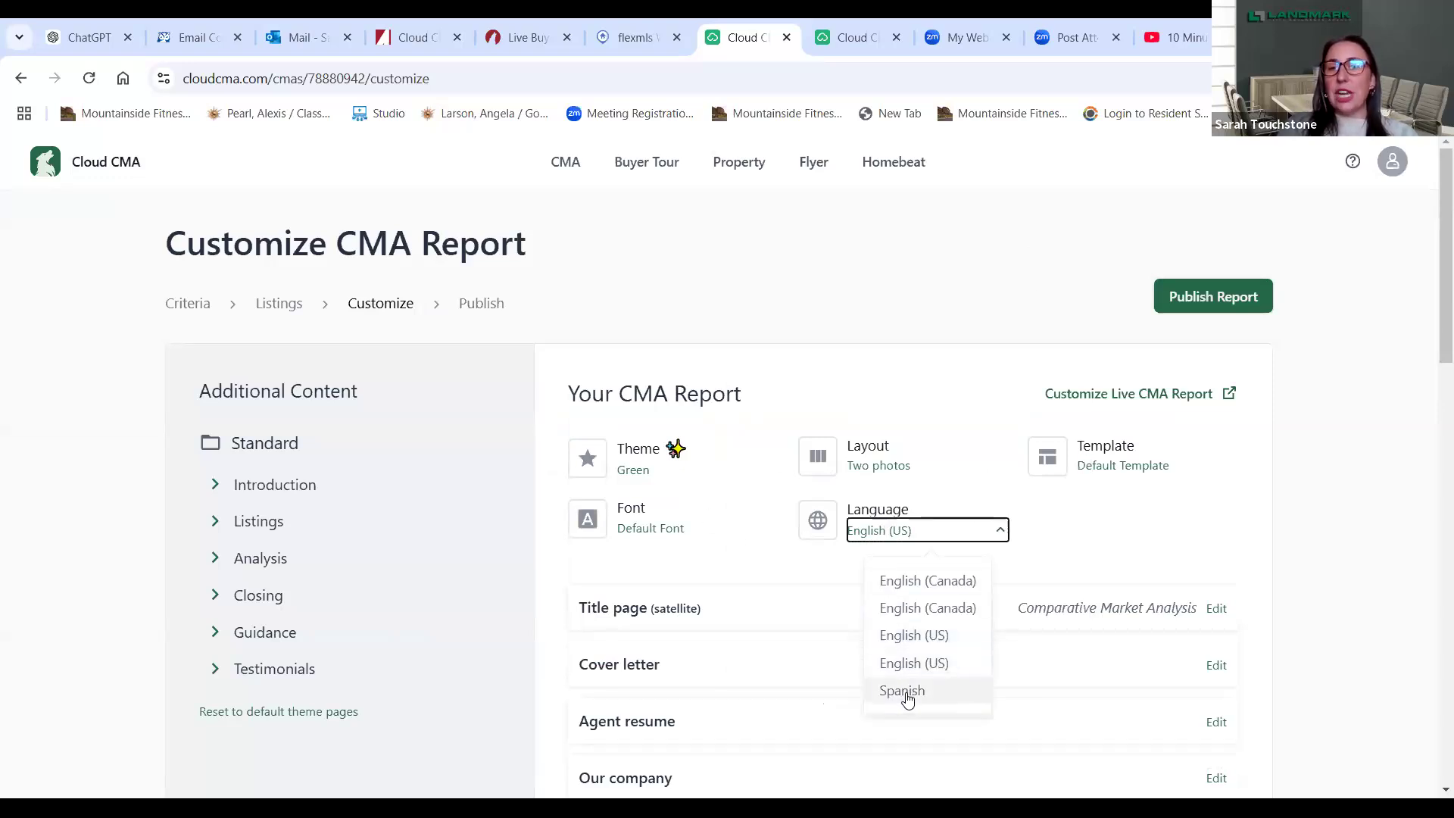
left_click(1117, 548)
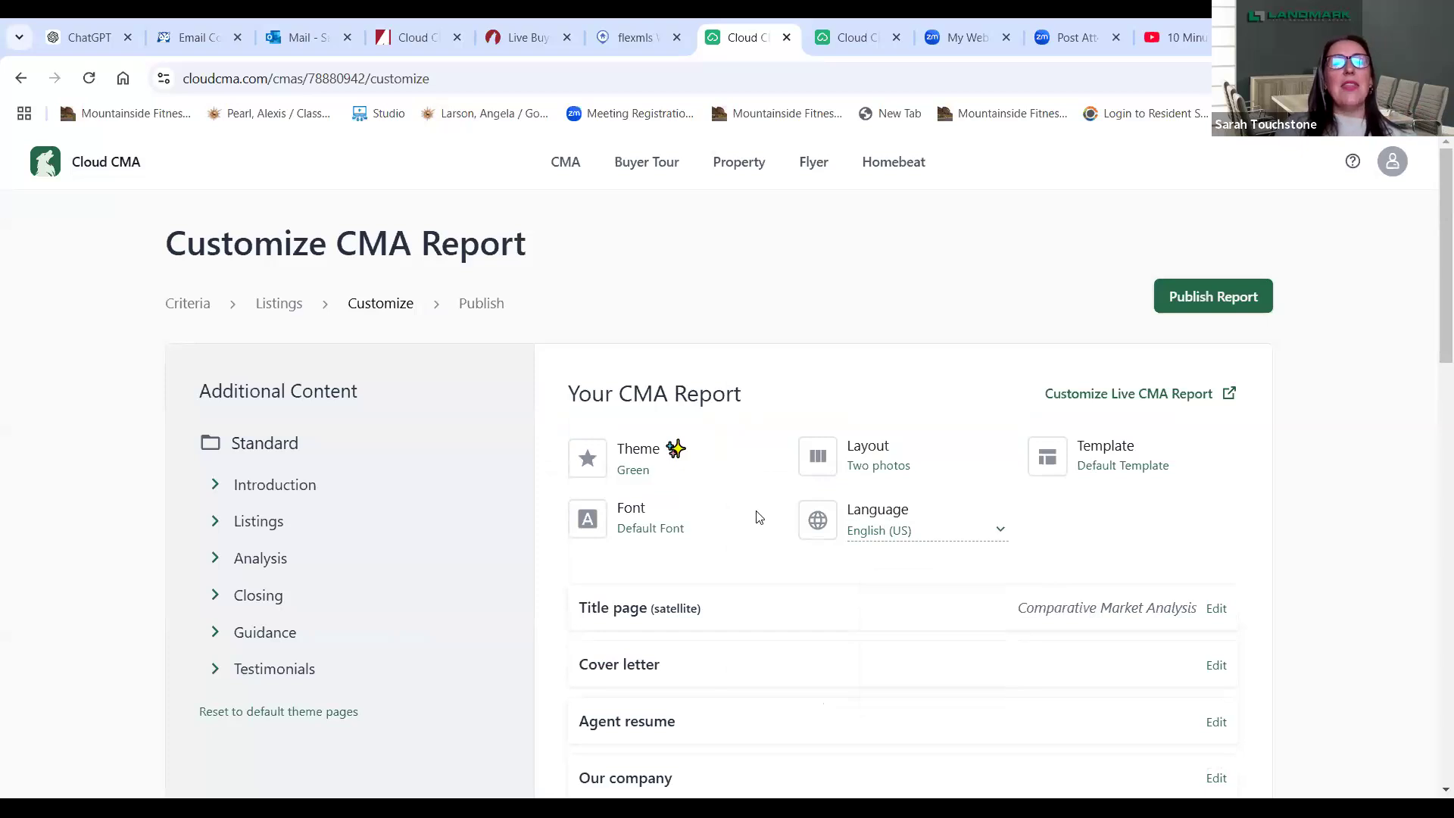
left_click(662, 524)
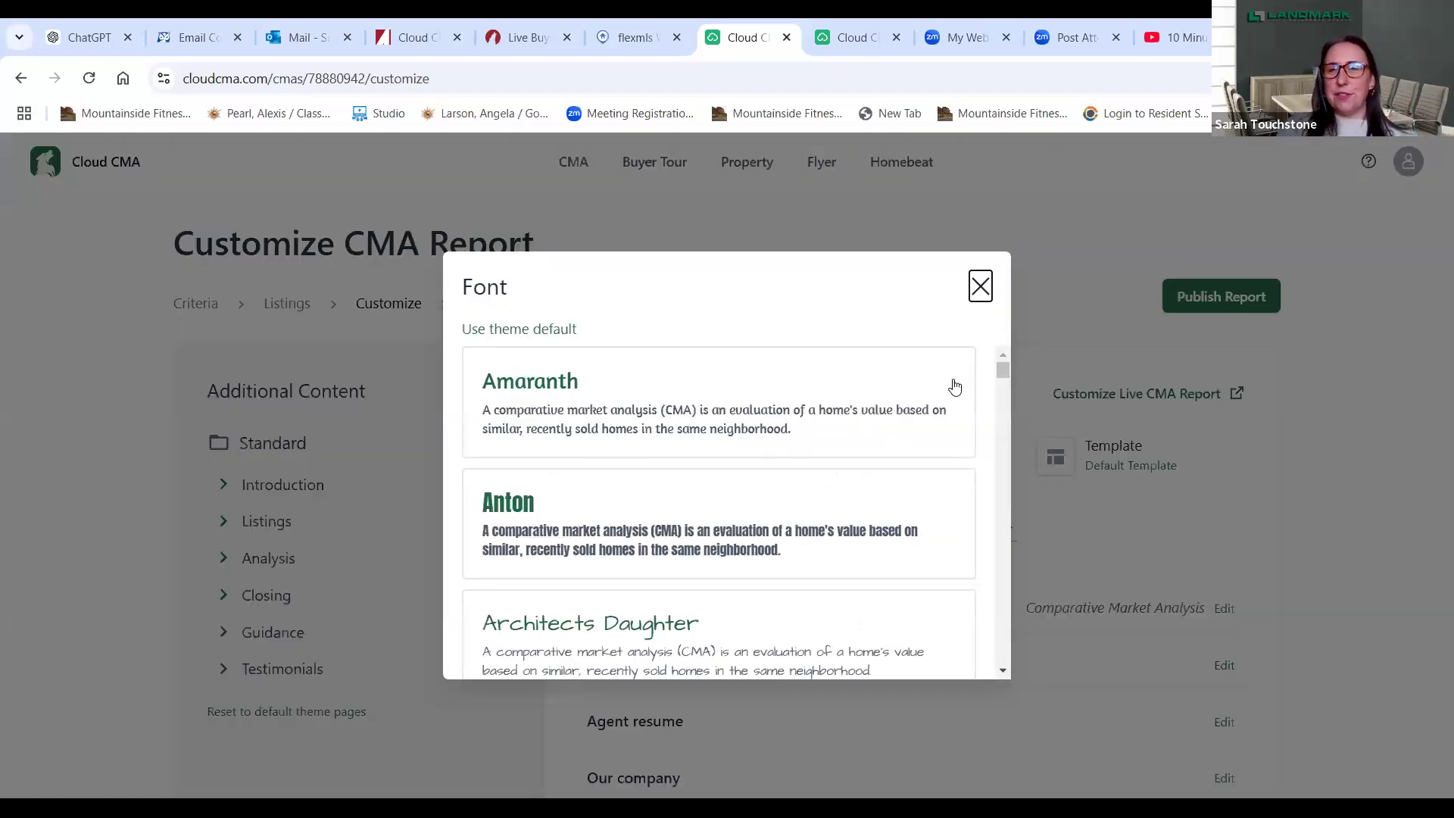
left_click_drag(1001, 374, 1001, 371)
left_click(708, 490)
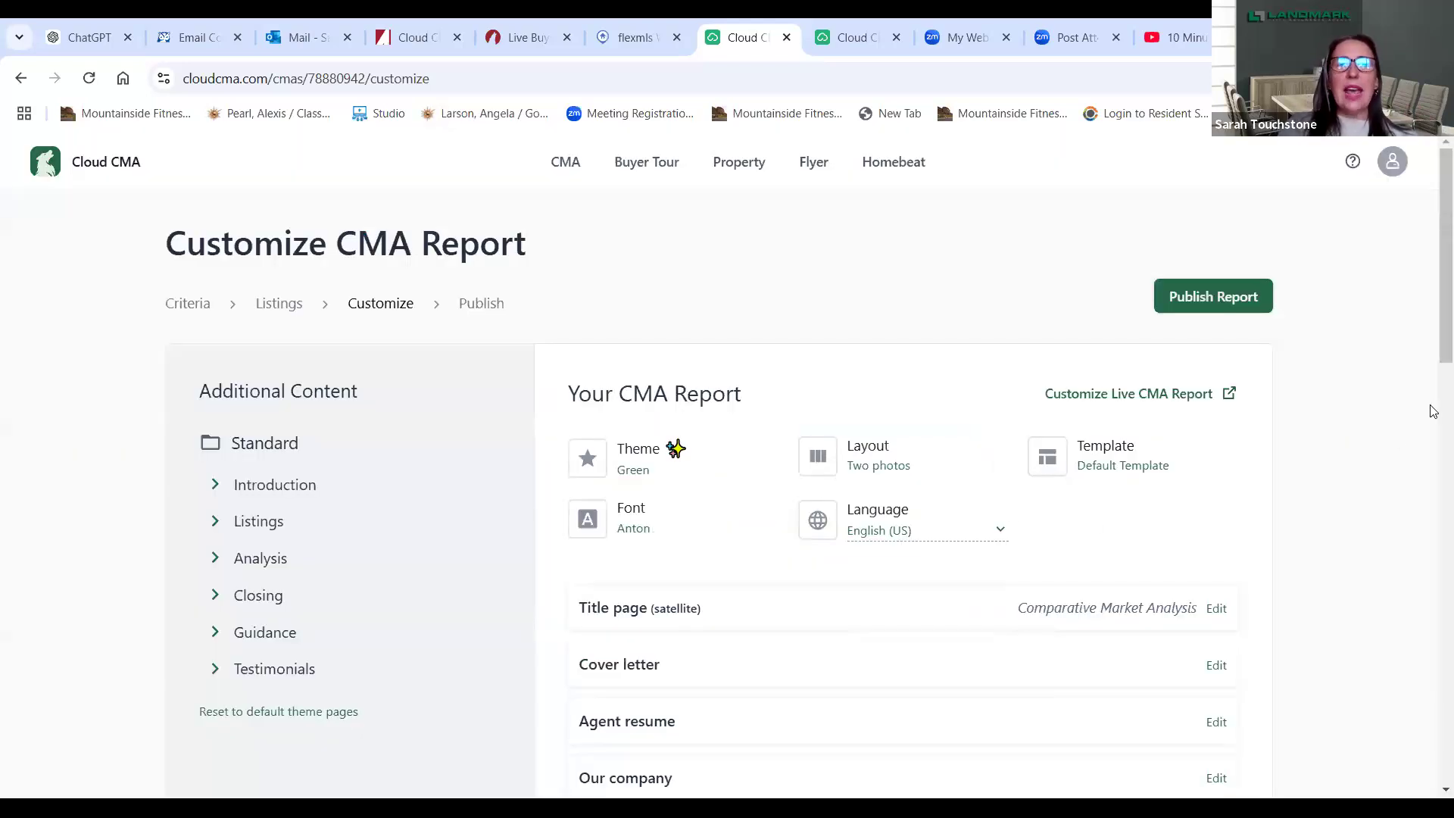
left_click_drag(1432, 300, 1433, 401)
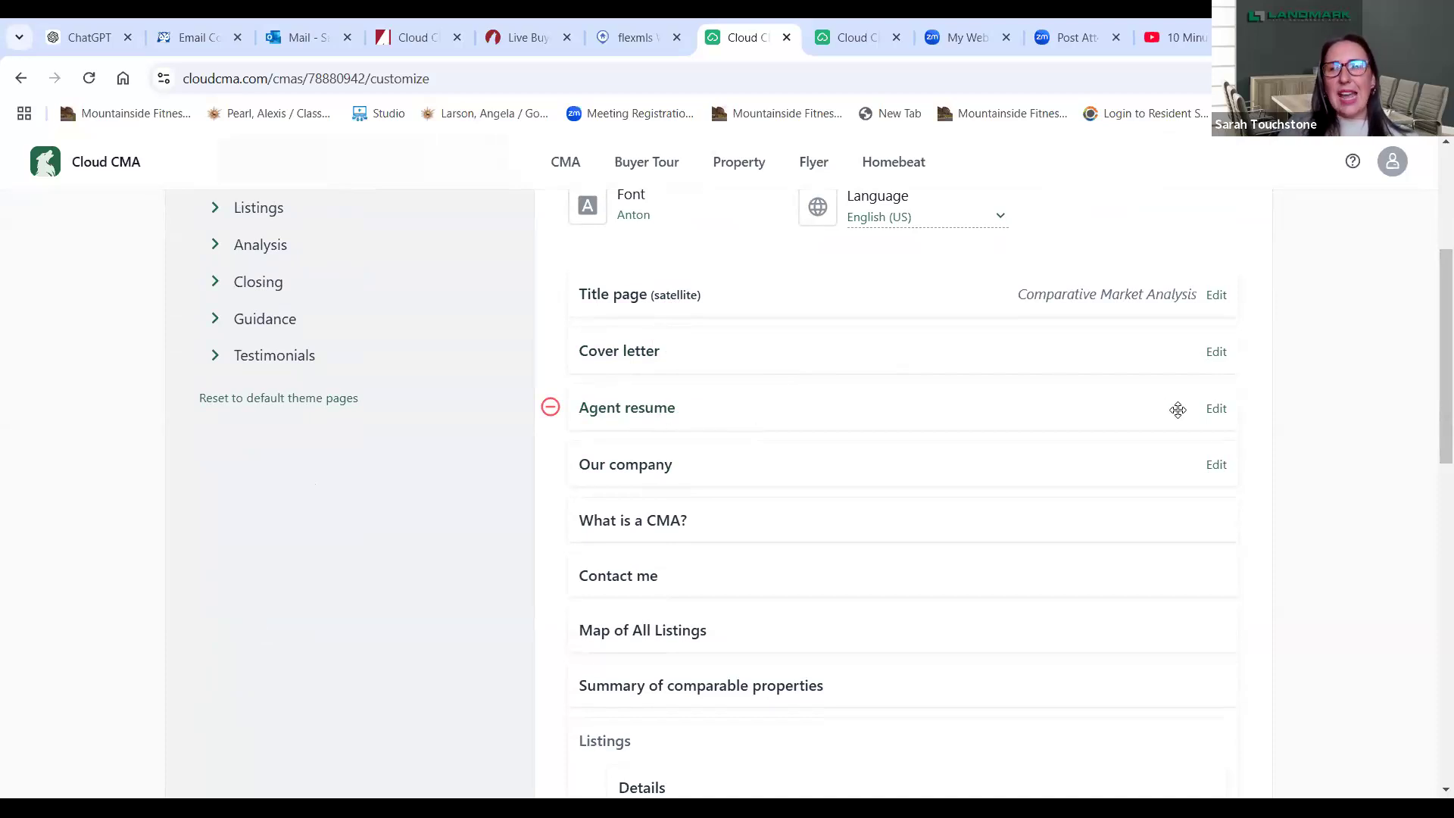
- Review the Agent resume page content without changes, then delete that page from the report
left_click(1213, 409)
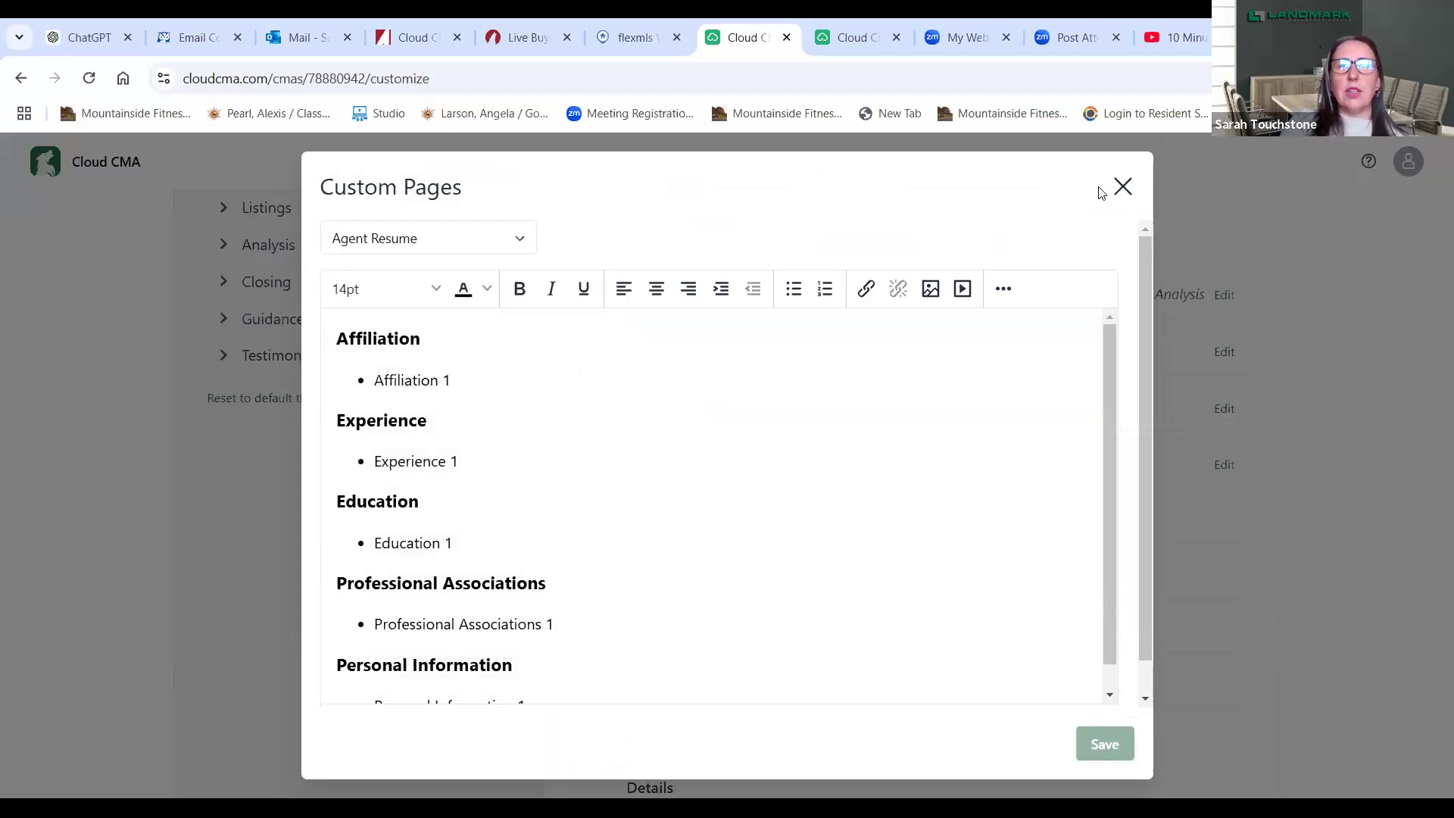
left_click(1121, 189)
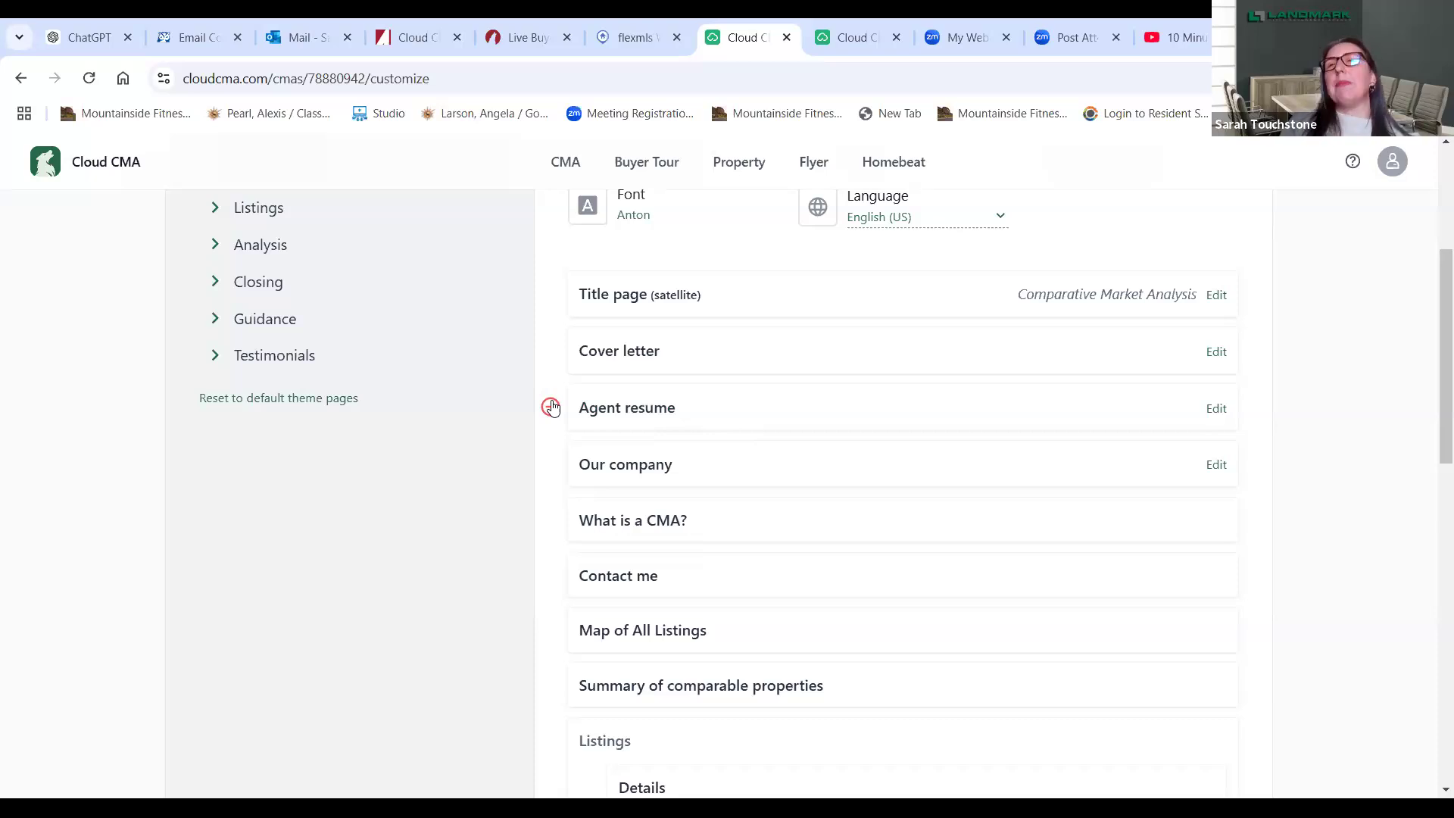
left_click(551, 408)
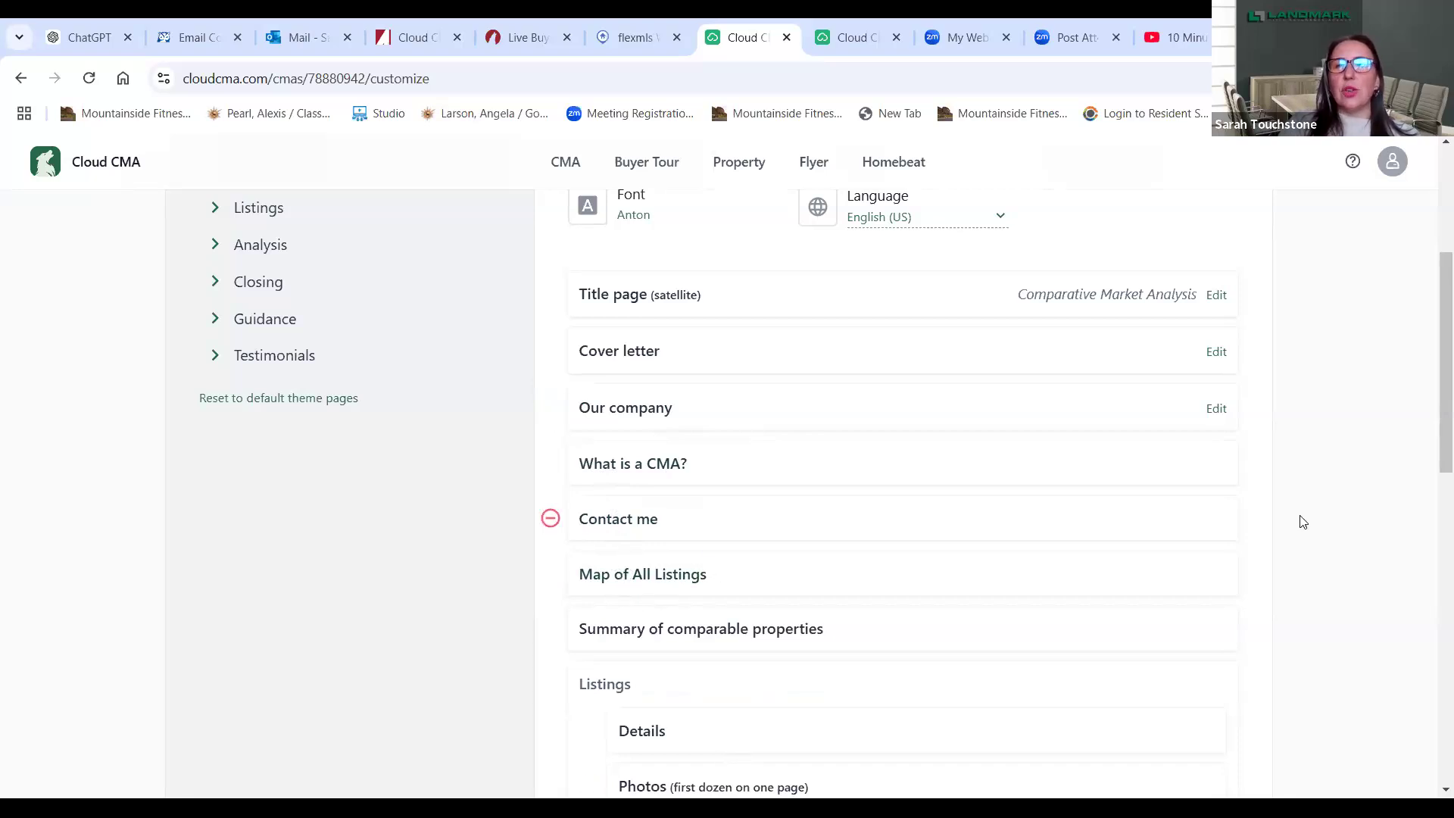
- Drag the Sold property analysis page below Suggested list price in the page list
left_click_drag(1432, 311, 1435, 379)
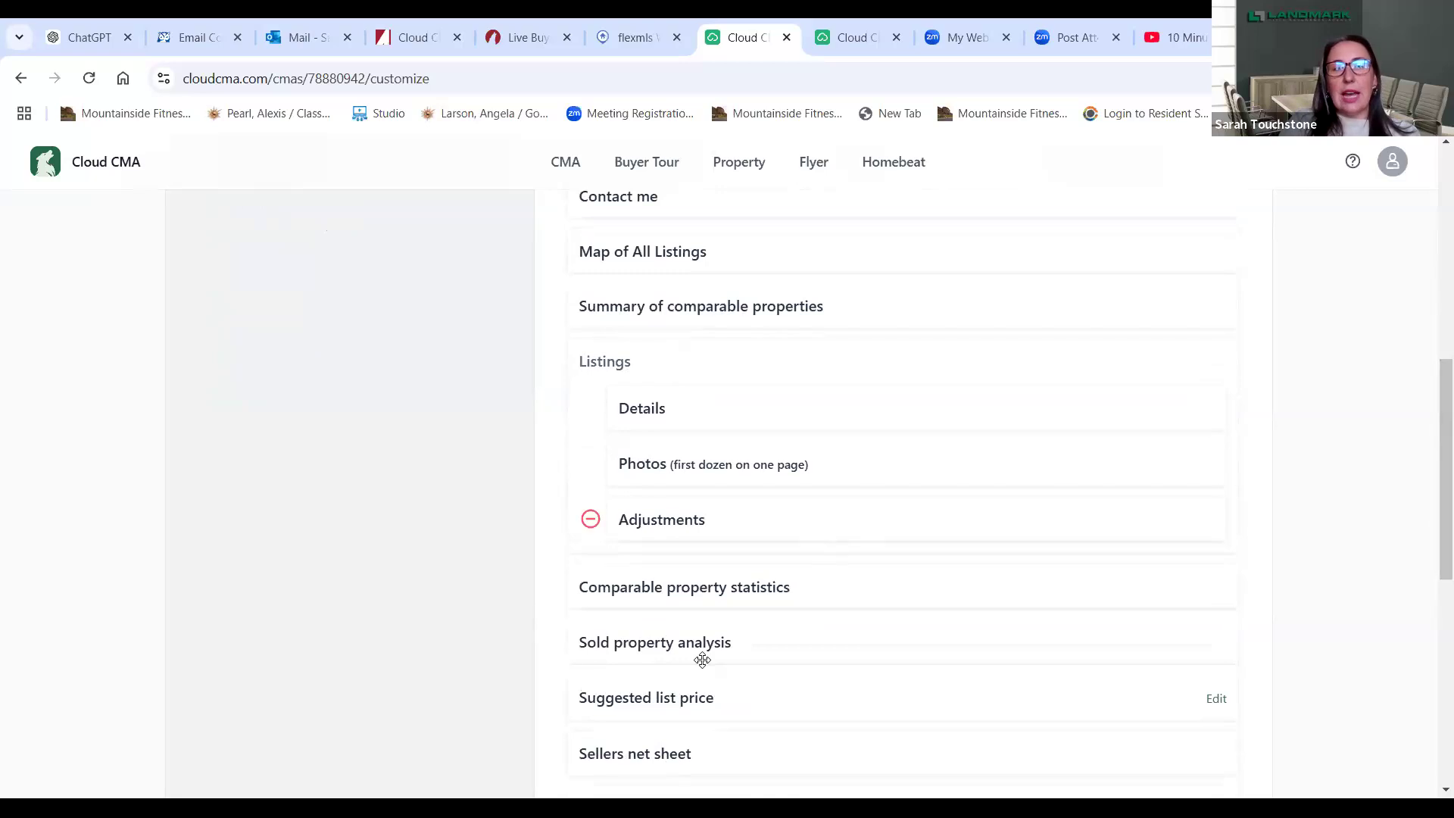
left_click(698, 649)
left_click_drag(828, 628, 834, 661)
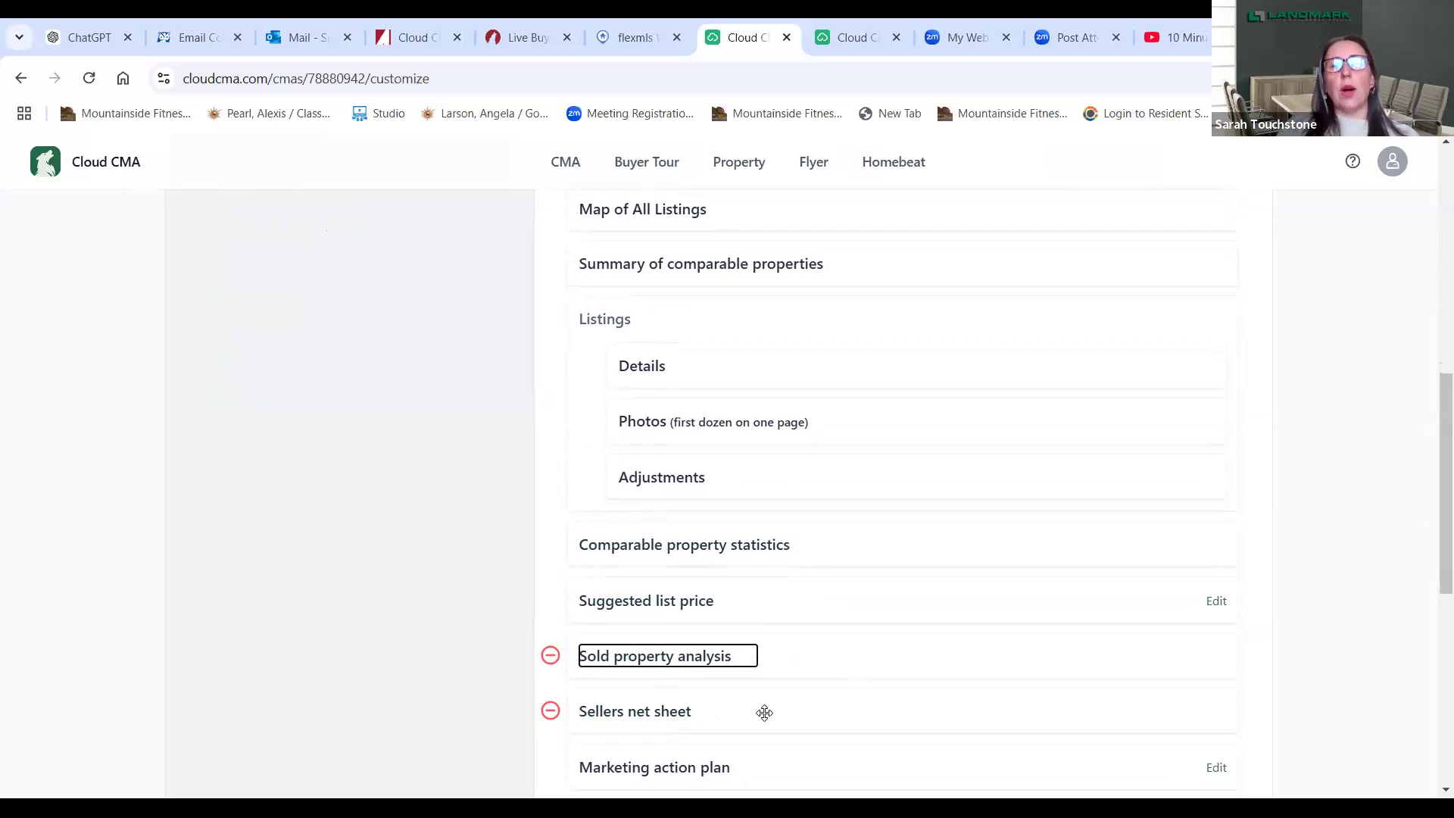
left_click_drag(1431, 568, 1433, 652)
scroll(1433, 651, "down", 5)
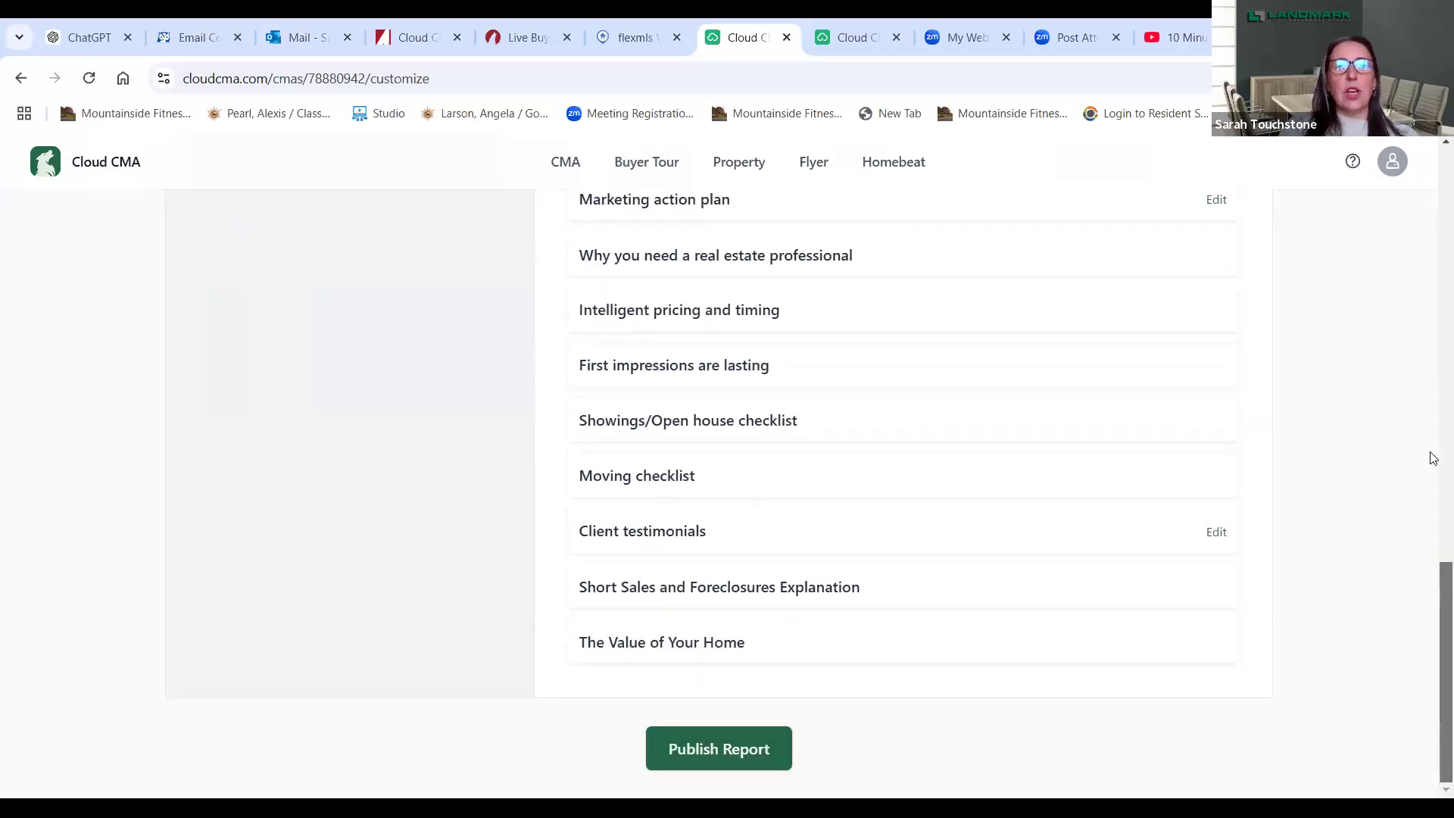
scroll(1434, 458, "up", 12)
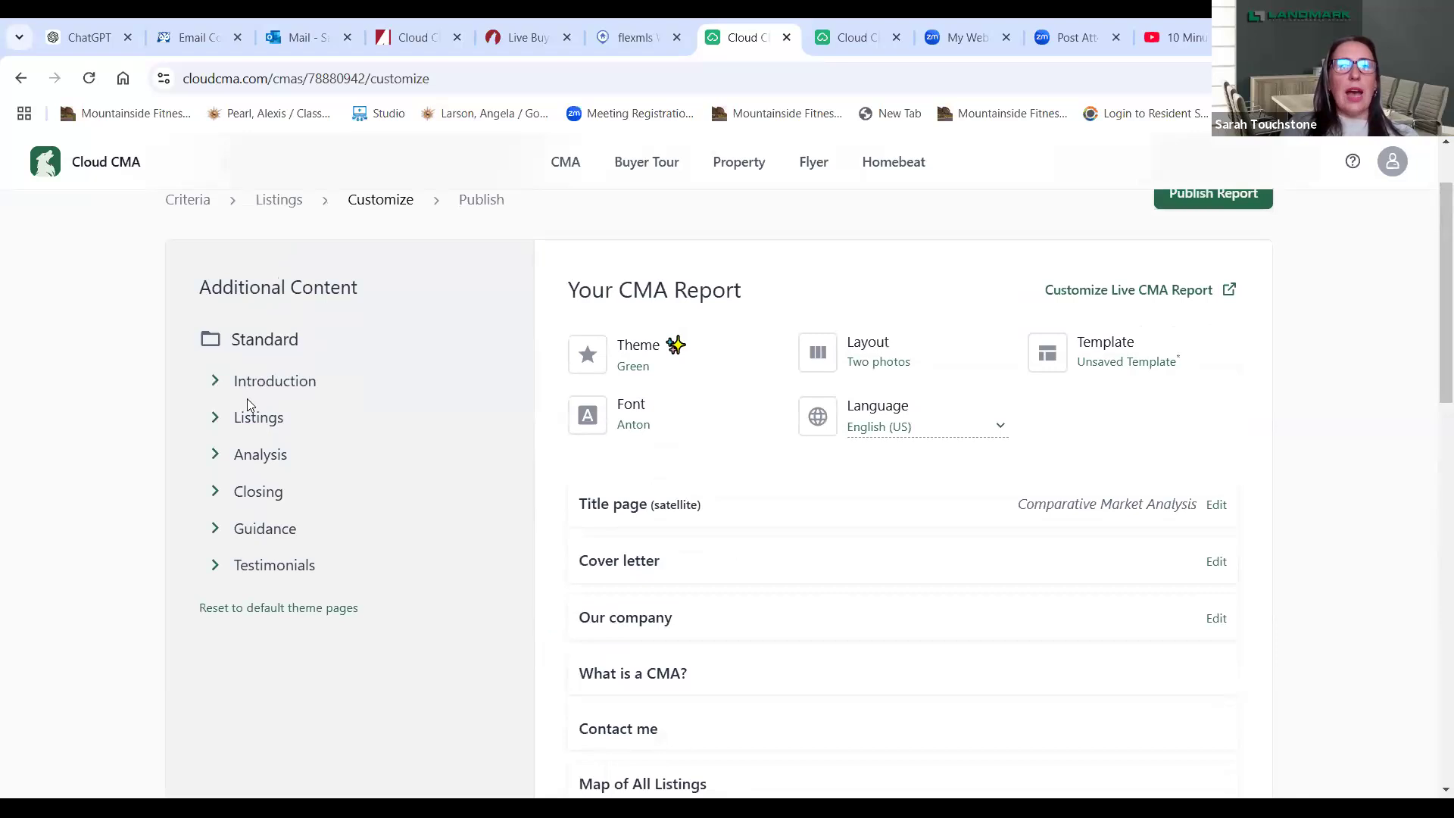
- Add the Features that sell, How CMAs can vary and CMAs vs Appraisals pages
left_click(254, 417)
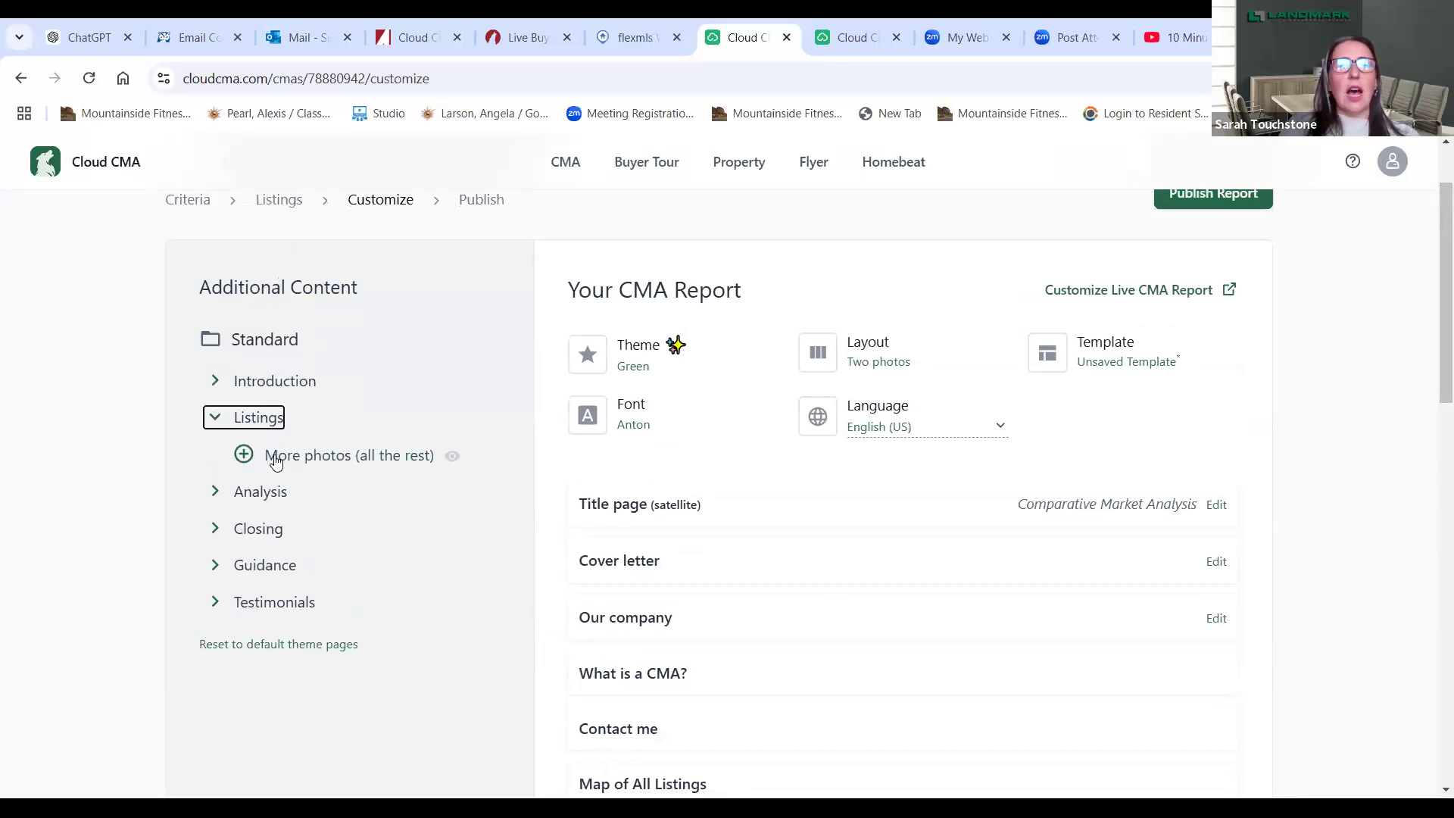
left_click(262, 493)
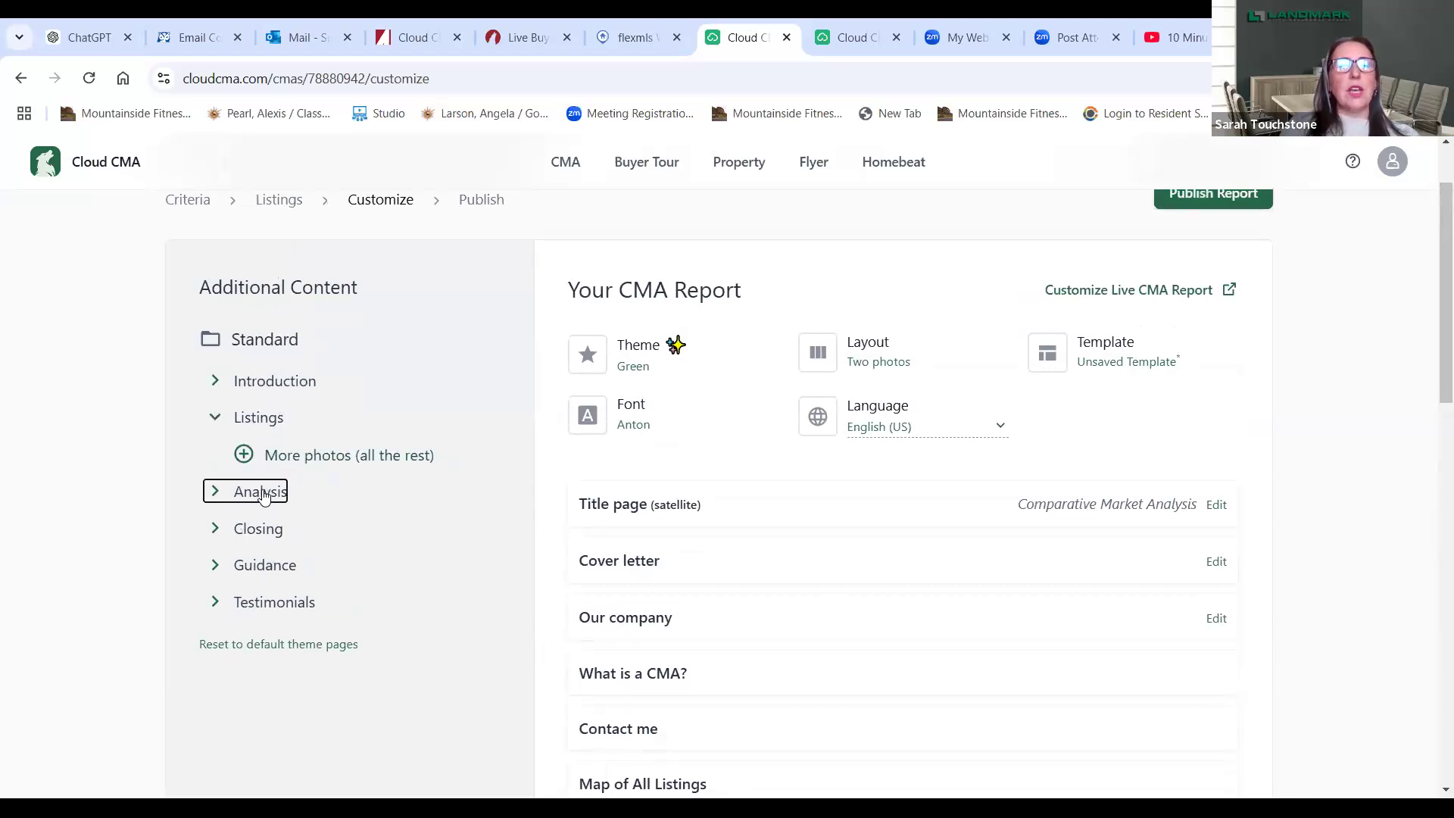
left_click(263, 567)
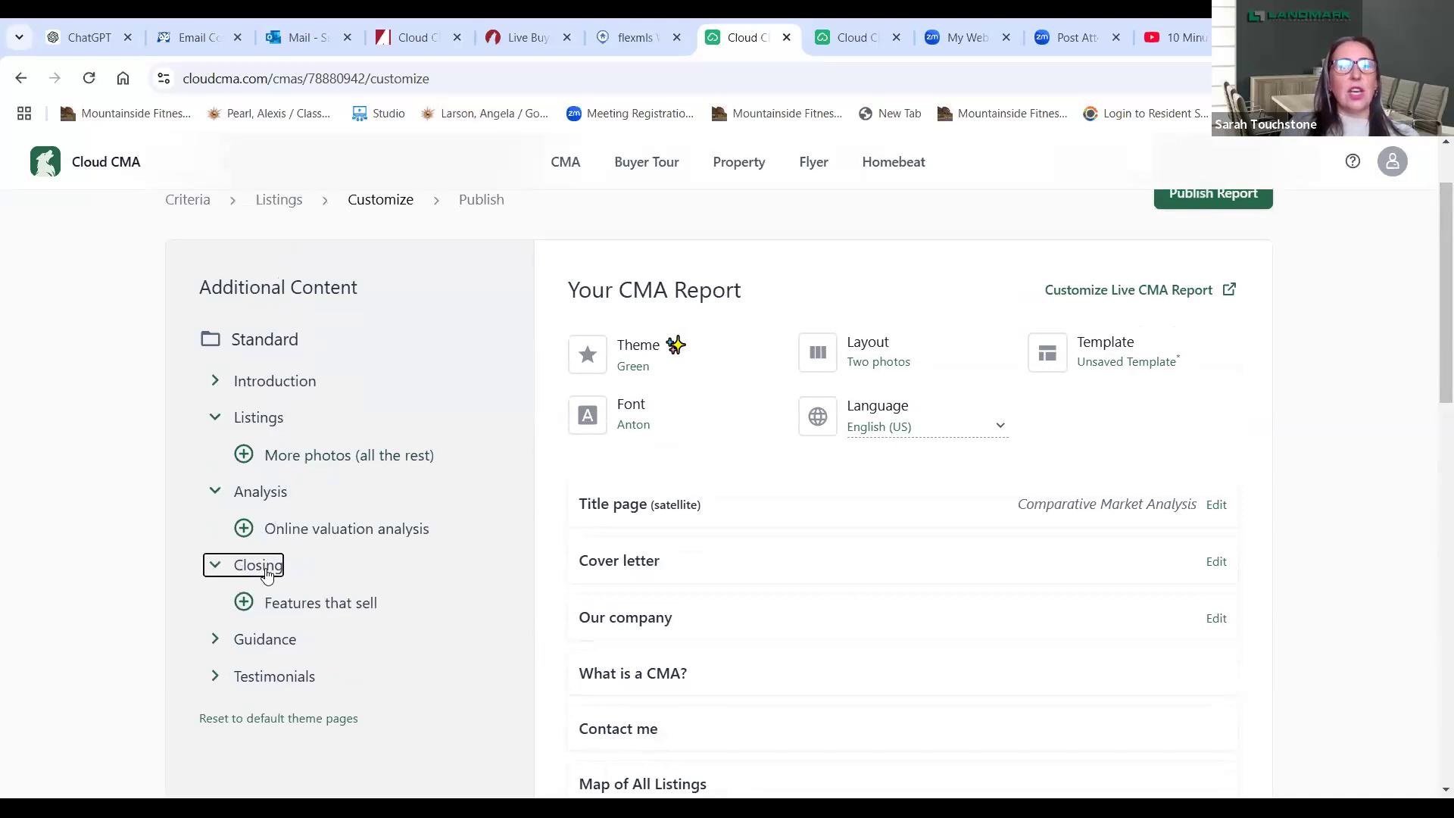
left_click(245, 603)
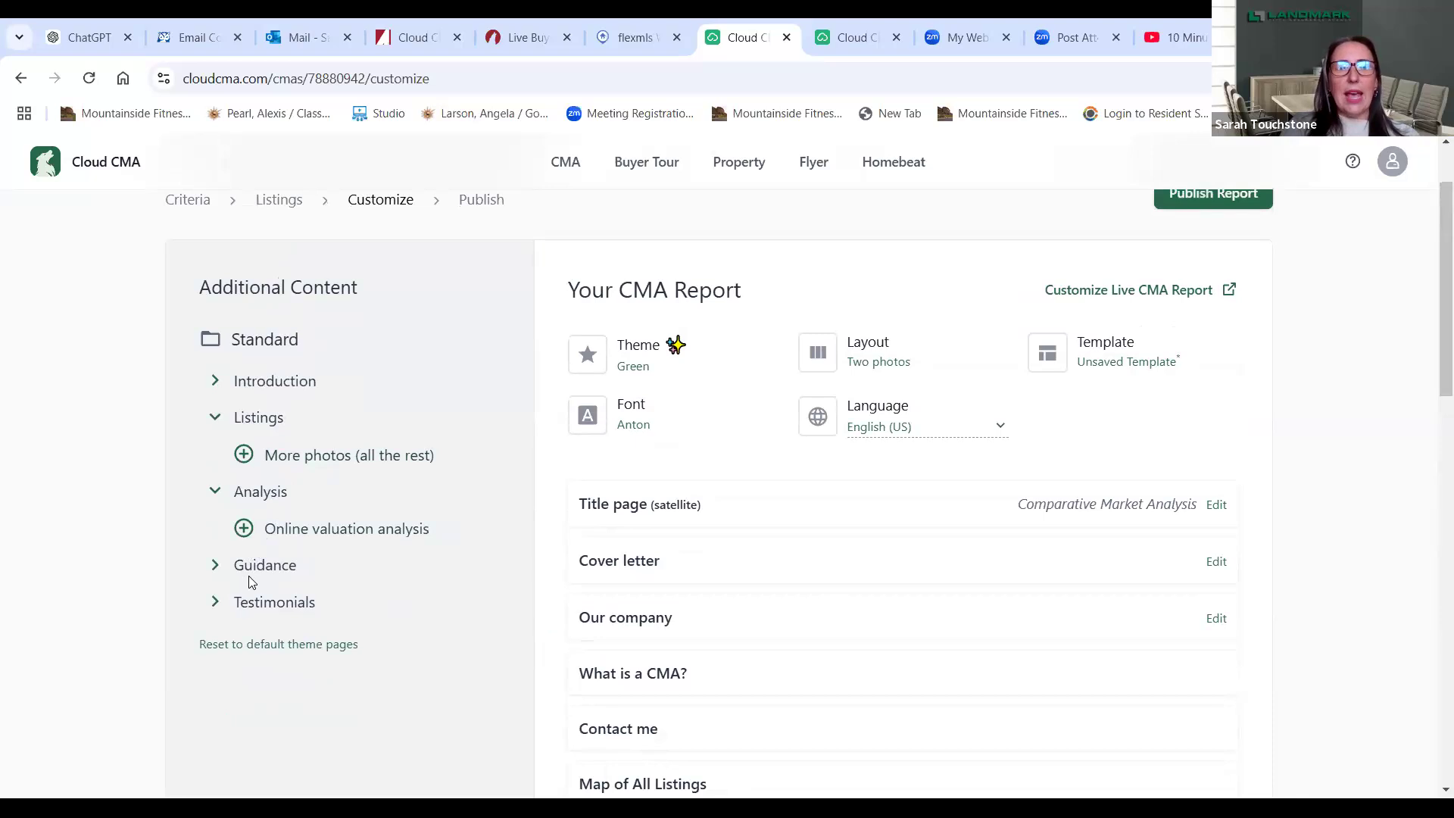
left_click(247, 565)
left_click(320, 734)
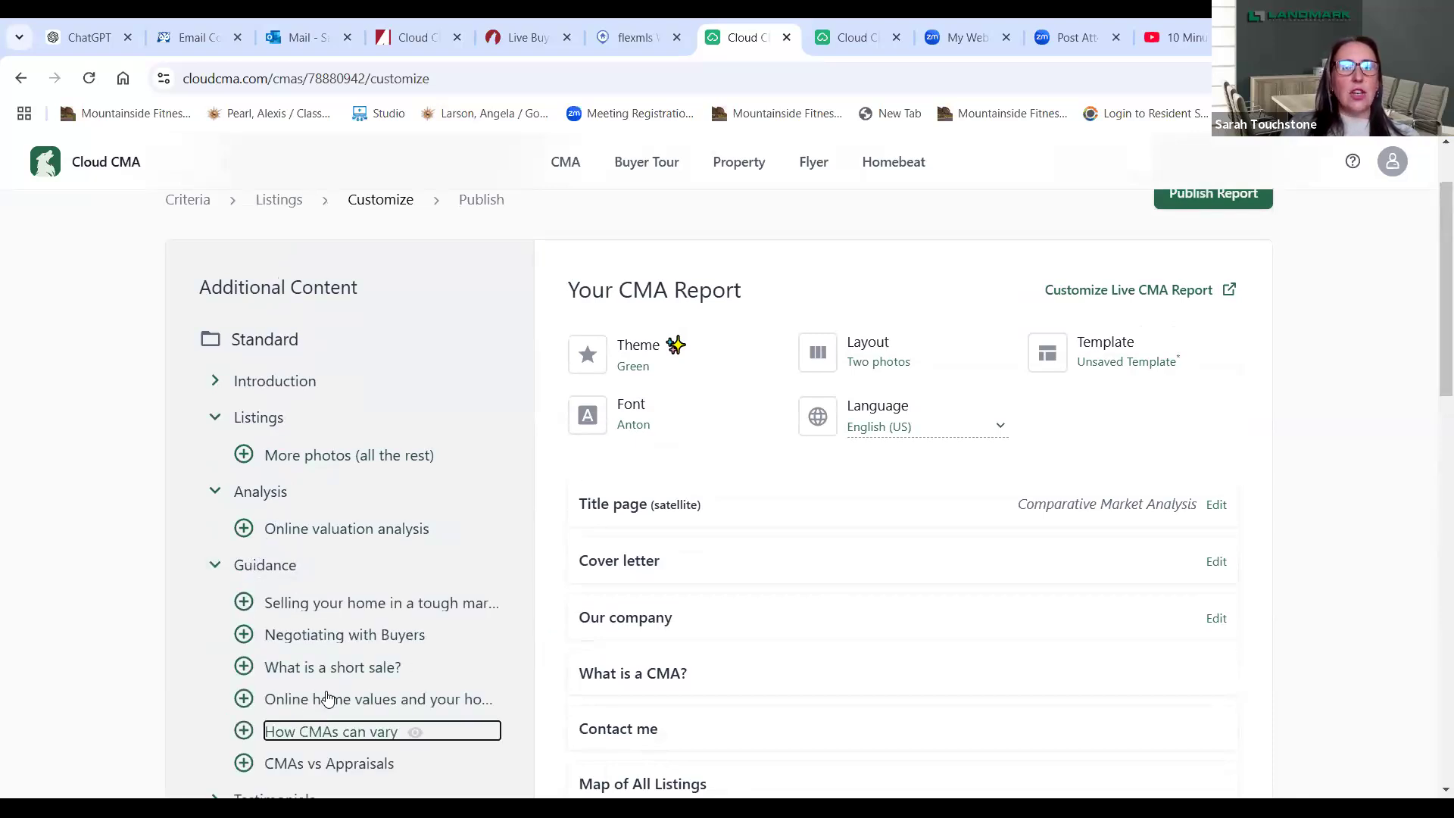
left_click(244, 732)
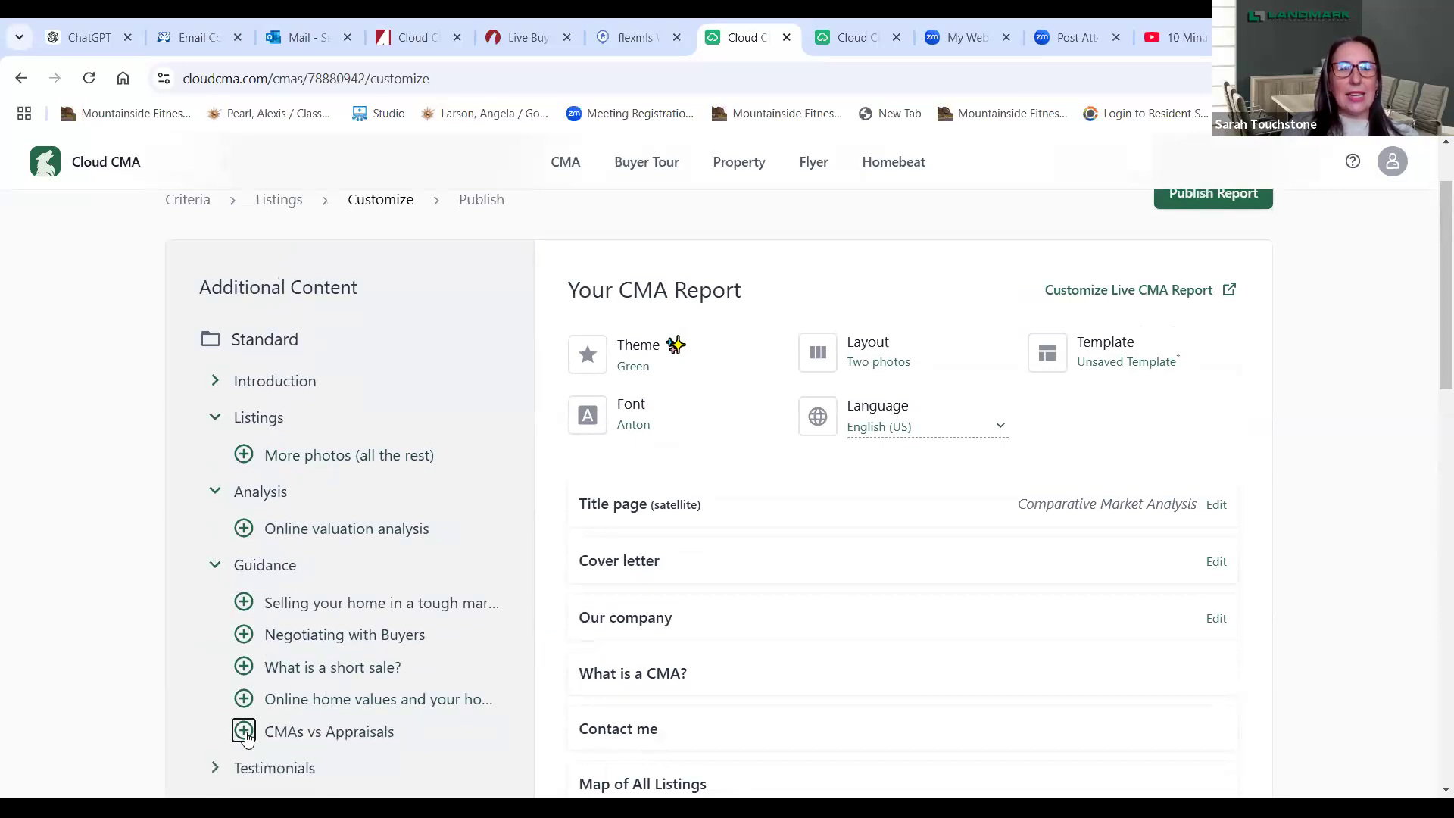
left_click(245, 732)
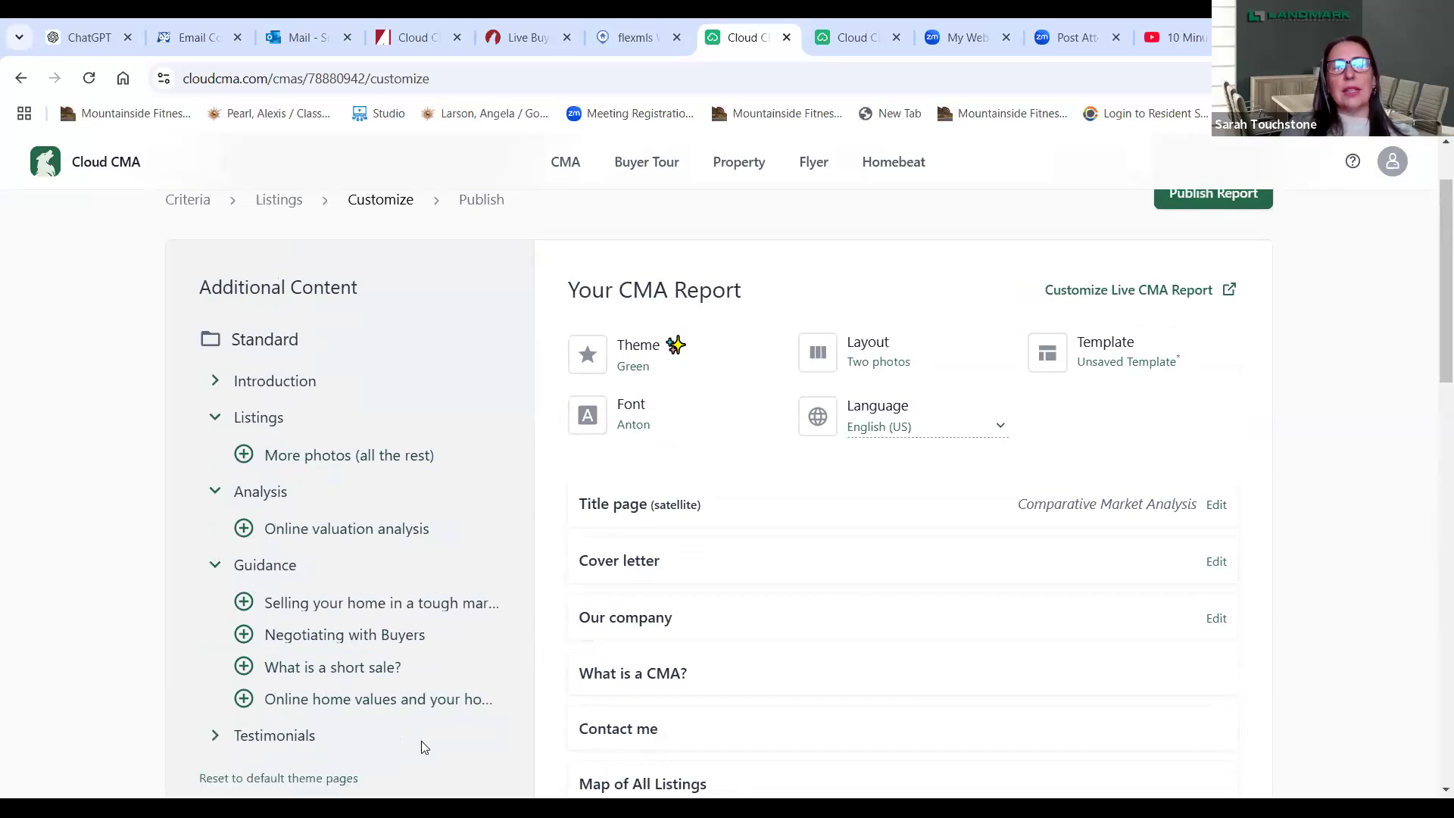
- Remove the Client testimonials page from the report
left_click_drag(1433, 361, 1433, 755)
mouse_move(640, 615)
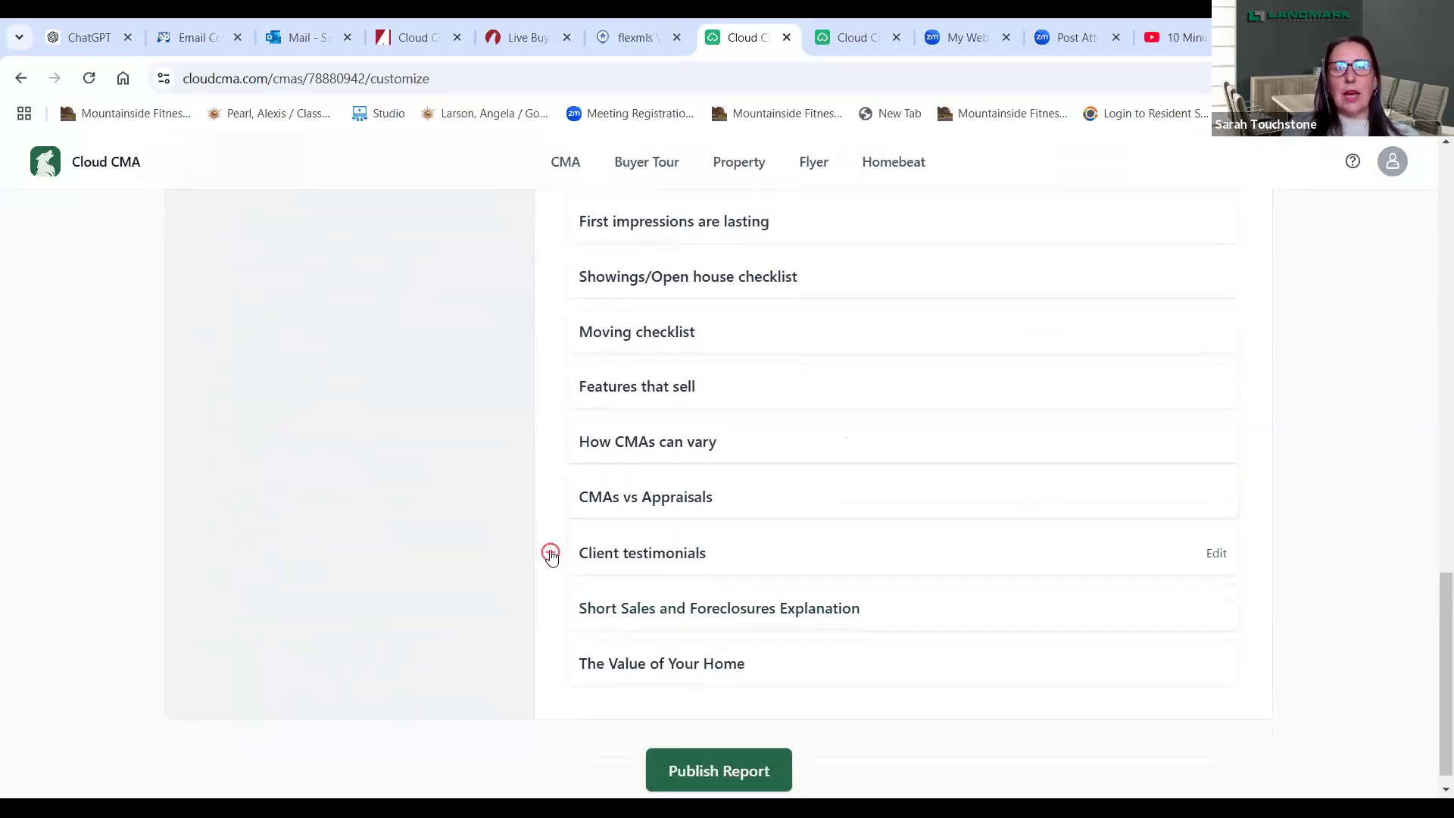
left_click(549, 552)
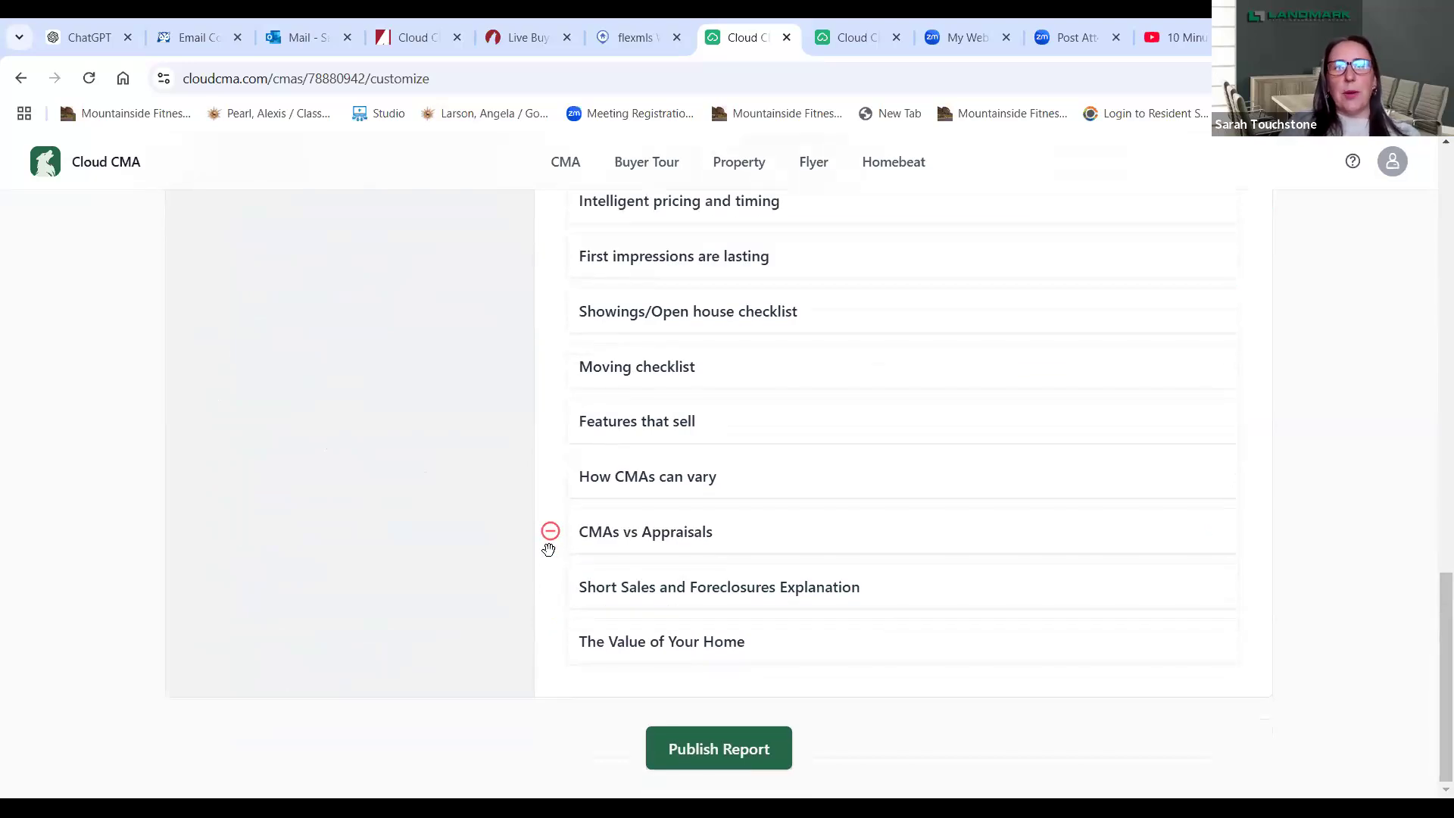
- Publish the customized CMA report
left_click_drag(1434, 606, 1431, 201)
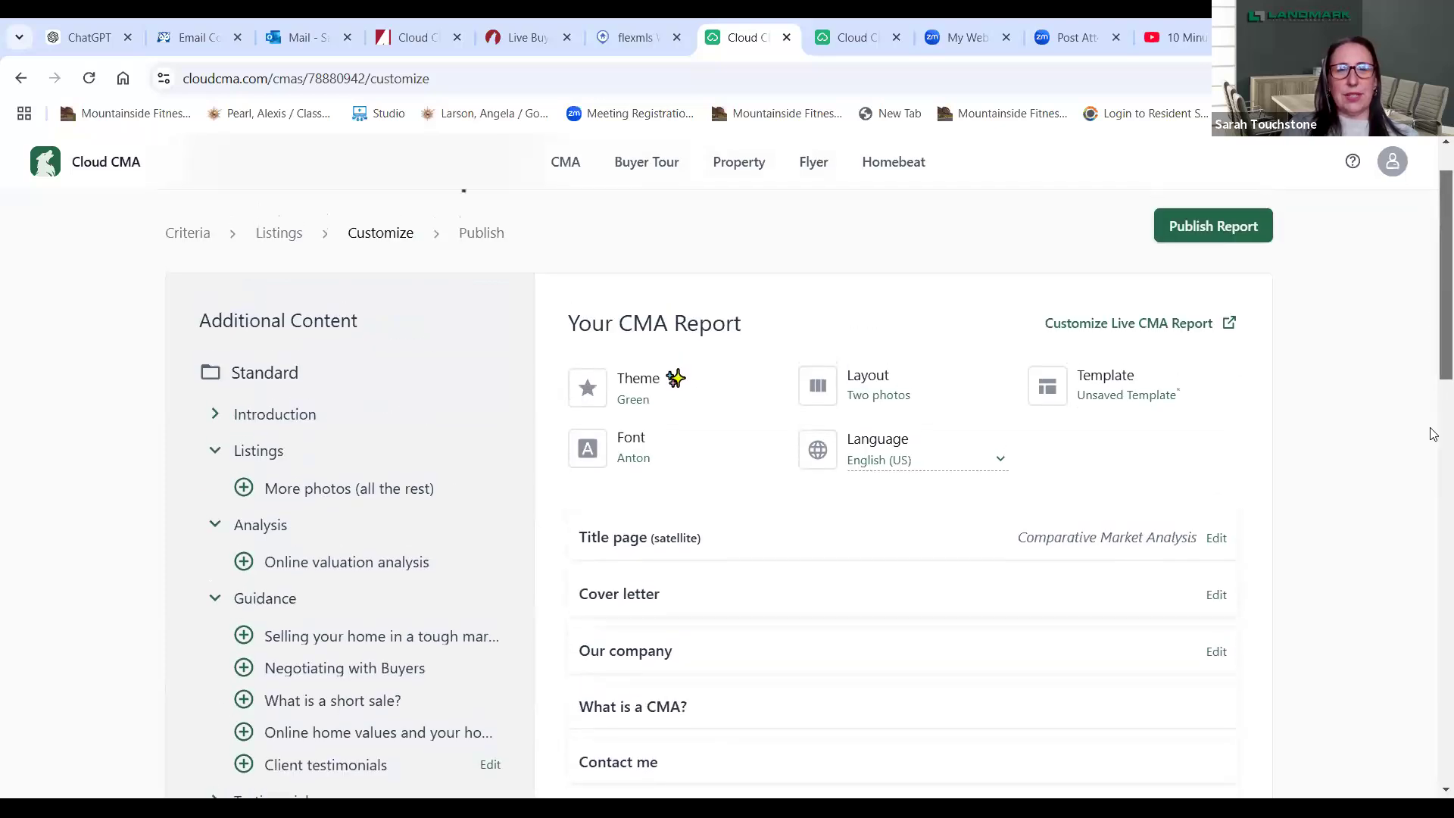
scroll(1431, 530, "down", 15)
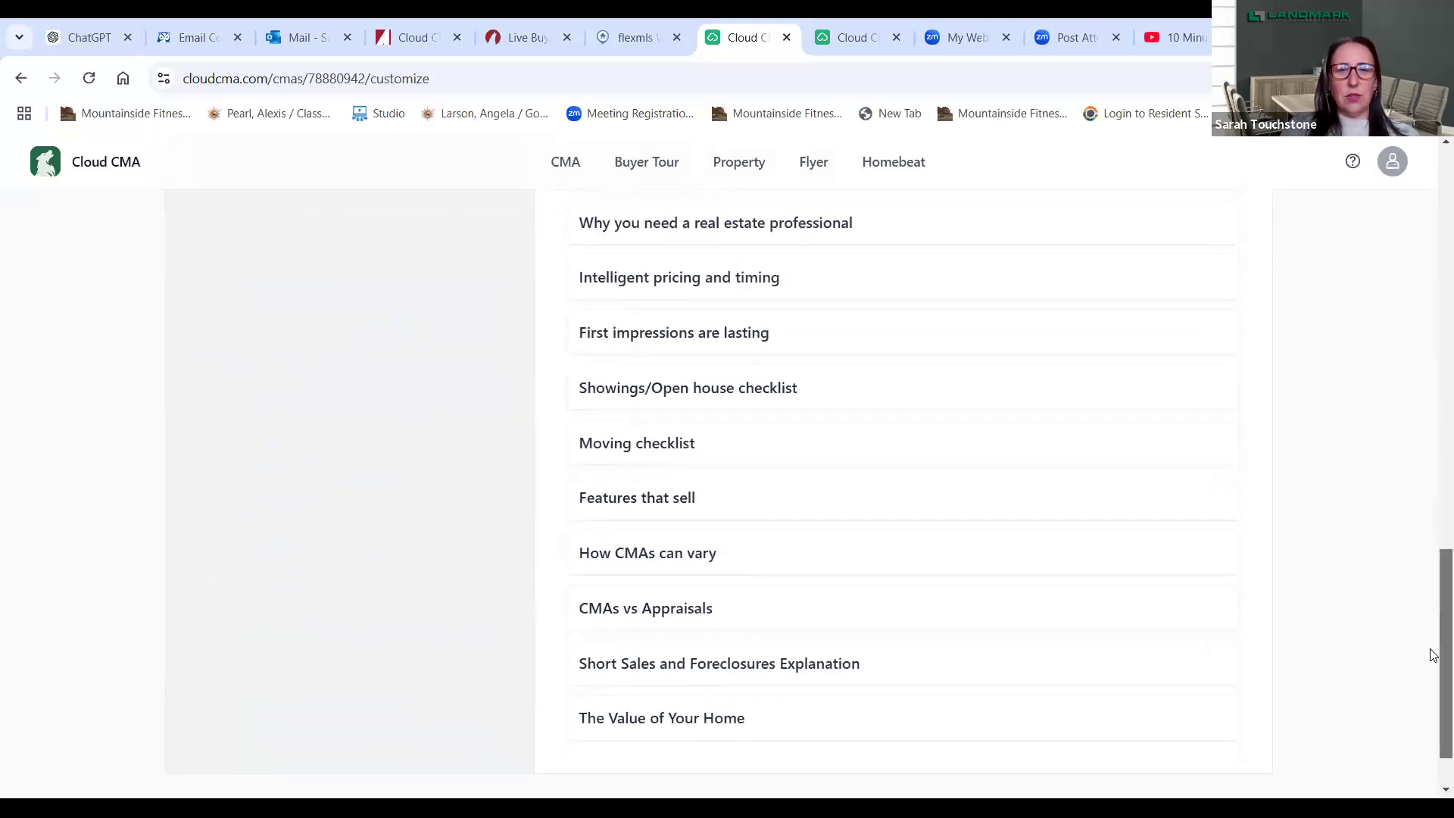
scroll(1434, 655, "down", 1)
left_click(710, 750)
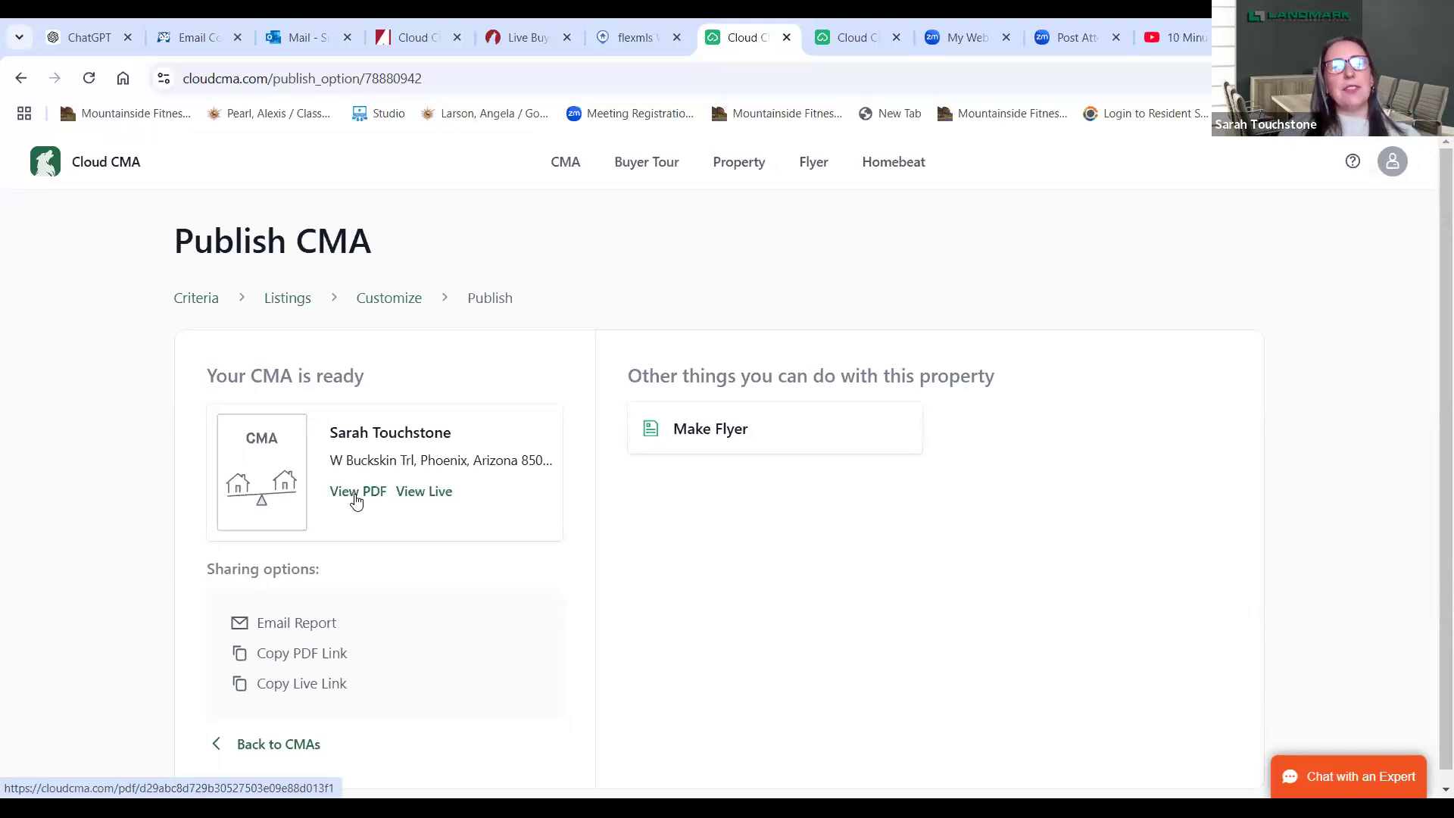
- Open the published report as a 44-page PDF and scroll through its opening pages
left_click(356, 492)
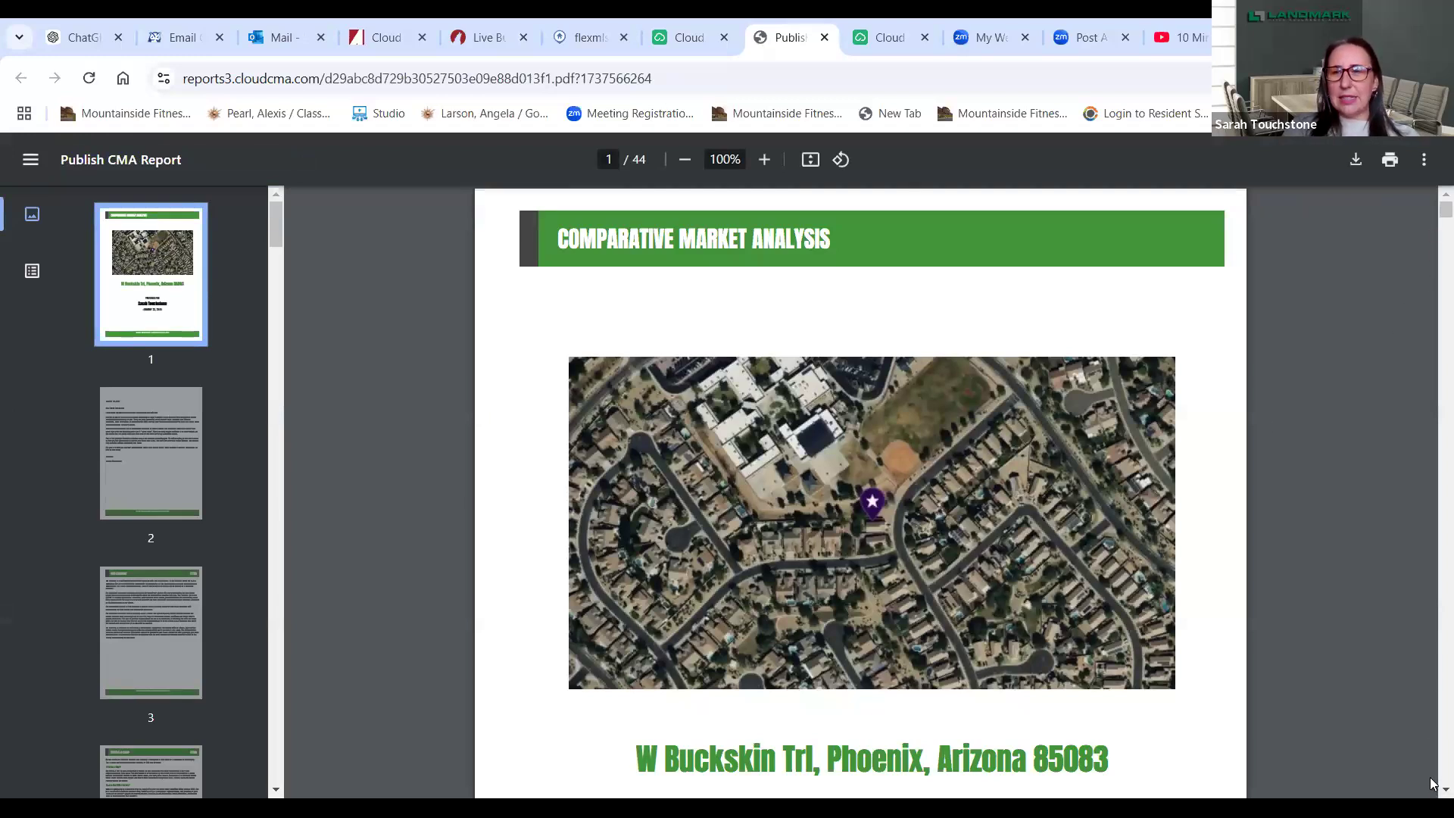
scroll(1431, 787, "down", 7)
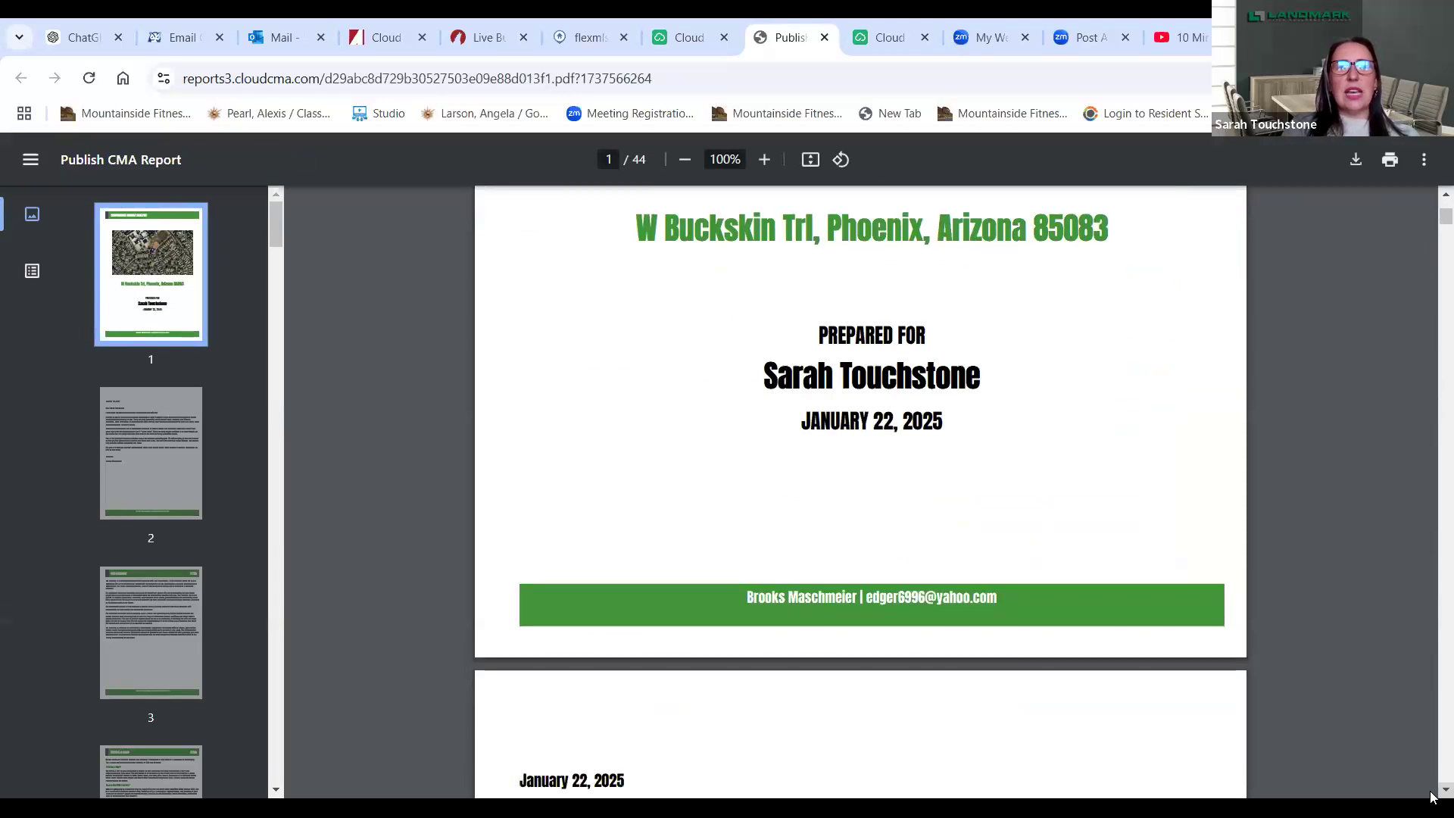
scroll(1431, 795, "down", 3)
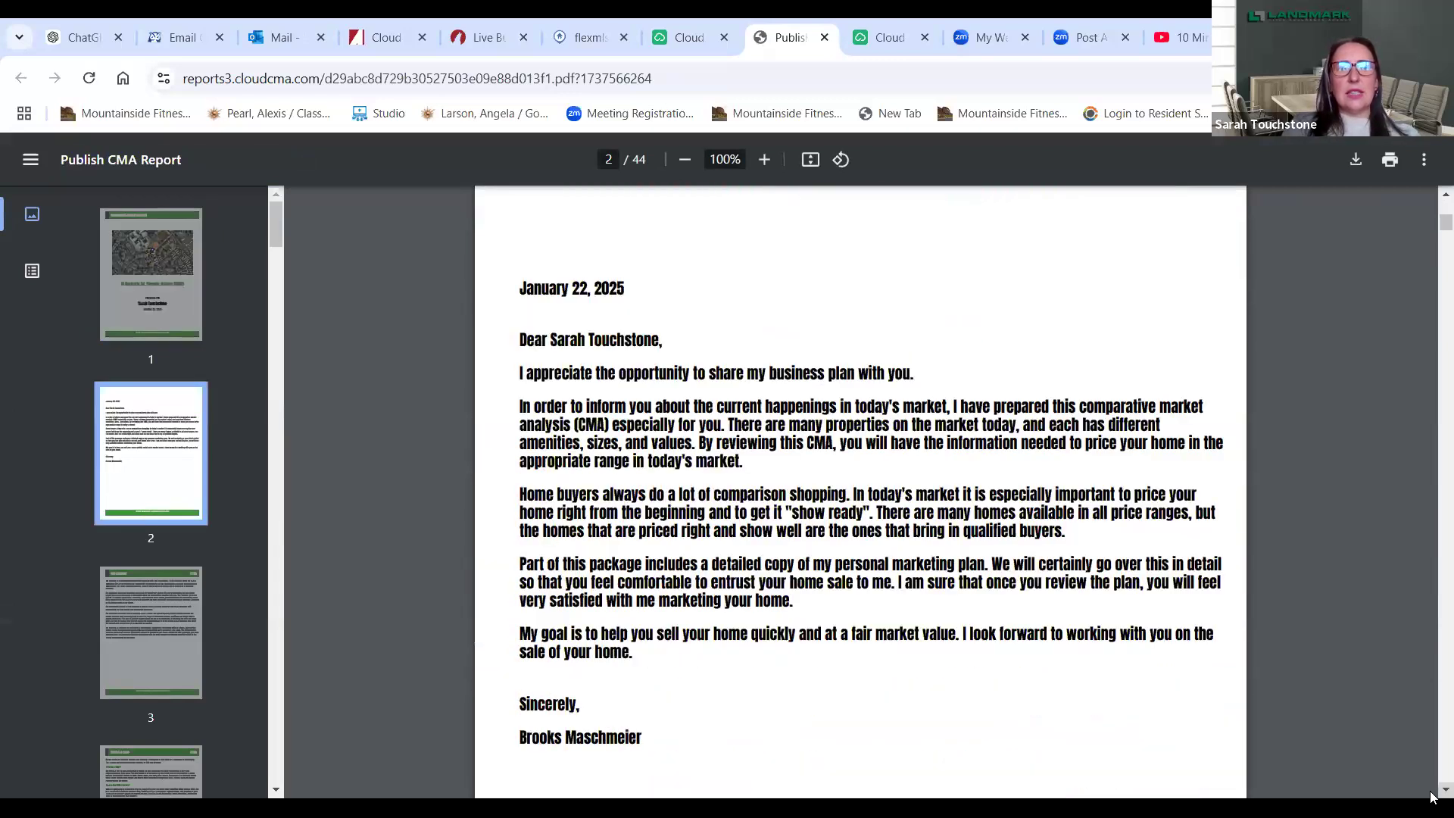
scroll(1431, 795, "down", 8)
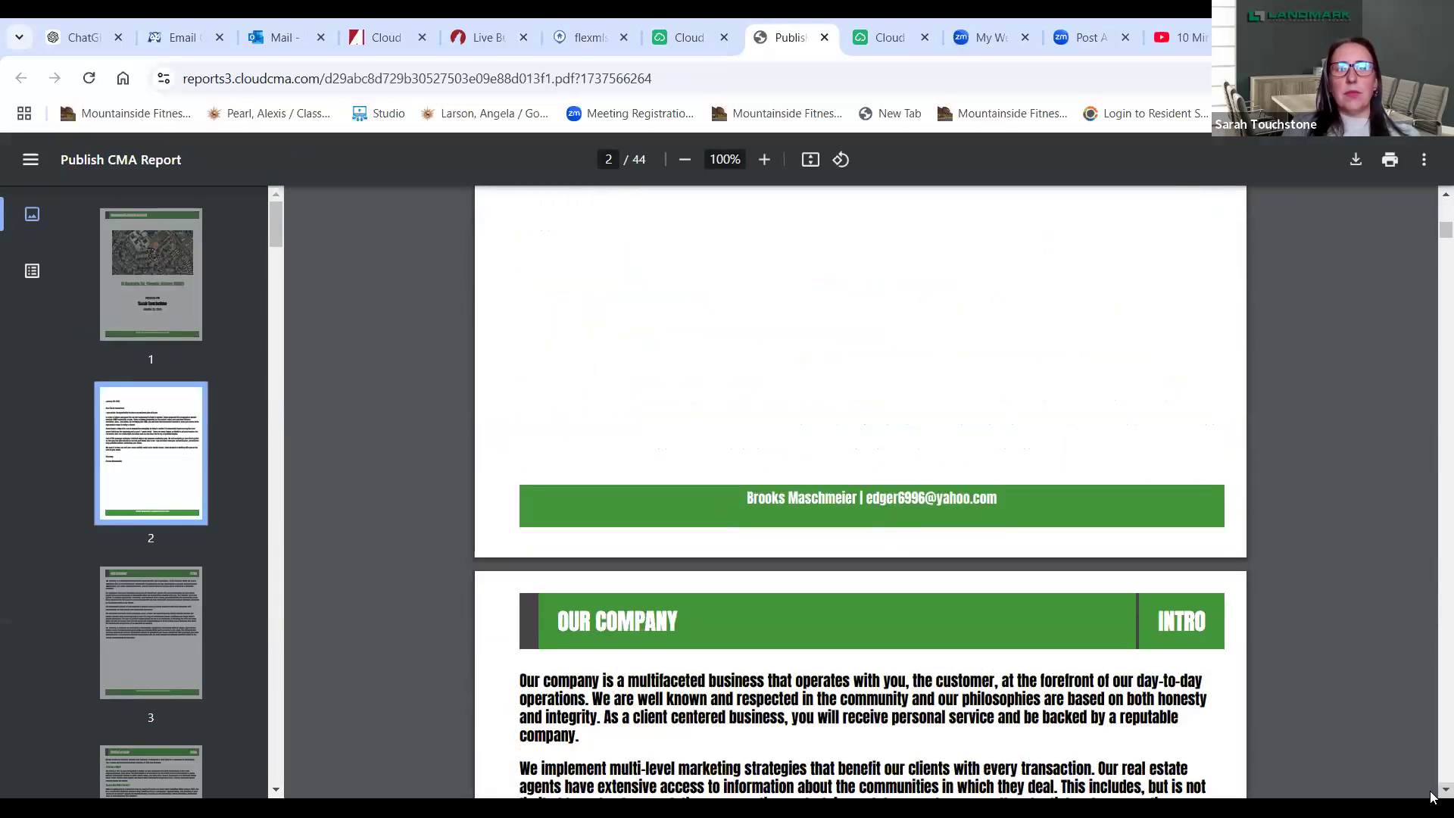
scroll(1432, 796, "down", 9)
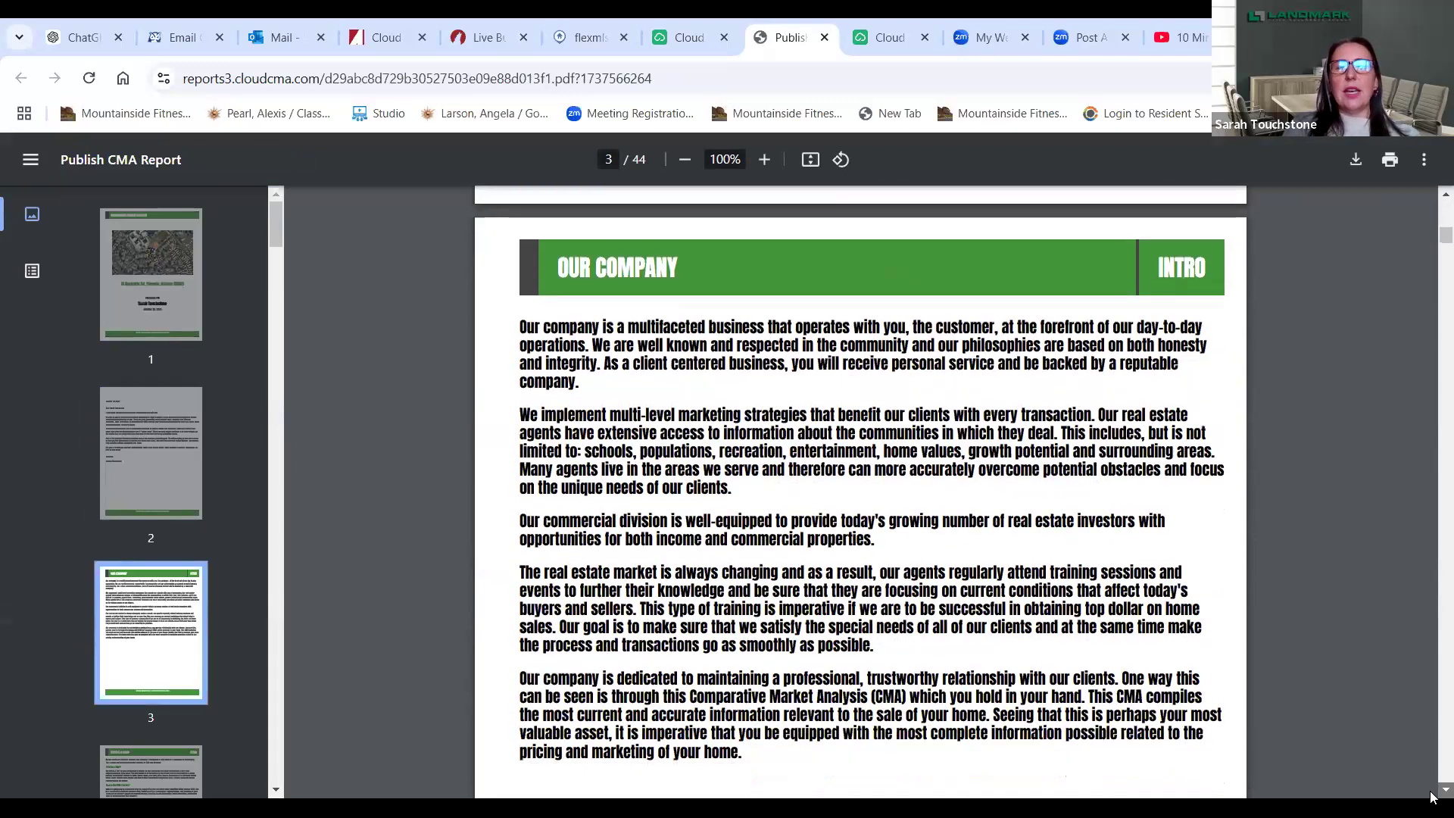
scroll(1431, 796, "down", 6)
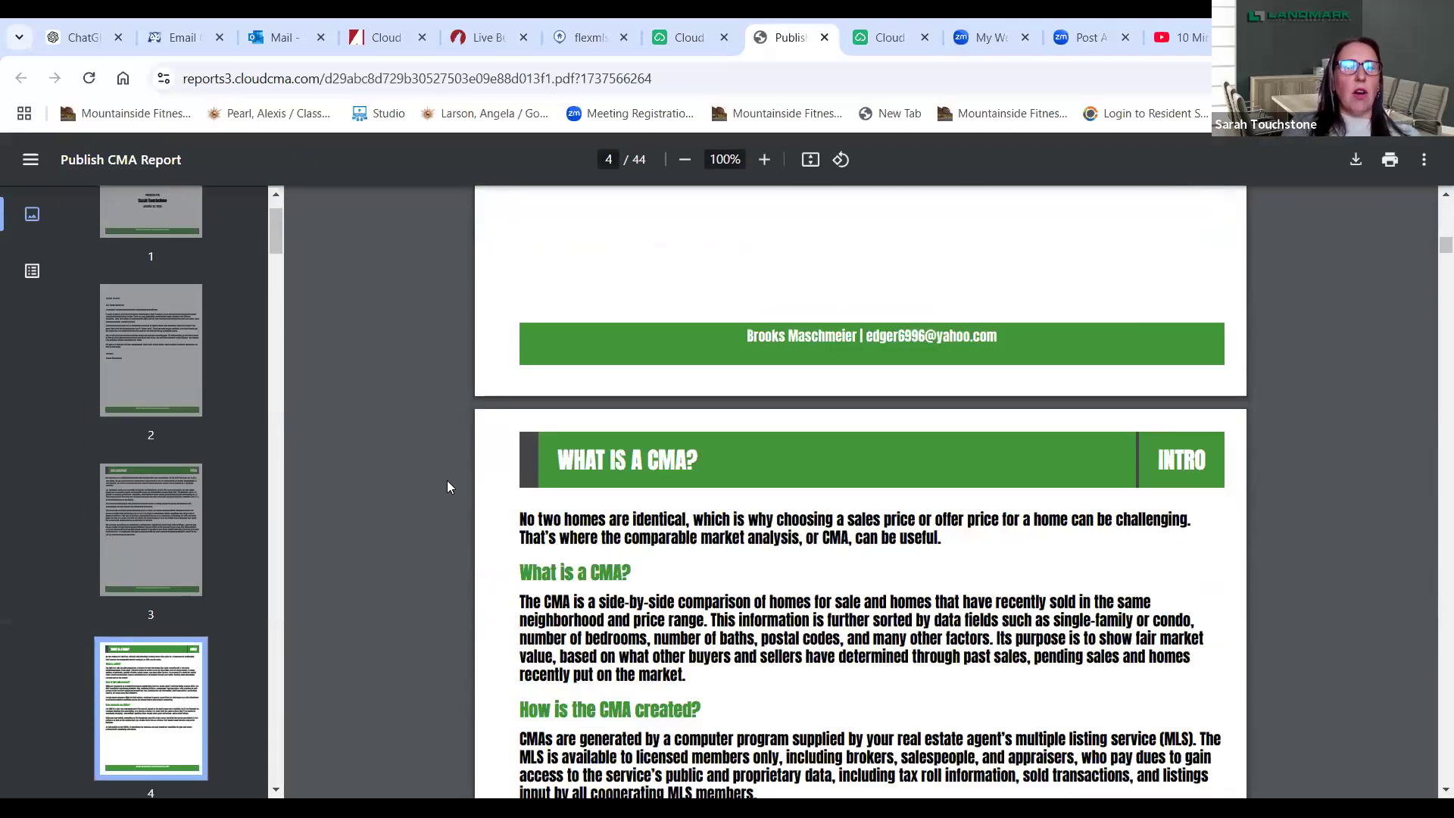
- Jump to pages 25, 23 and 22 for Villa Linda Drive's details, then return to Publish CMA
left_click_drag(274, 232, 274, 519)
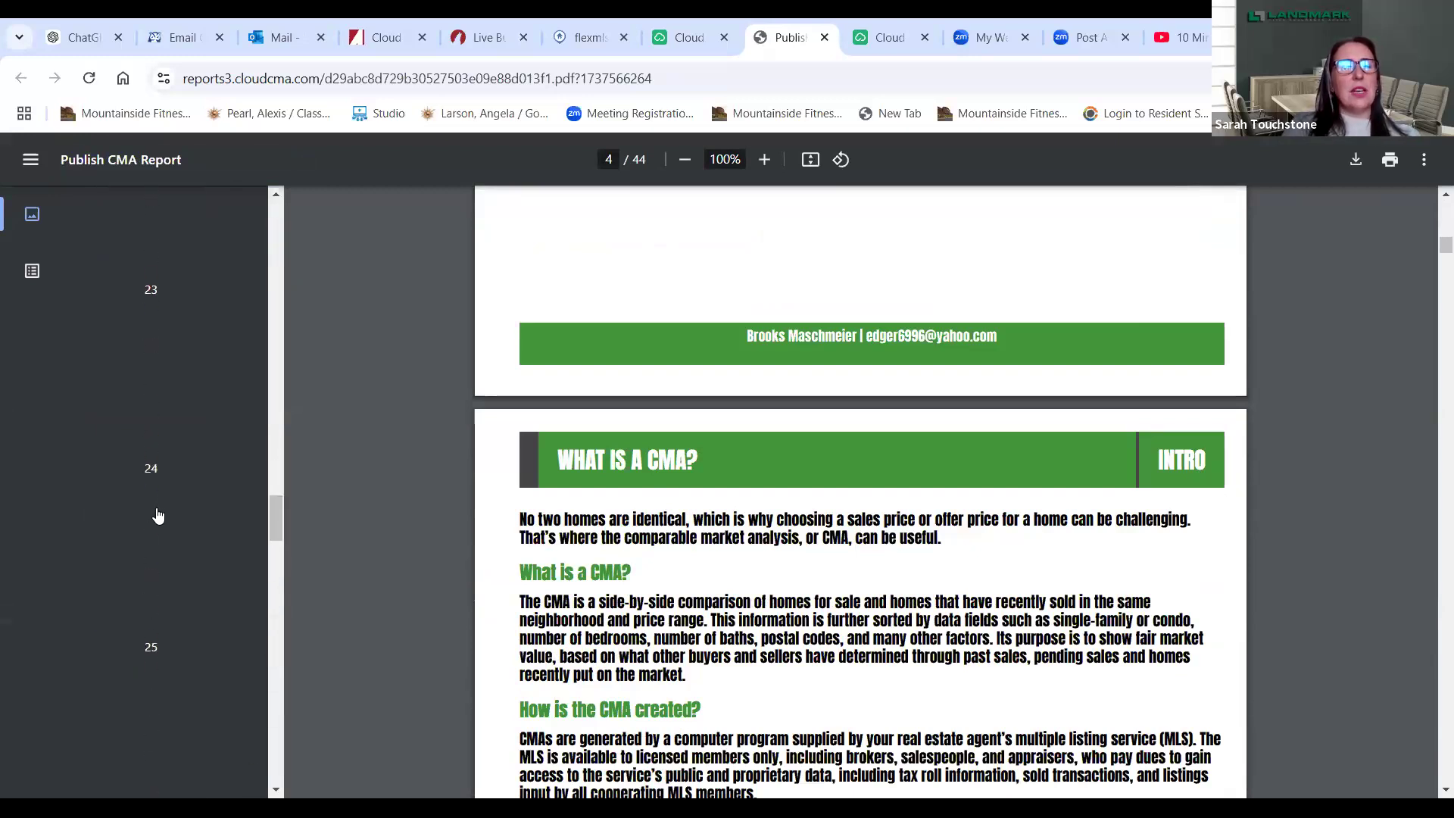
left_click(156, 511)
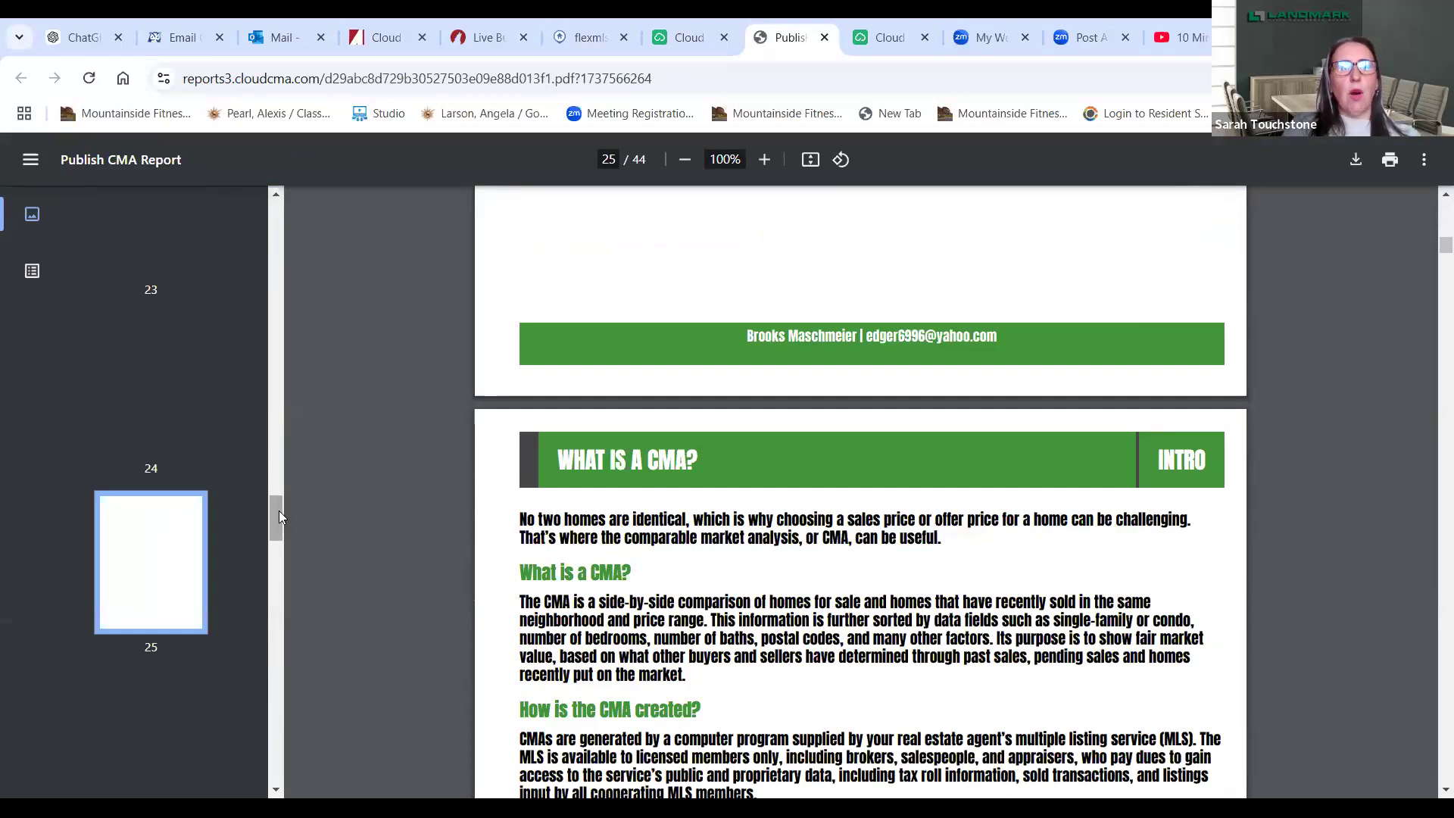
left_click_drag(279, 510, 281, 486)
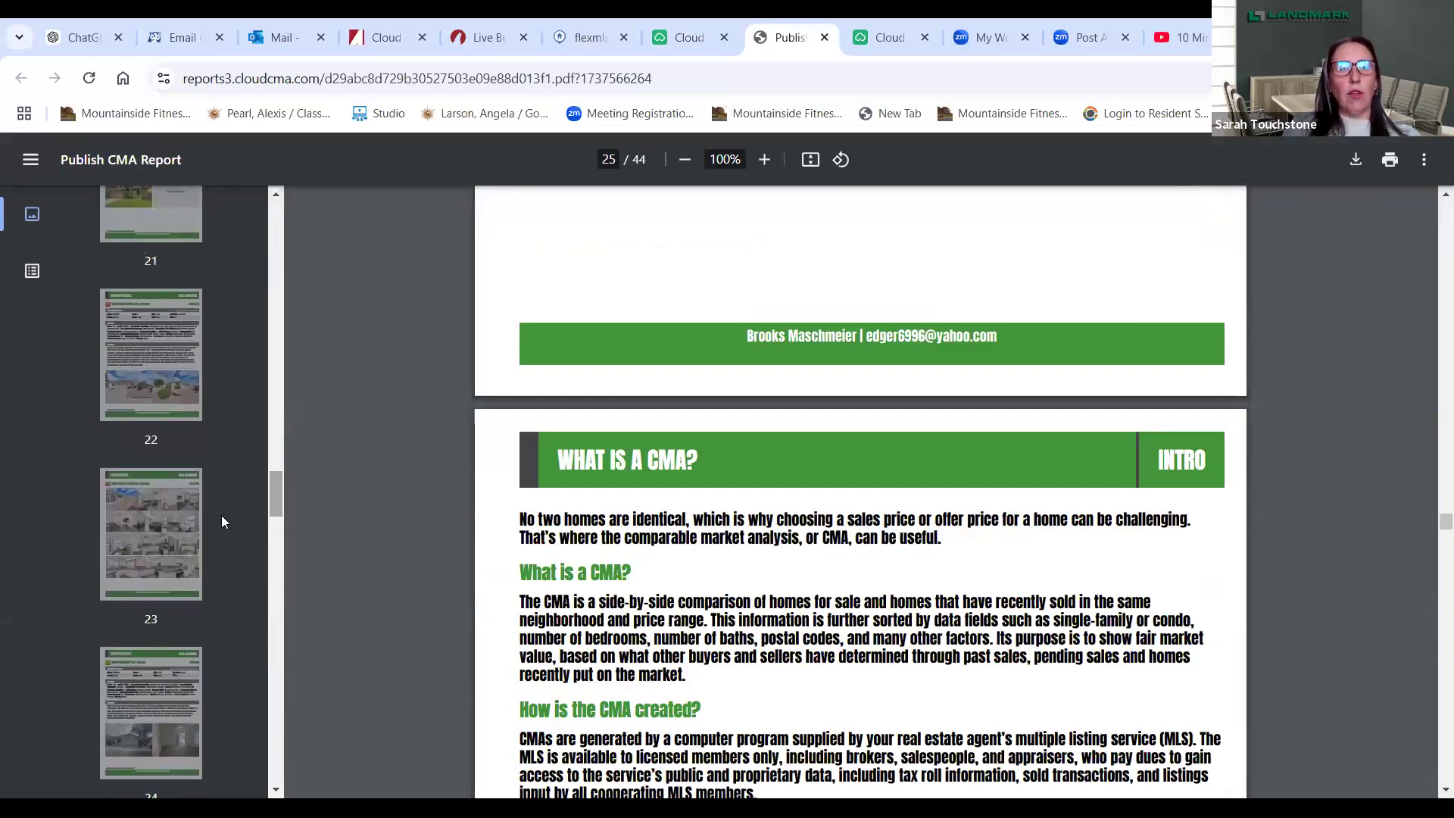
left_click(175, 538)
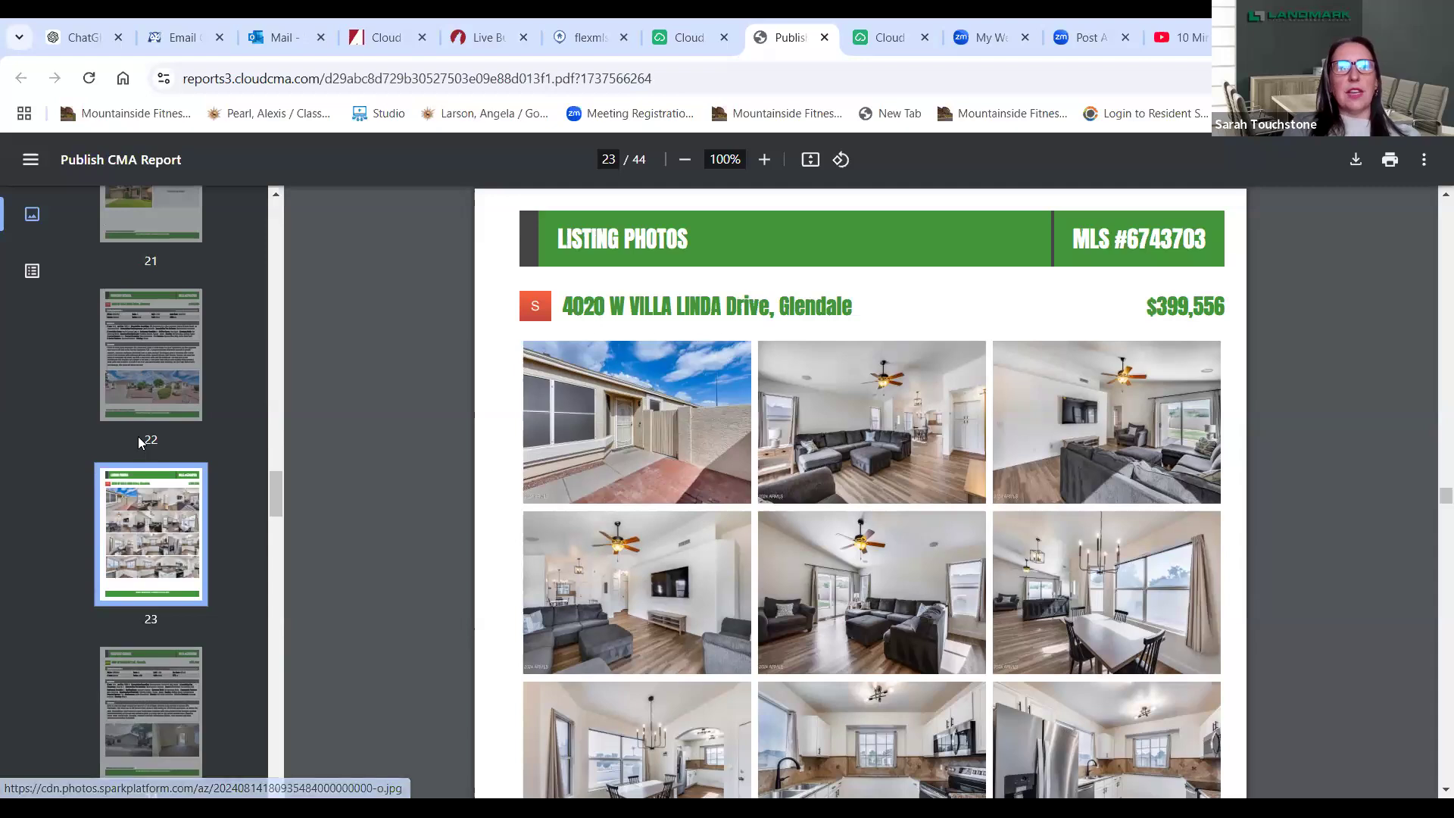
left_click(184, 368)
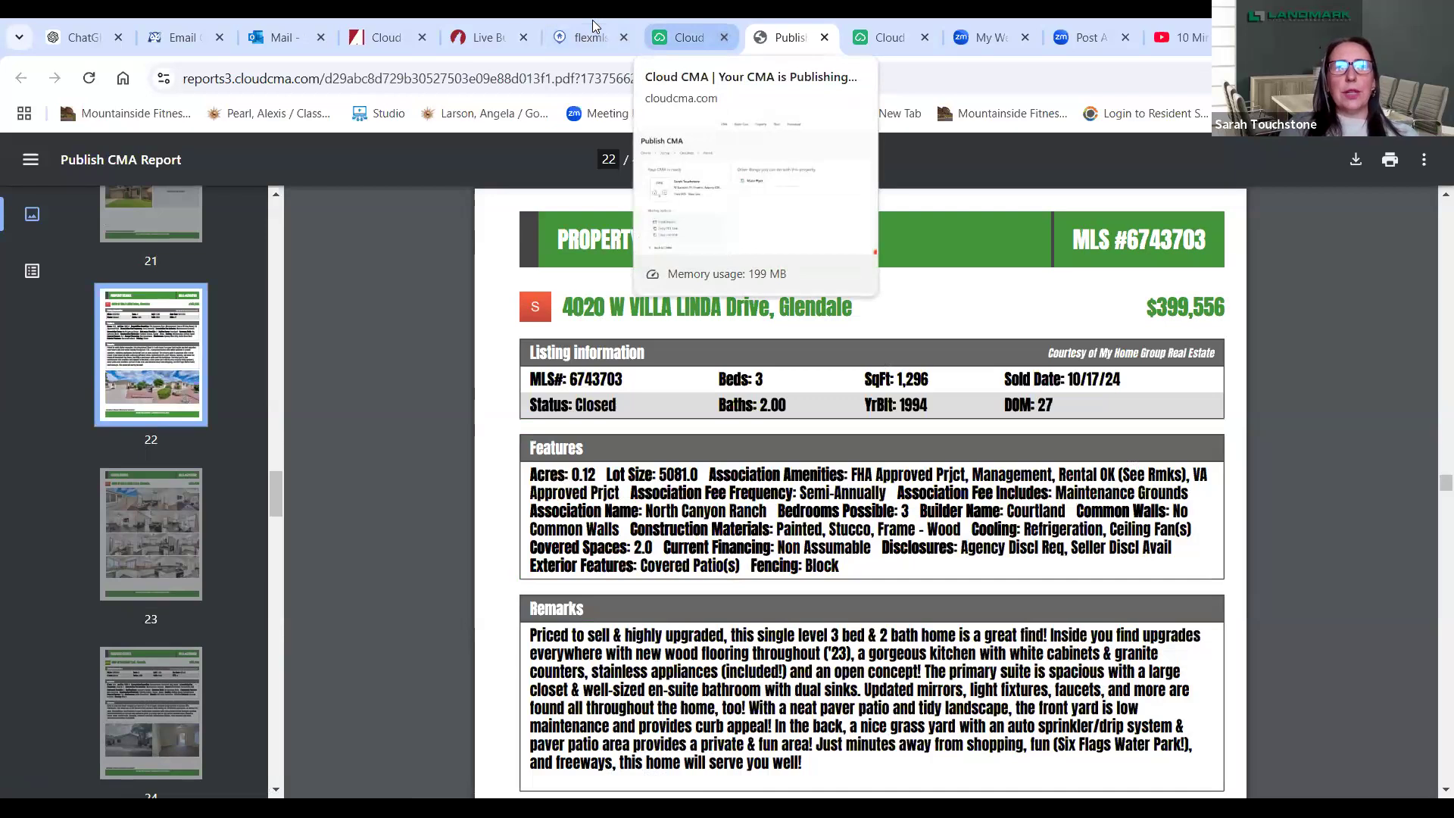
left_click(688, 37)
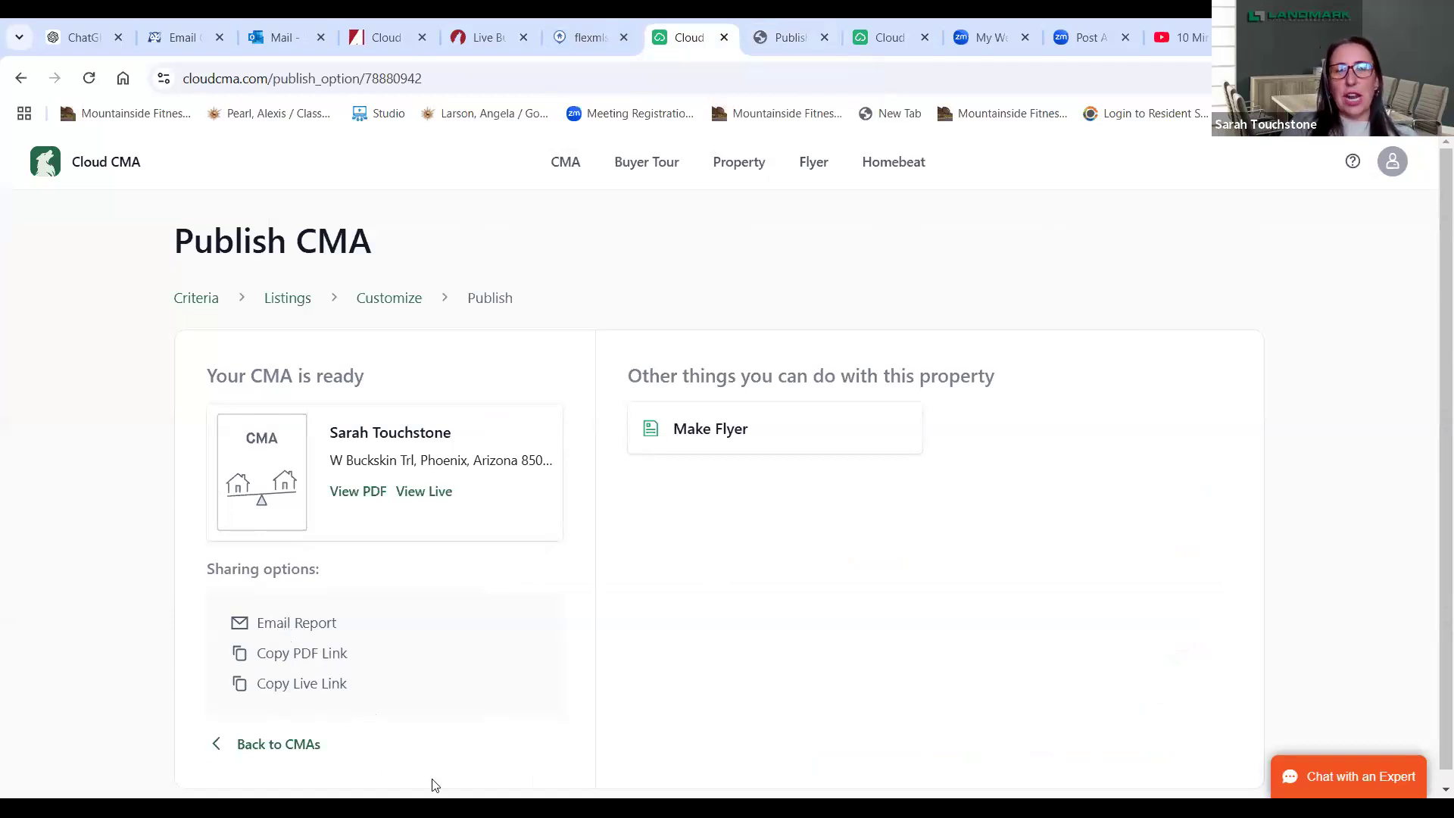
- View the live CMA and scroll its cards: 11 comps averaging $513,307, $301 per sq ft
left_click(424, 491)
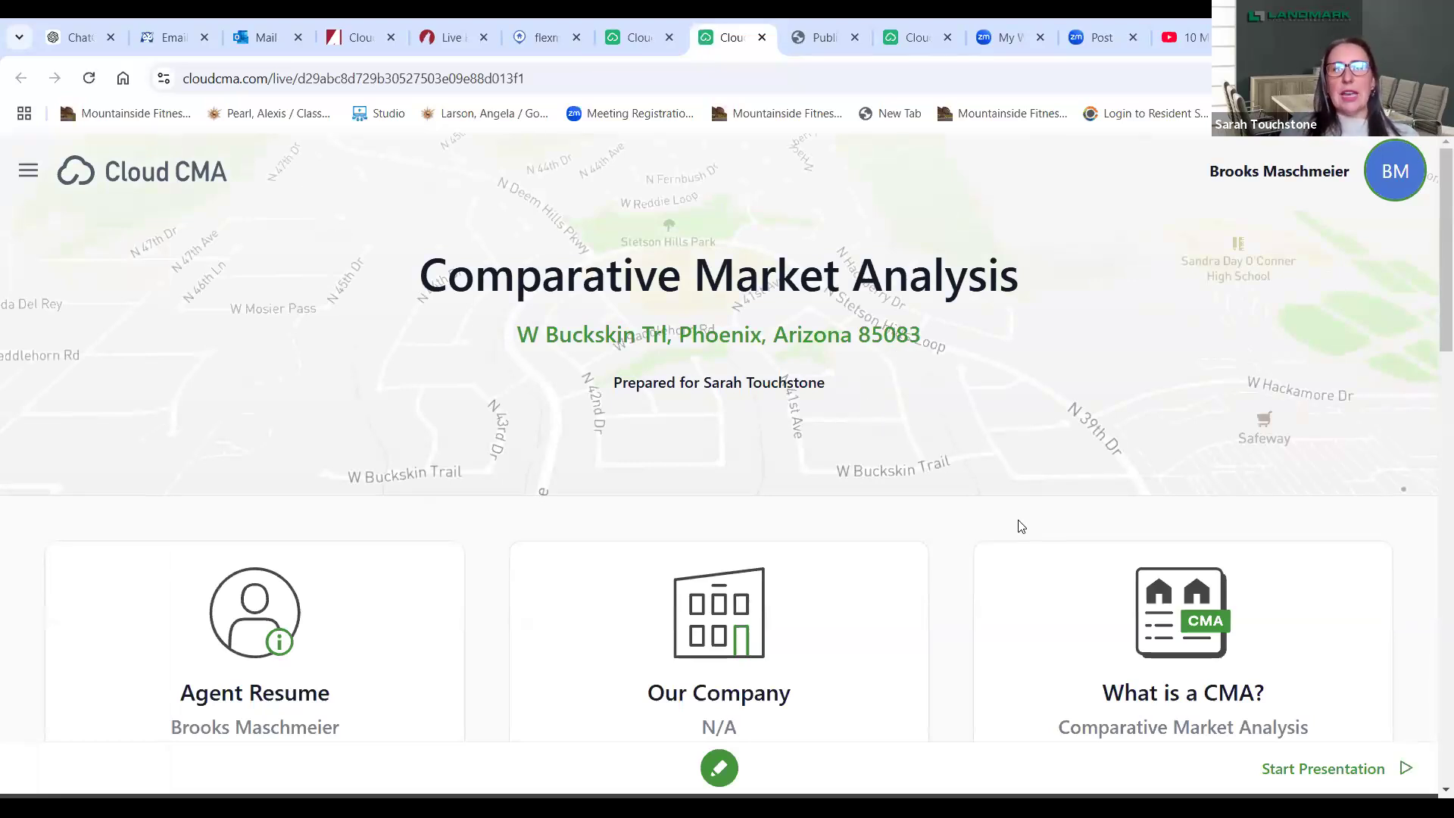
scroll(1432, 330, "down", 5)
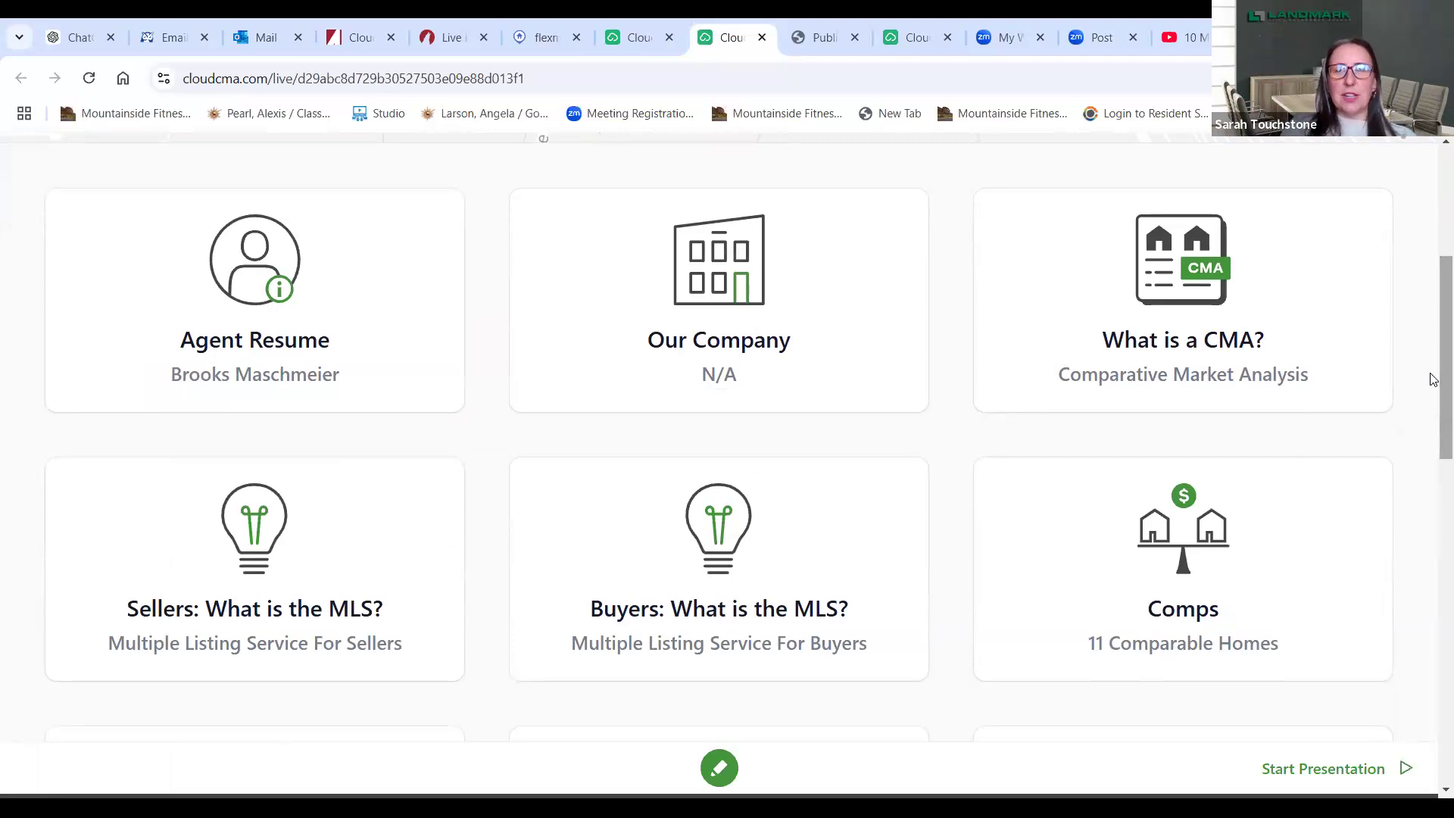
scroll(1432, 454, "down", 4)
scroll(1433, 481, "down", 4)
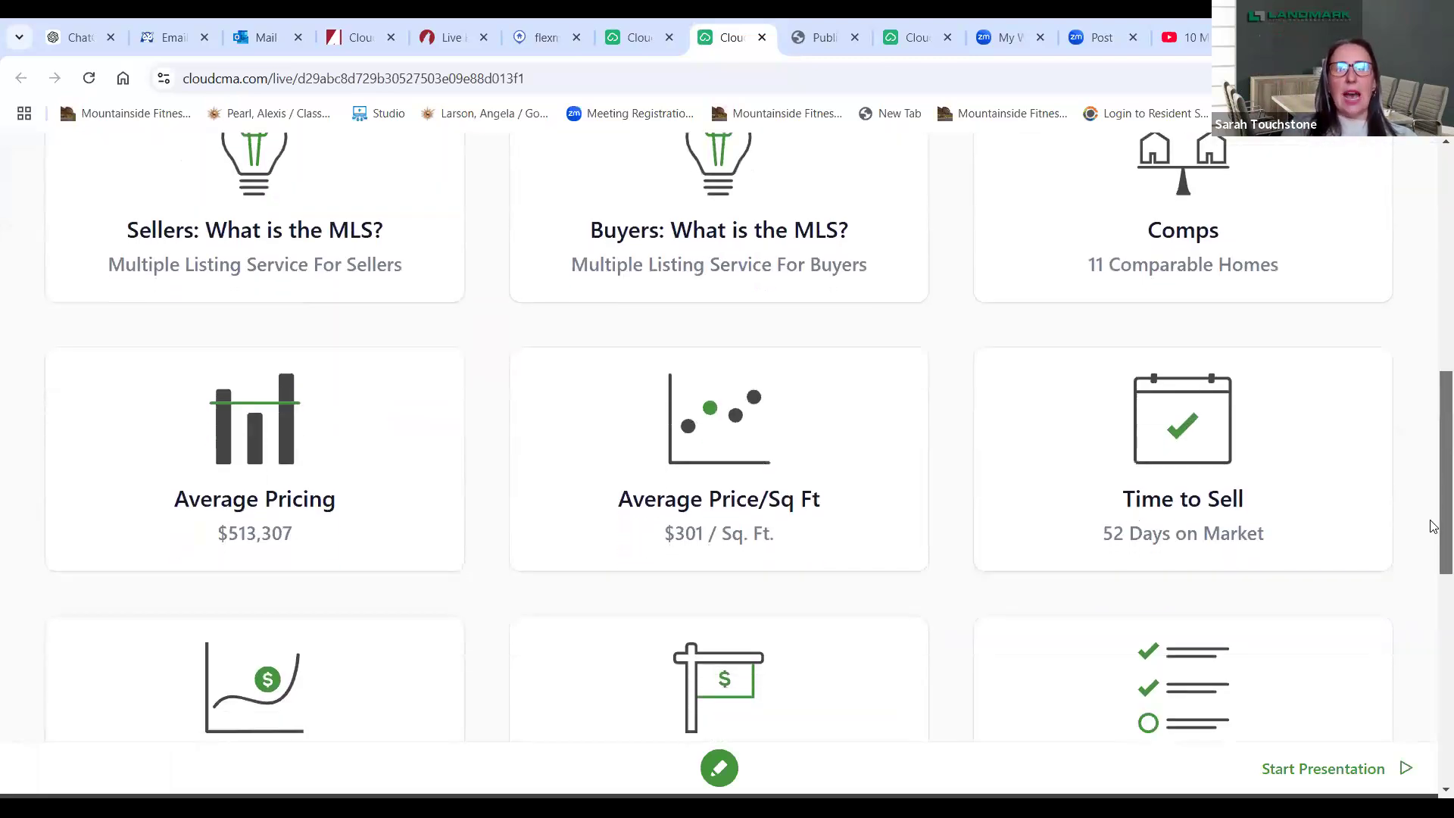
scroll(1433, 585, "down", 4)
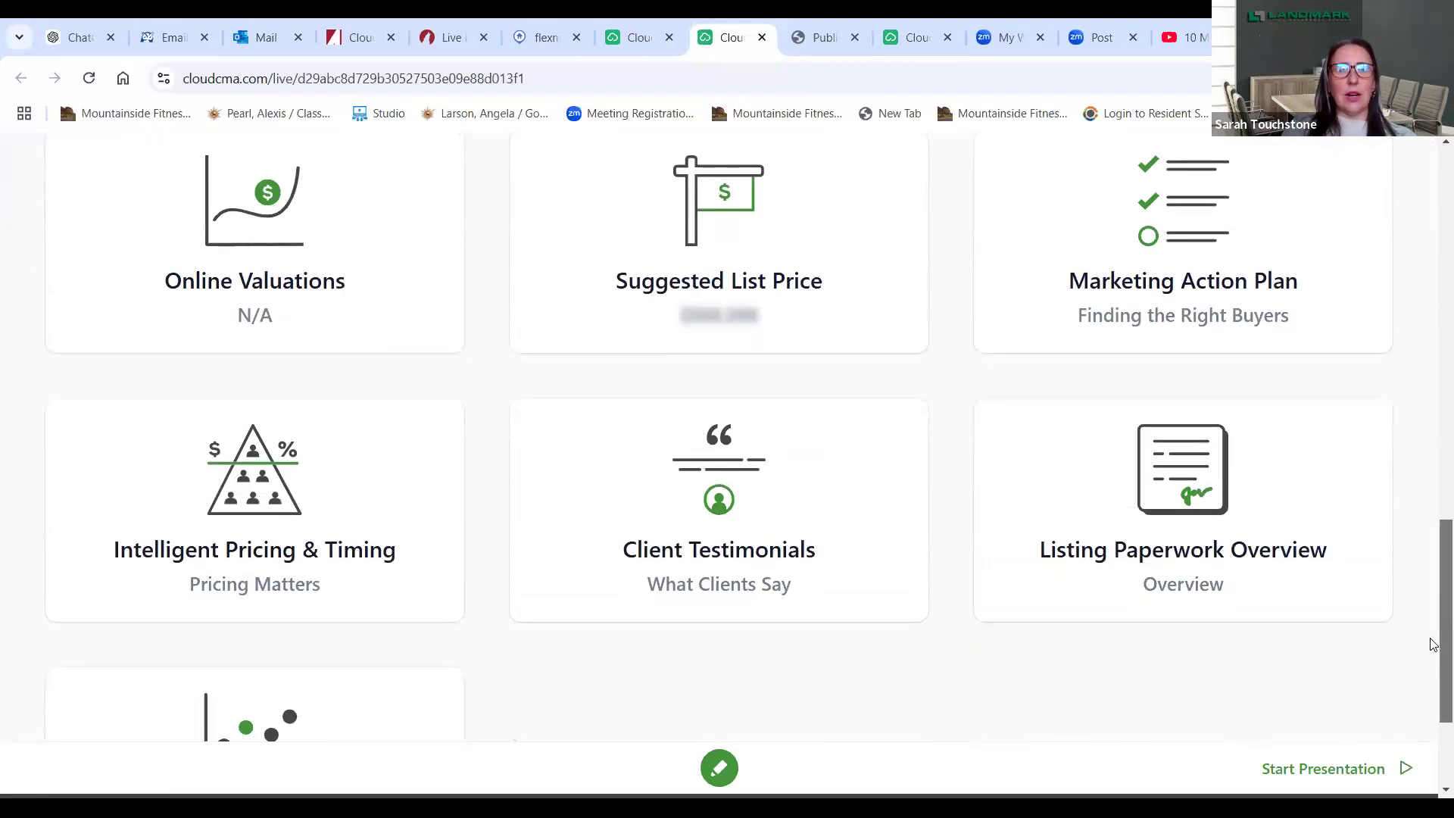
scroll(1433, 689, "down", 2)
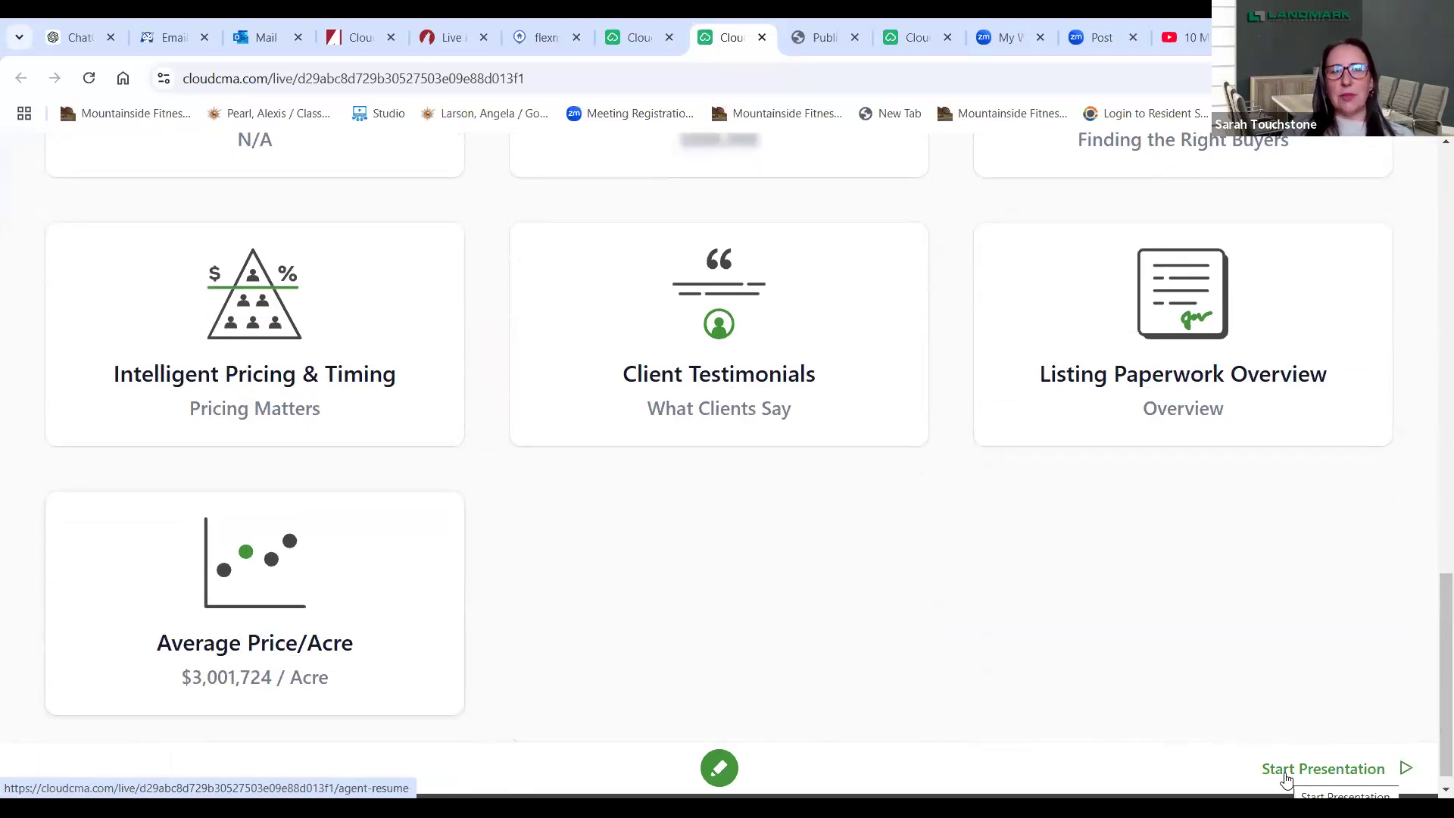
- Start the live presentation and advance through Agent Resume, Our Company, What is a CMA? and Sellers MLS pages
left_click(1285, 773)
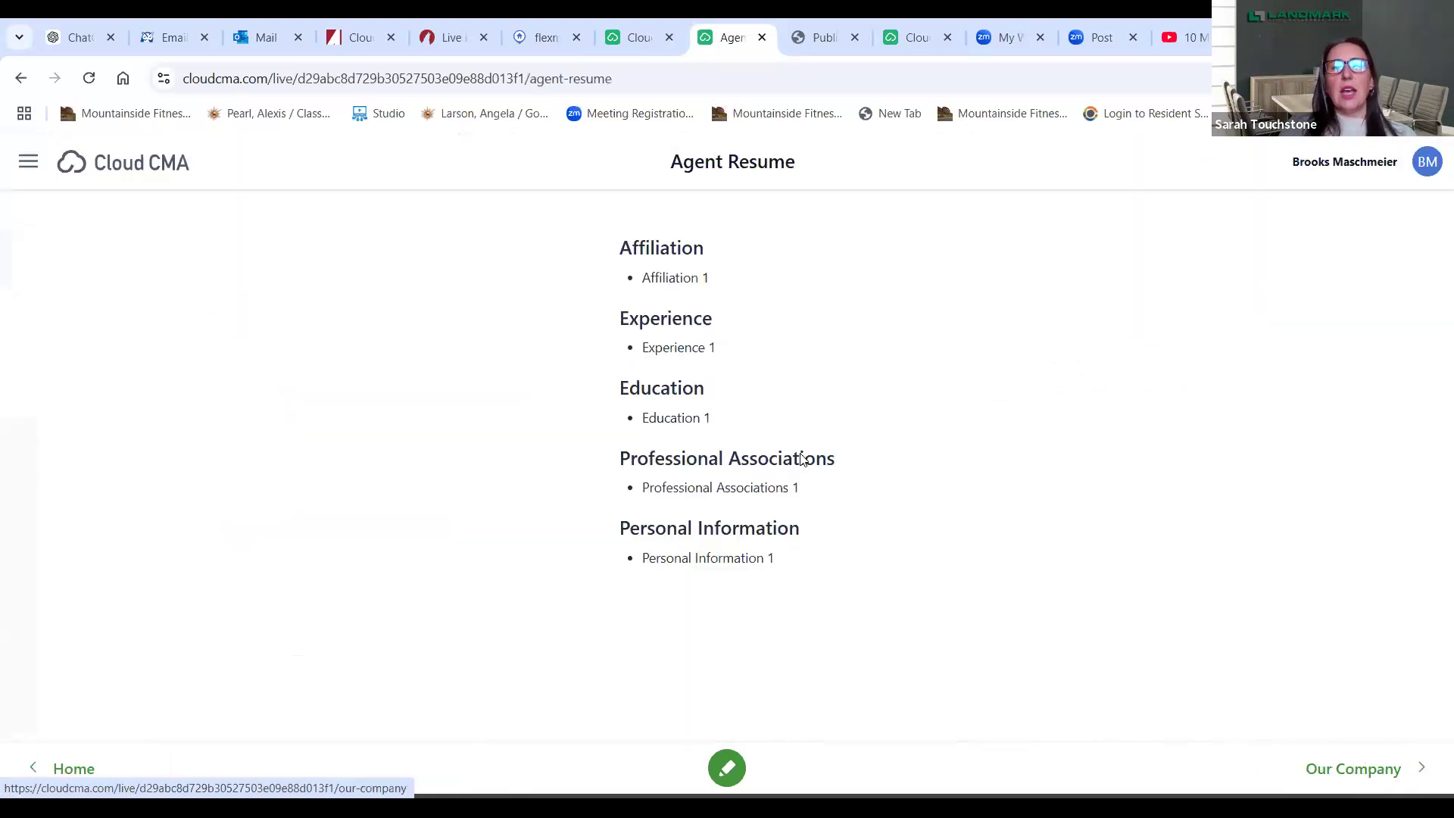
left_click(1354, 769)
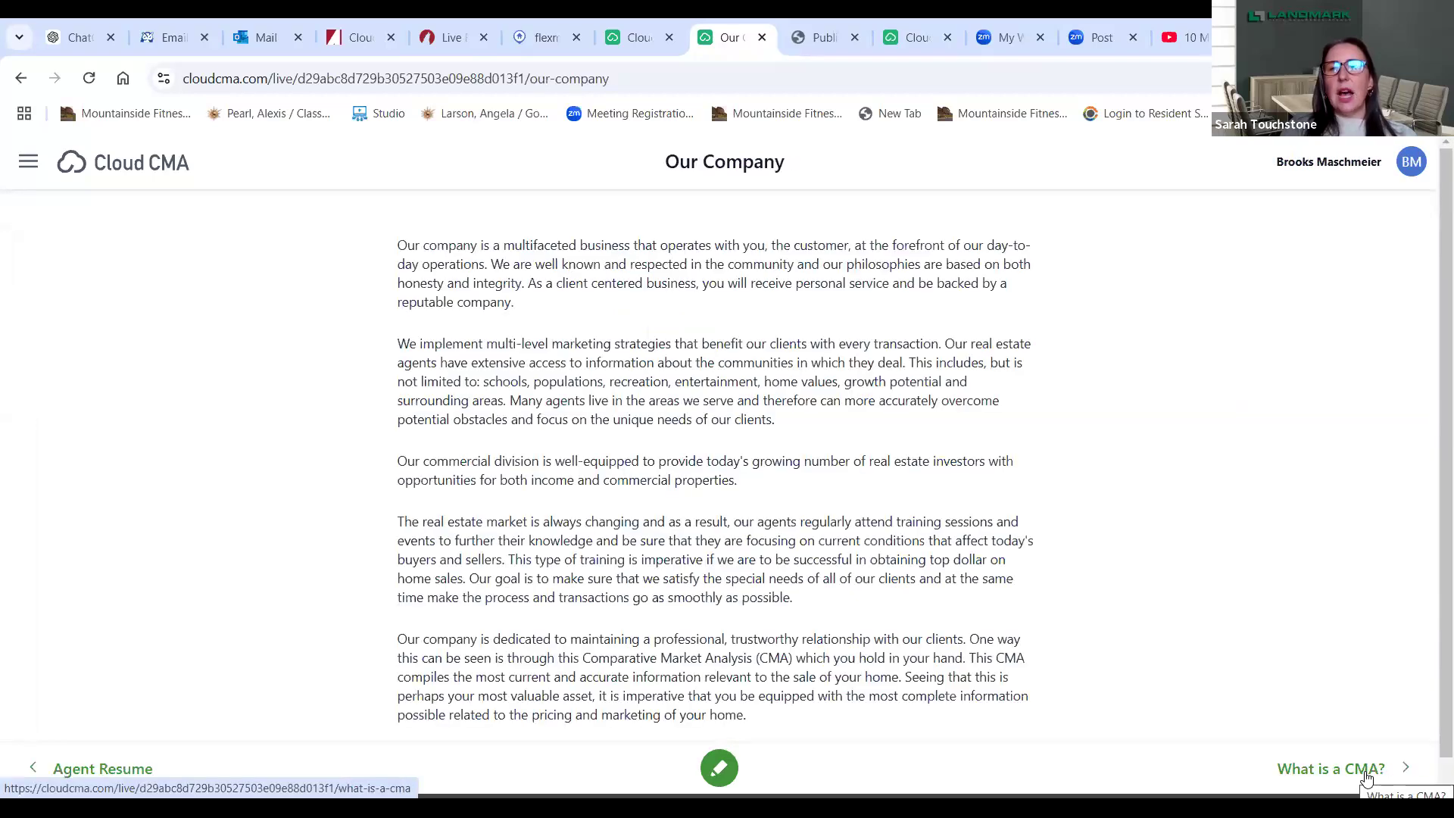
left_click(1366, 768)
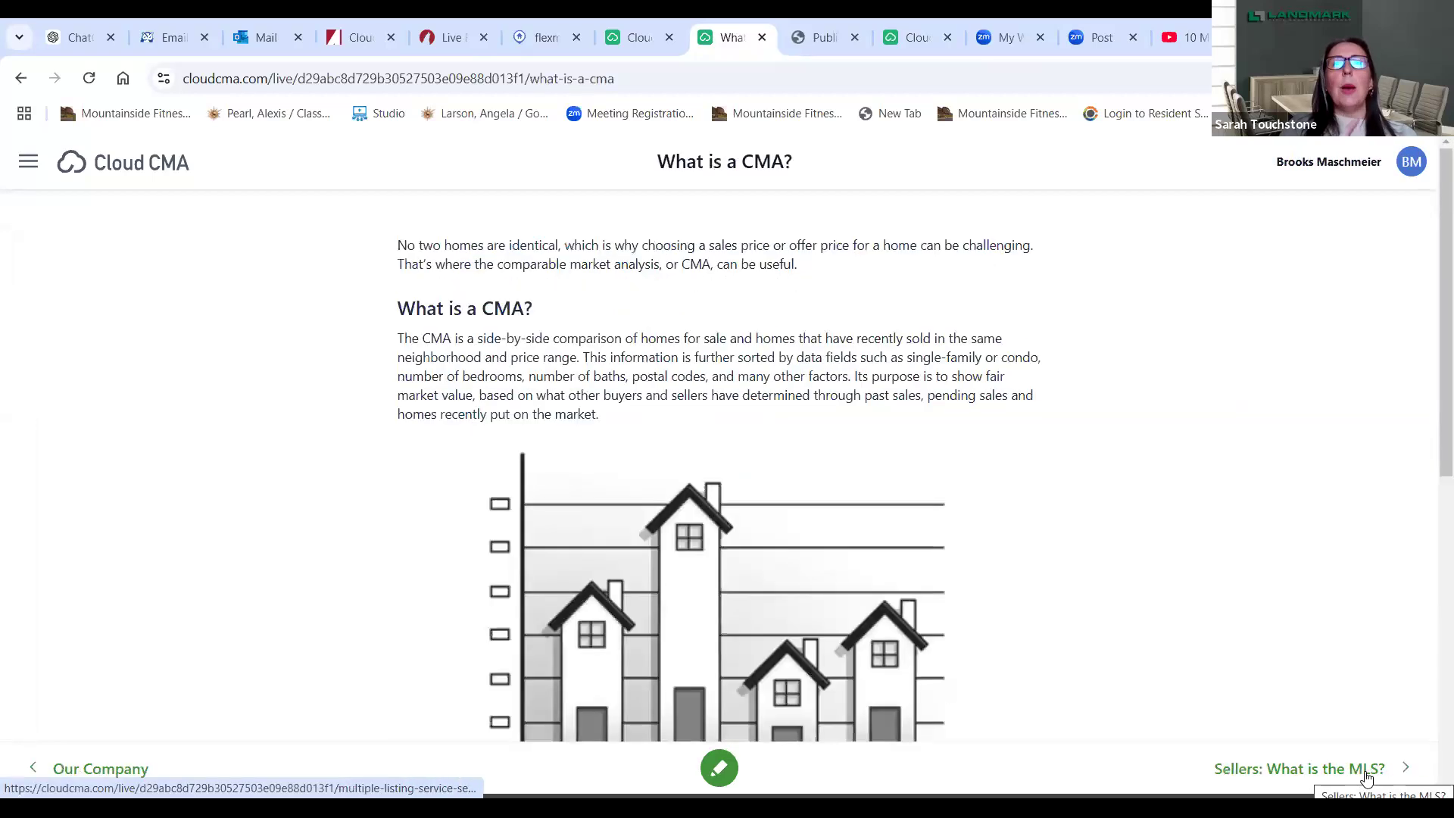
left_click(1366, 769)
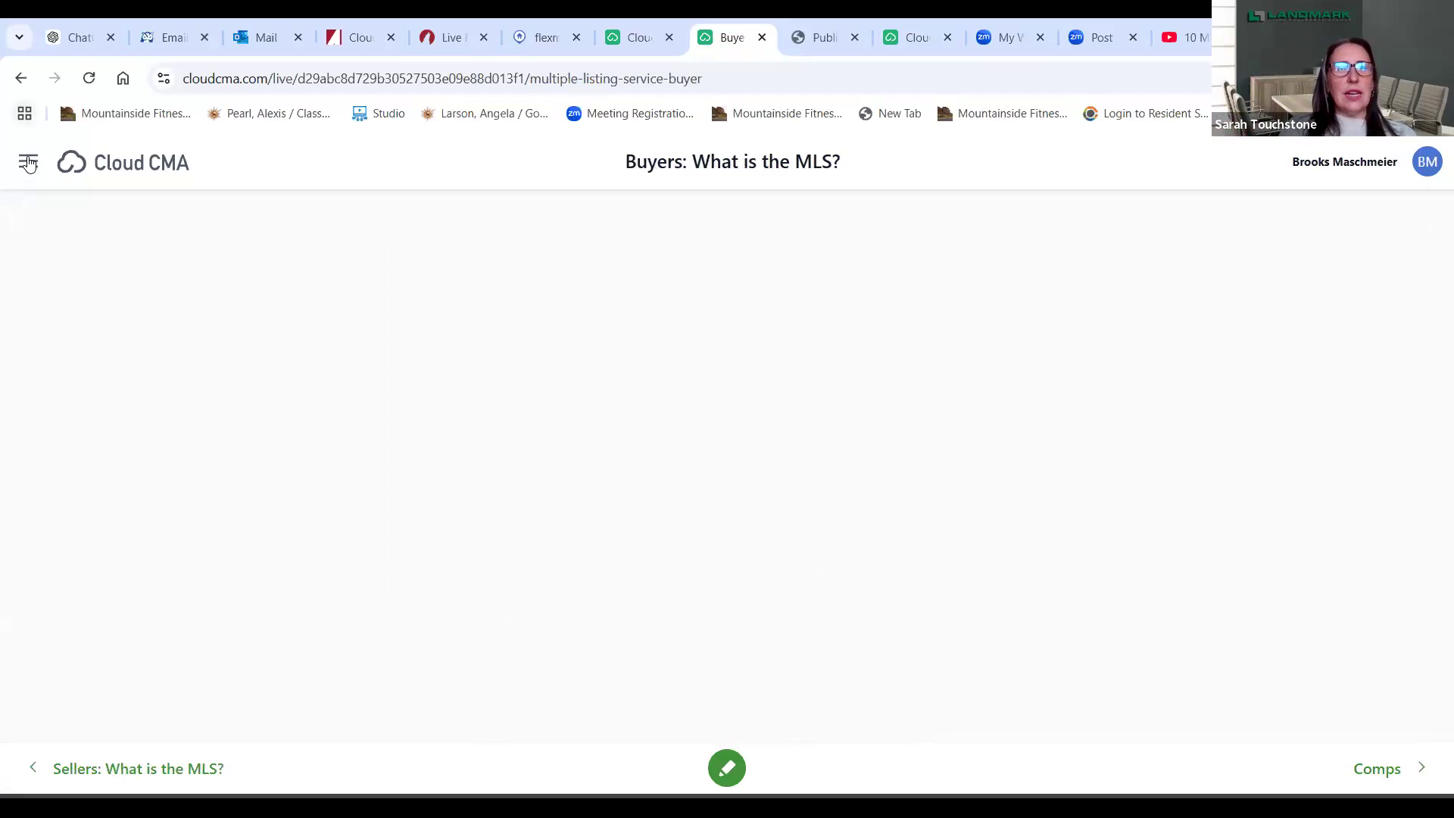
- Return to the CMA overview and open the Average Price/Acre page showing $3,001,724 per acre
left_click(21, 79)
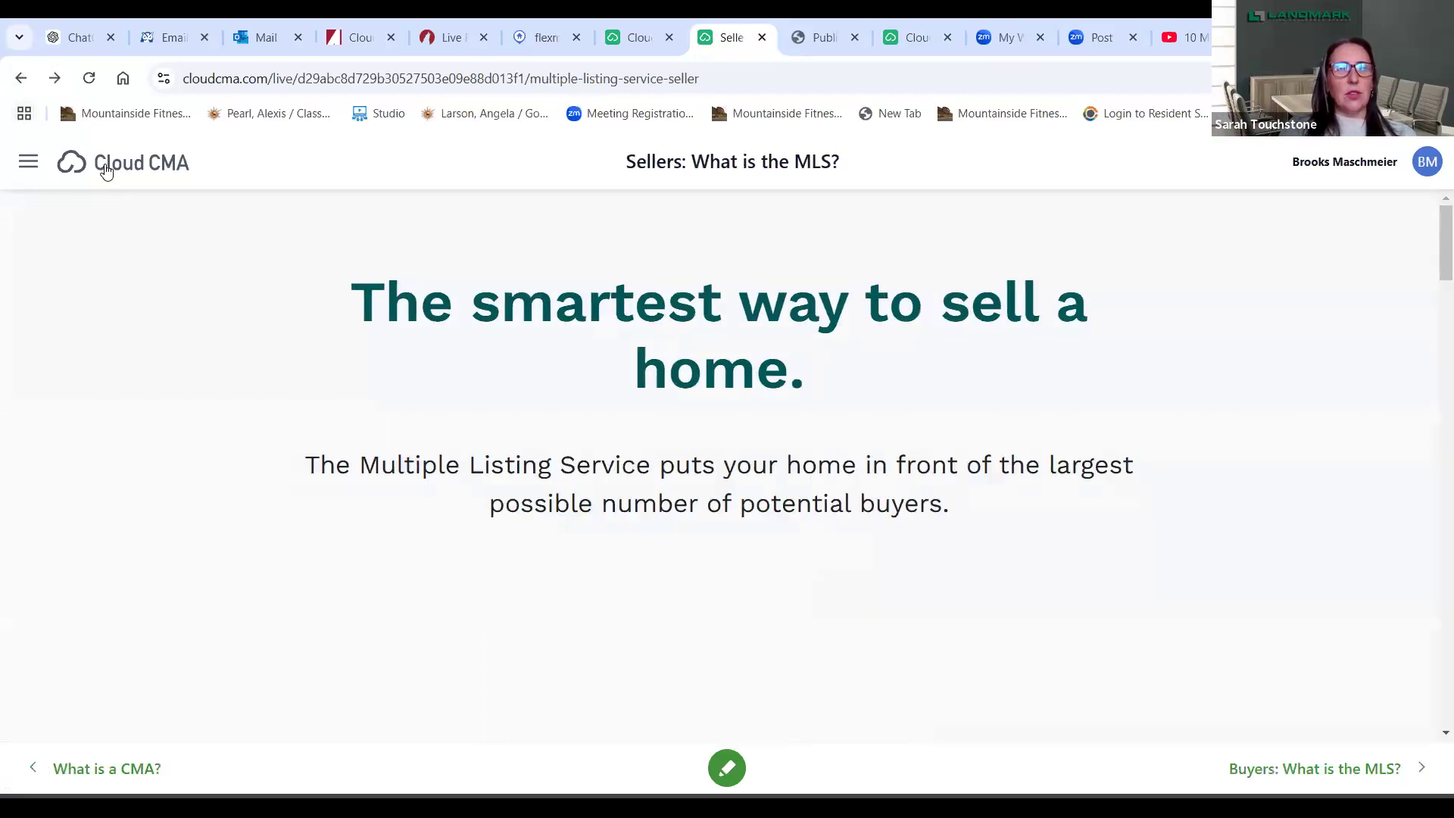
left_click(106, 170)
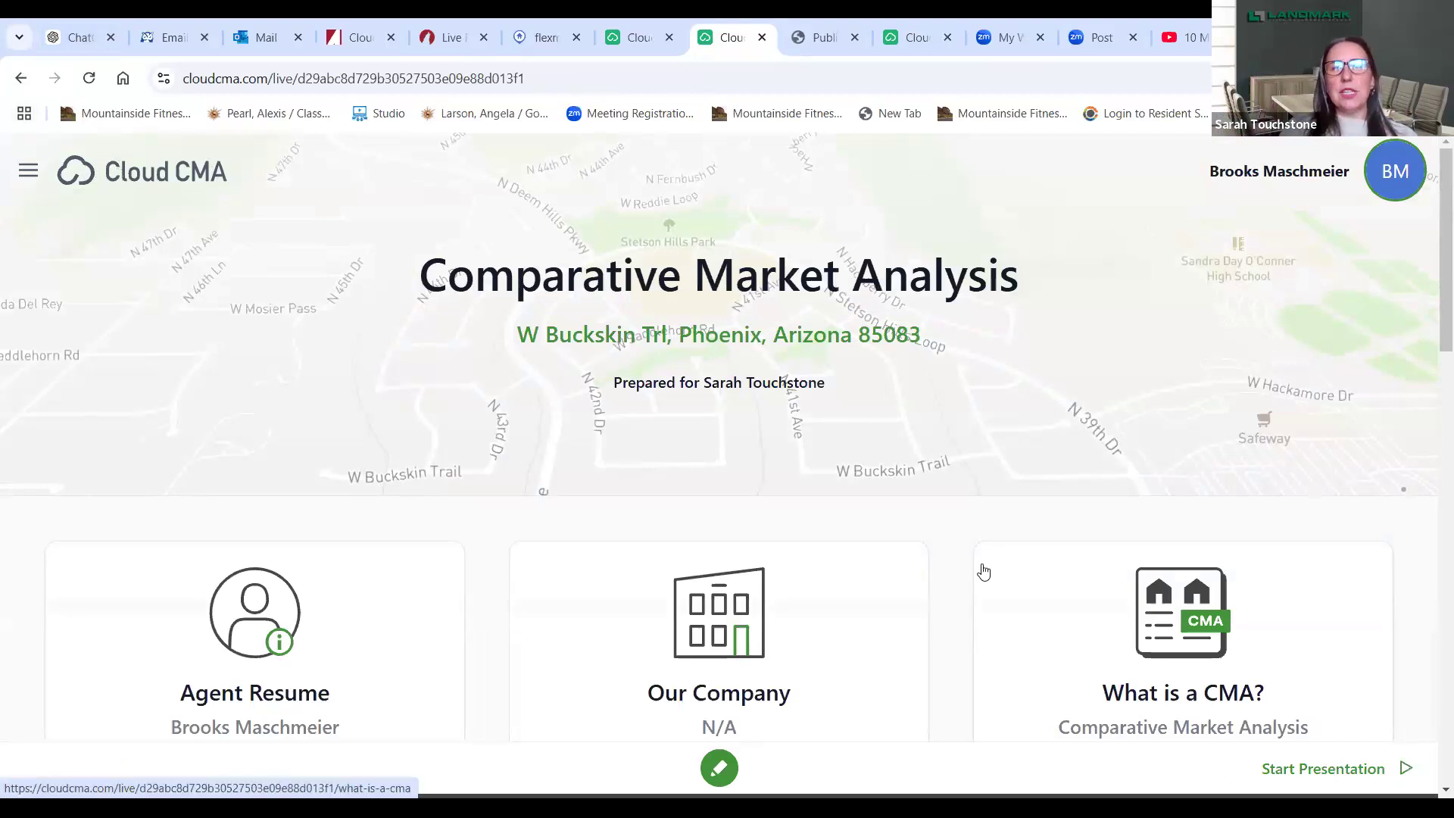
left_click_drag(1433, 290, 1434, 724)
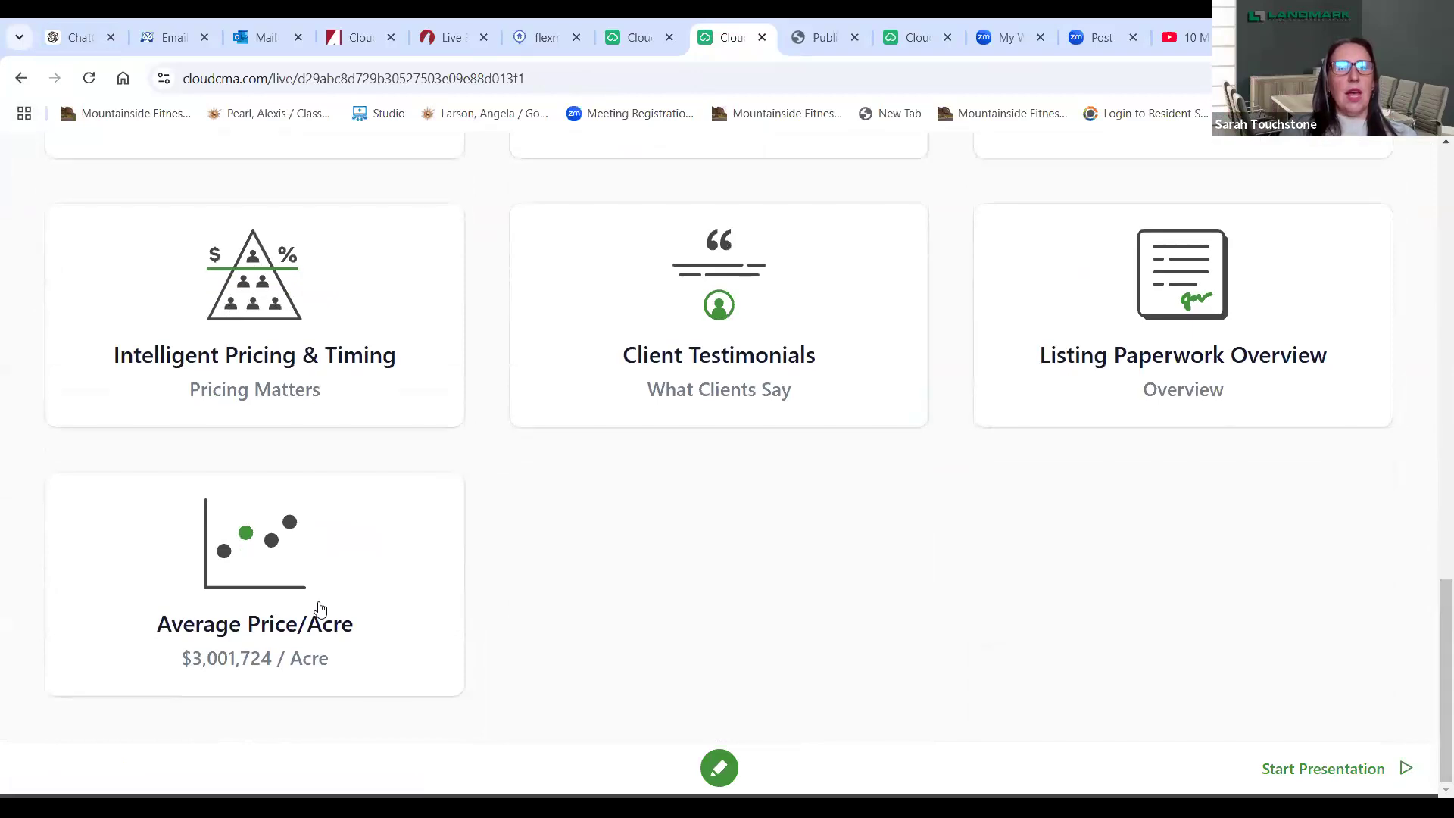
left_click(261, 587)
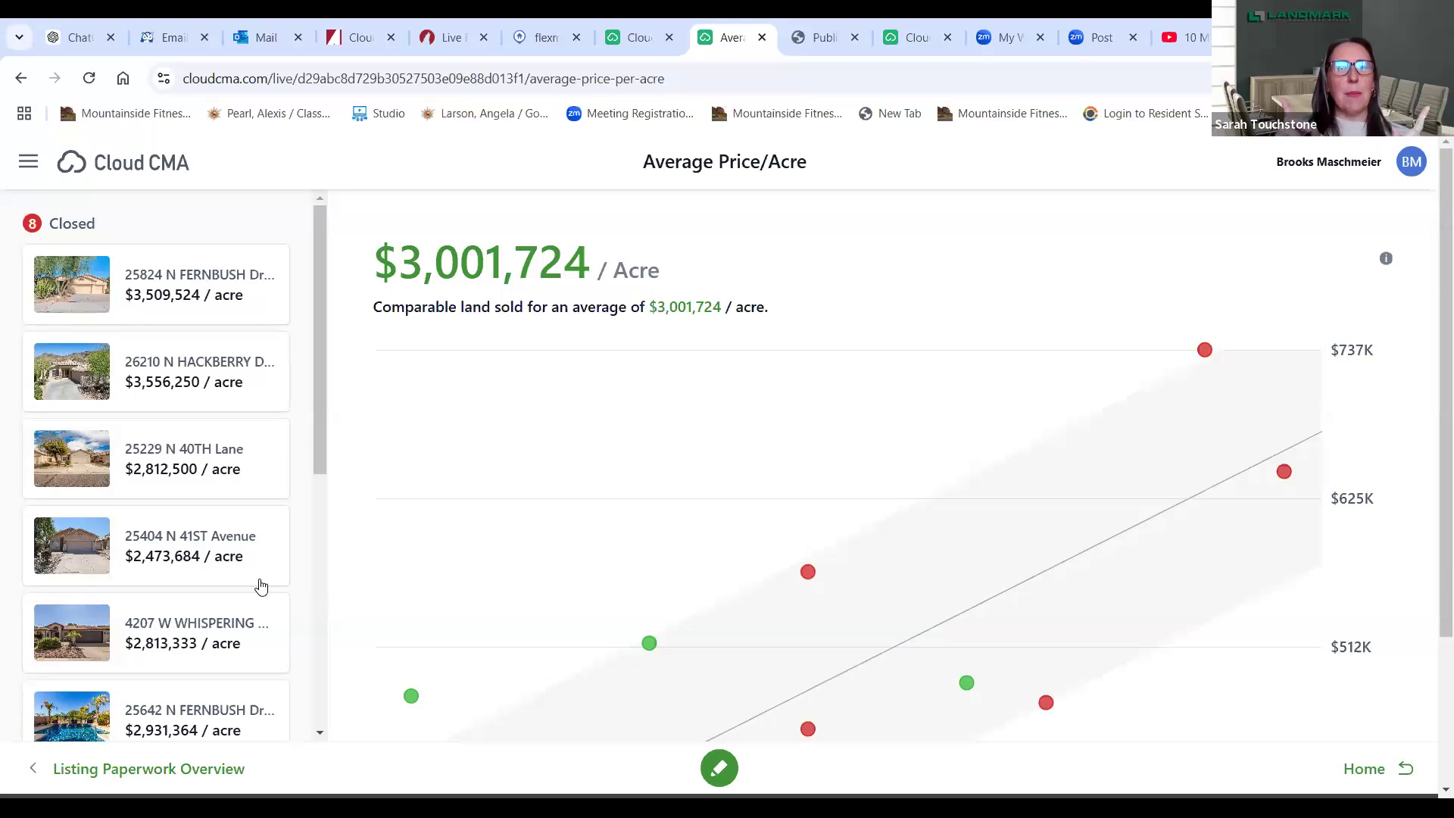
- Circle two red sale points on the Average Price/Acre chart freehand, then return to Publish CMA
left_click(717, 768)
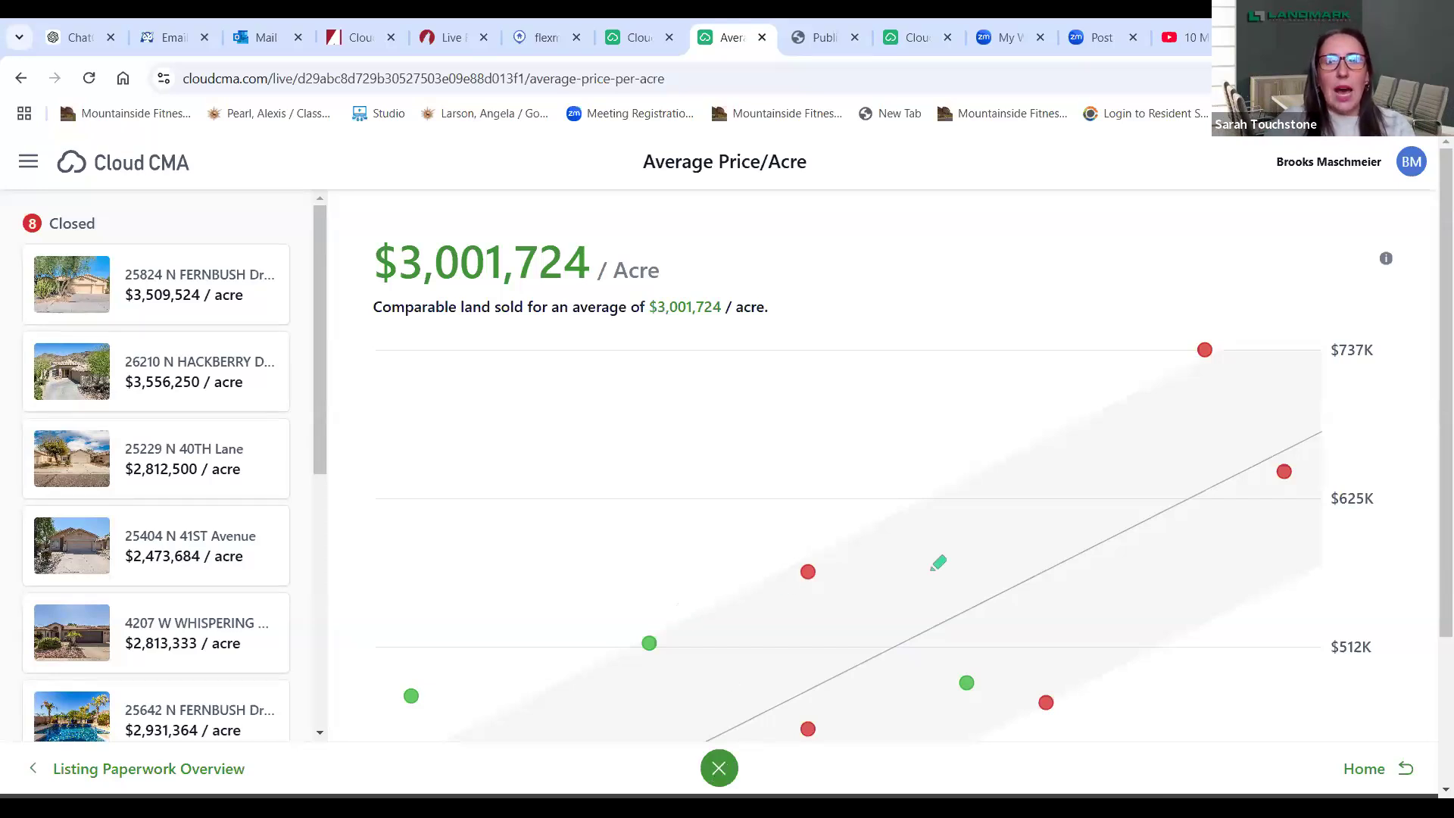
mouse_move(1301, 483)
left_mouse_down()
mouse_move(1269, 427)
mouse_move(1246, 485)
mouse_move(1299, 471)
left_mouse_up()
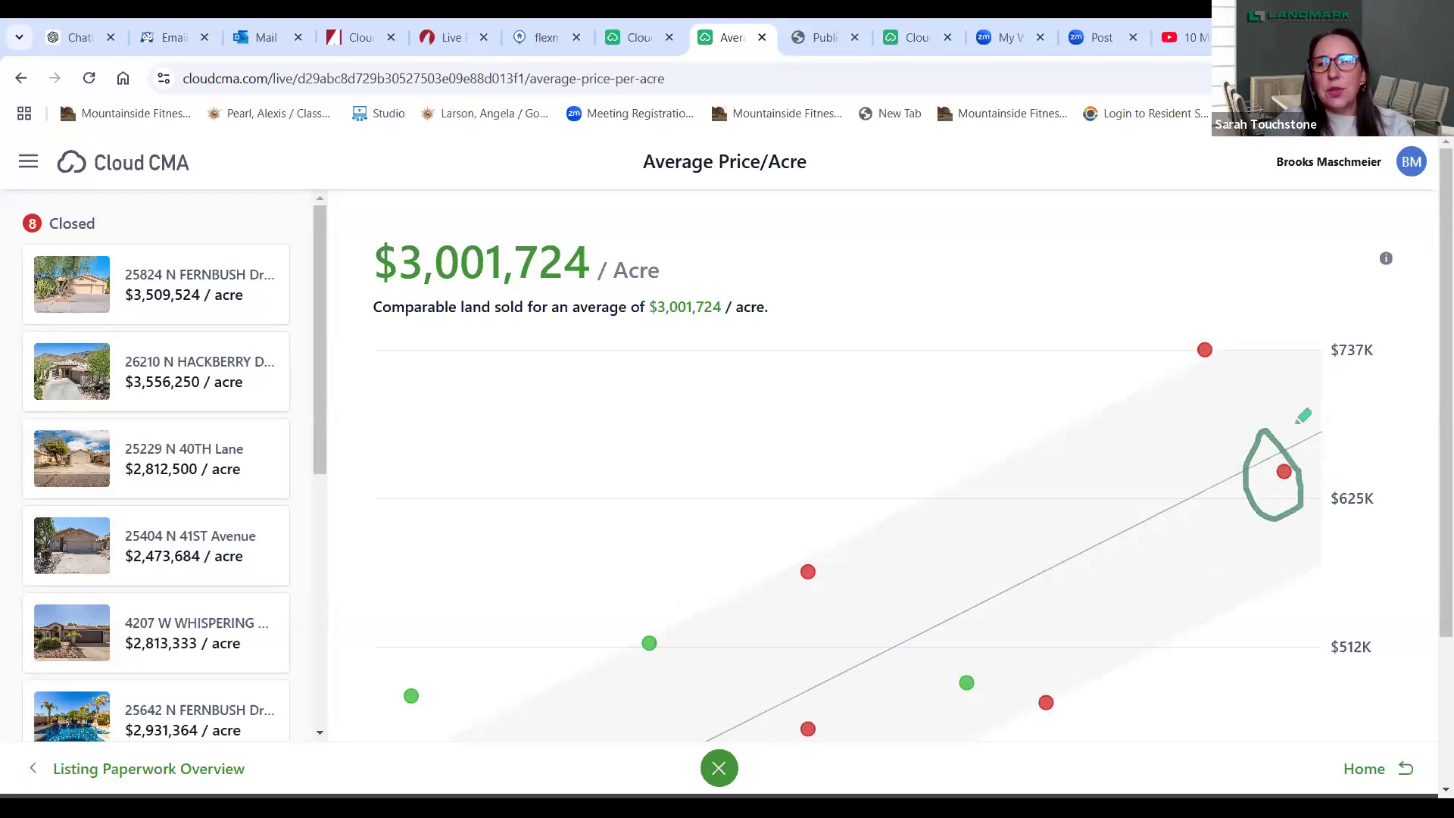
mouse_move(1031, 666)
left_mouse_down()
mouse_move(1088, 673)
mouse_move(1045, 649)
mouse_move(1031, 673)
left_mouse_up()
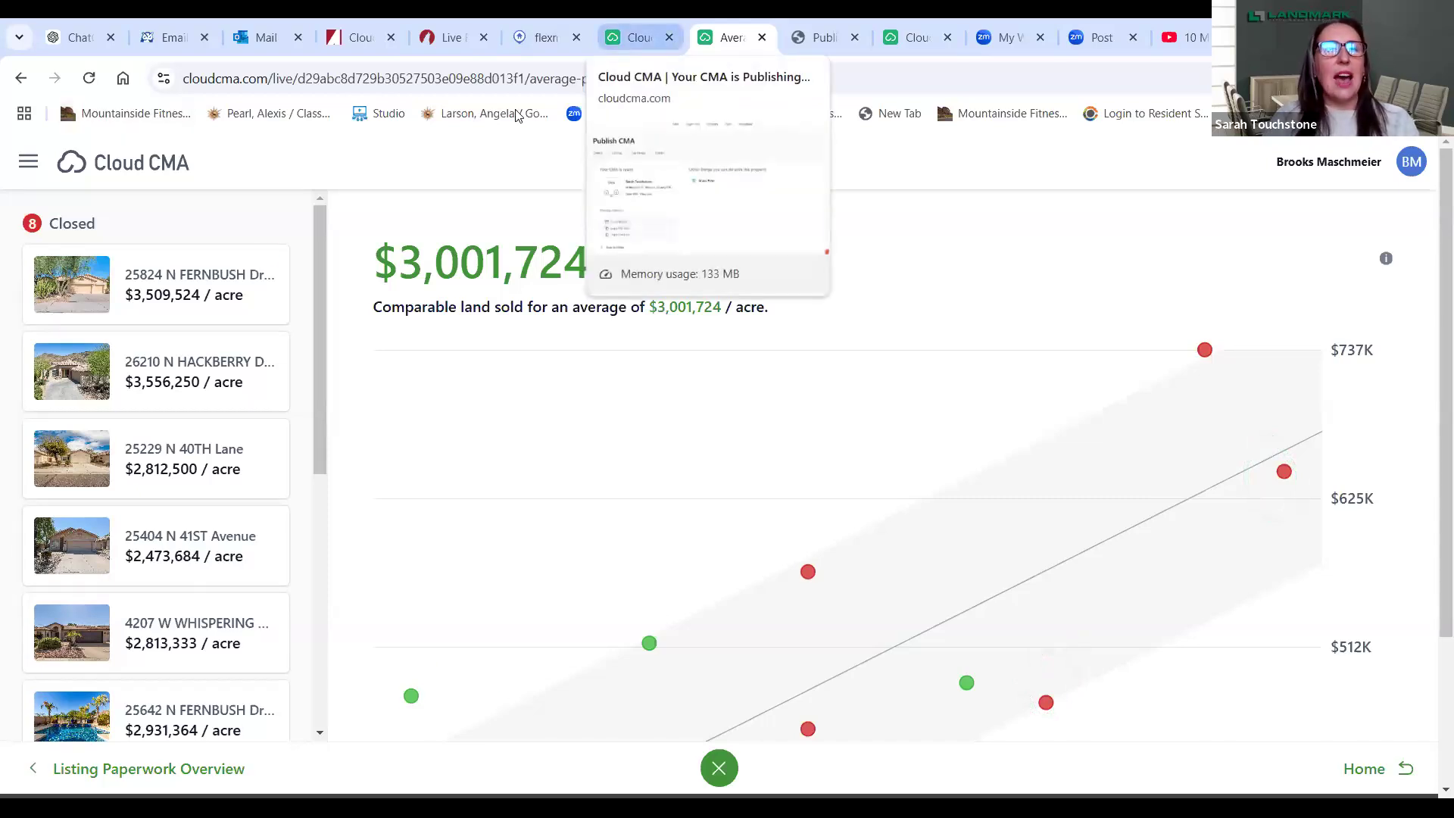
left_click(638, 37)
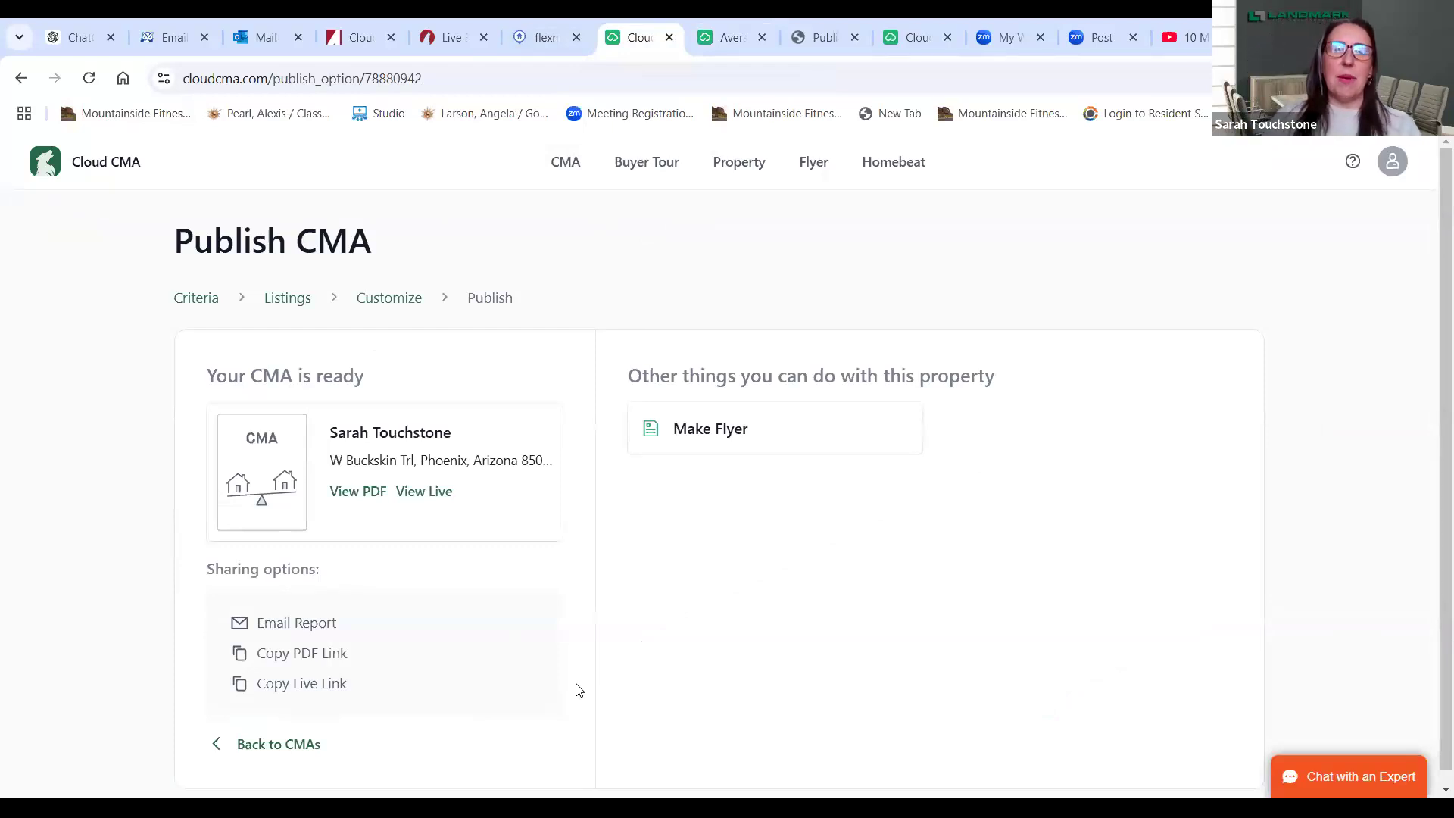
- Start a flyer under the client's name and fetch the listing for MLS 6808224
left_click(761, 443)
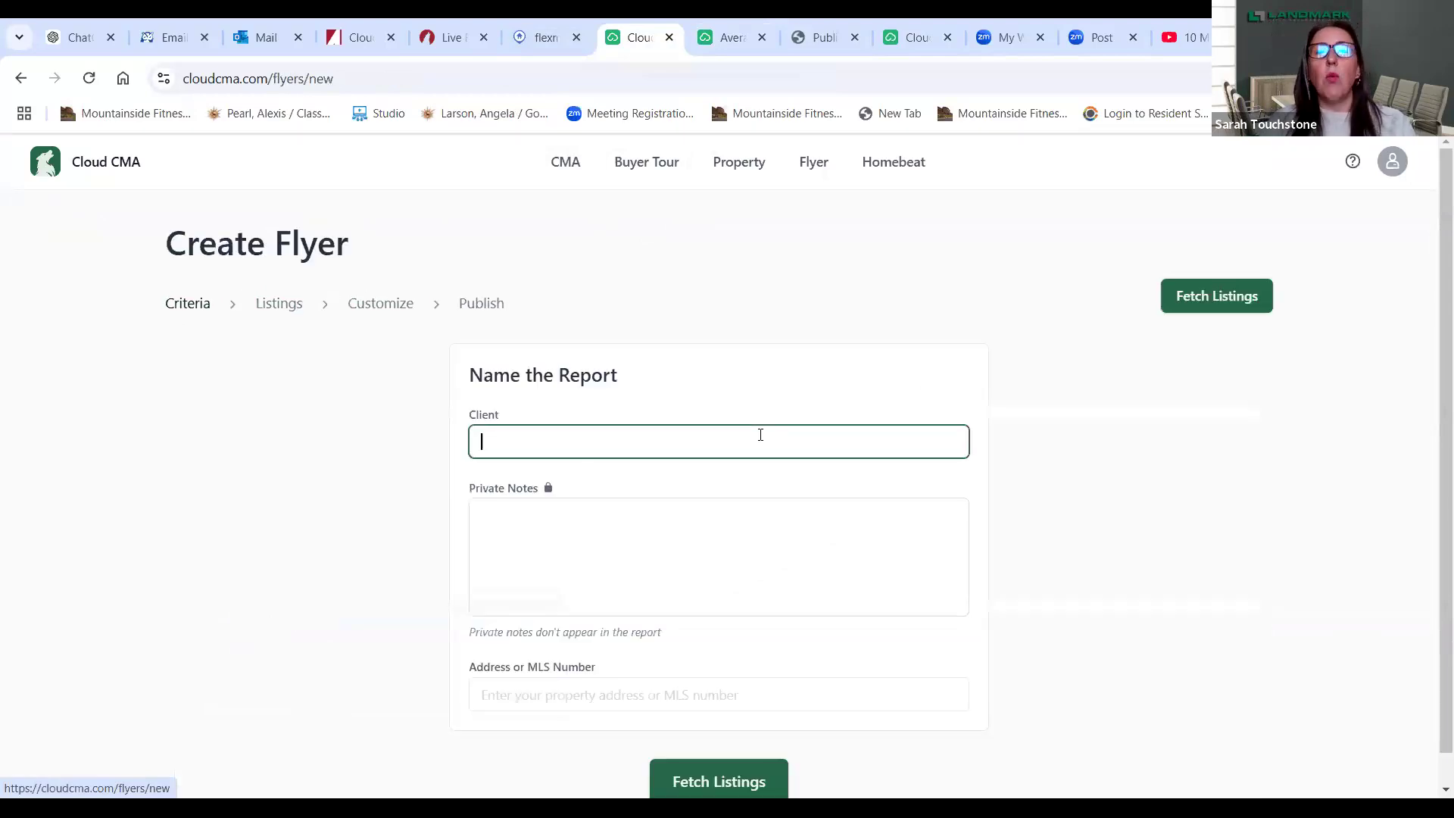
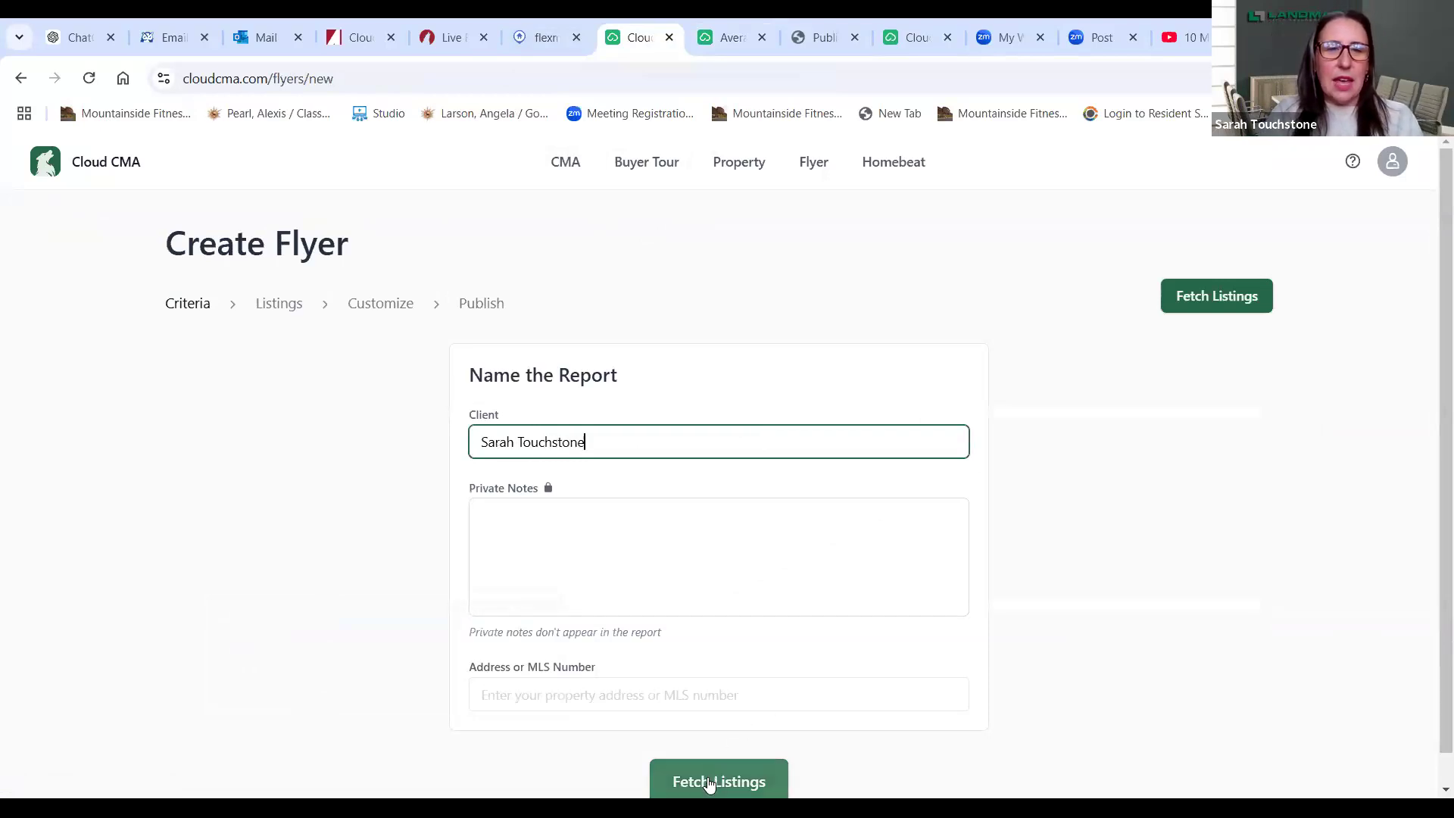
left_click(636, 695)
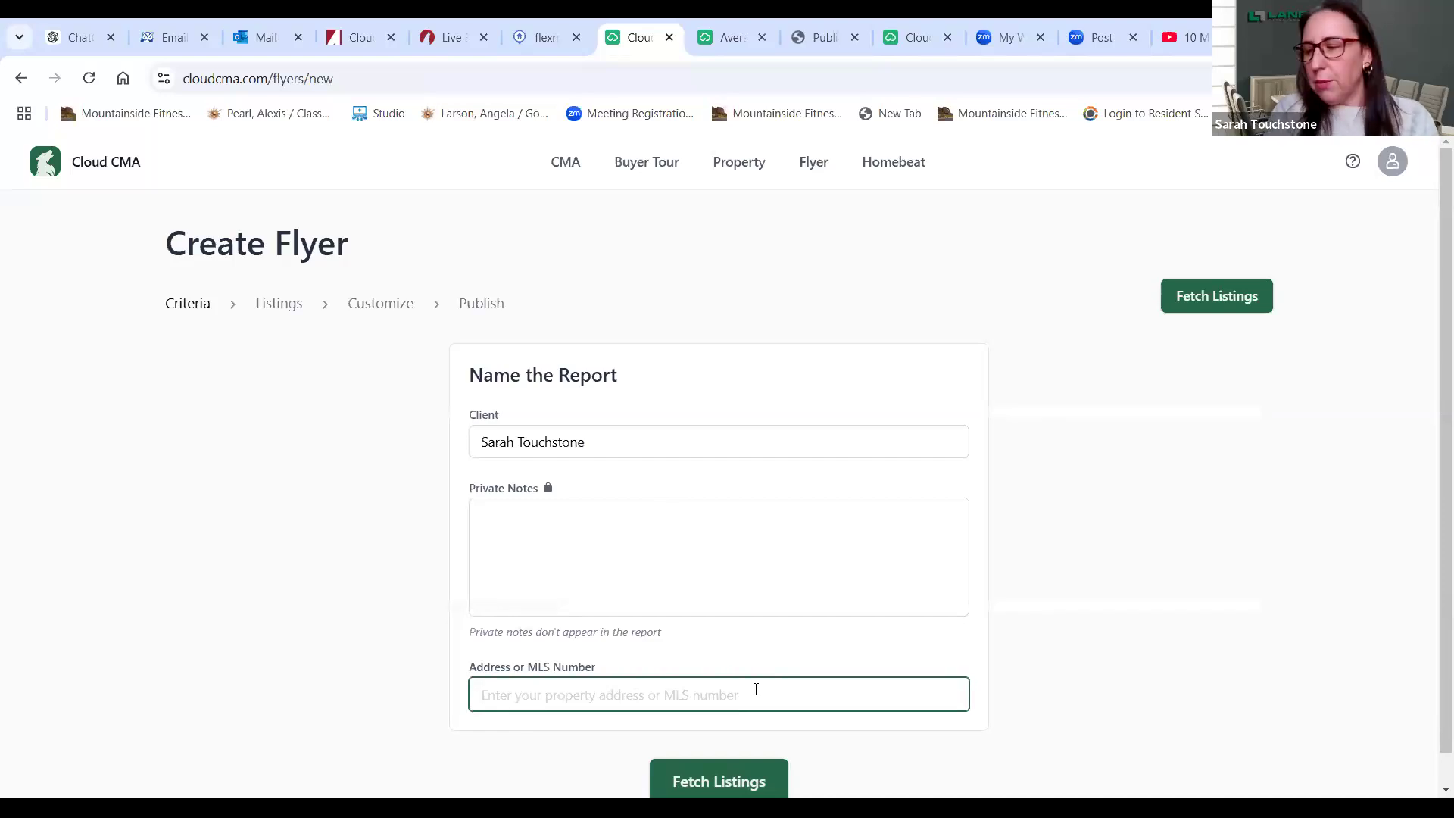
type("68")
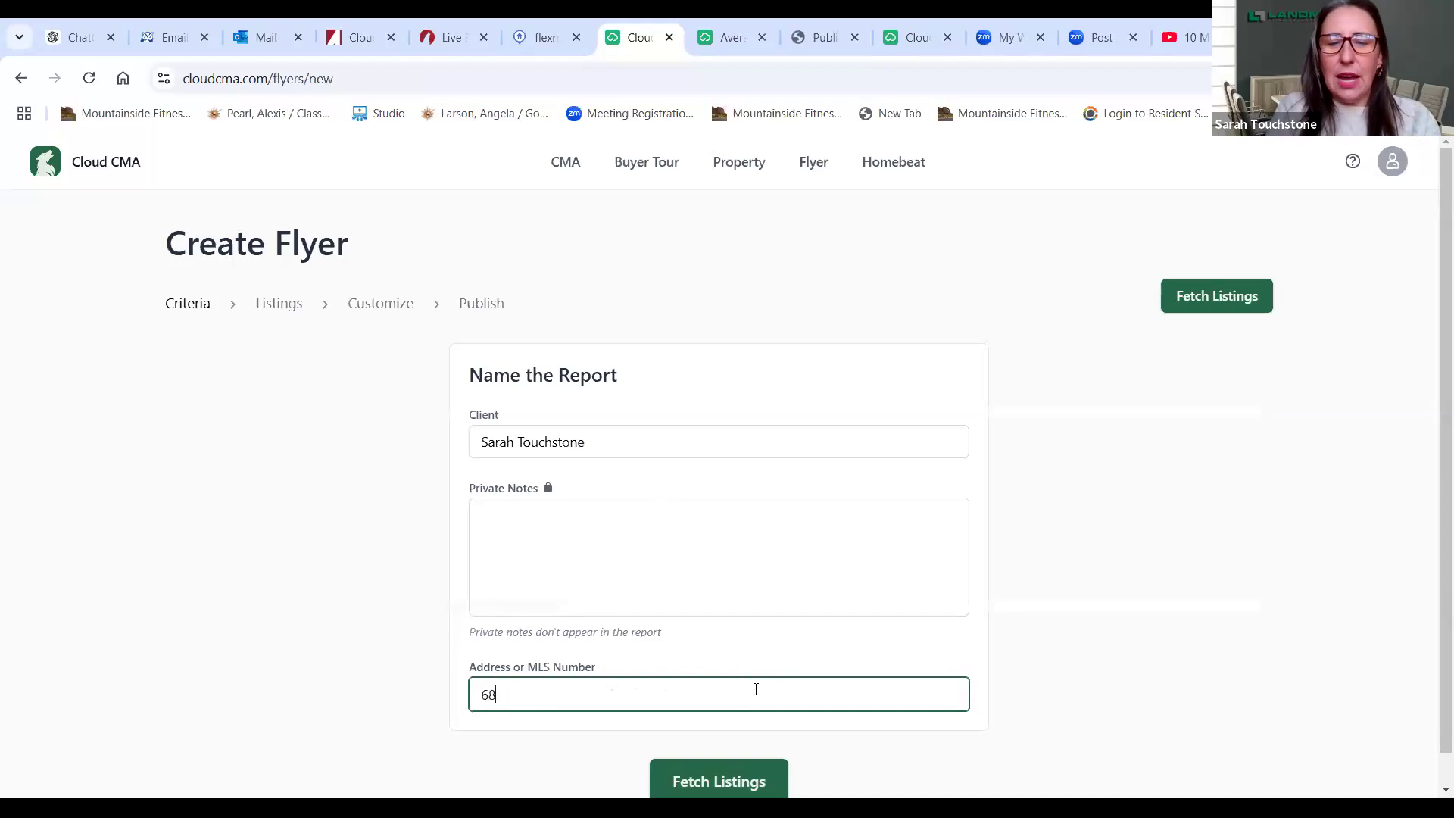
type("08224")
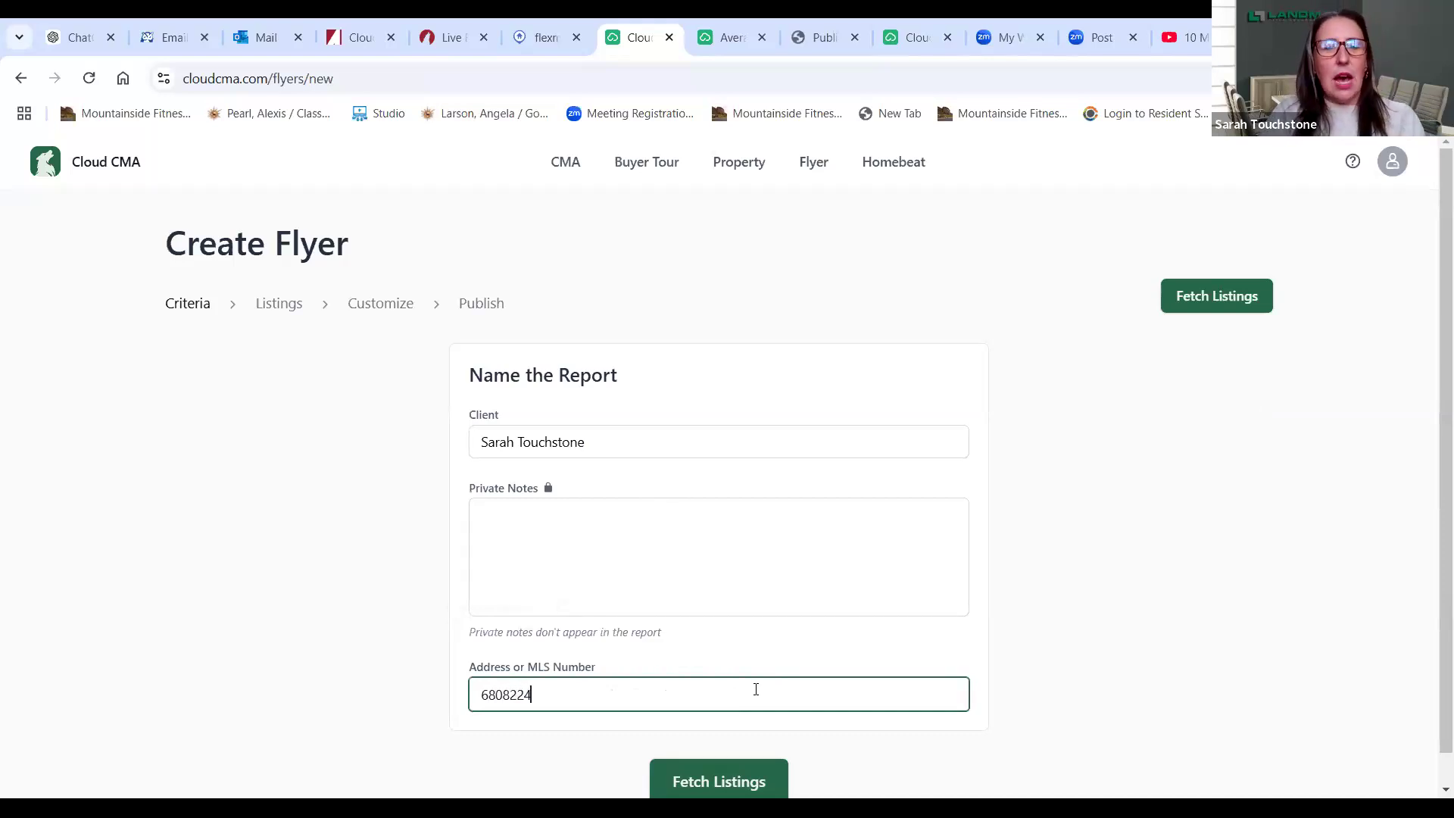
left_click(709, 787)
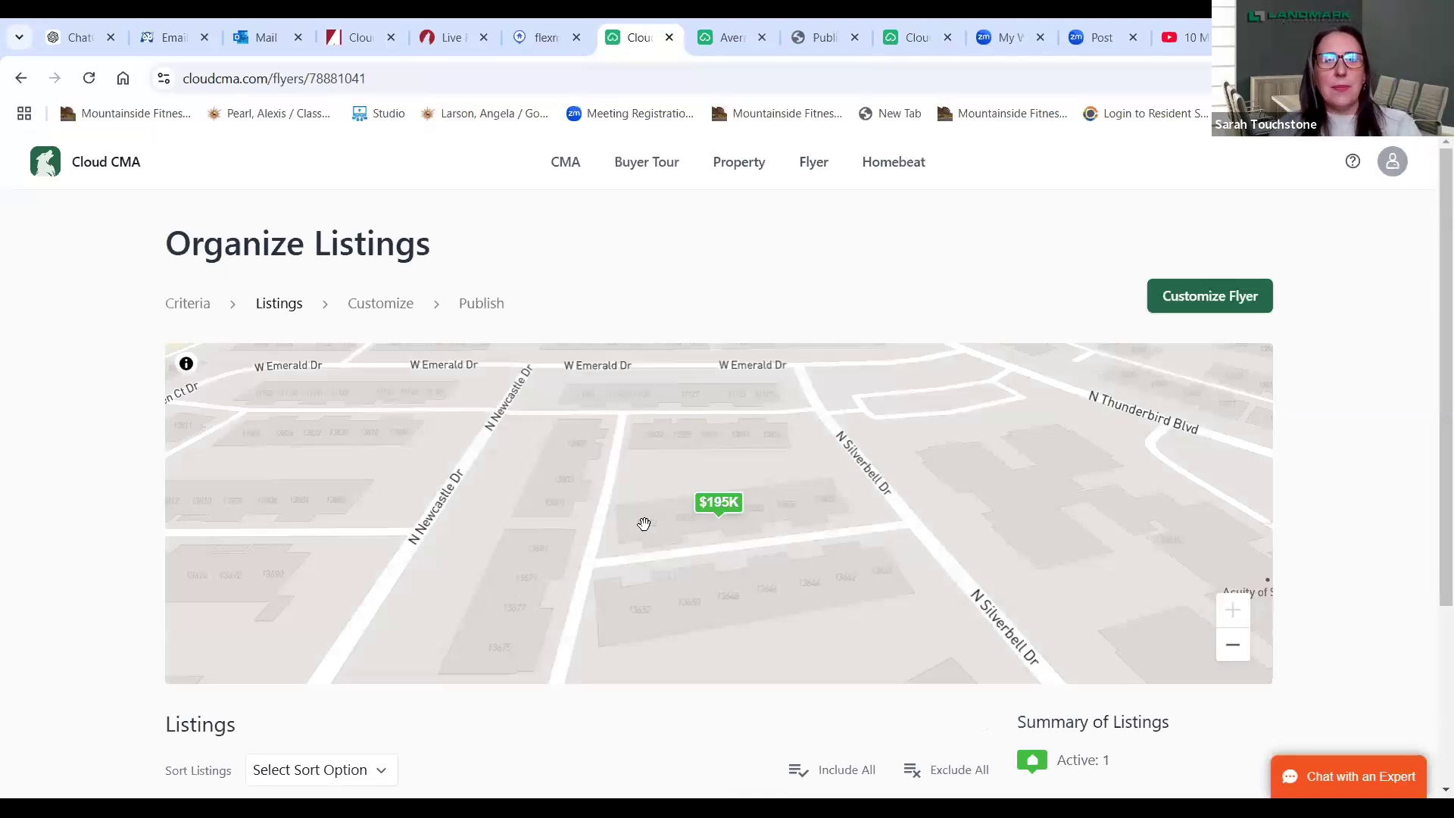
- Continue the single $195,000 Silverbell listing flyer to the Customize Flyer step
left_click_drag(1431, 387, 1432, 584)
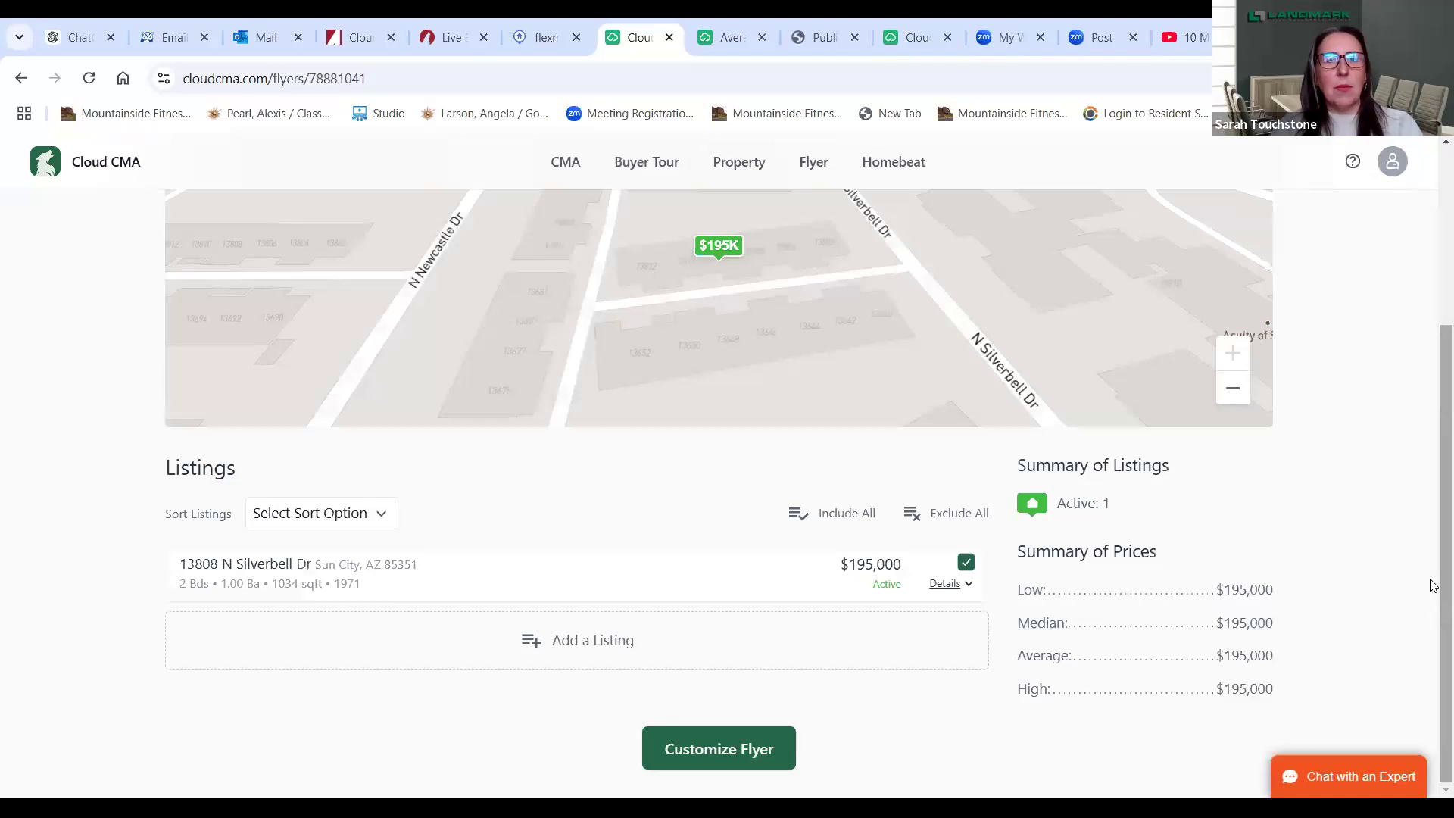
left_click(719, 748)
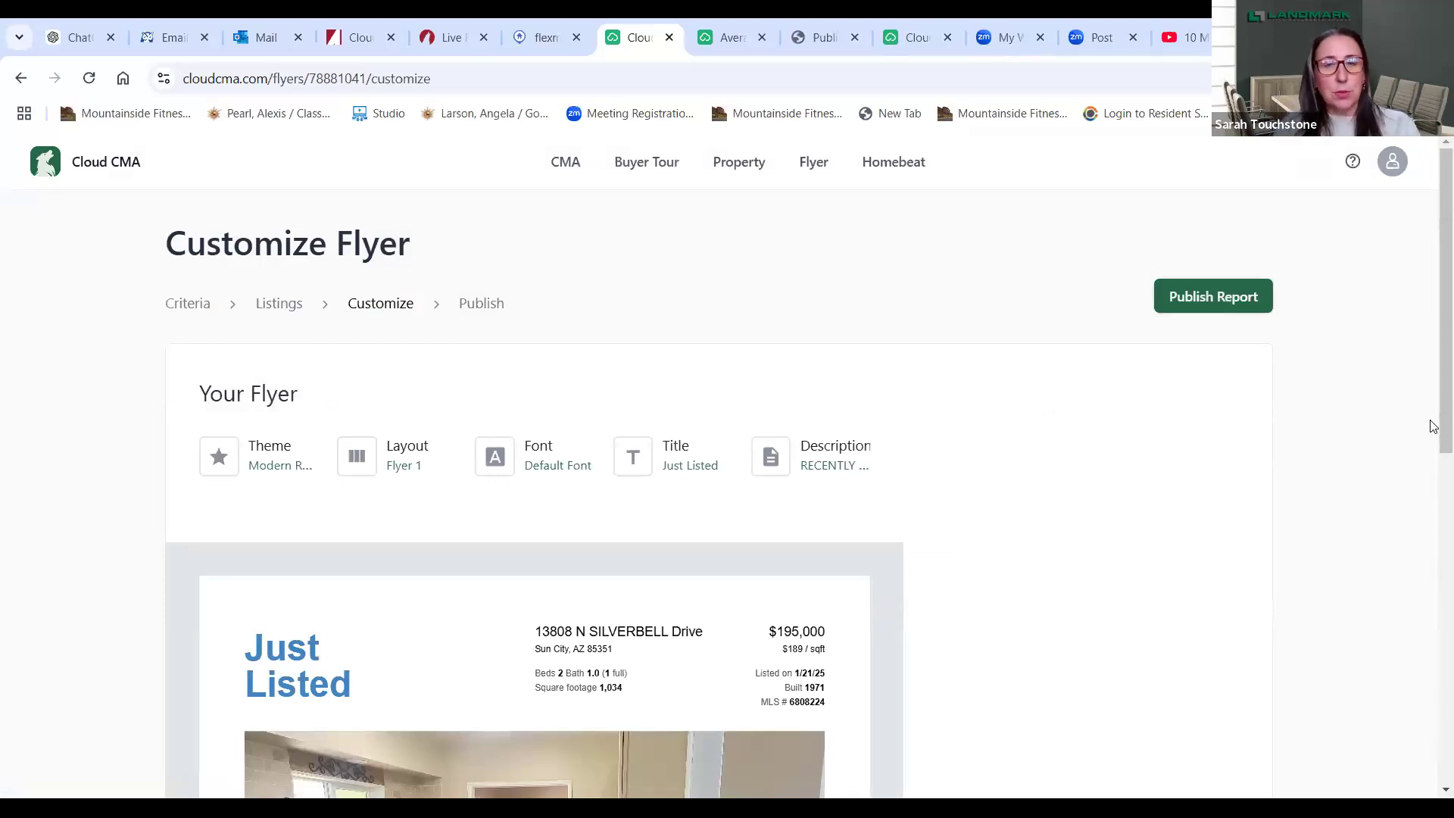
scroll(1434, 426, "down", 7)
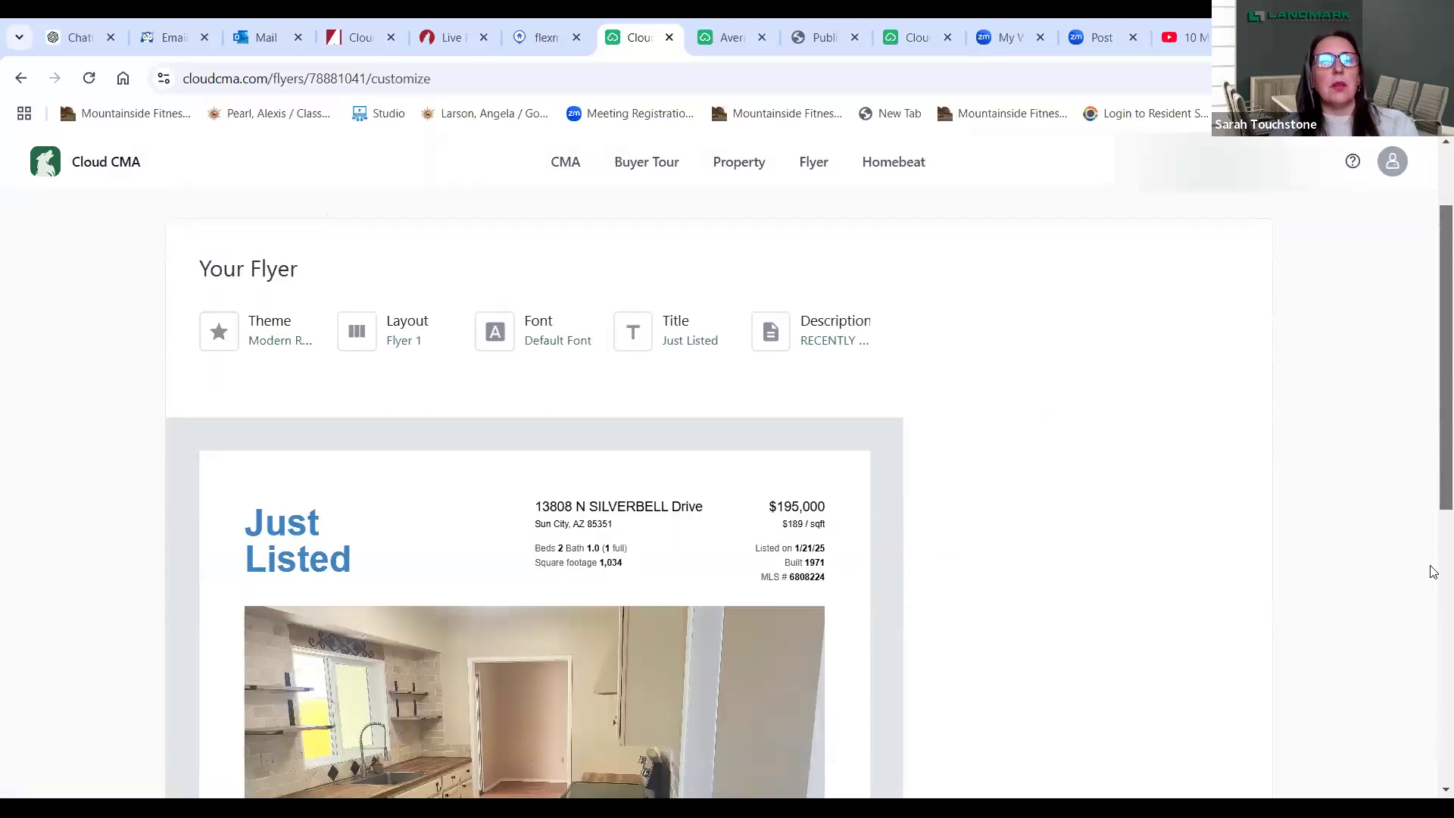
scroll(1434, 732, "down", 2)
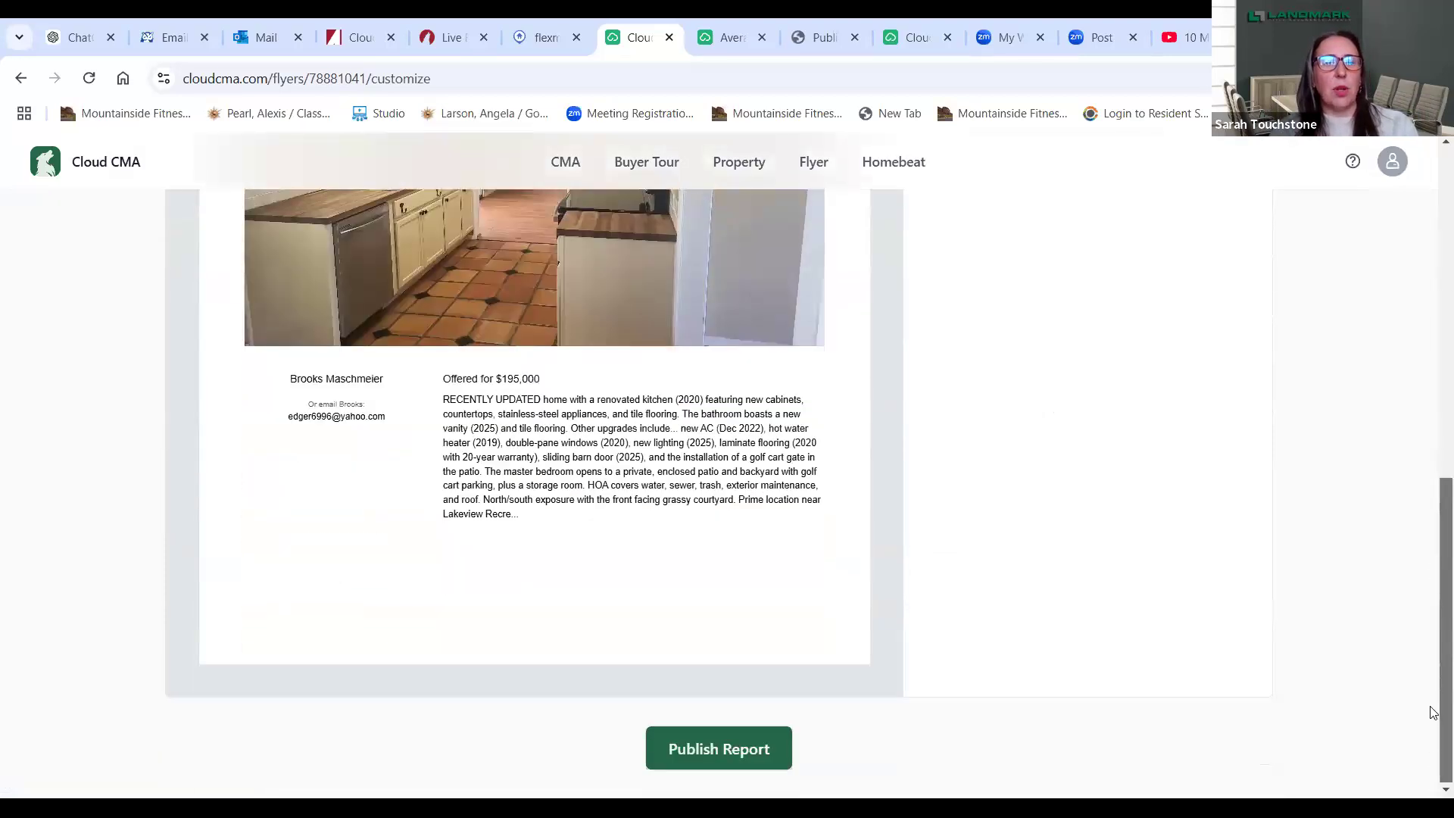
scroll(1431, 681, "up", 6)
scroll(1433, 500, "up", 2)
scroll(1431, 512, "down", 1)
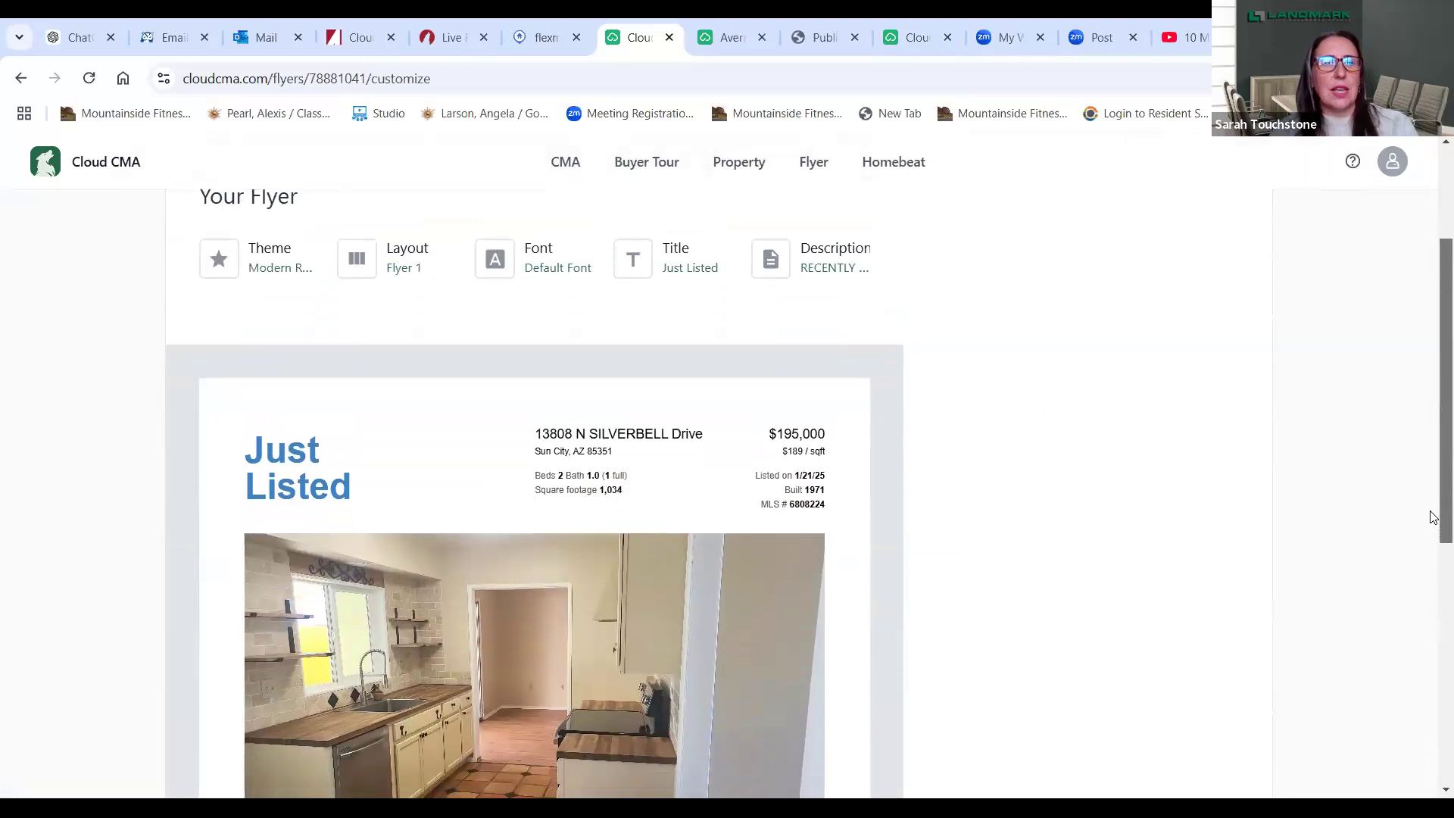
scroll(1434, 520, "up", 1)
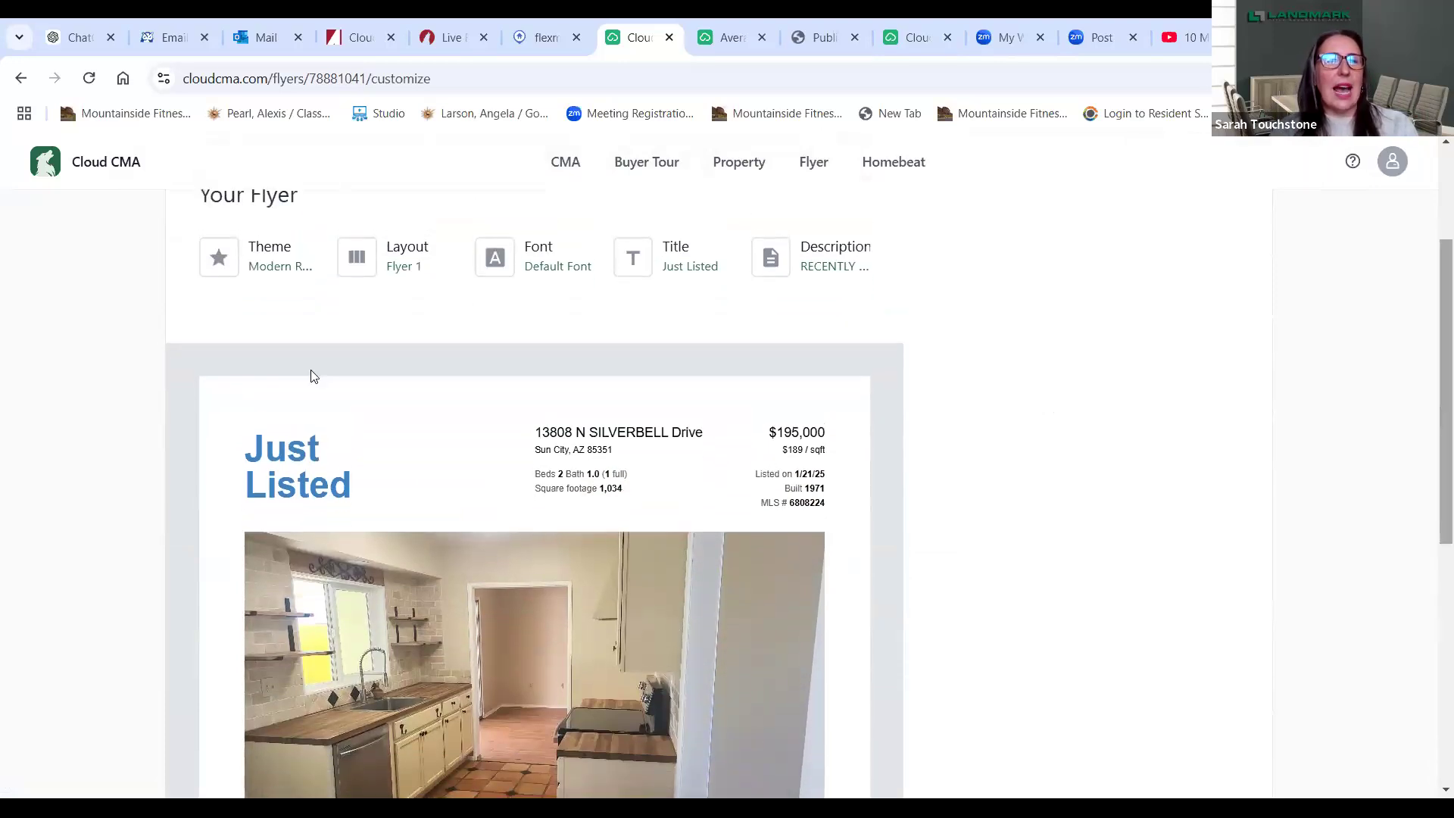
left_click(258, 260)
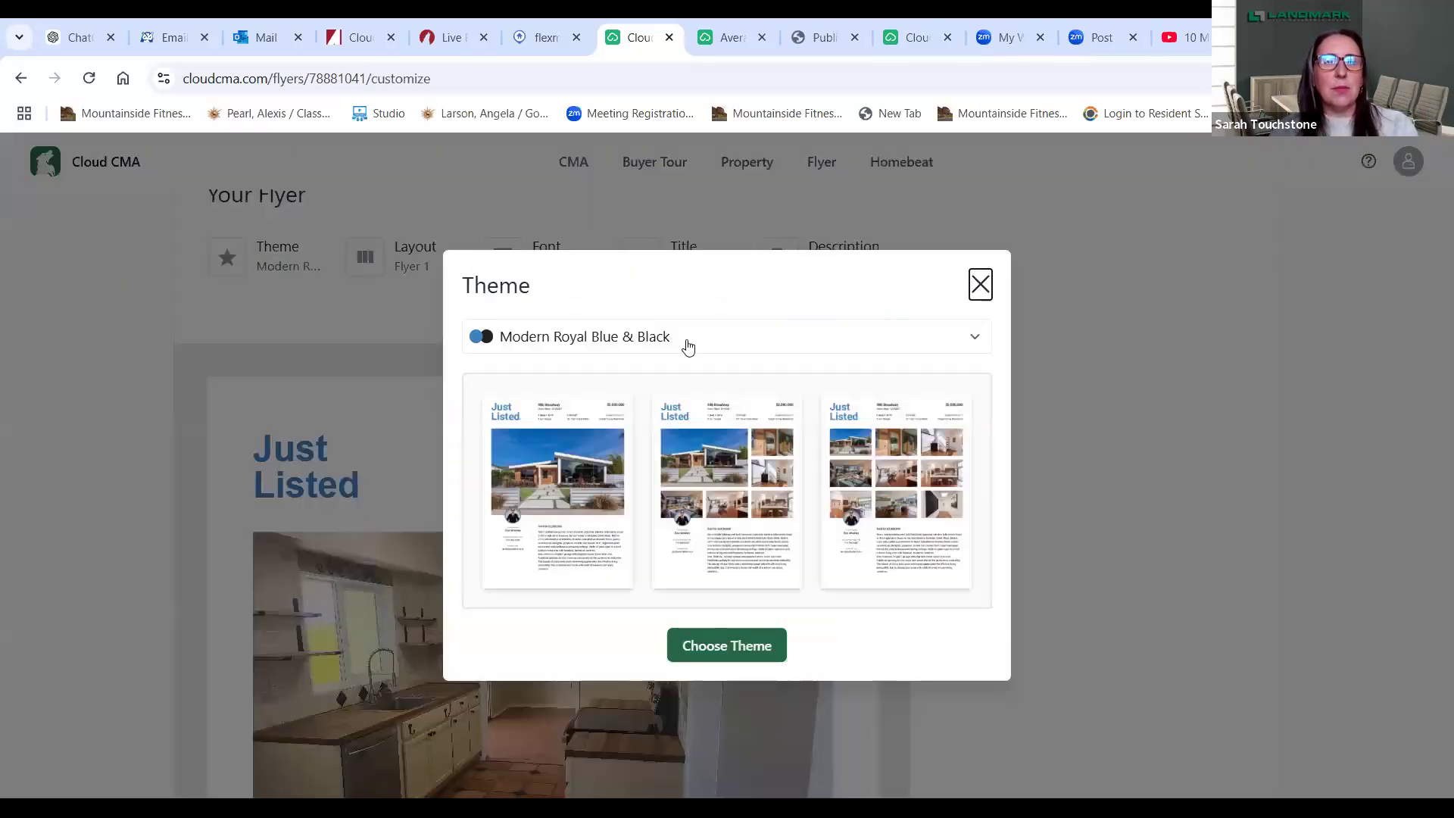
left_click(684, 335)
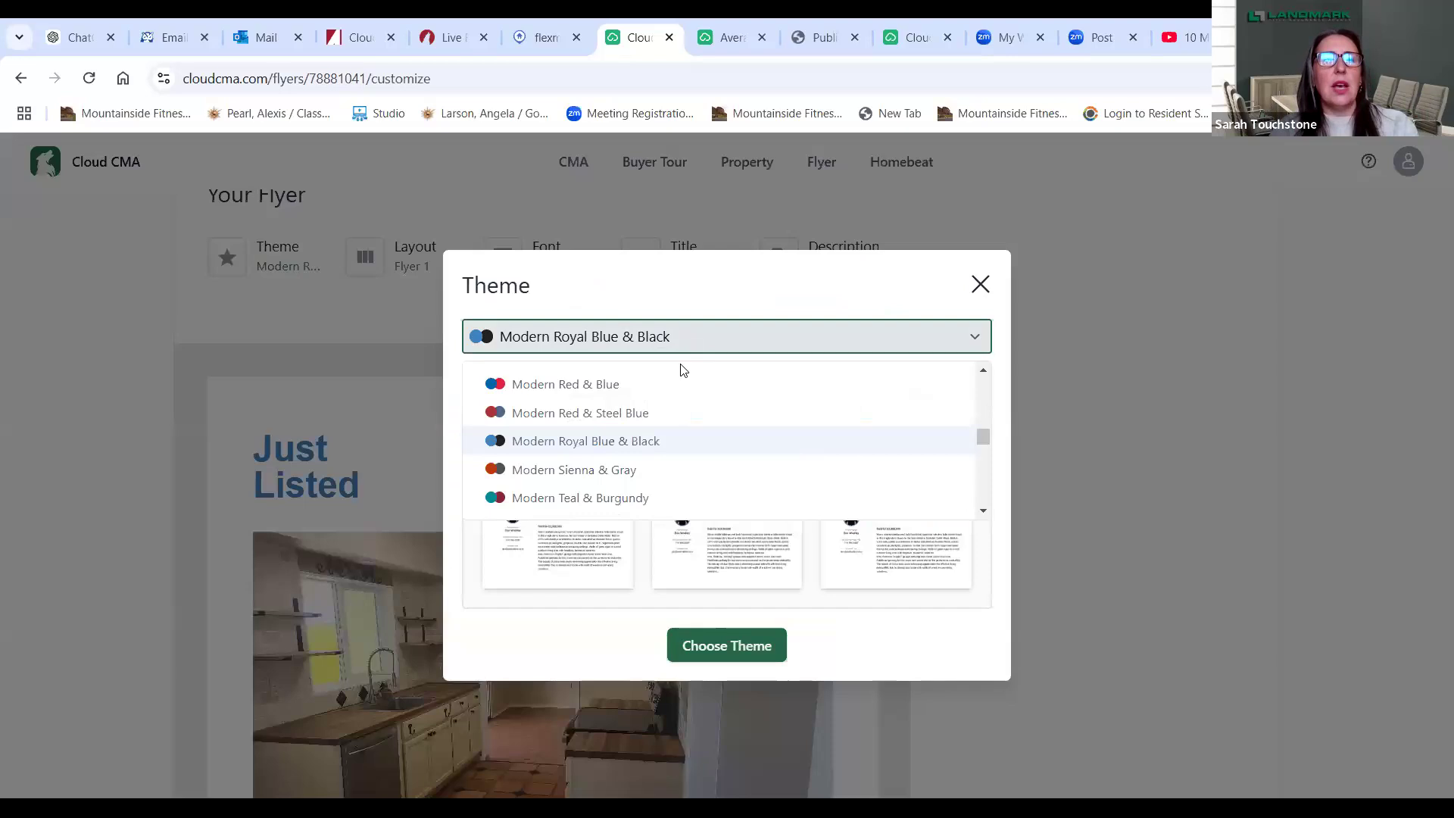
left_click(746, 443)
left_click(753, 647)
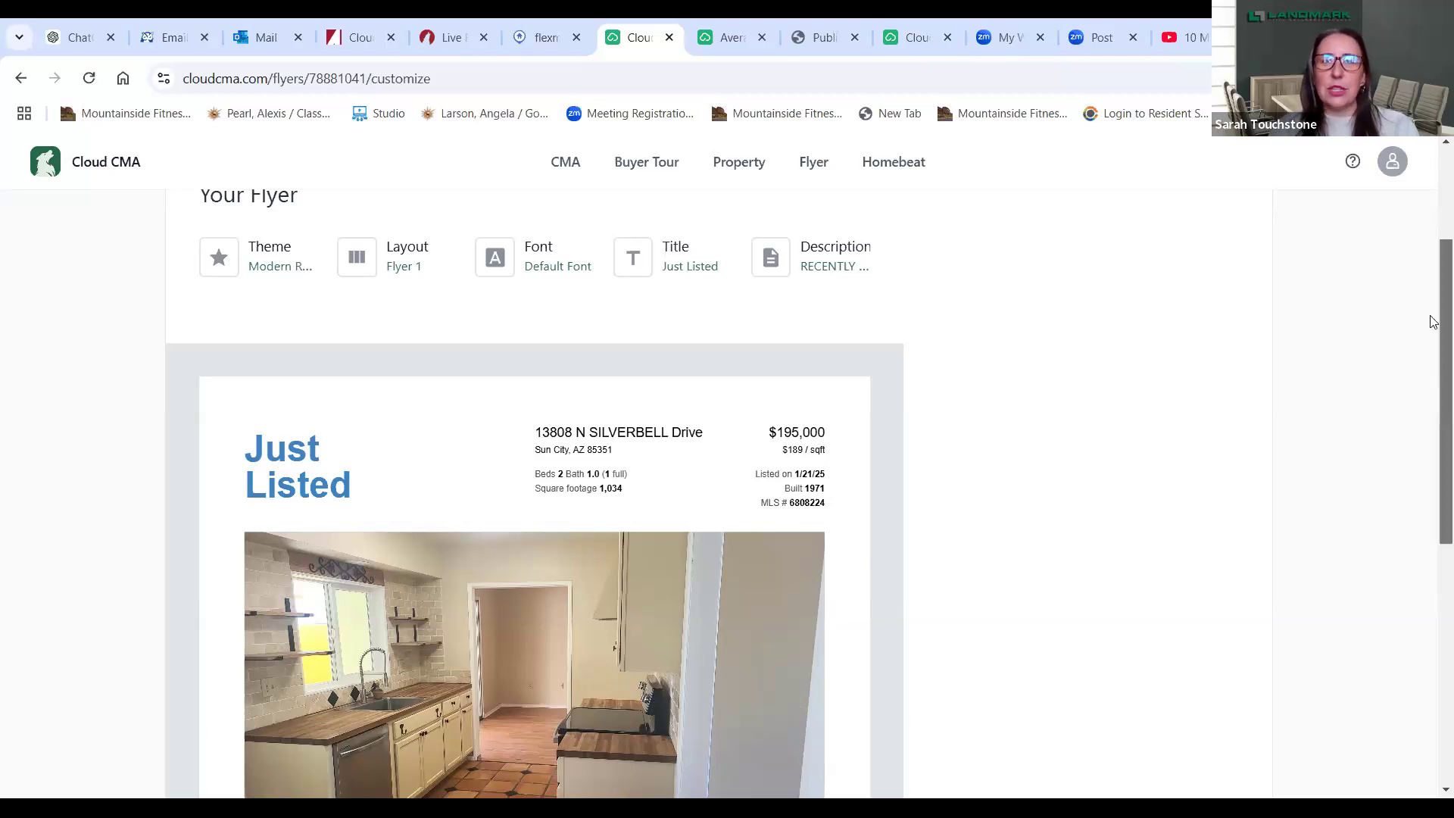
scroll(1434, 322, "up", 3)
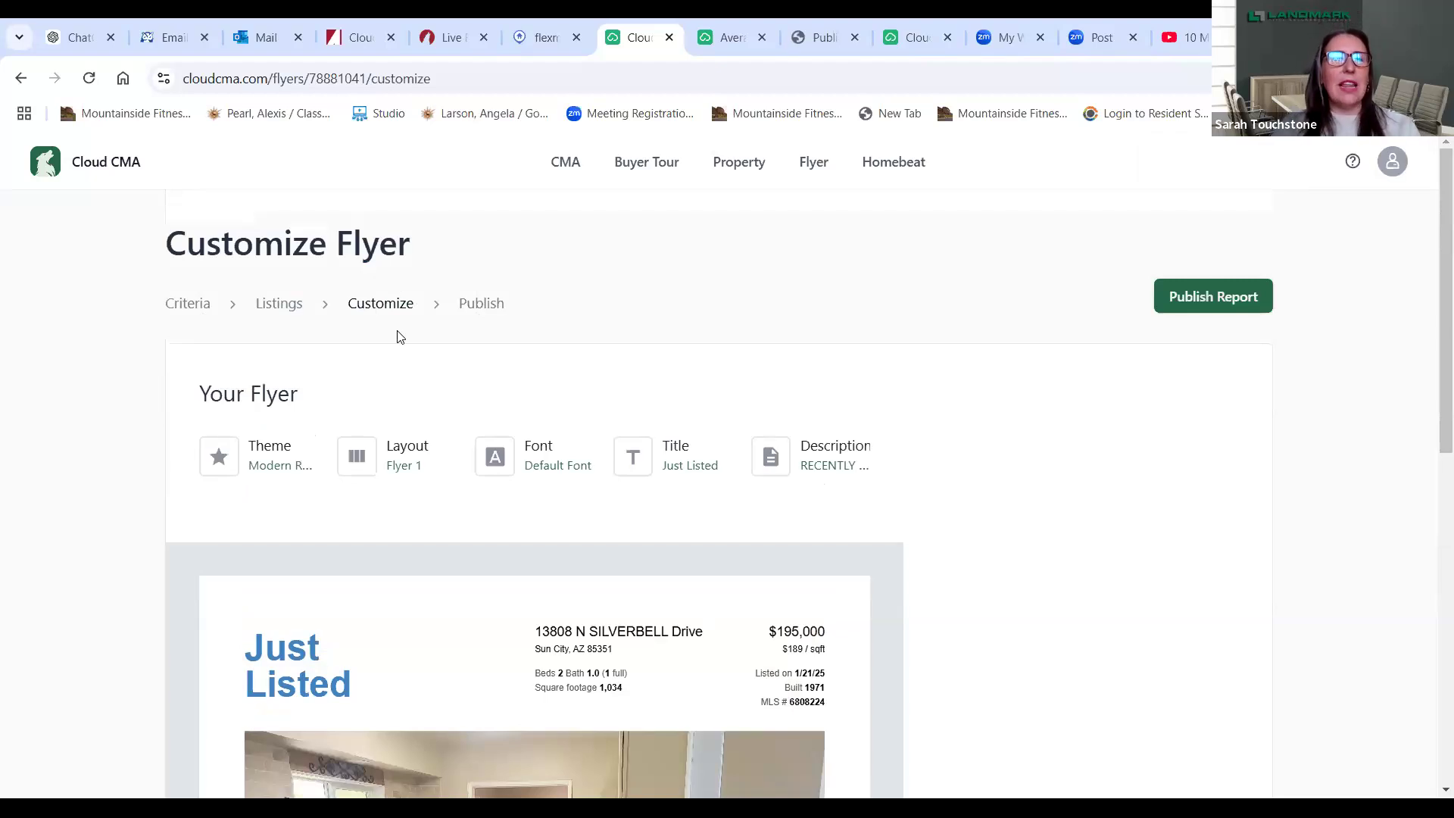
- Go to the Buyer Tour overview and open the Create Tour form
left_click(648, 163)
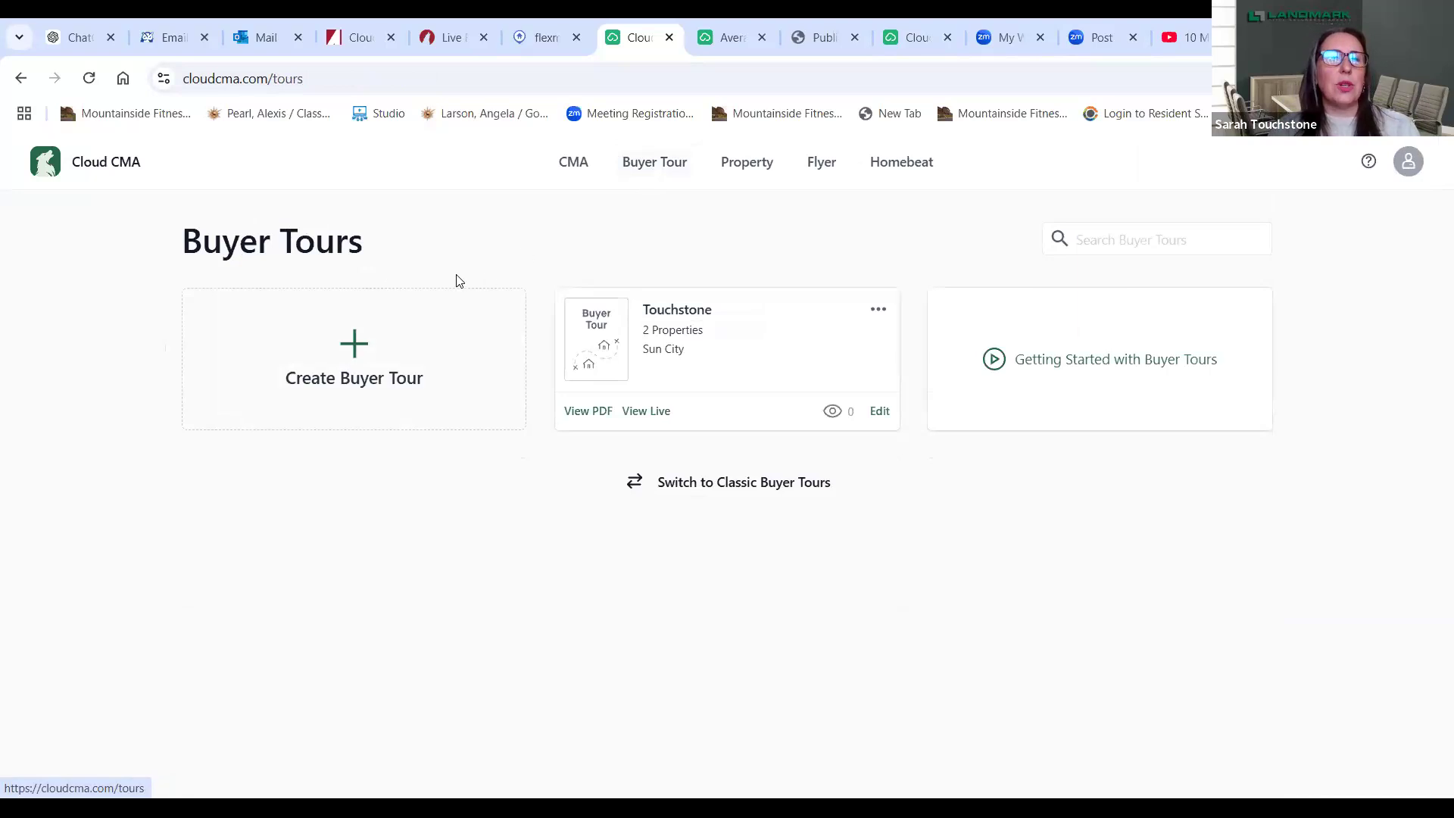
left_click(323, 353)
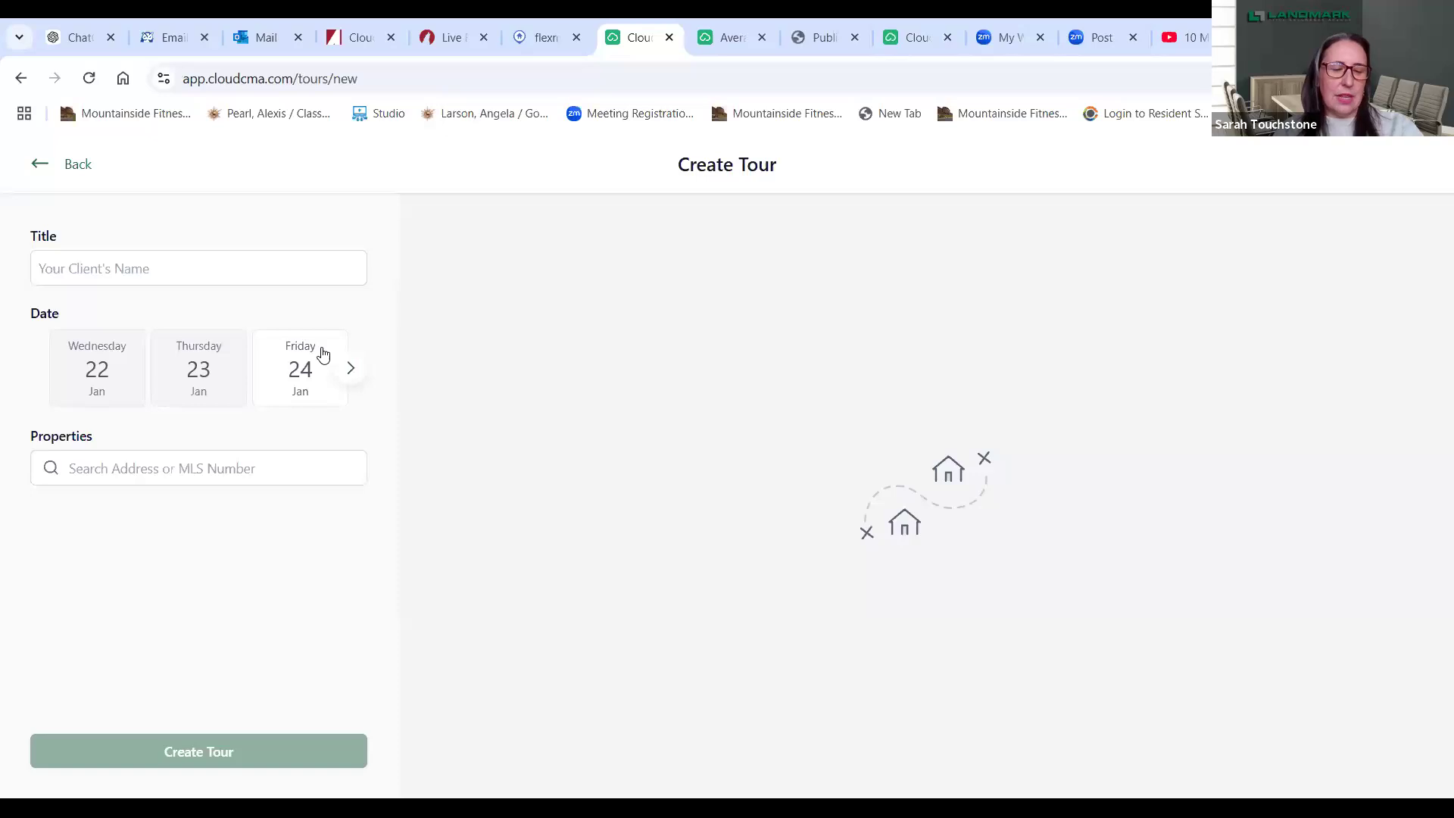
- Title the tour with the client's name, date it Friday 24 Jan, and search MLS 6808224
left_click(98, 263)
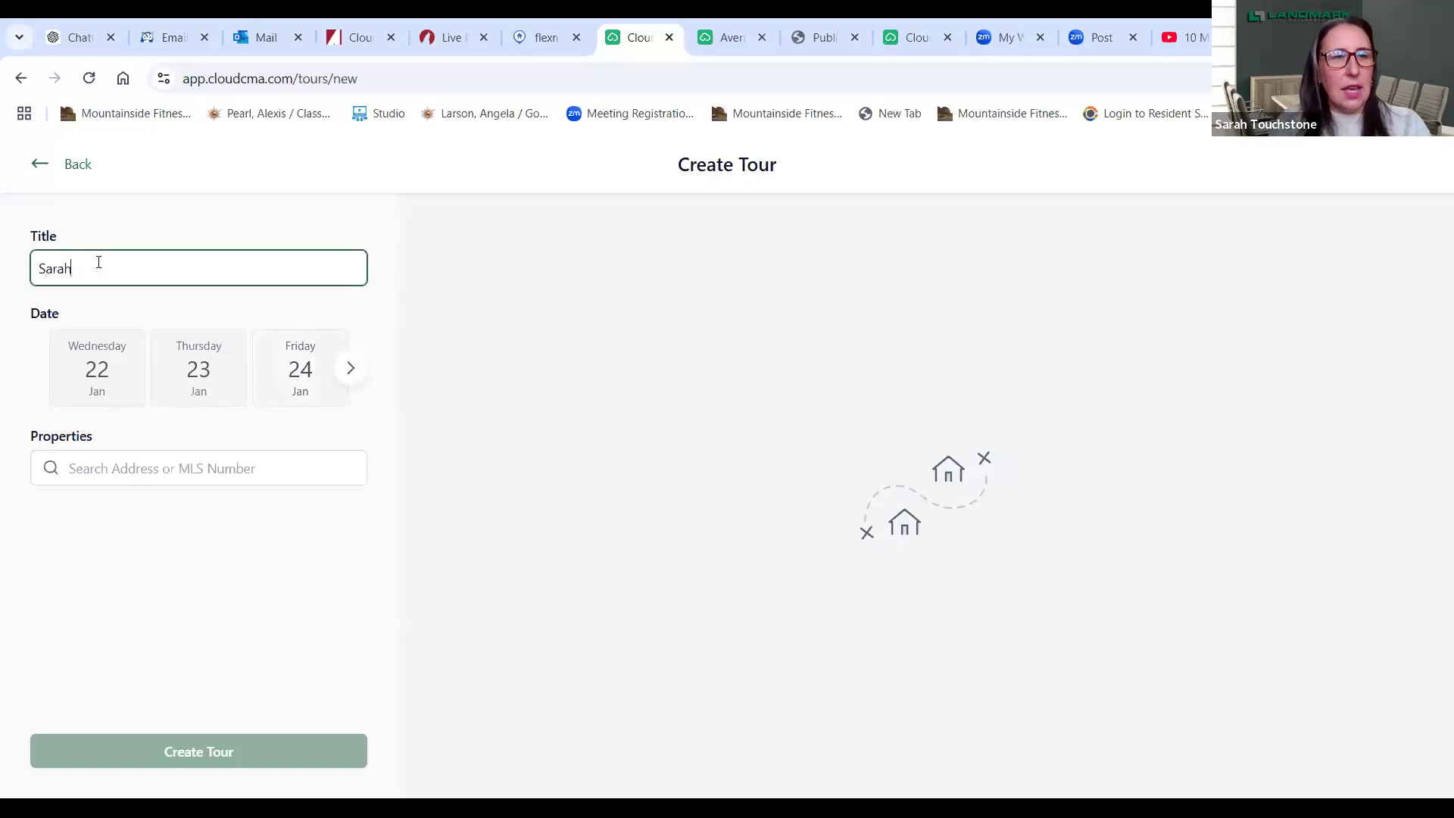
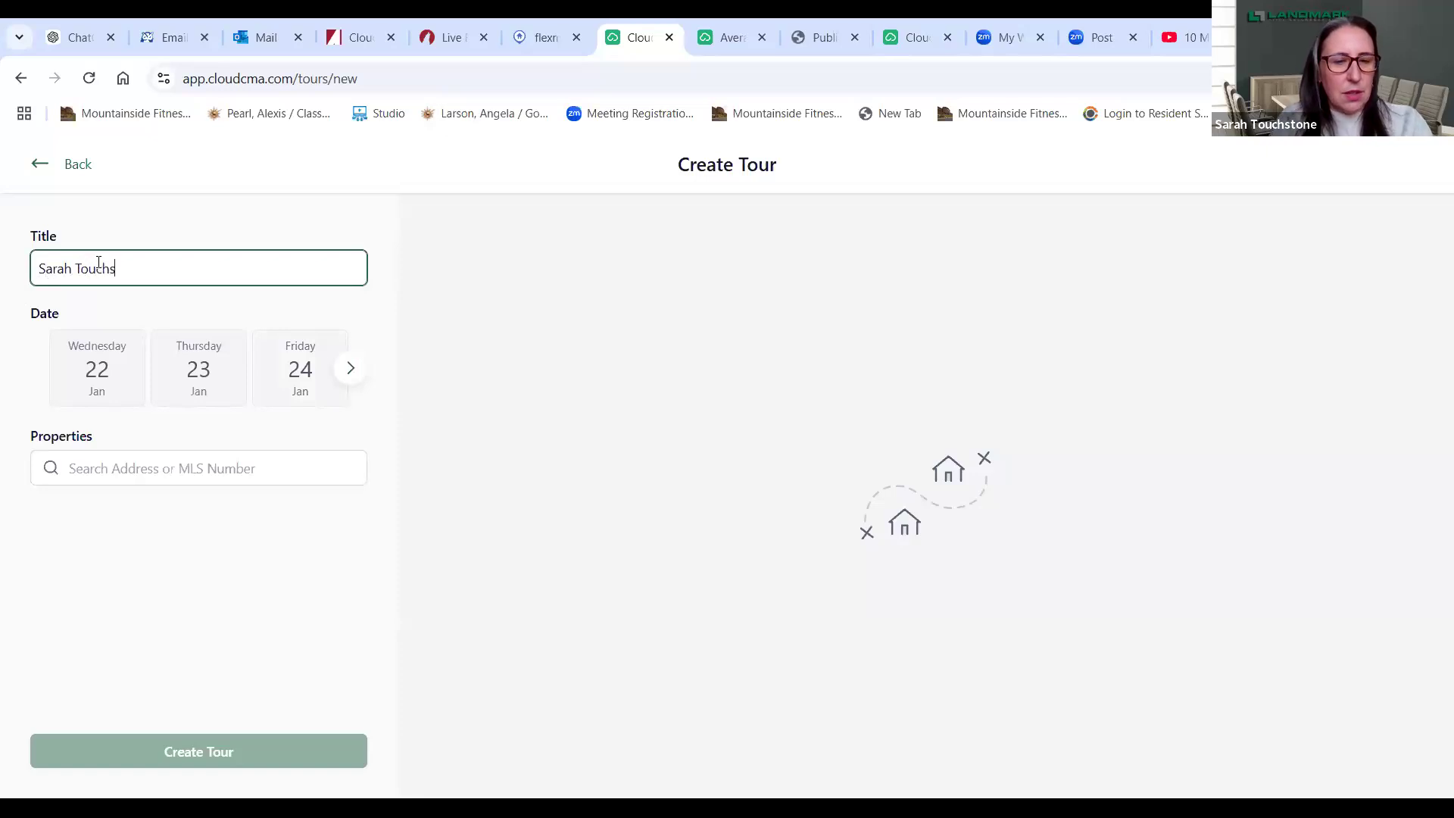
left_click(303, 371)
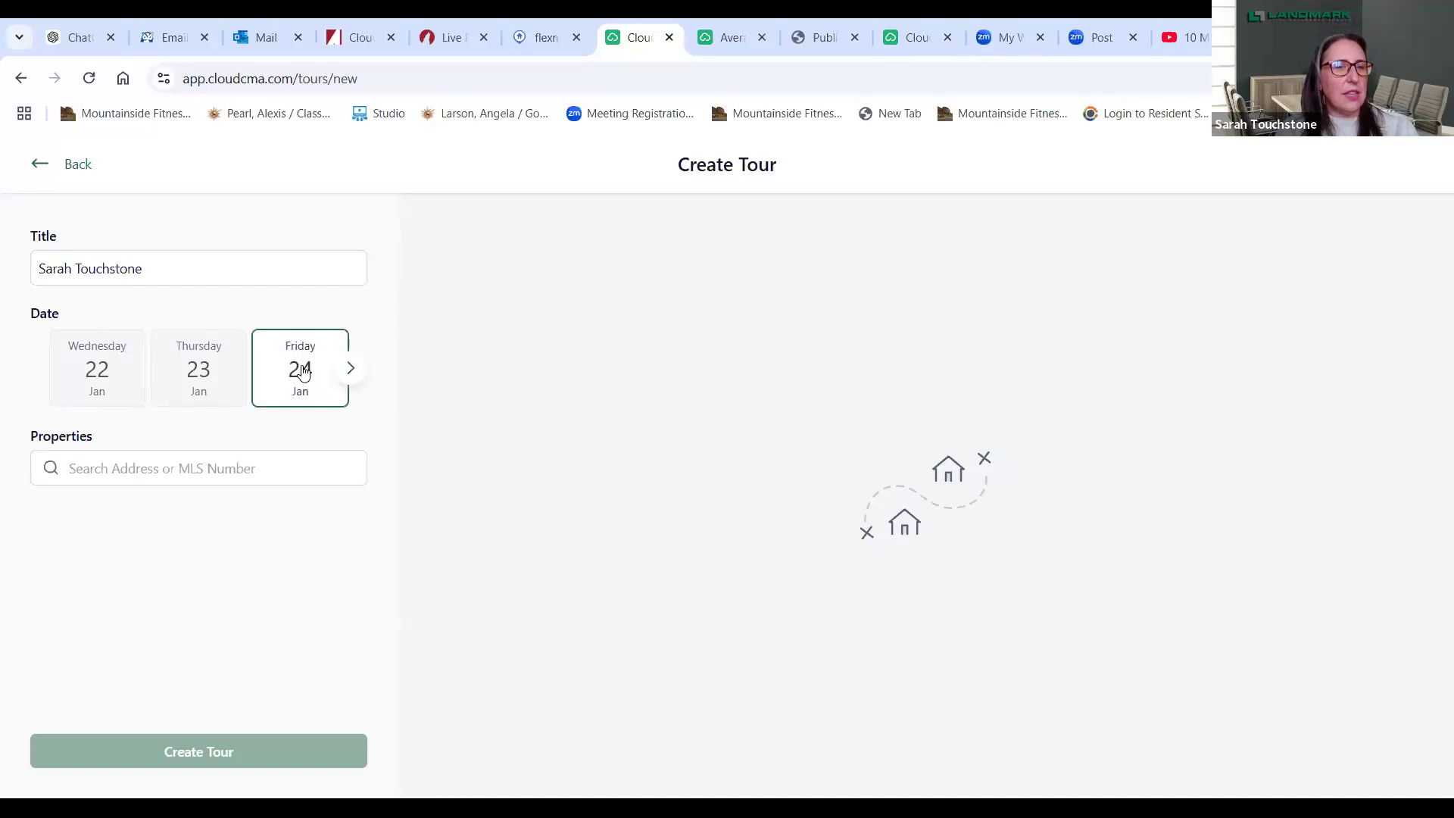
left_click(205, 468)
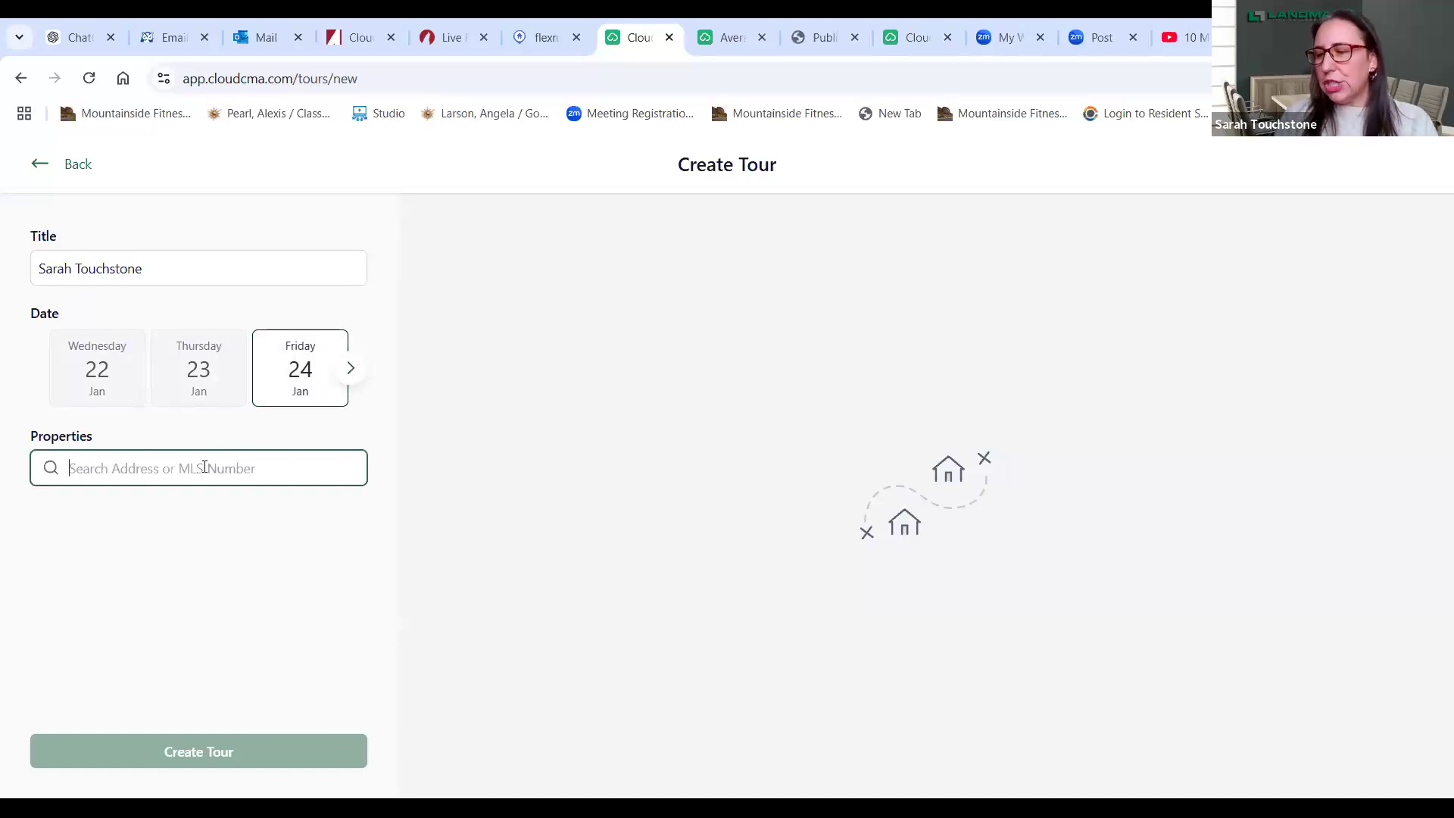
type("6")
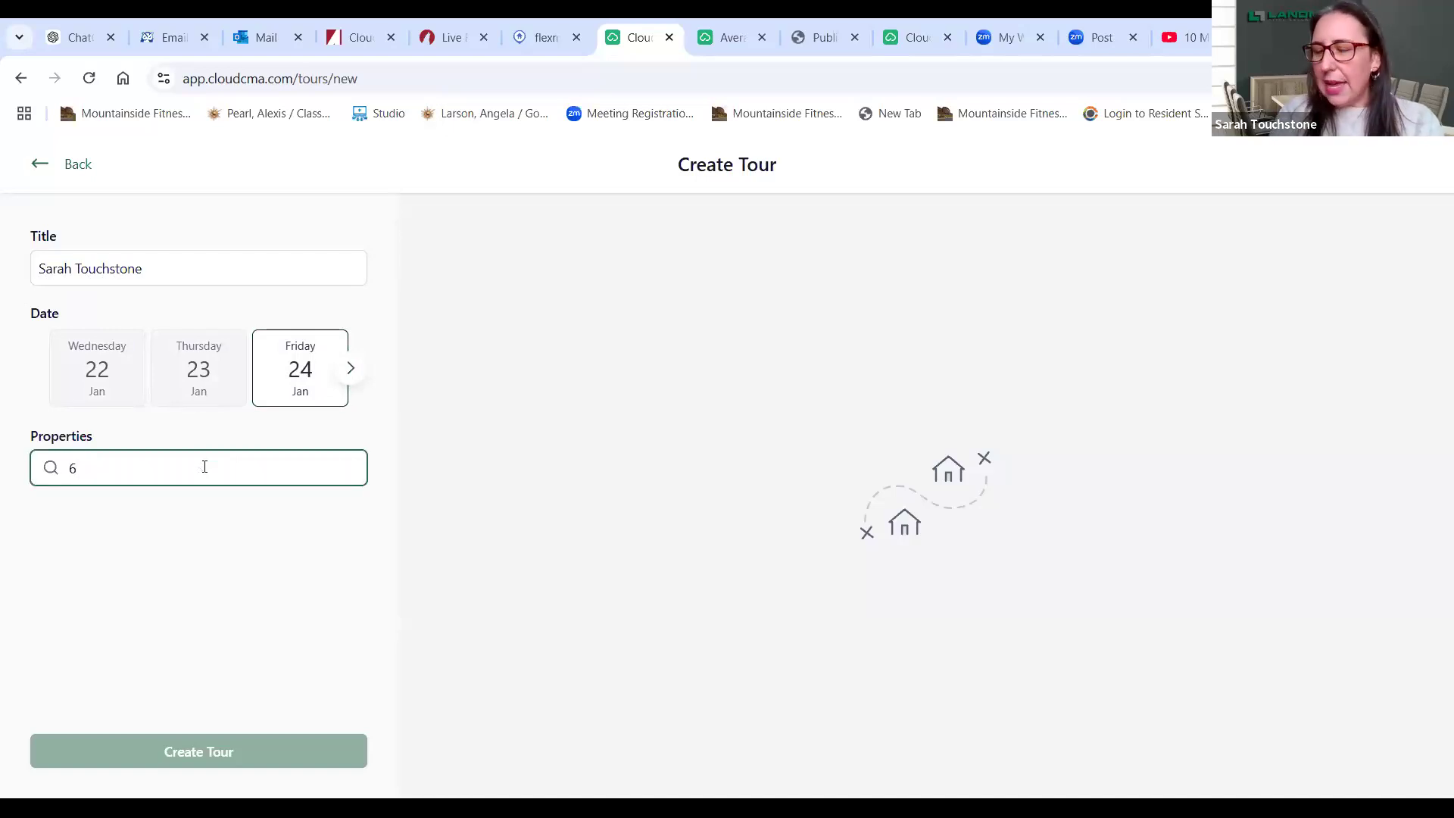
type("80")
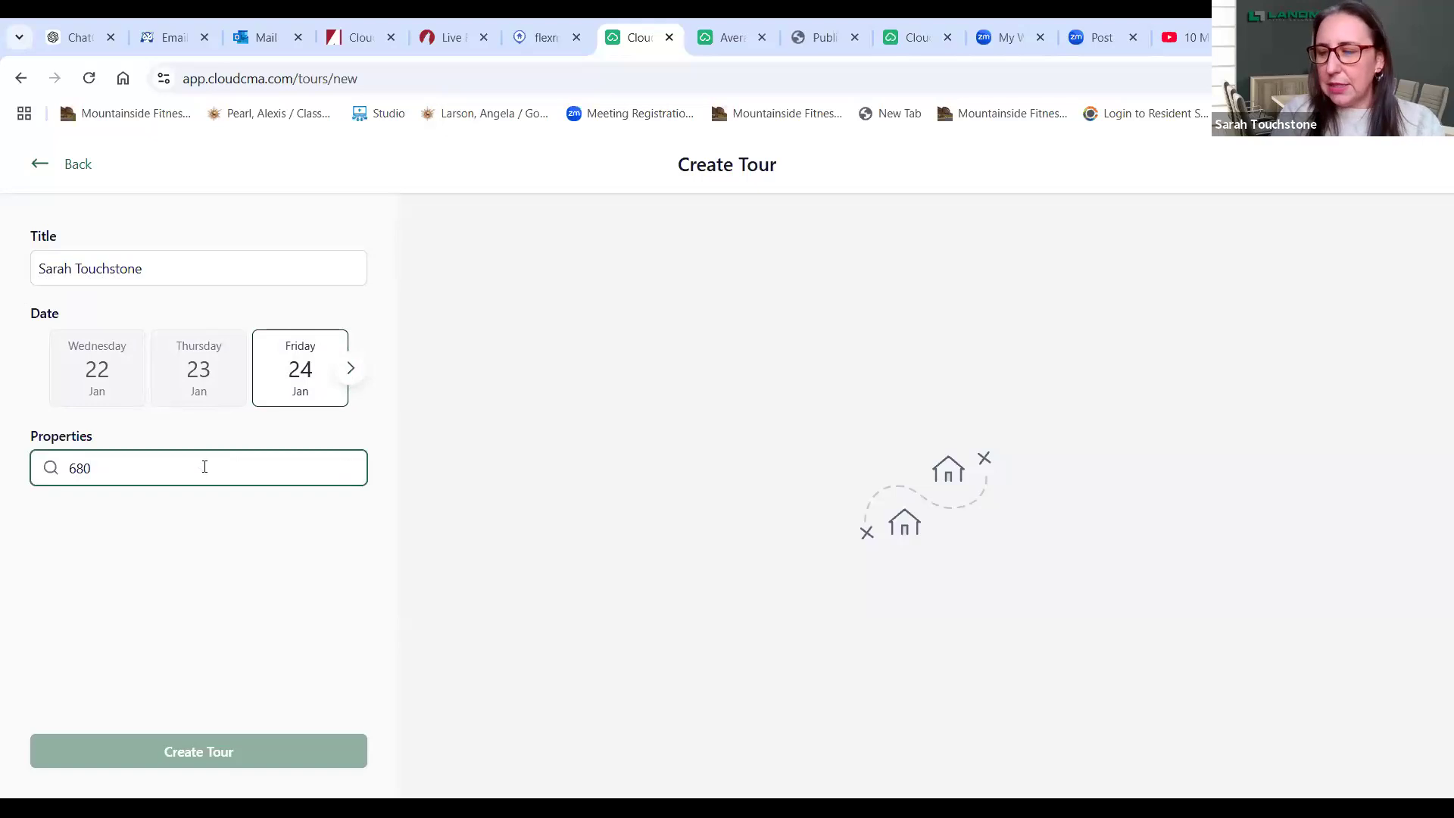
type("8224")
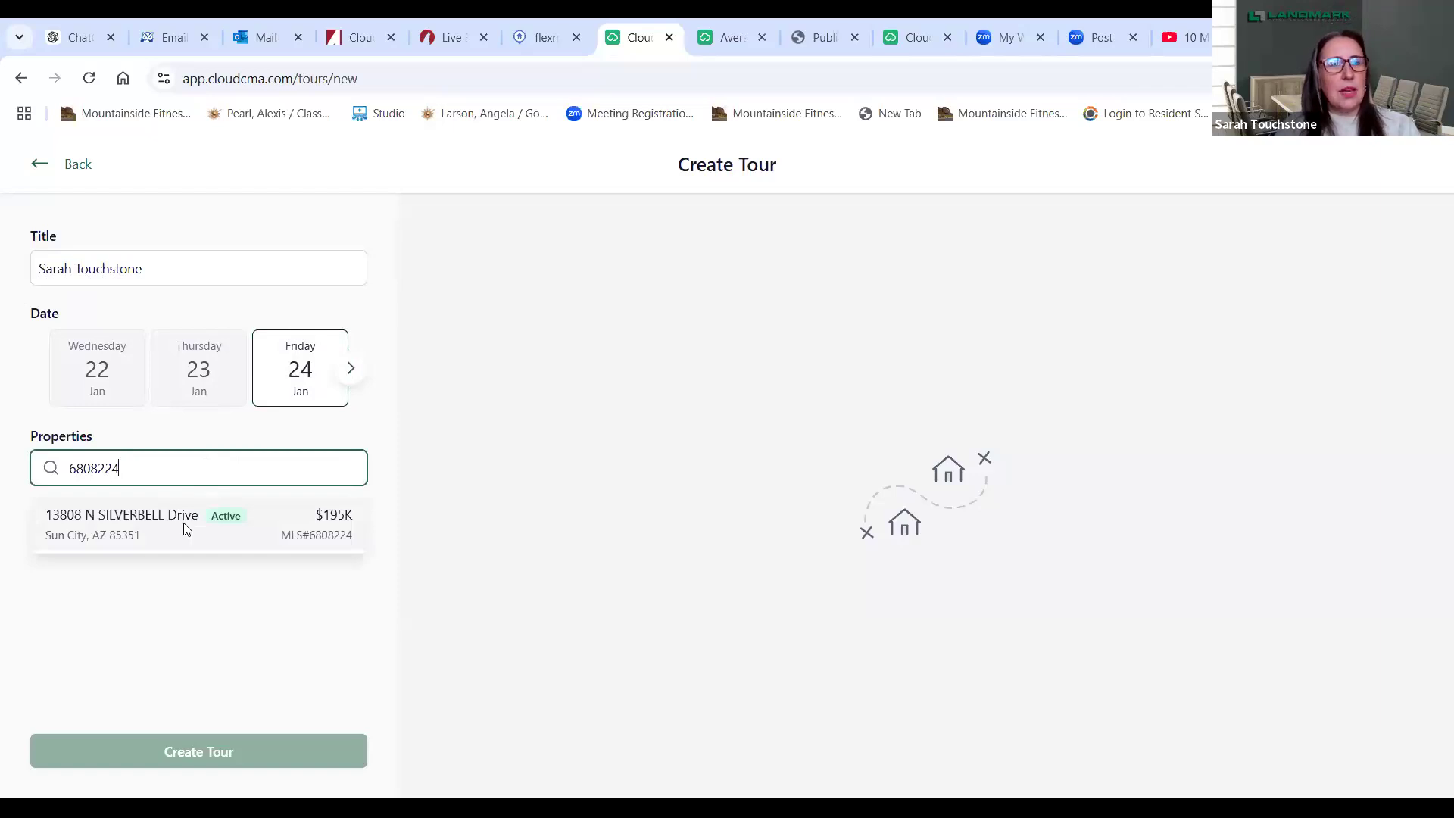
- Add the Silverbell, Wheatridge (6808198) and Yellowstone (6804608) listings, then try setting Silverbell's viewing time
left_click(185, 529)
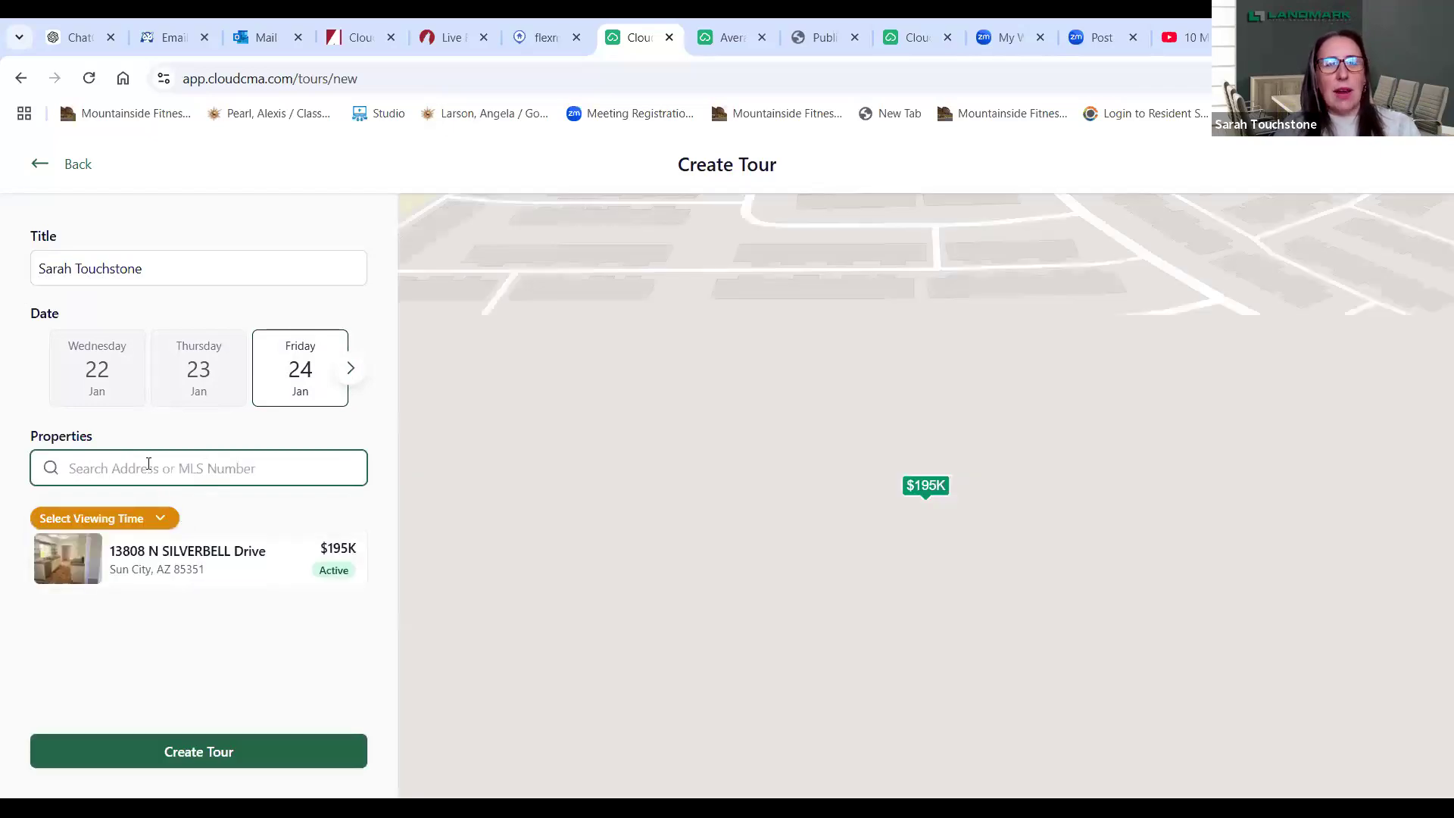
type("6")
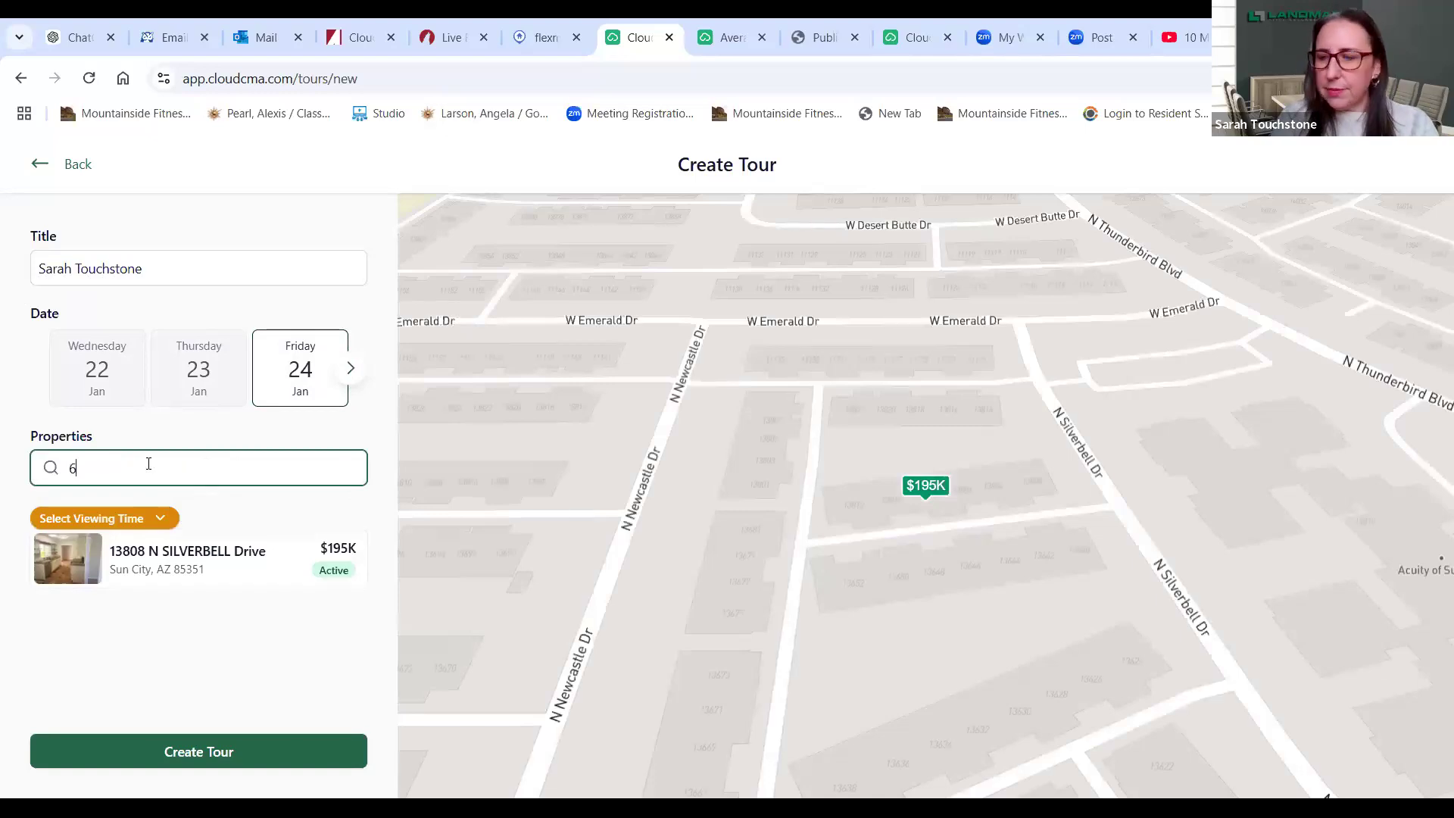
type("80819")
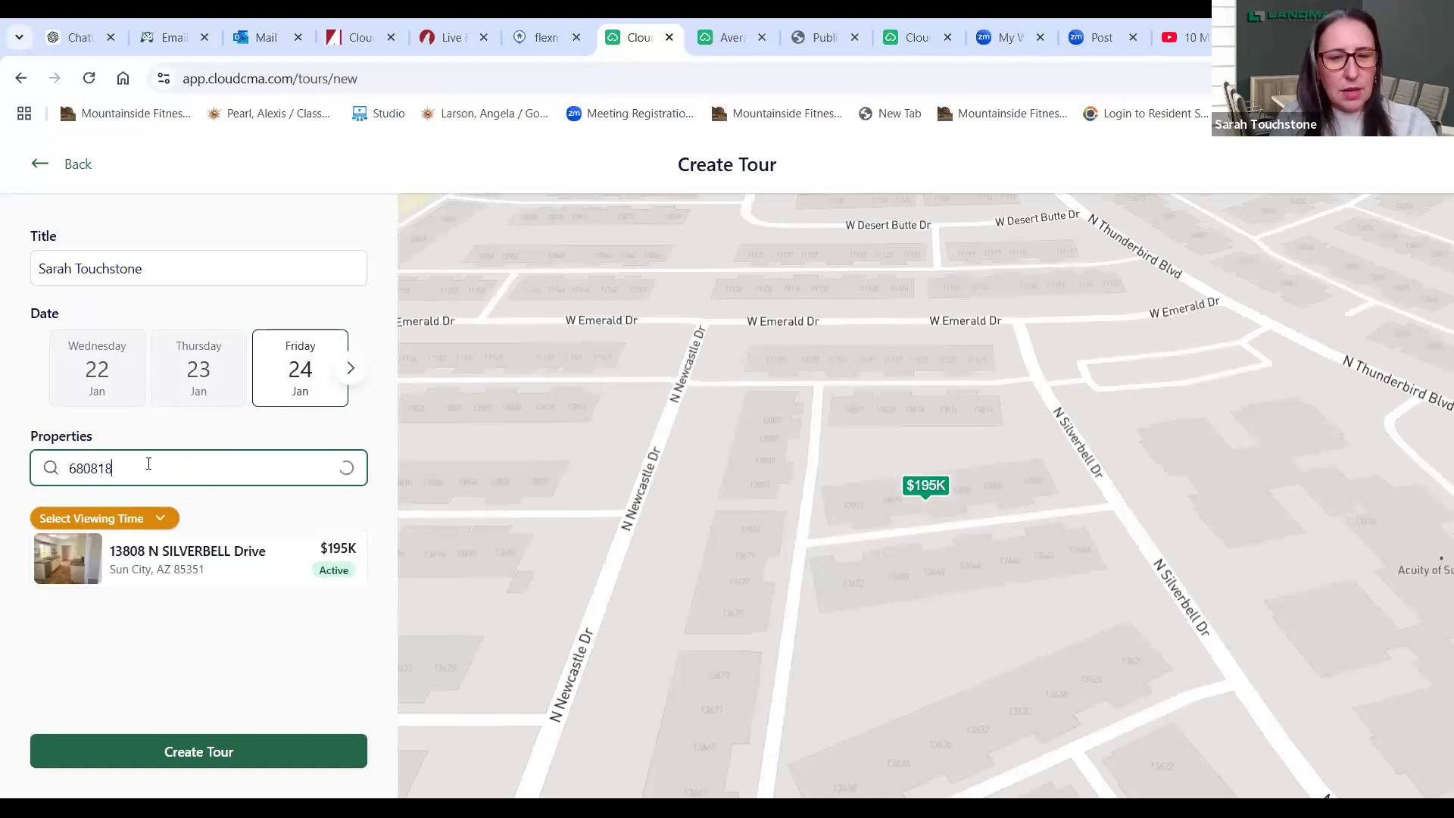
type("8")
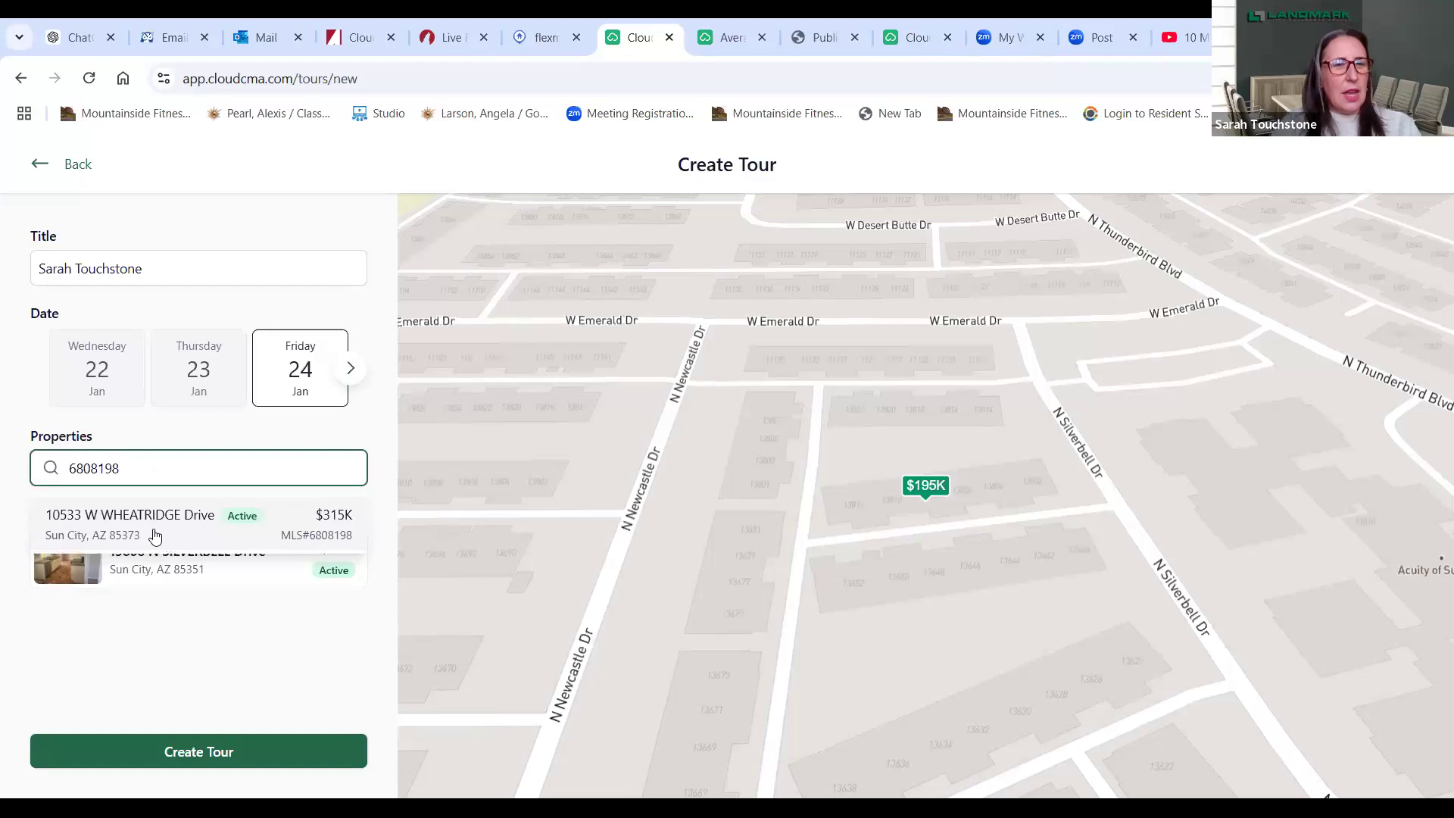
left_click(155, 531)
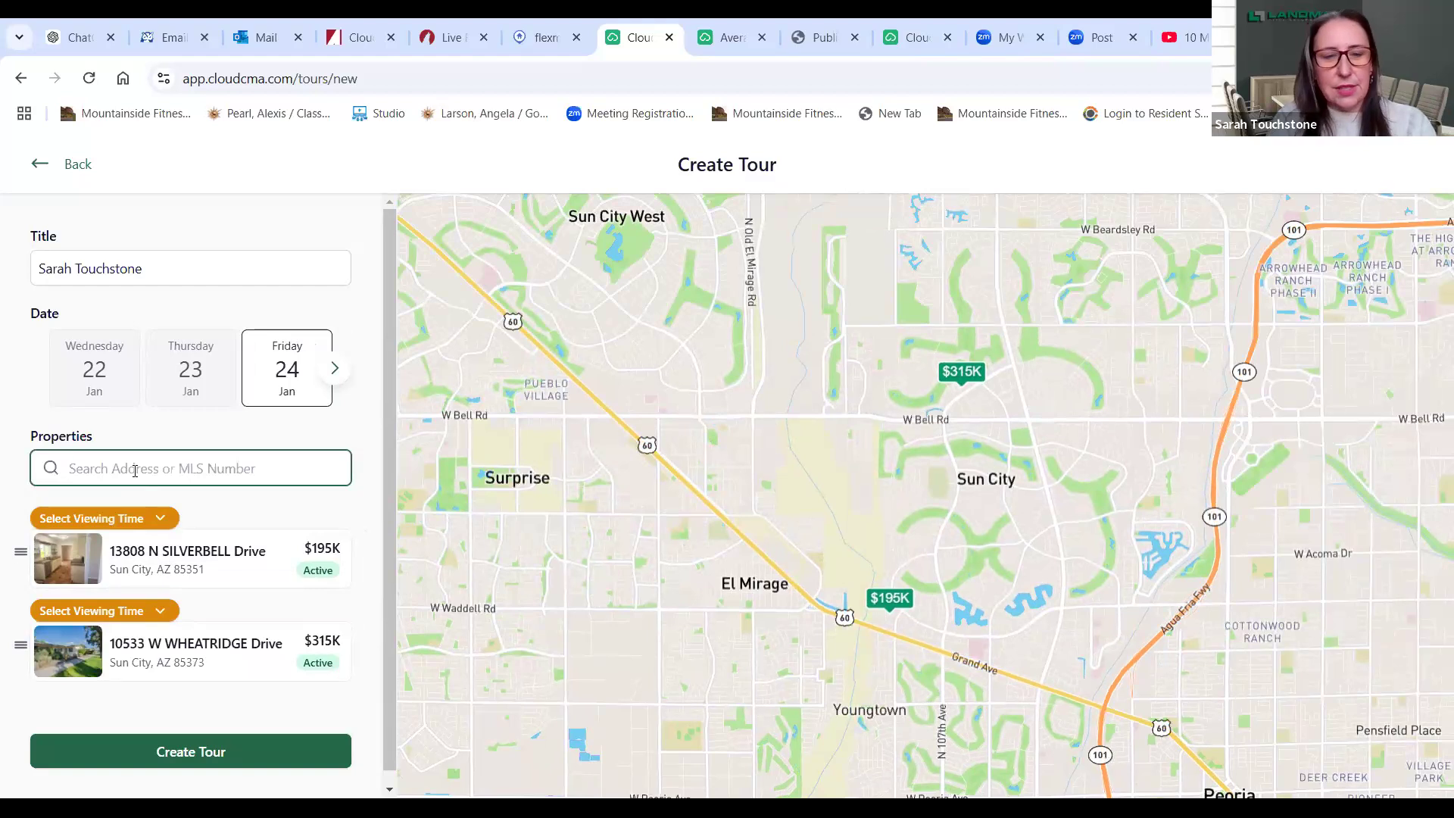
type("68")
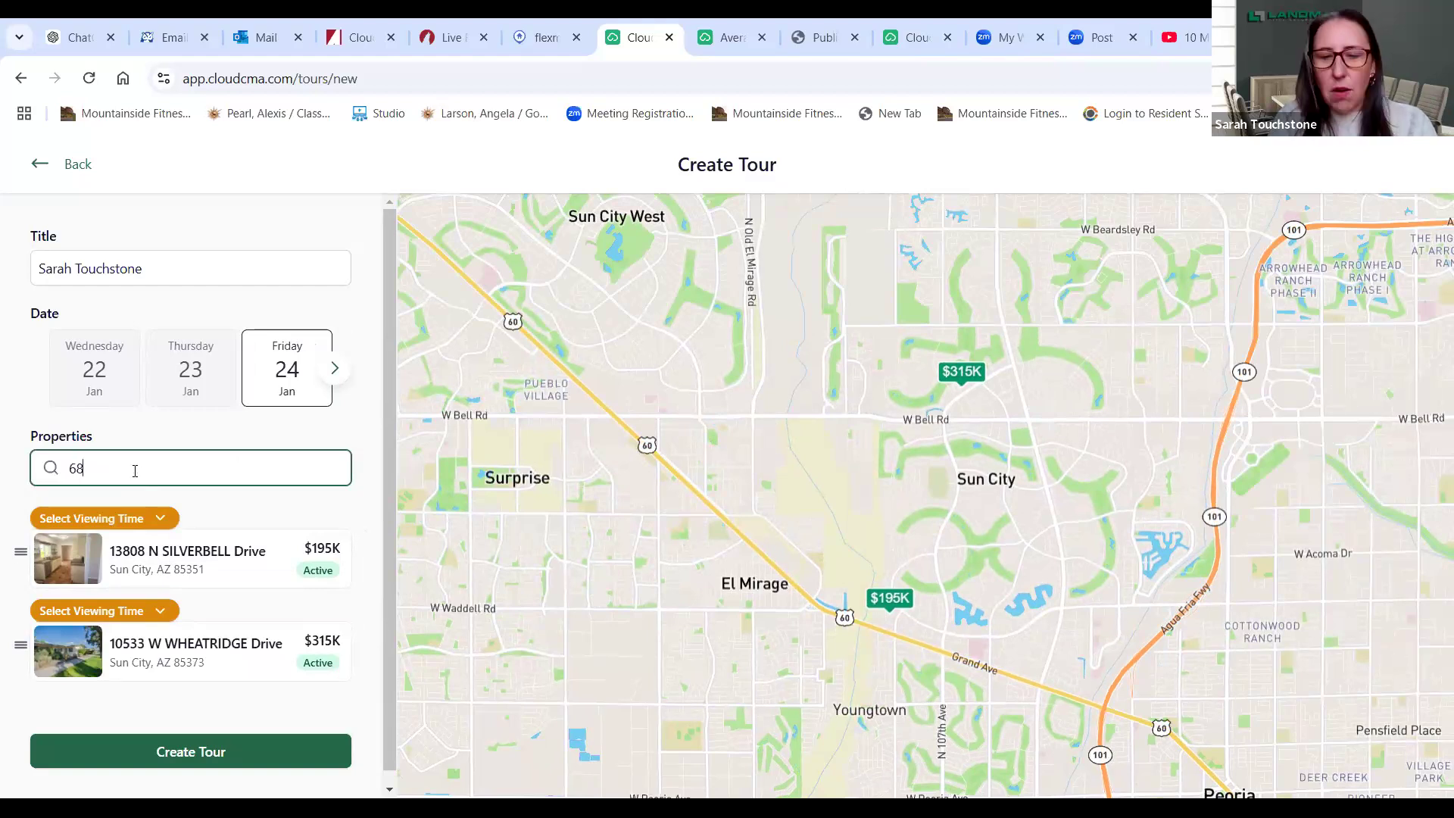
type("0")
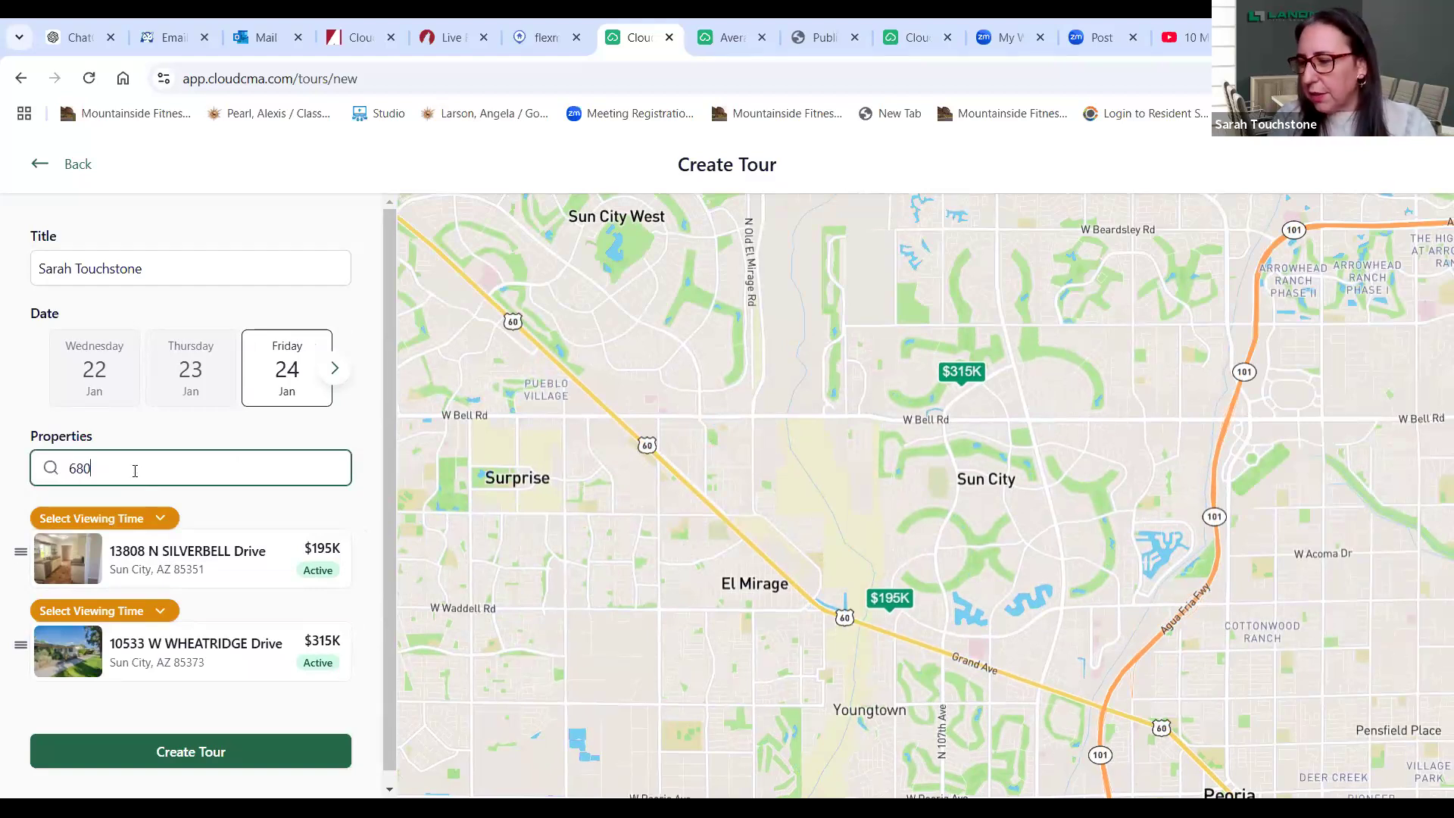
type("46")
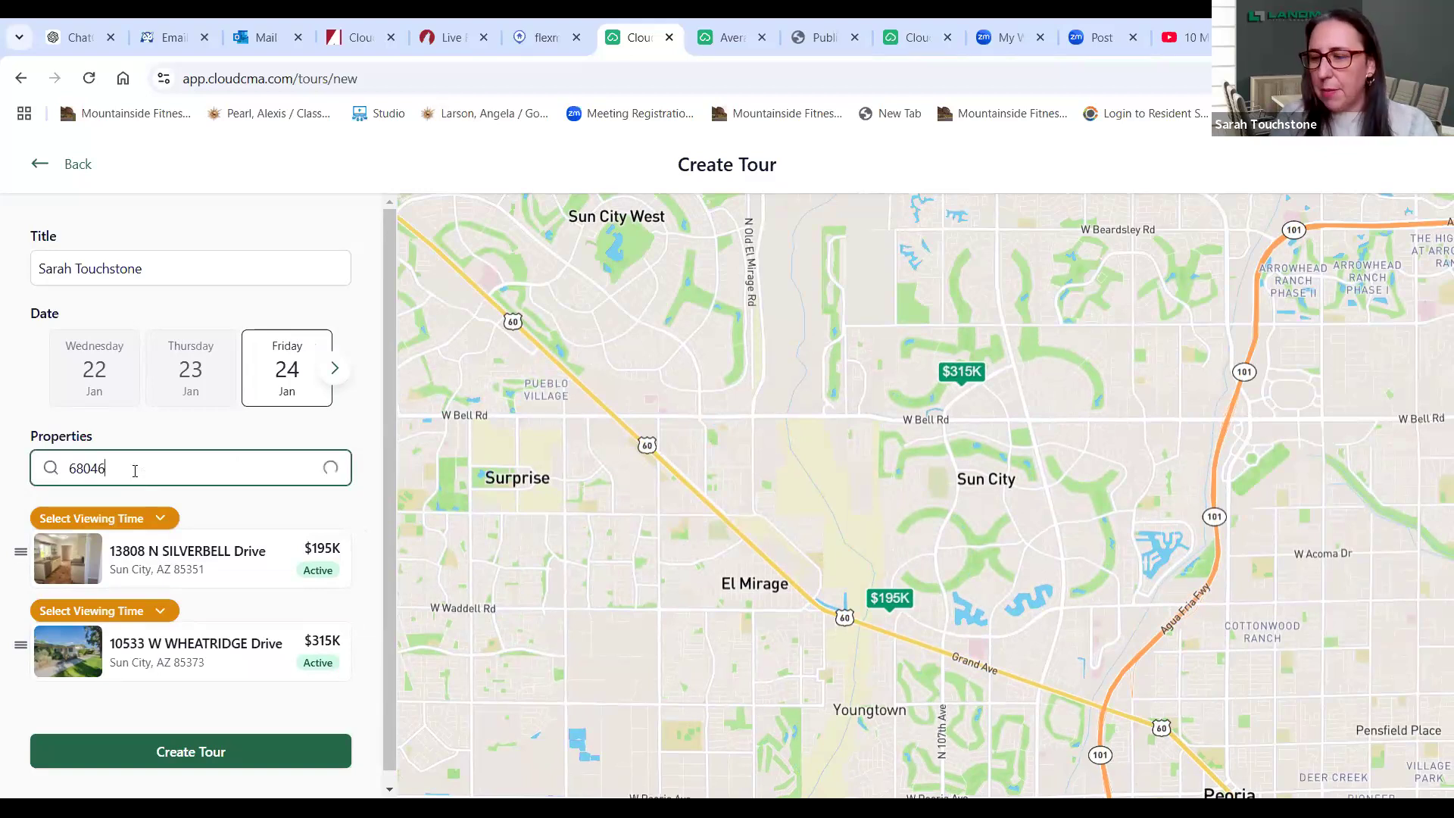
type("08")
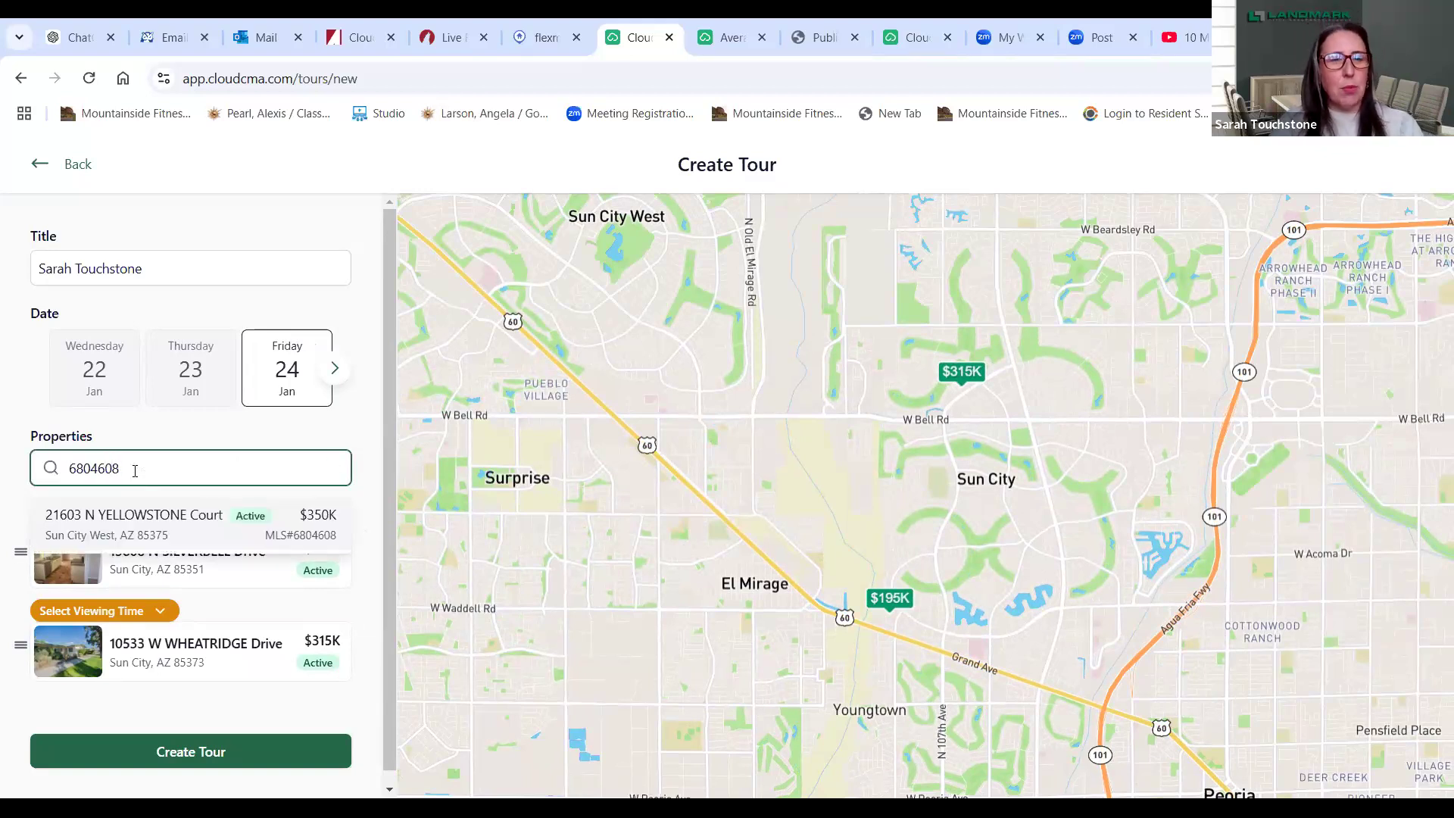
left_click(146, 523)
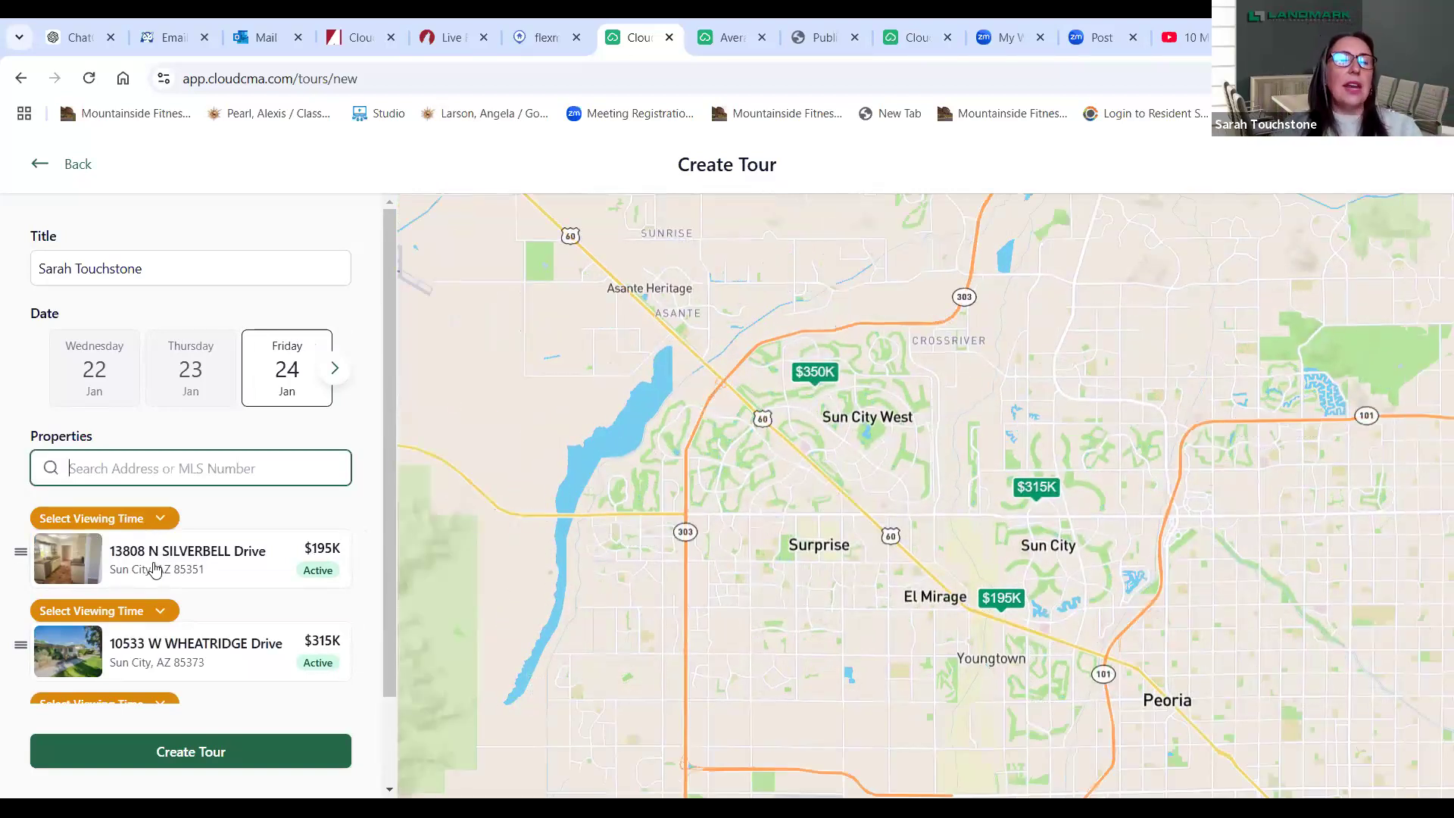
left_click(128, 528)
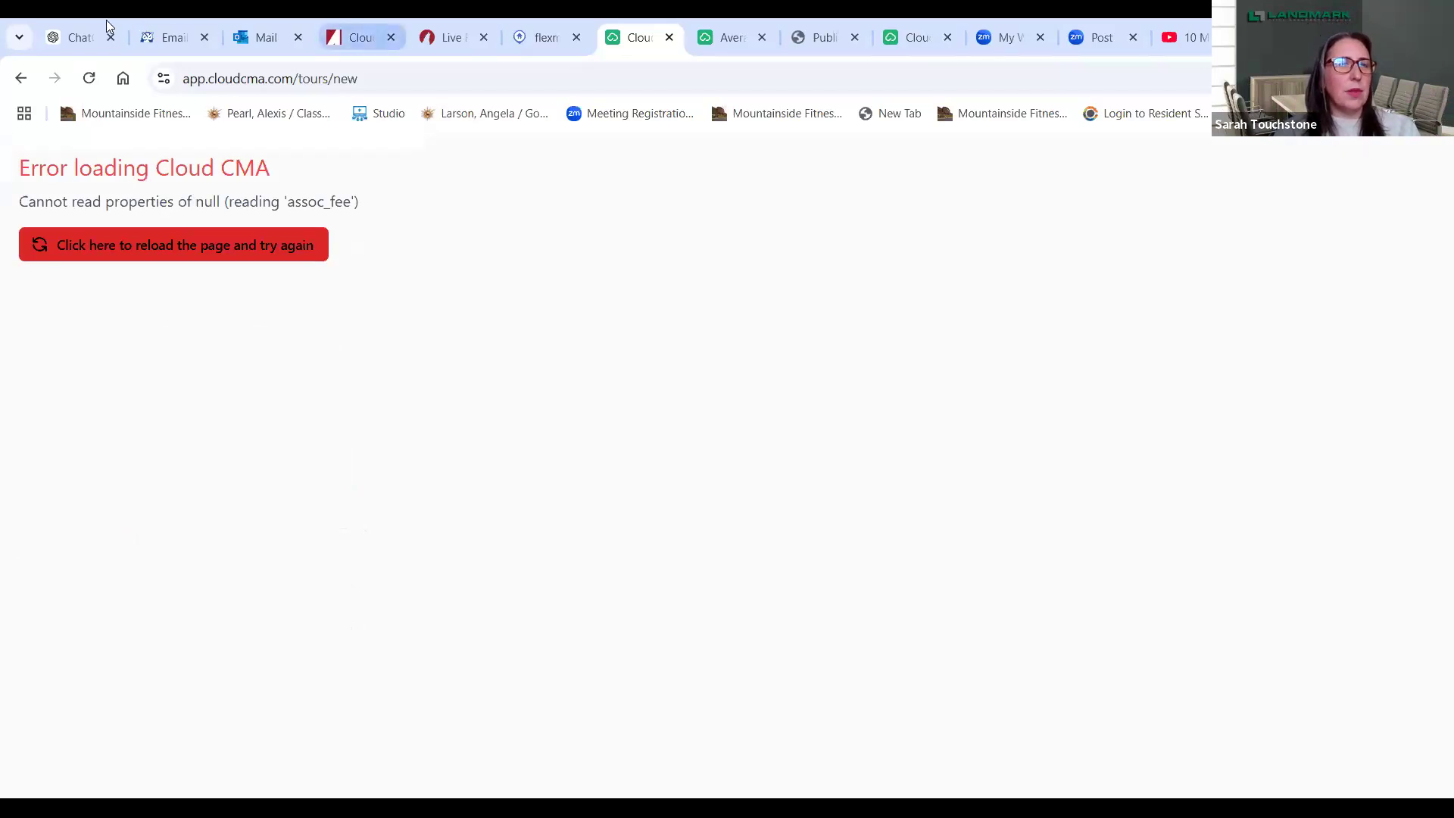
- Go back and reload the page to clear the Cloud CMA loading error
left_click(19, 79)
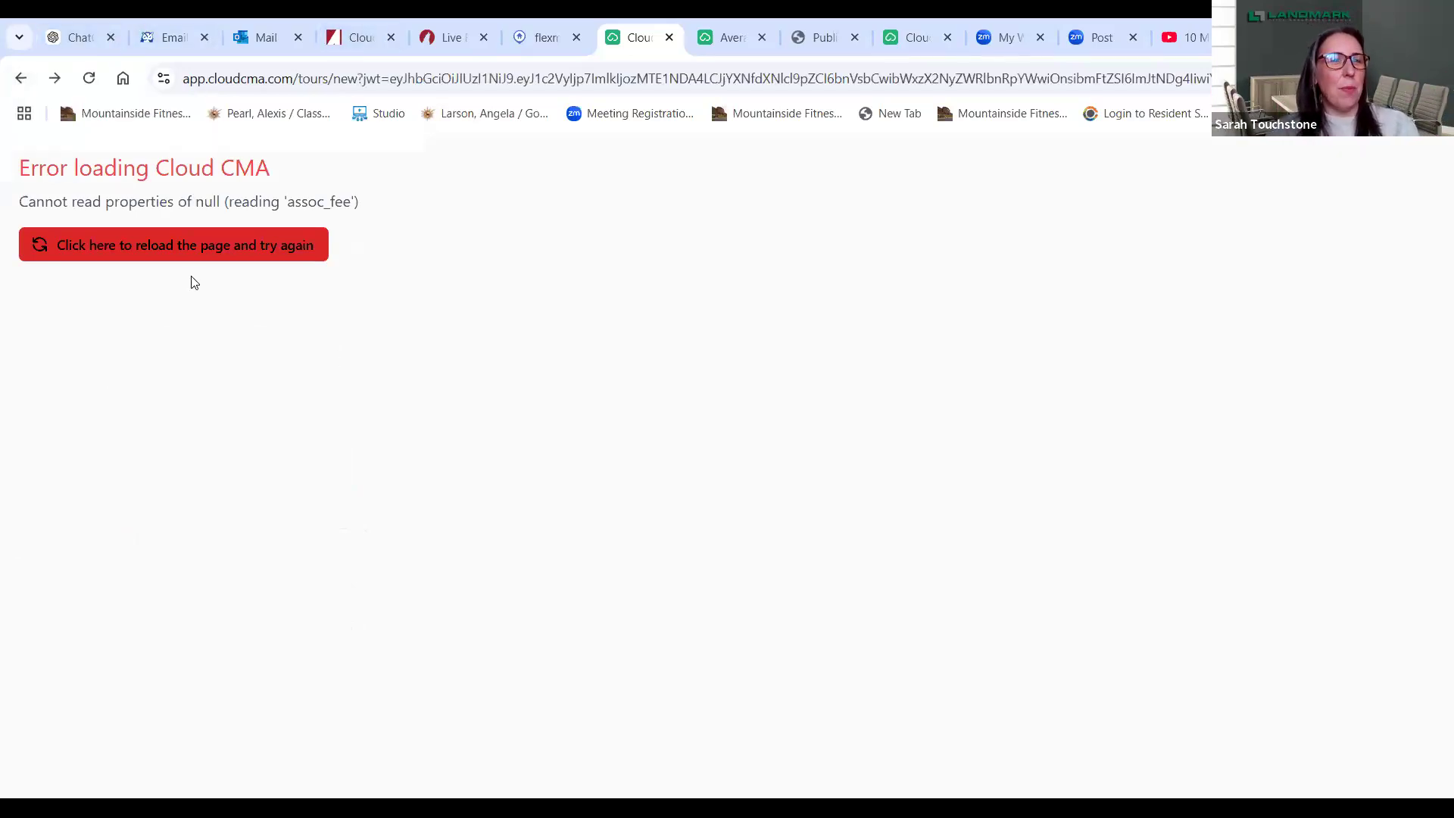
left_click(164, 245)
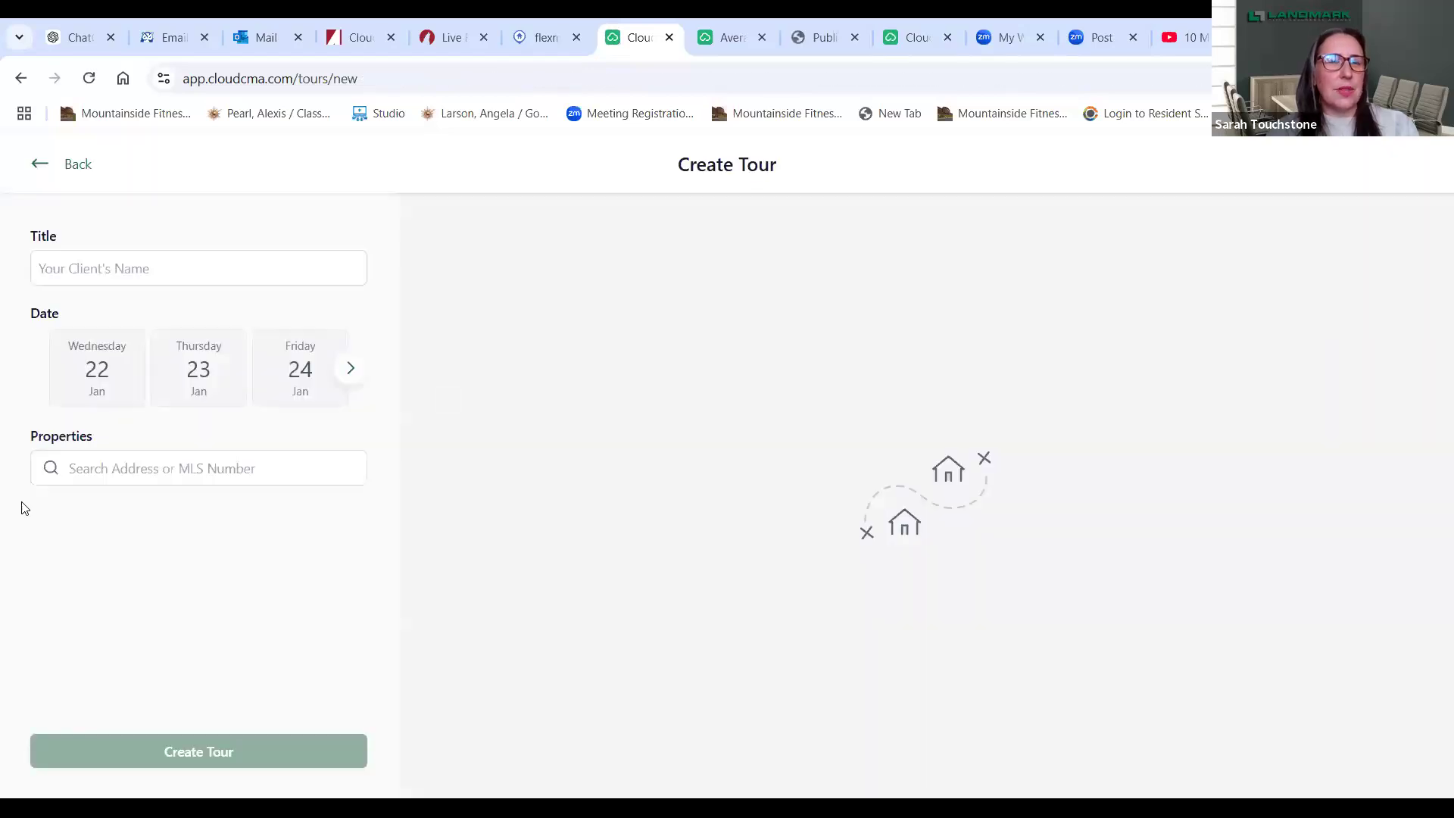
- Re-enter the client's name as the tour title and pick Friday 24 Jan
left_click(190, 263)
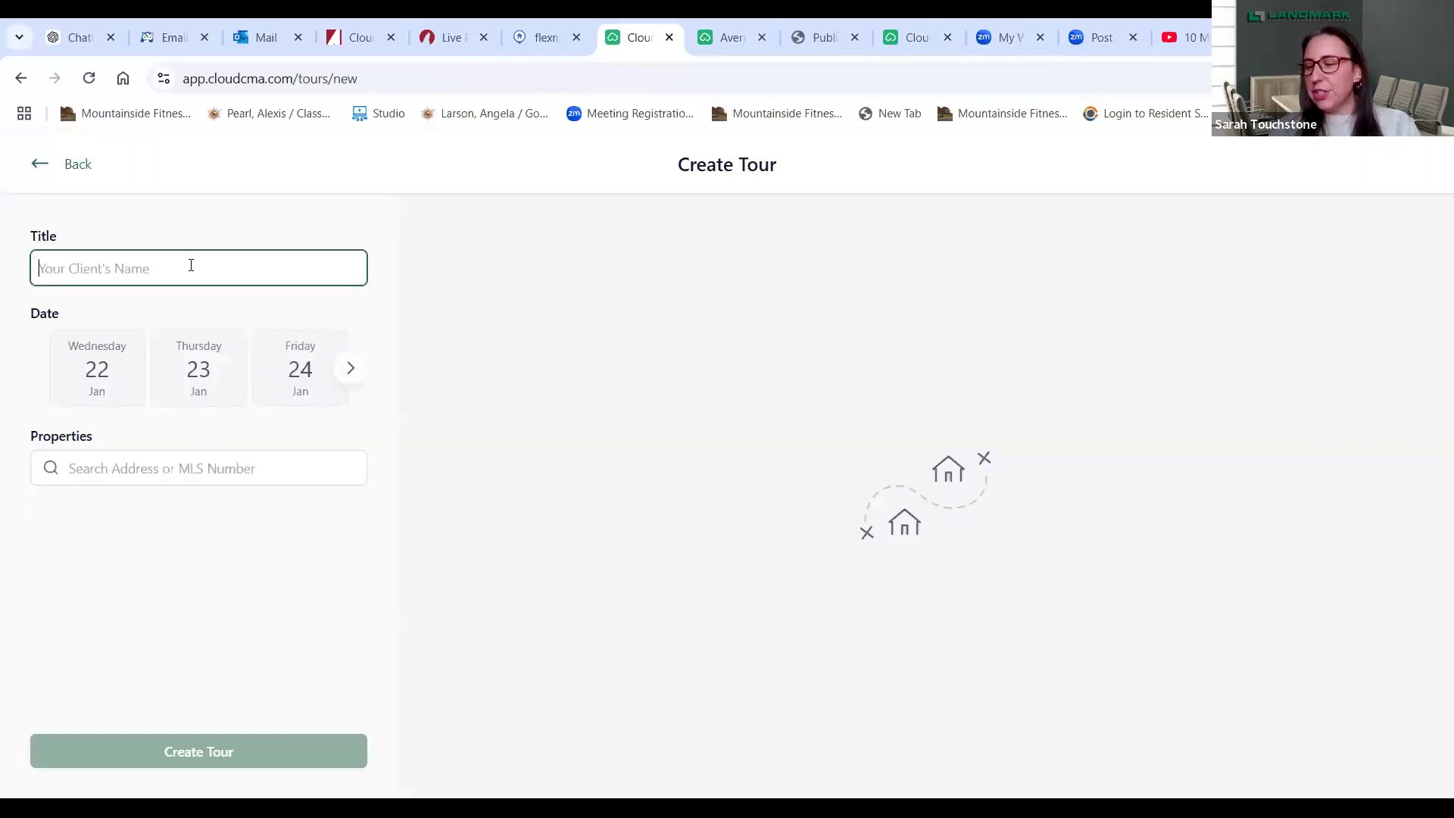
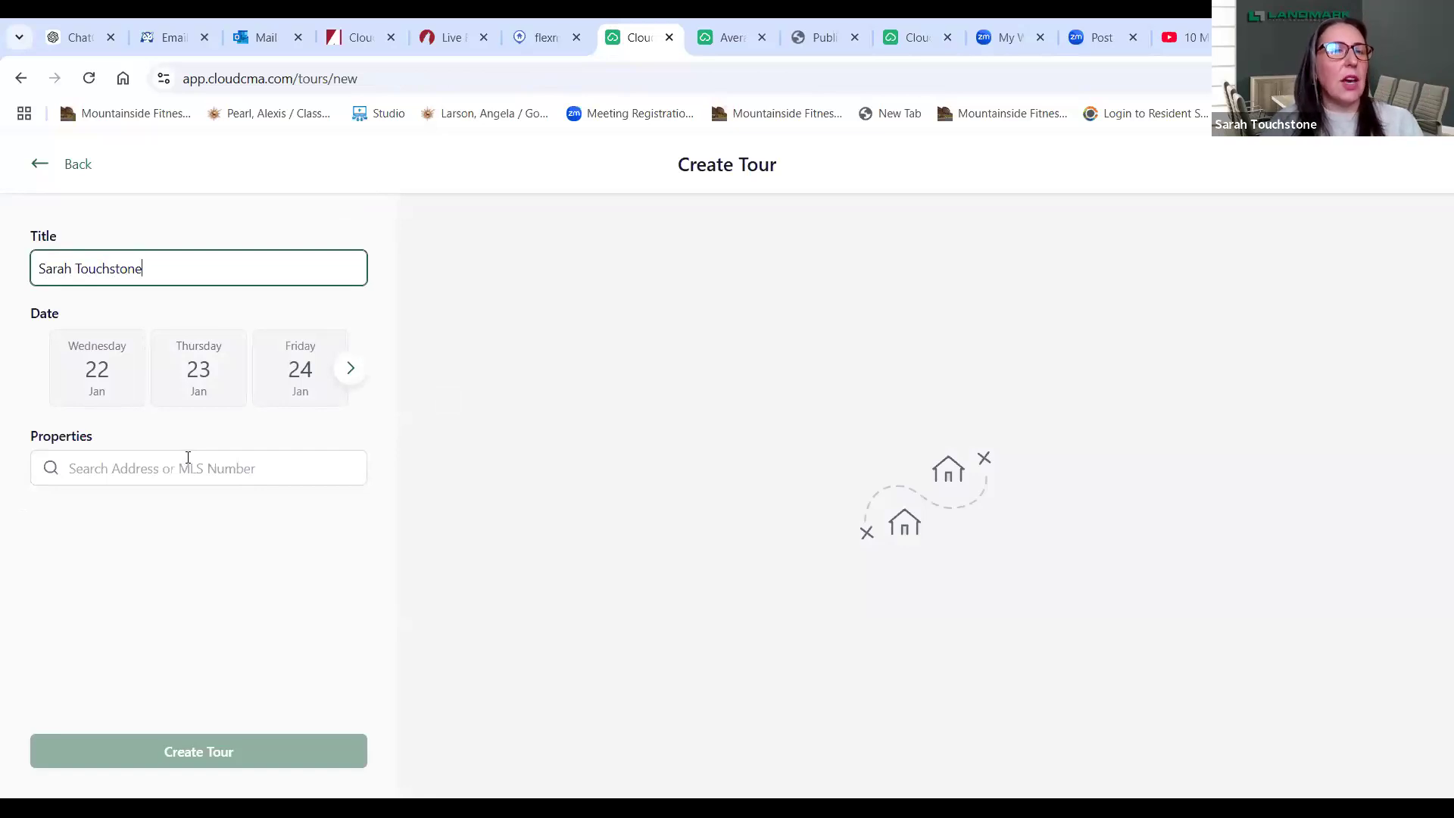
left_click(298, 390)
- Add Silverbell (808226), Wheatridge (6808198) and Yellowstone (6804608) listings to the tour
left_click(216, 469)
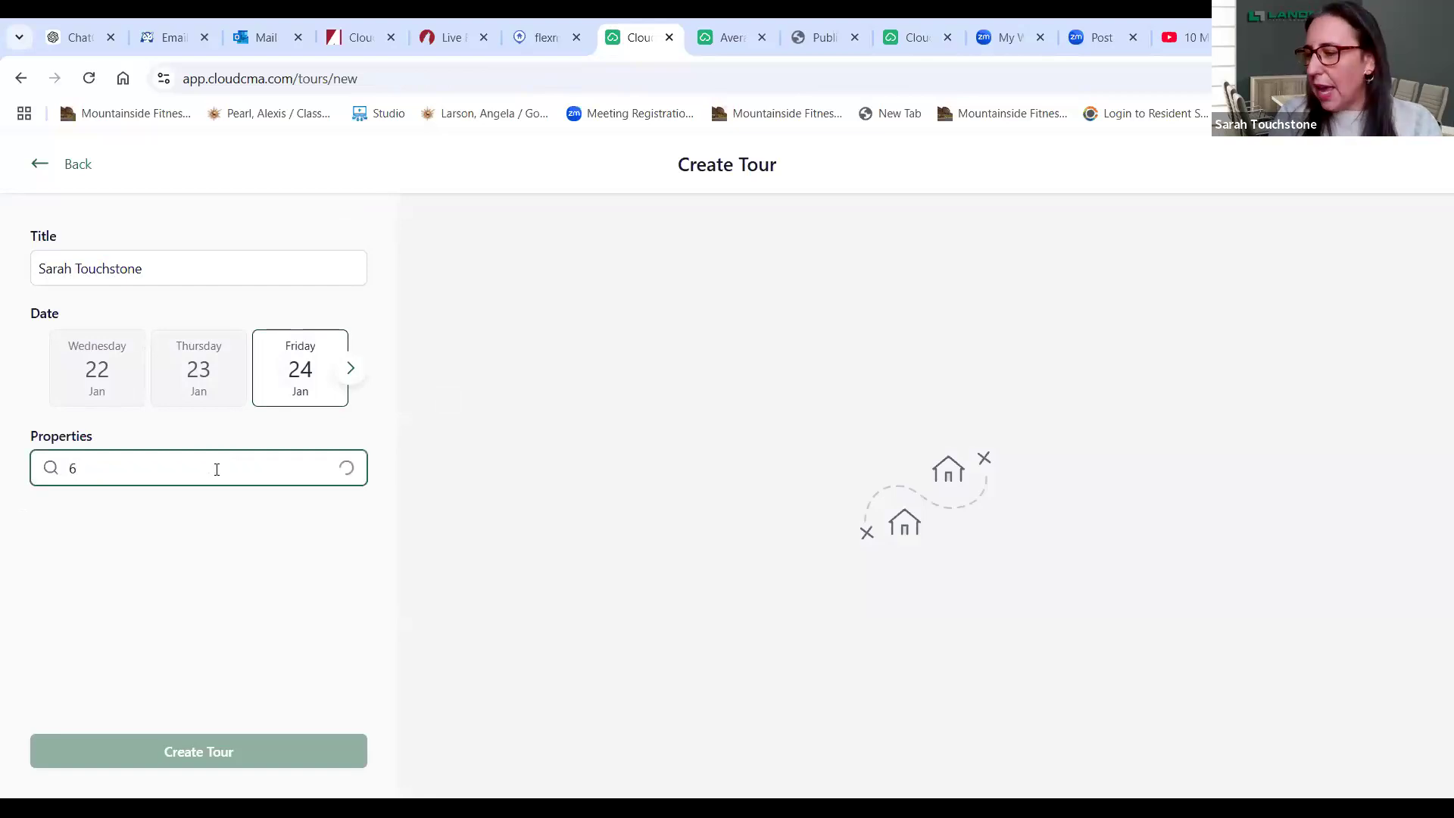
type("80")
type("822")
type("6")
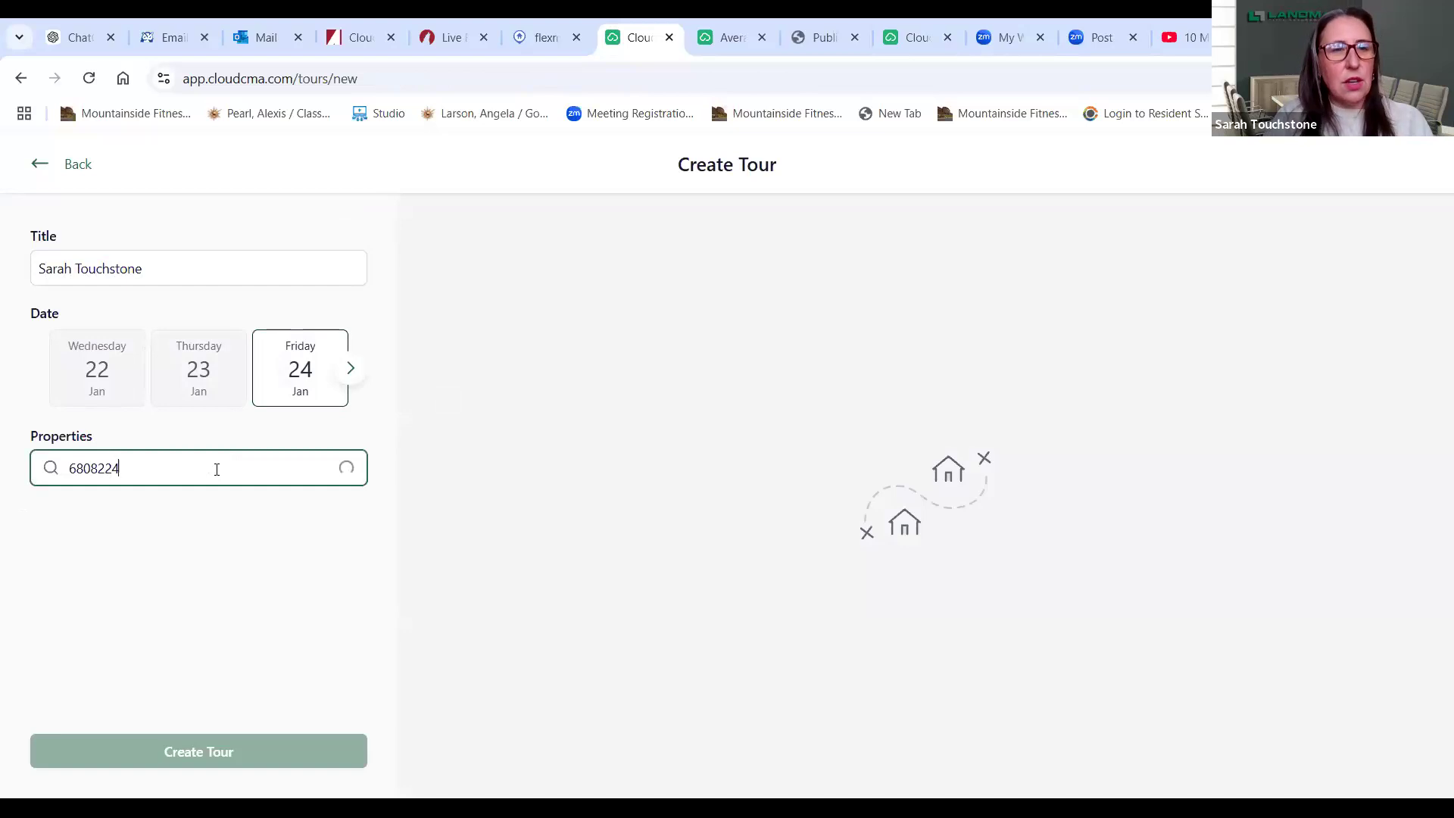
left_click(220, 530)
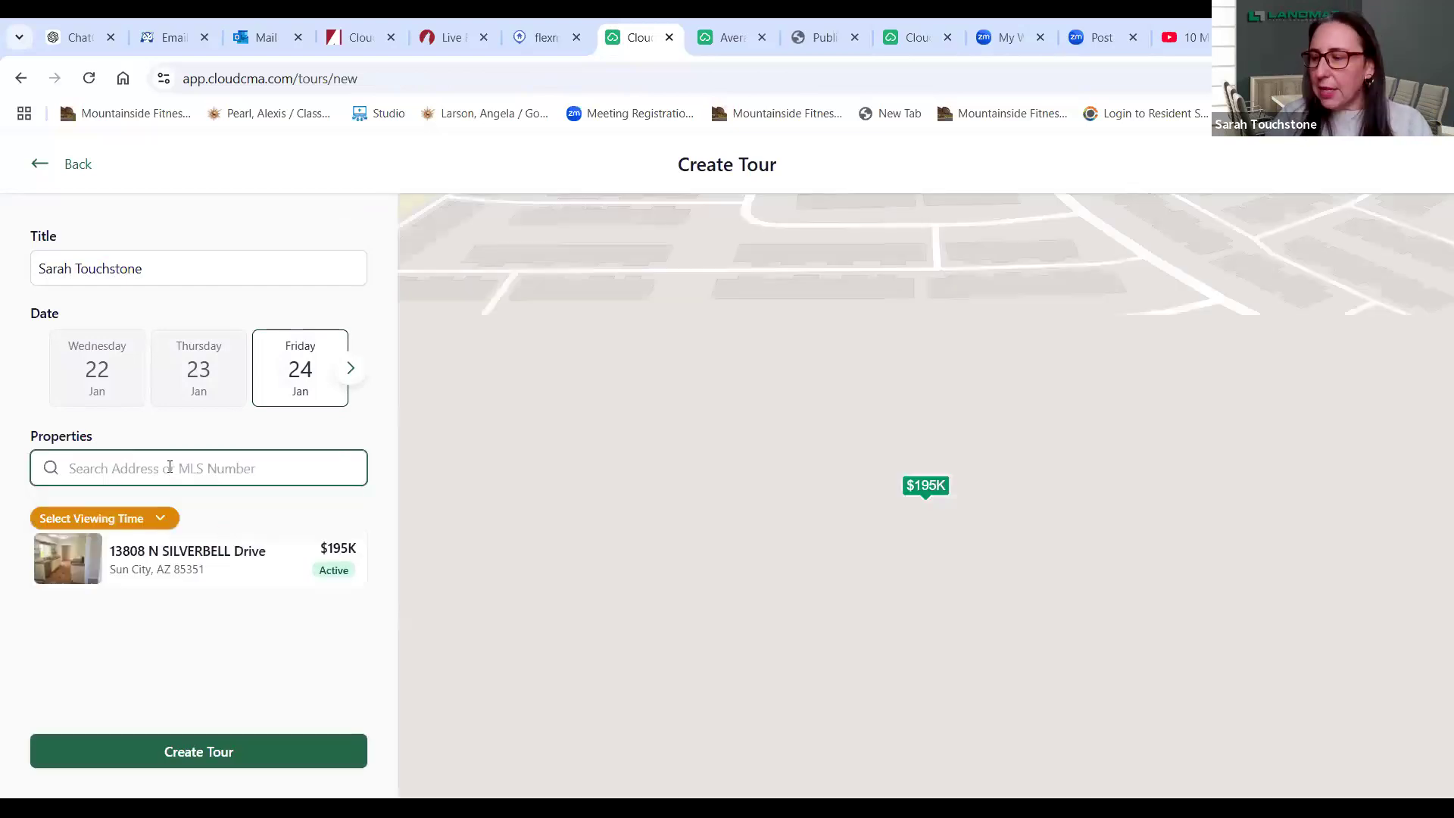
type("6808")
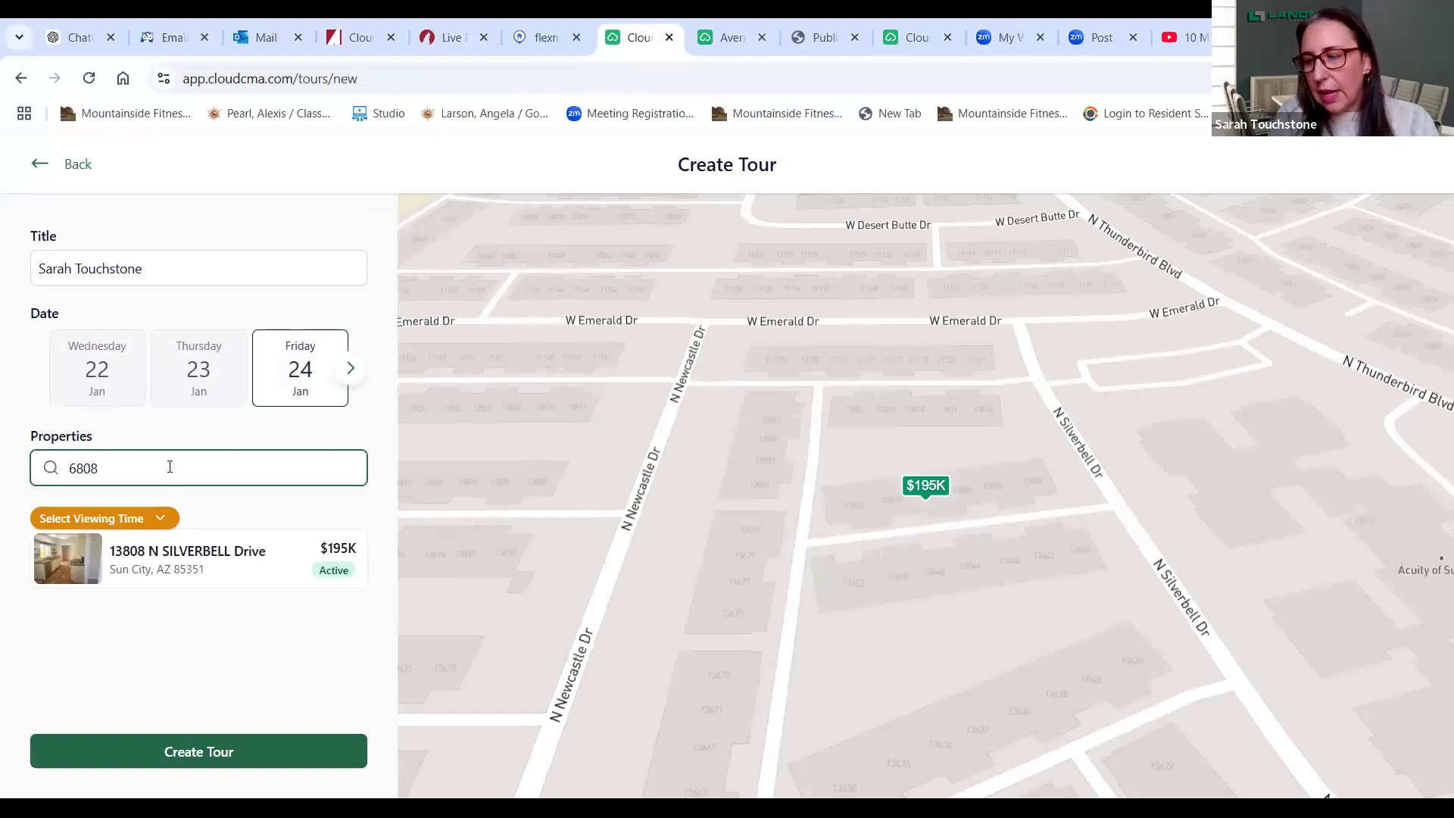
type("198")
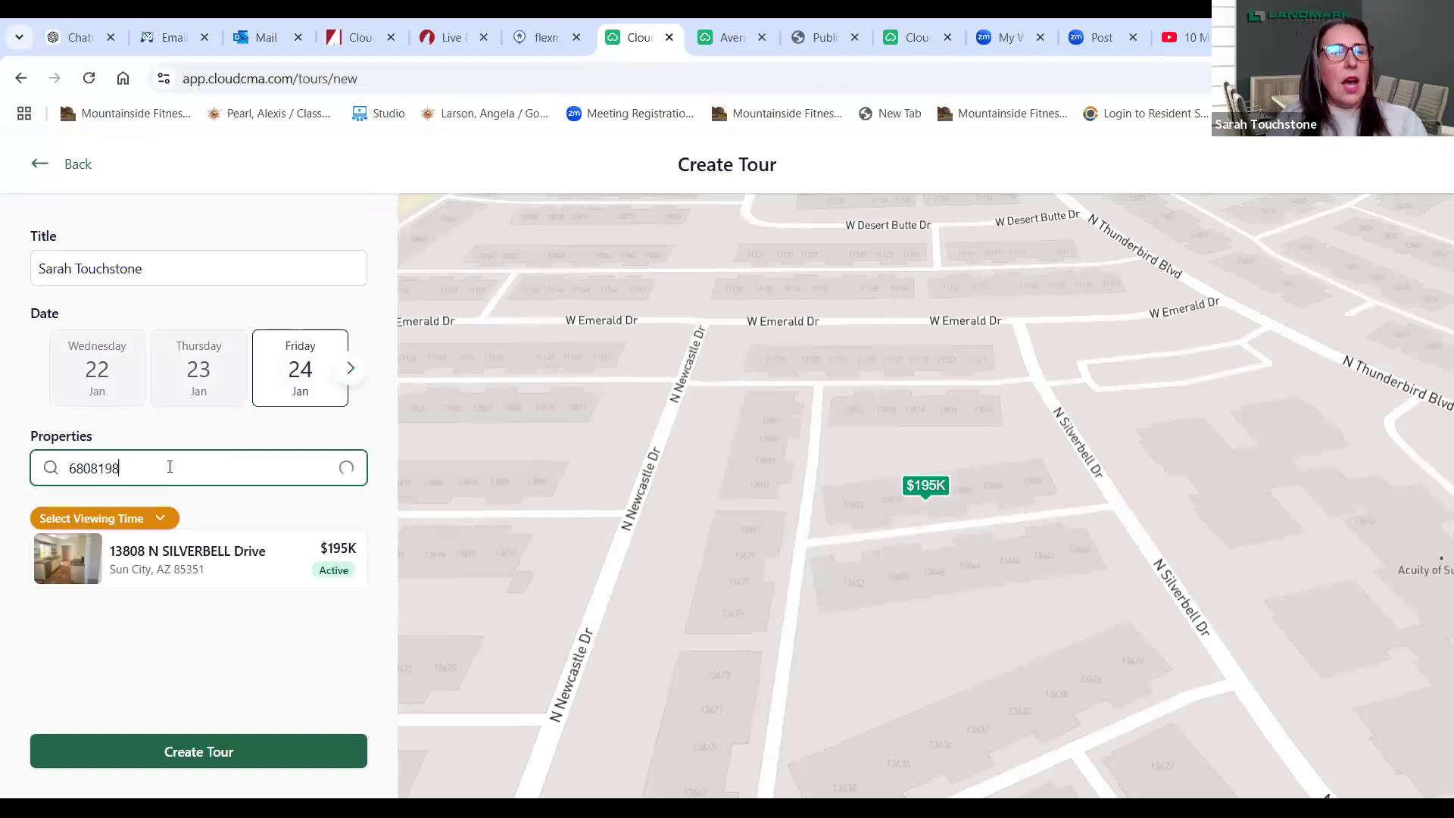
left_click(173, 530)
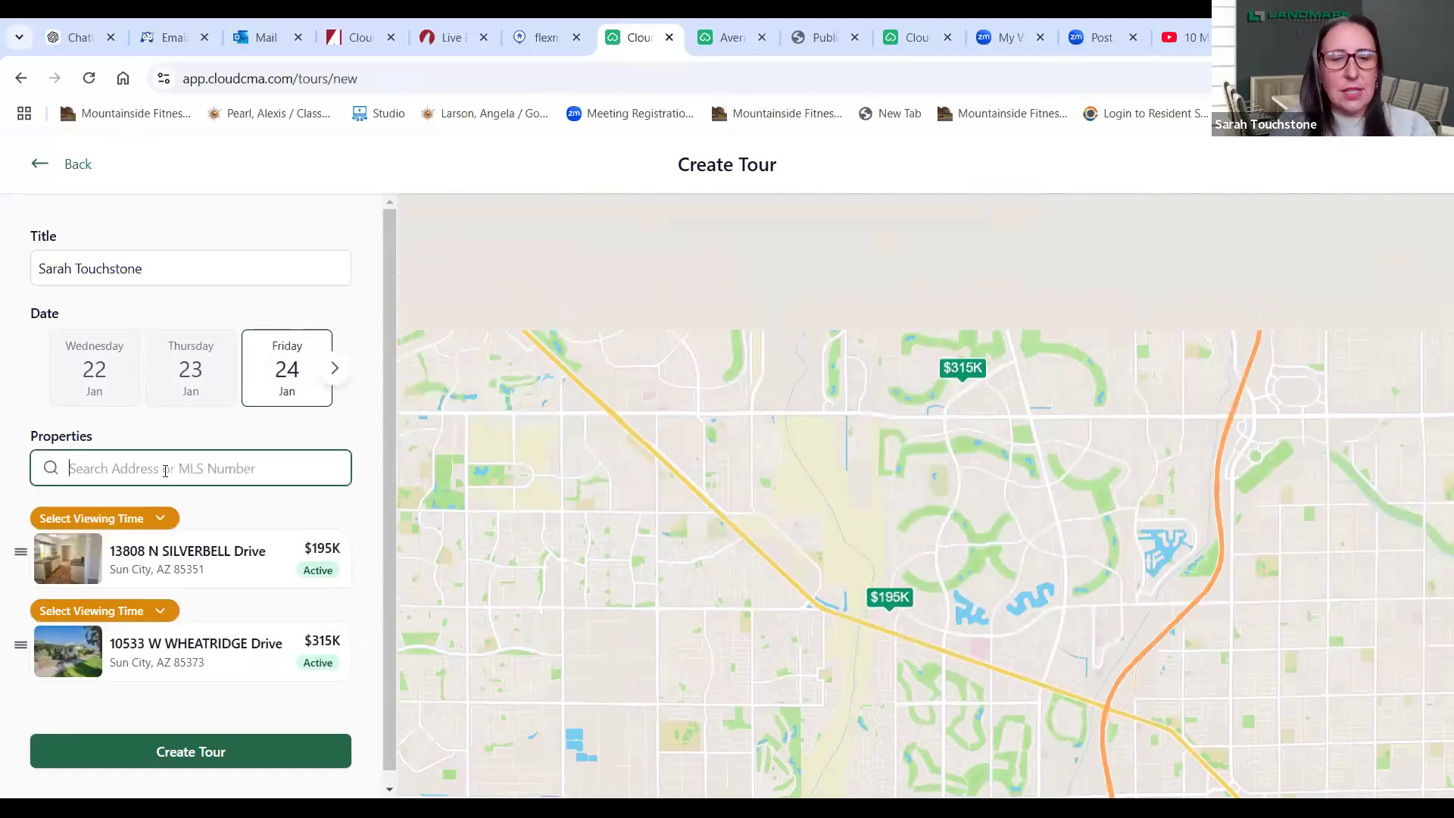
type("680")
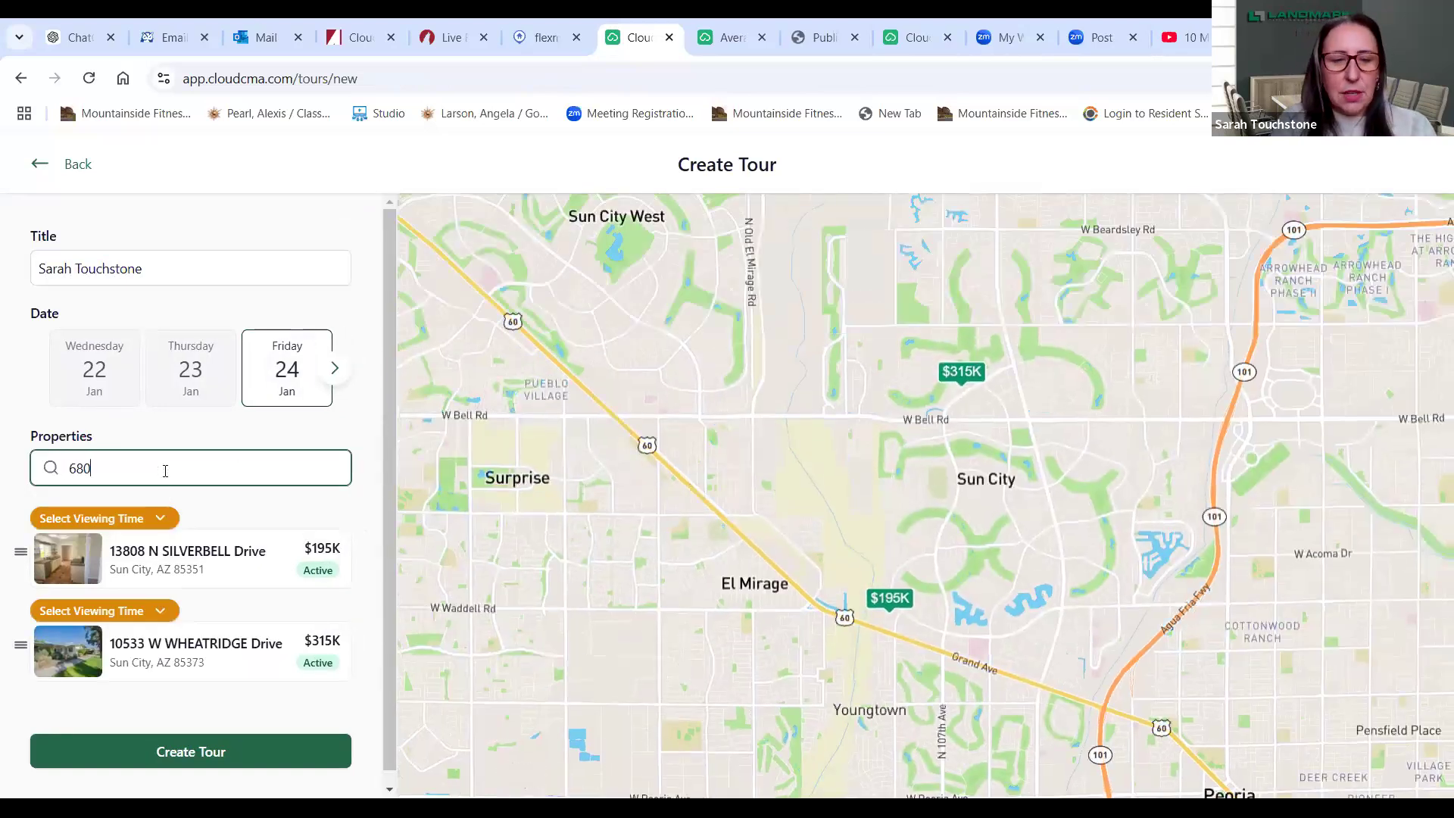
type("4")
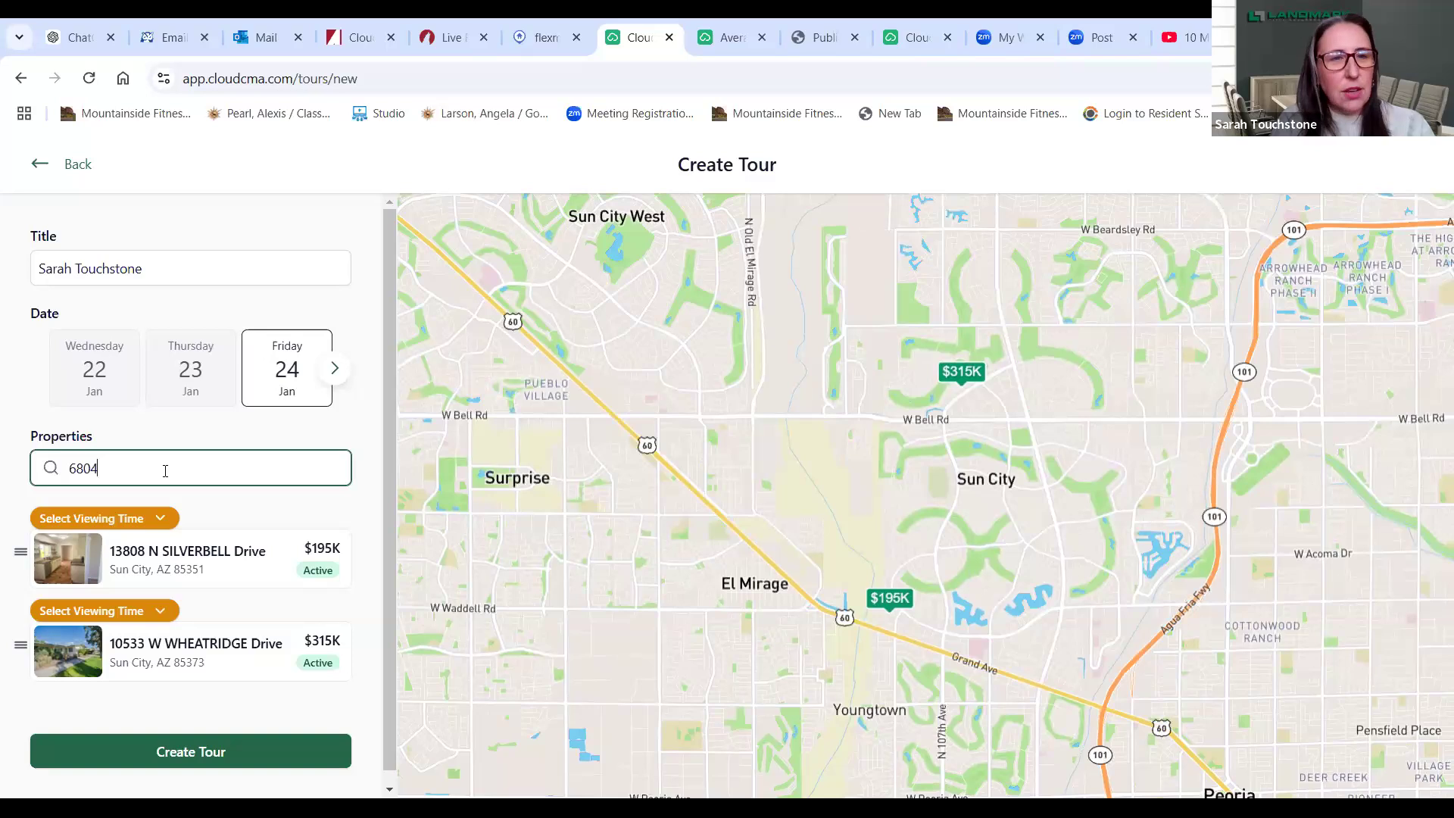
type("608")
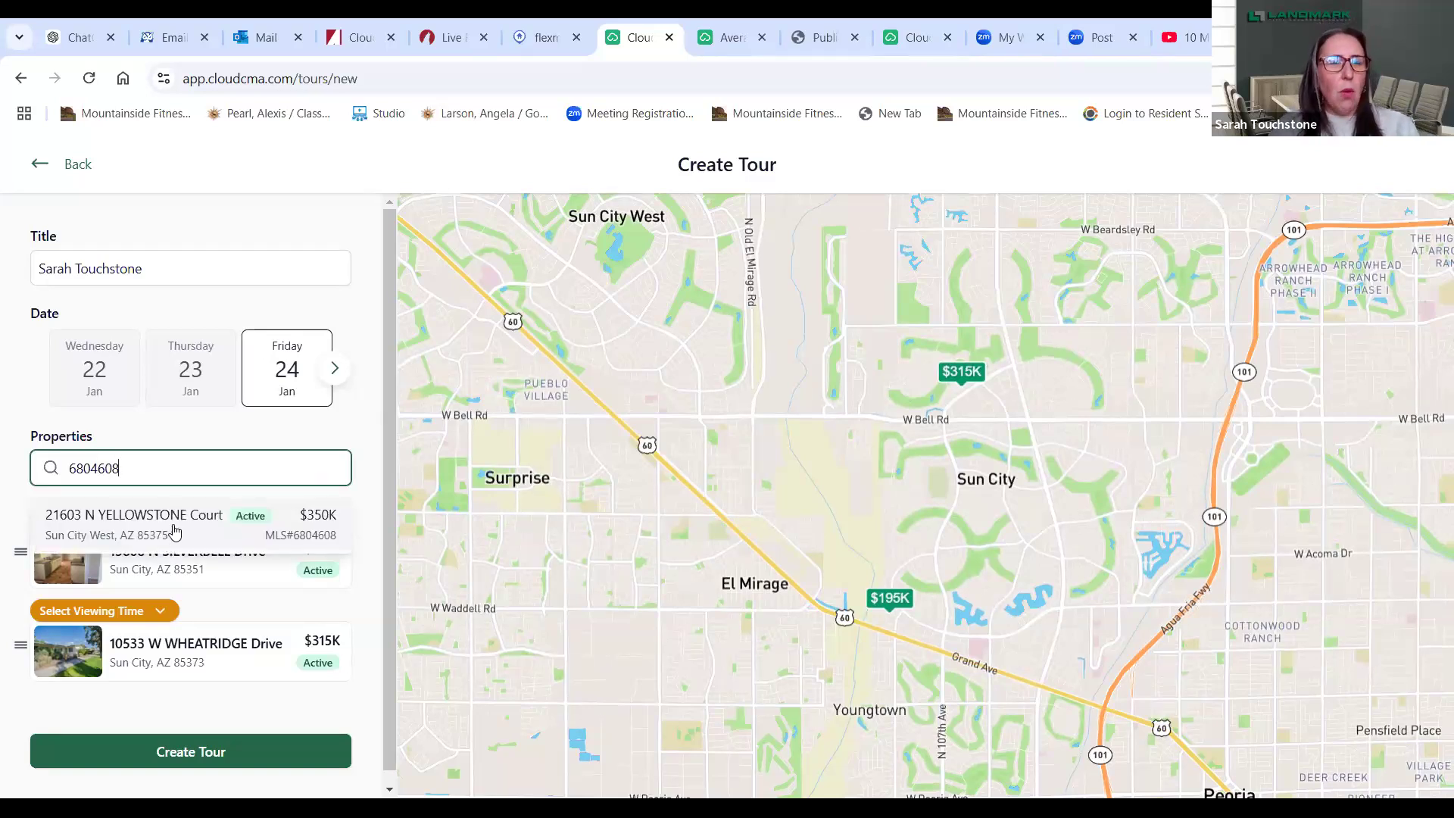
left_click(175, 530)
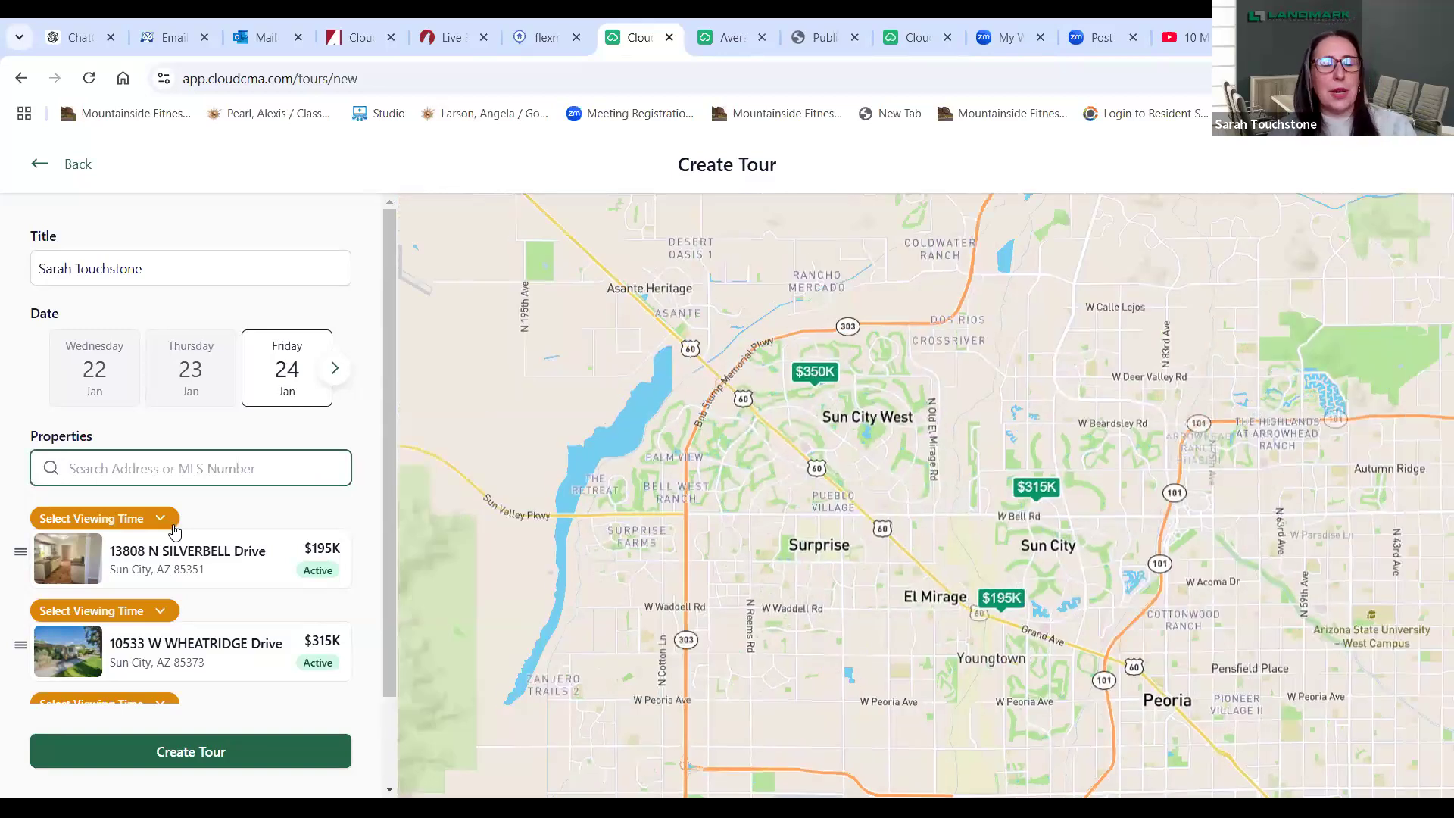
- Create the tour, preview the Silverbell property details, and reopen the tour in Update Tour
left_click(191, 751)
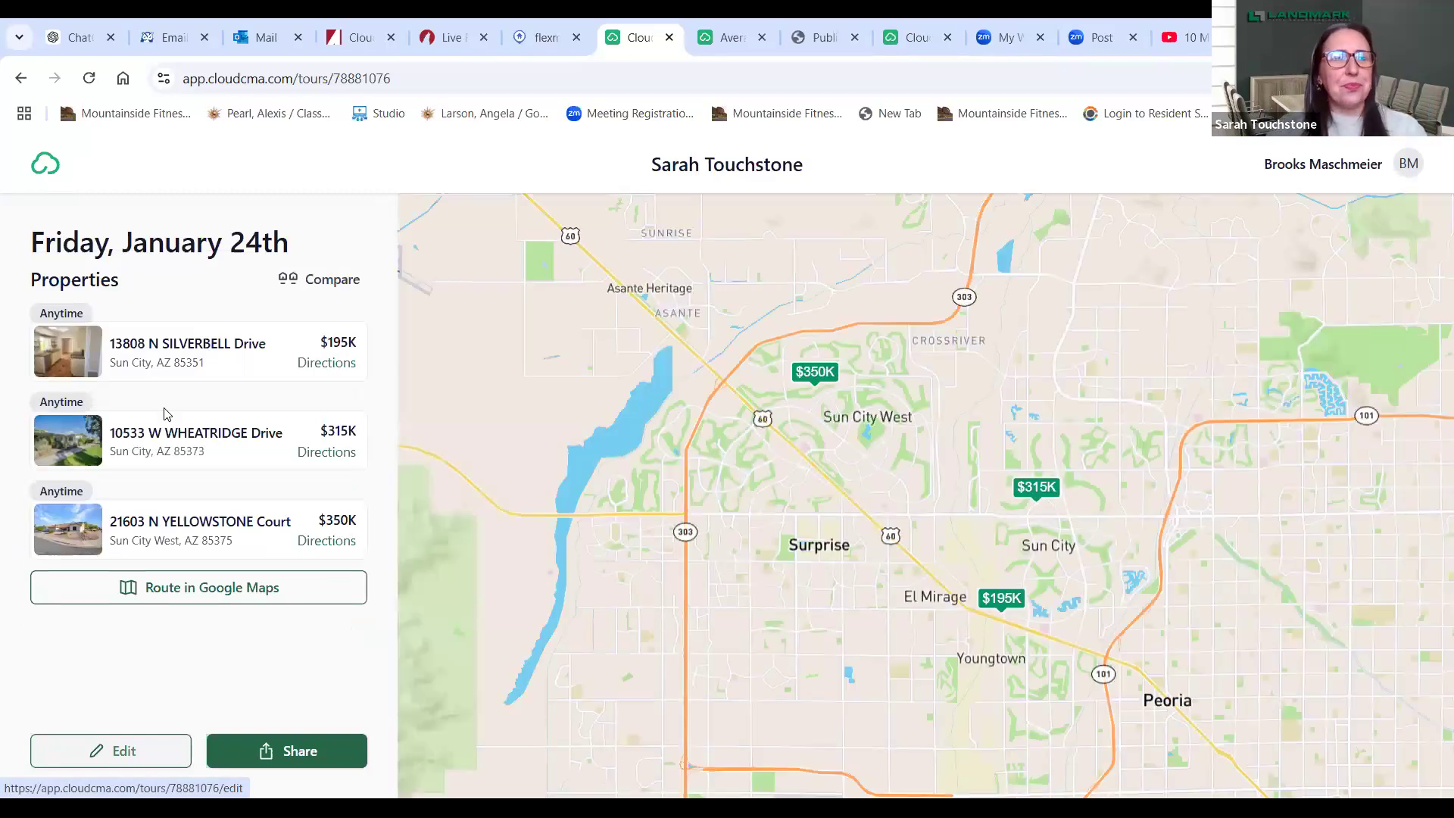
left_click(182, 354)
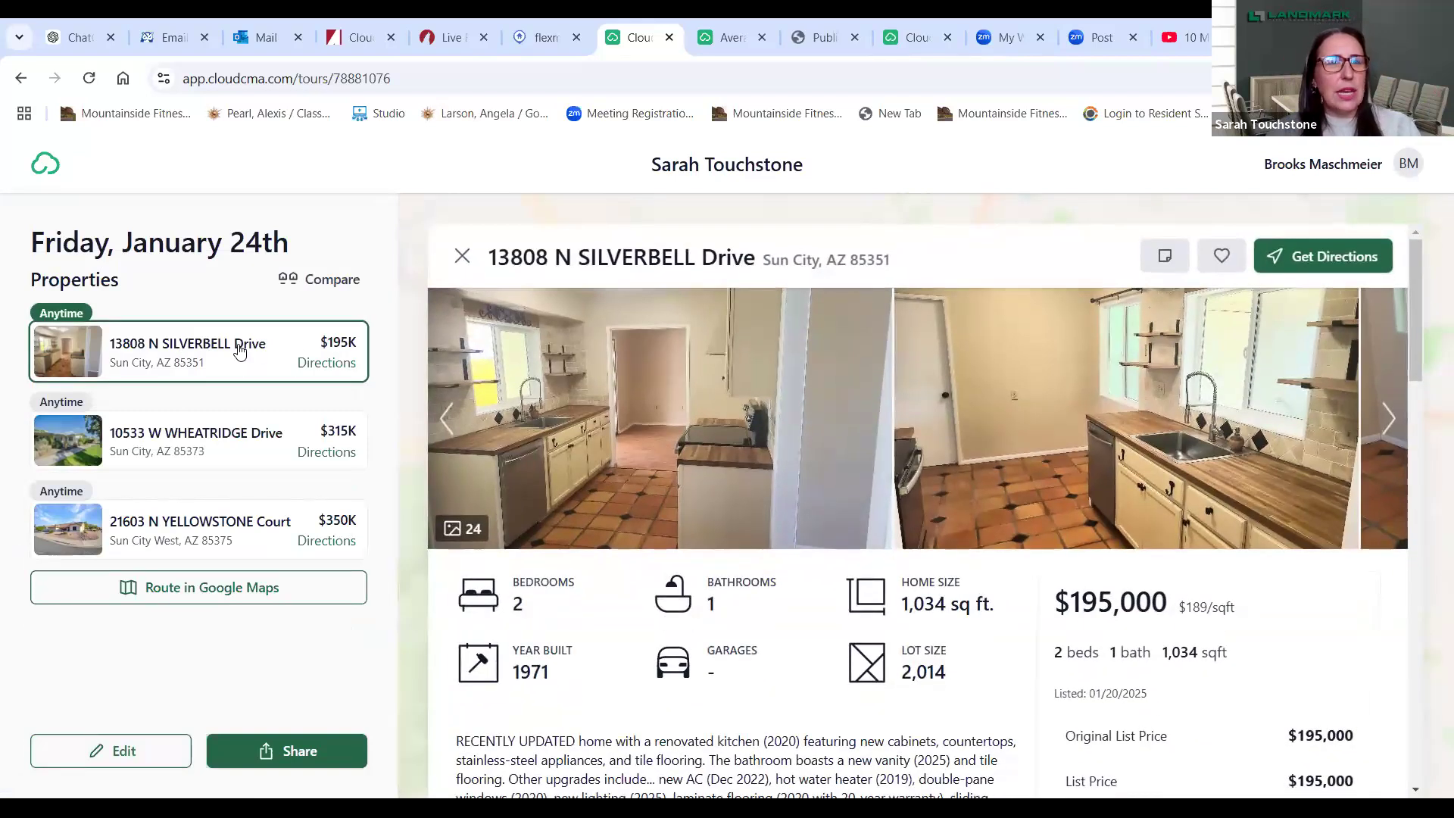
left_click(64, 312)
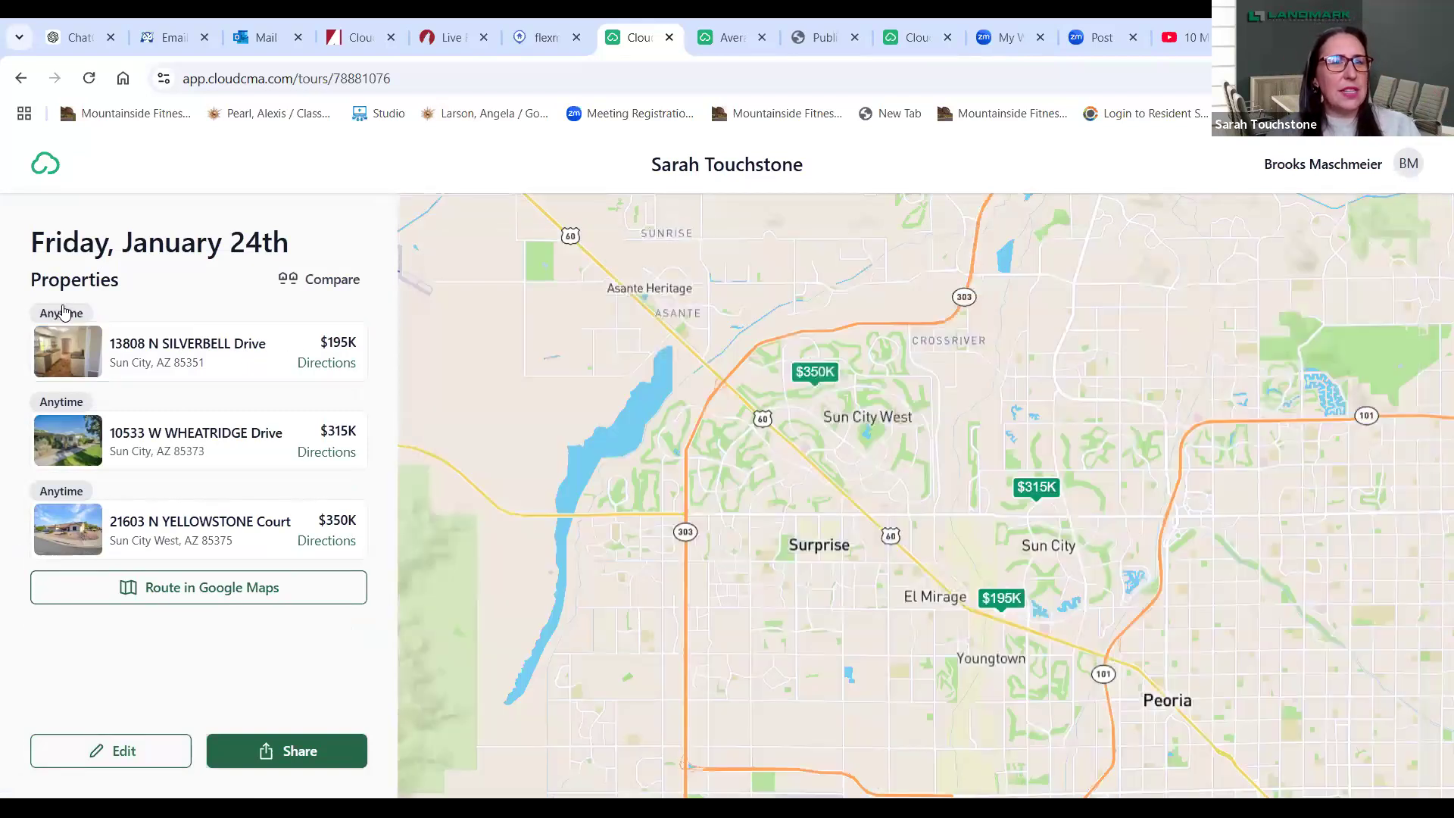
left_click(64, 316)
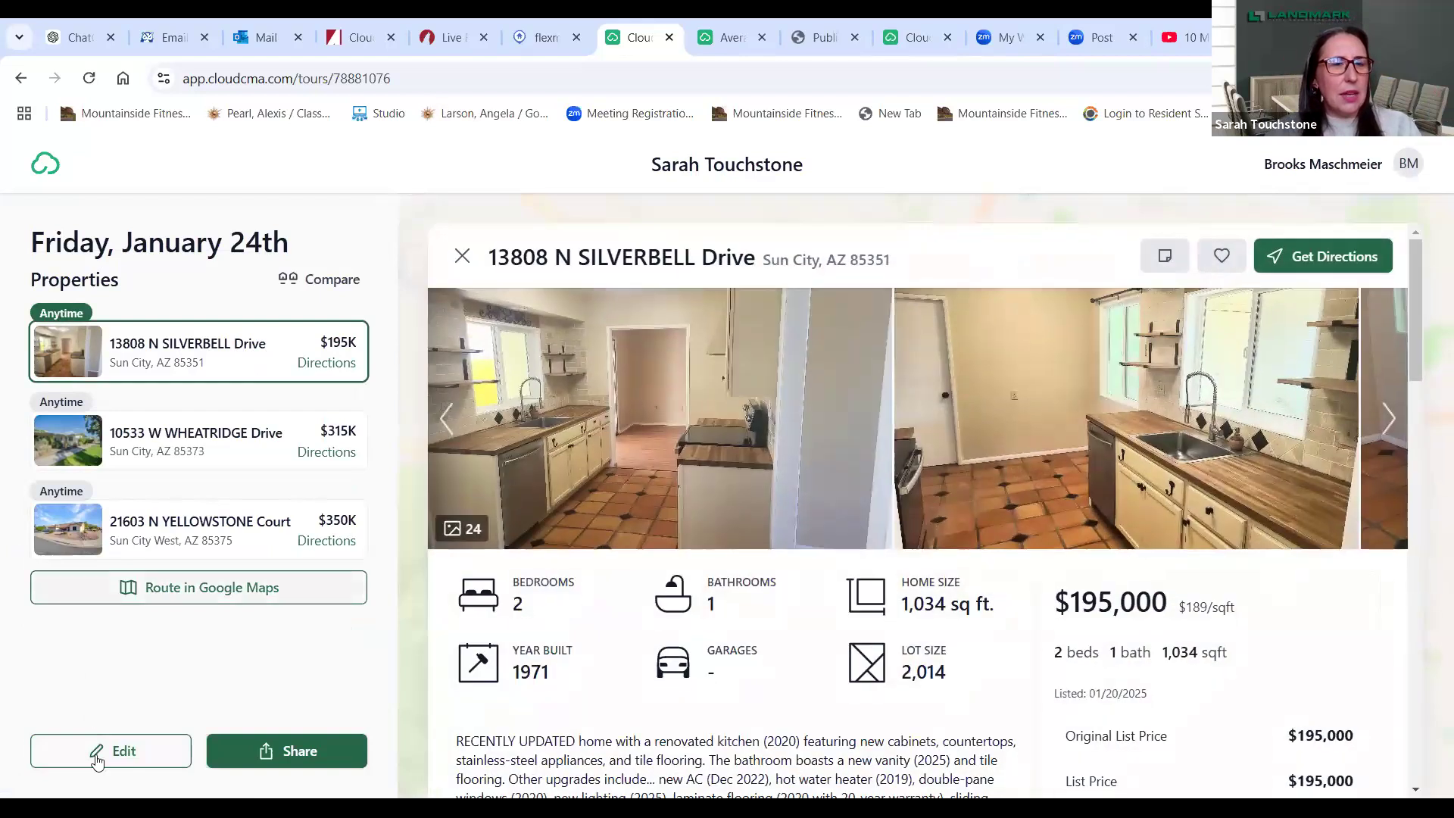
left_click(106, 750)
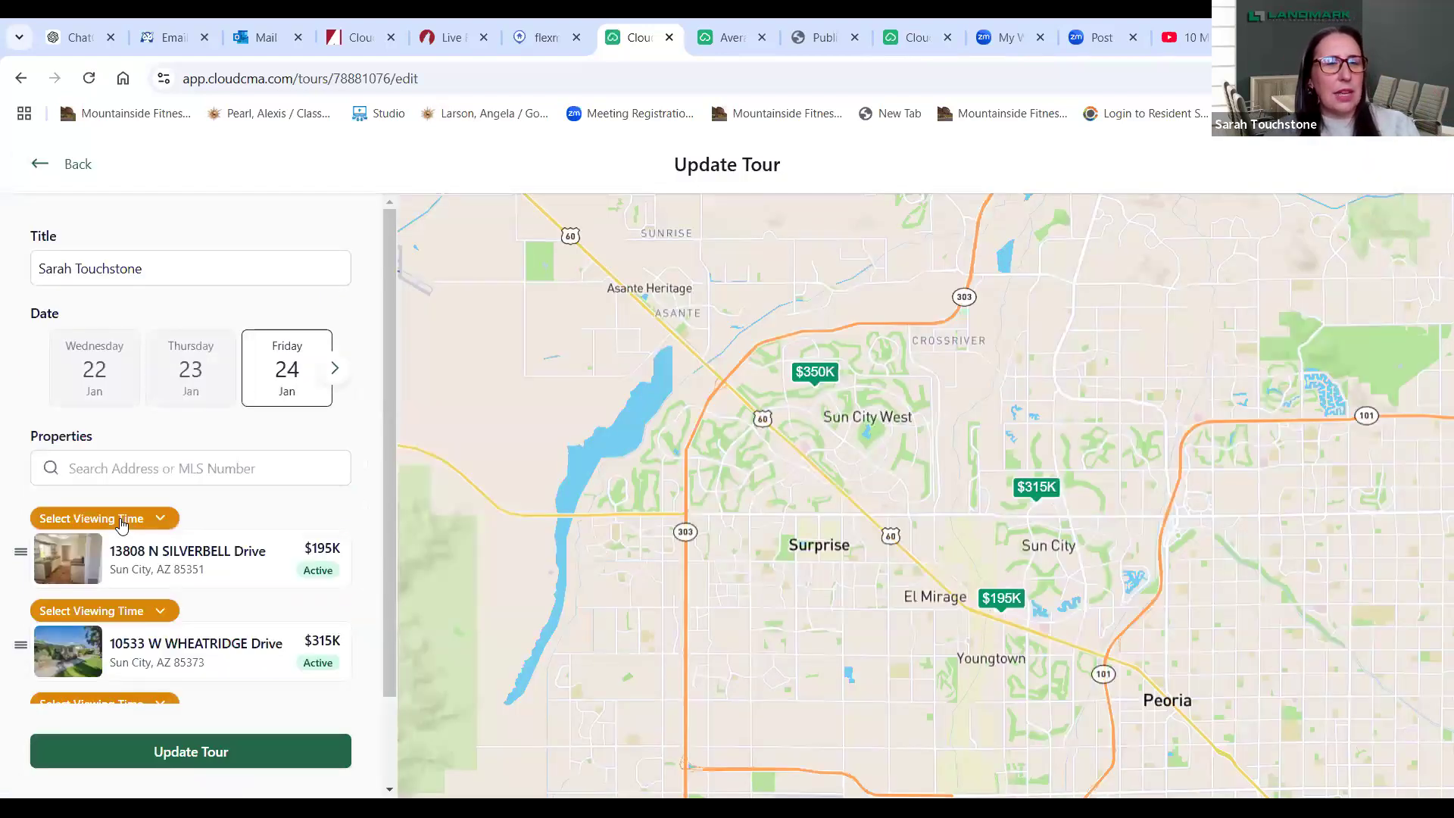
left_click(121, 520)
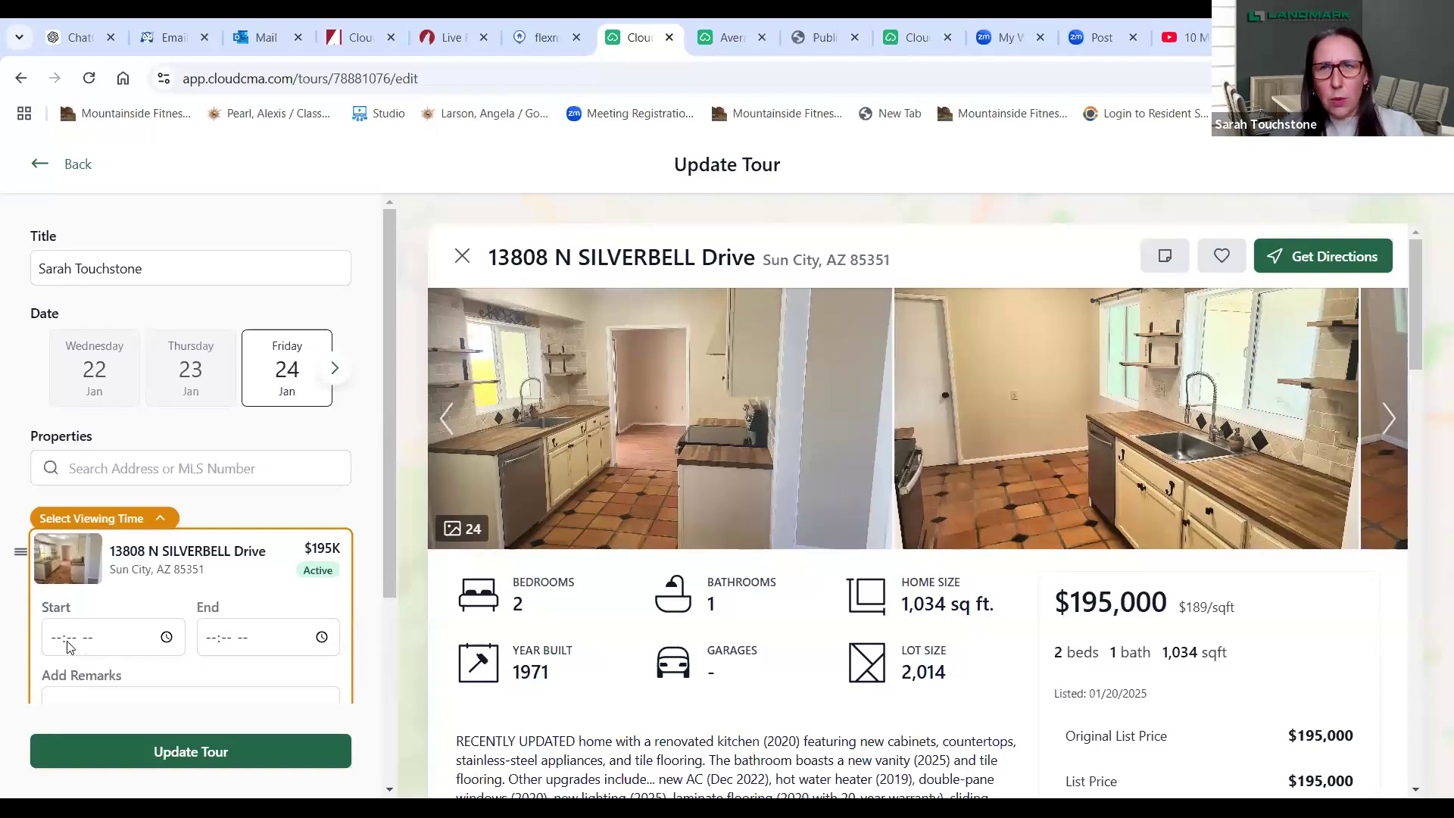
left_click(67, 645)
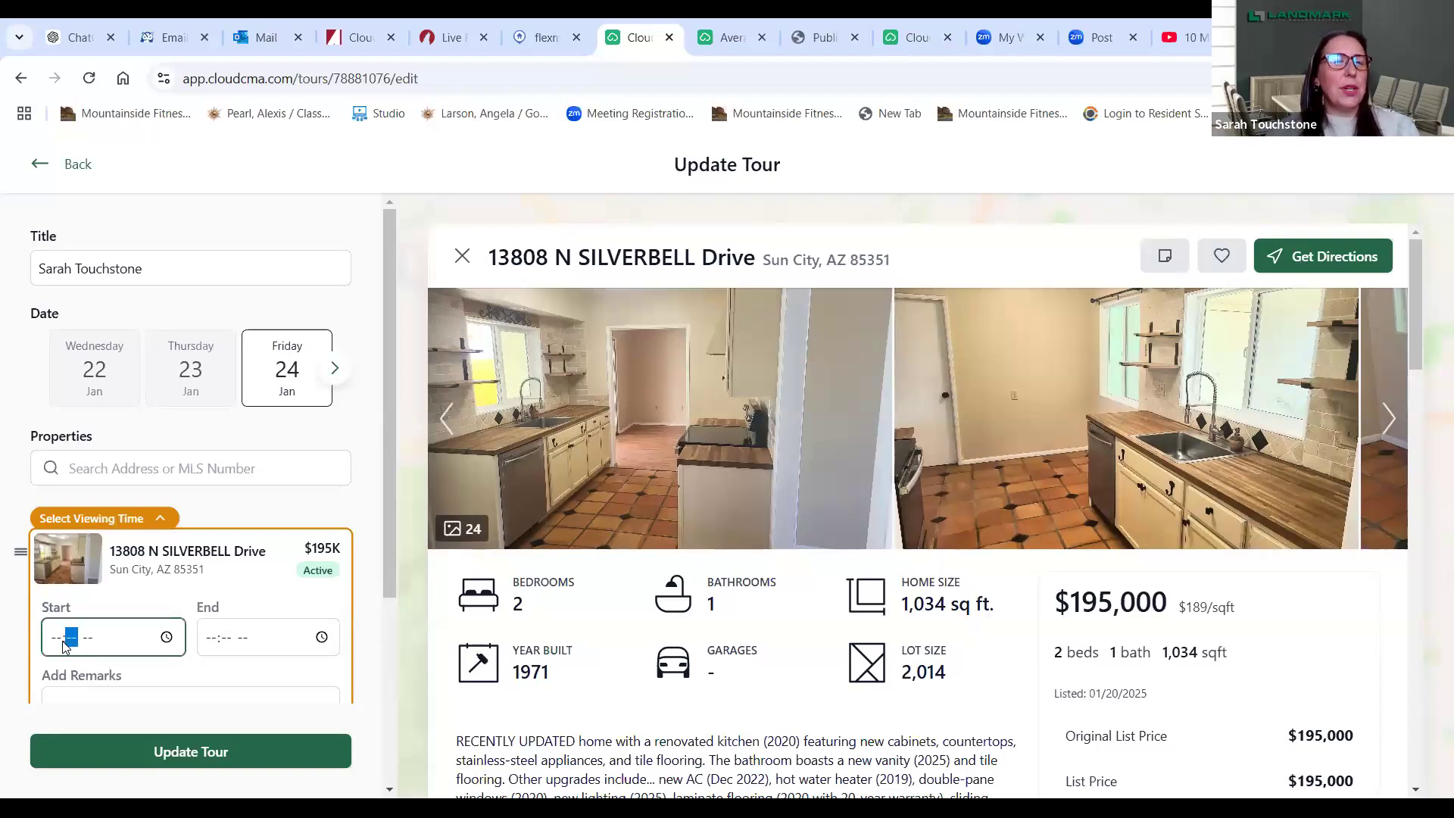
type("2:00")
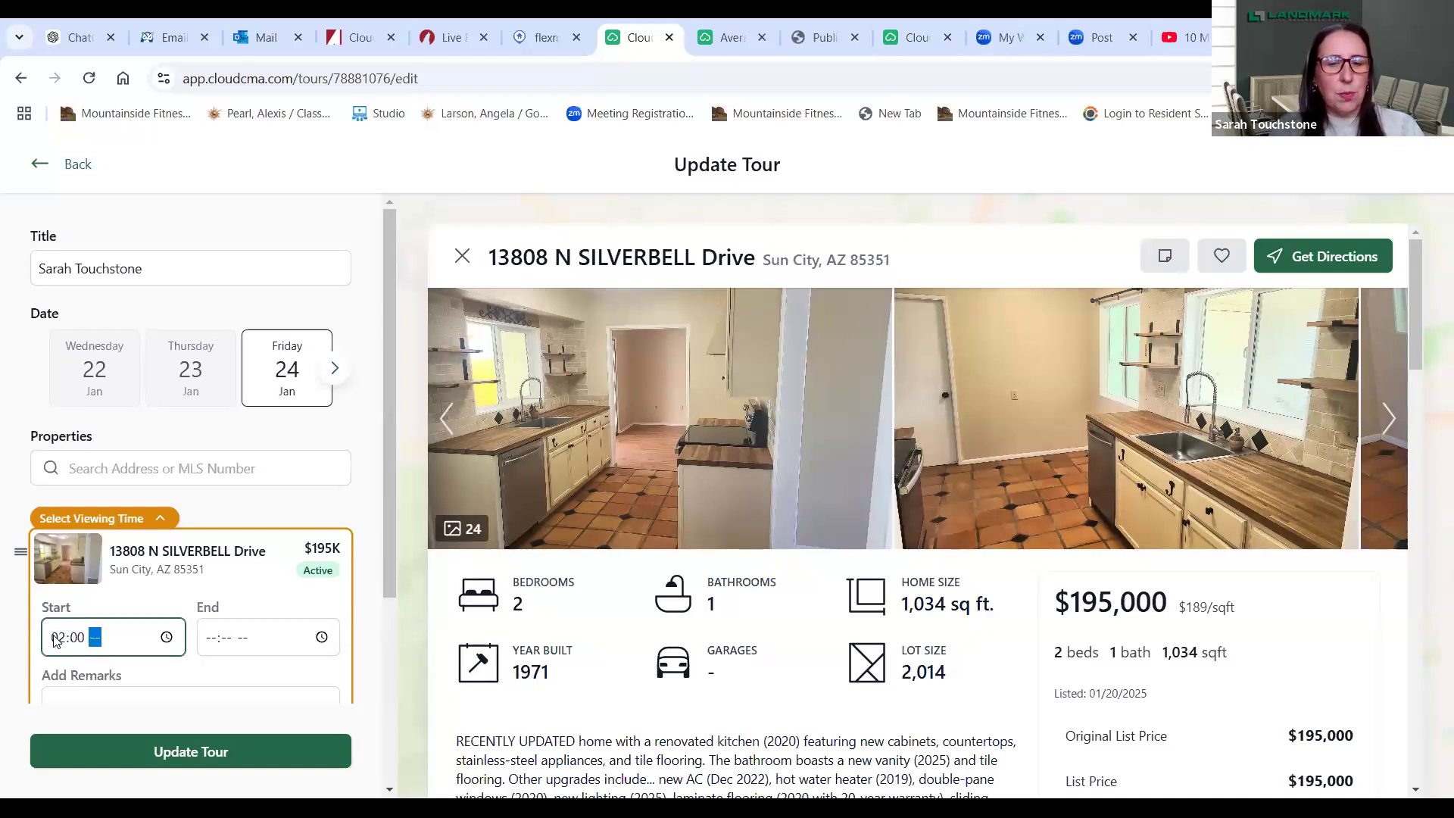
type("p")
left_click(202, 644)
type("23")
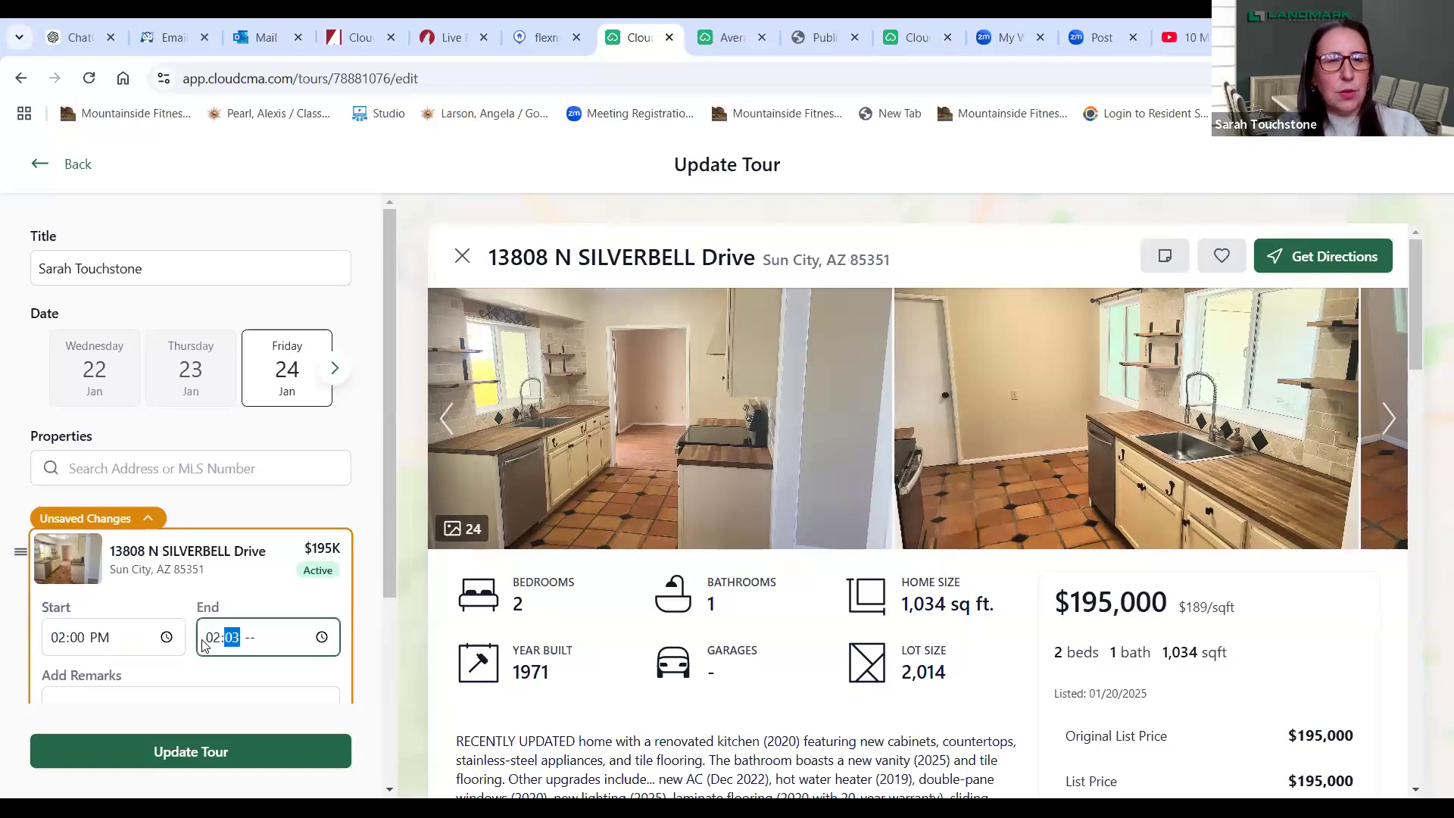
key("BackSpace")
type("30p")
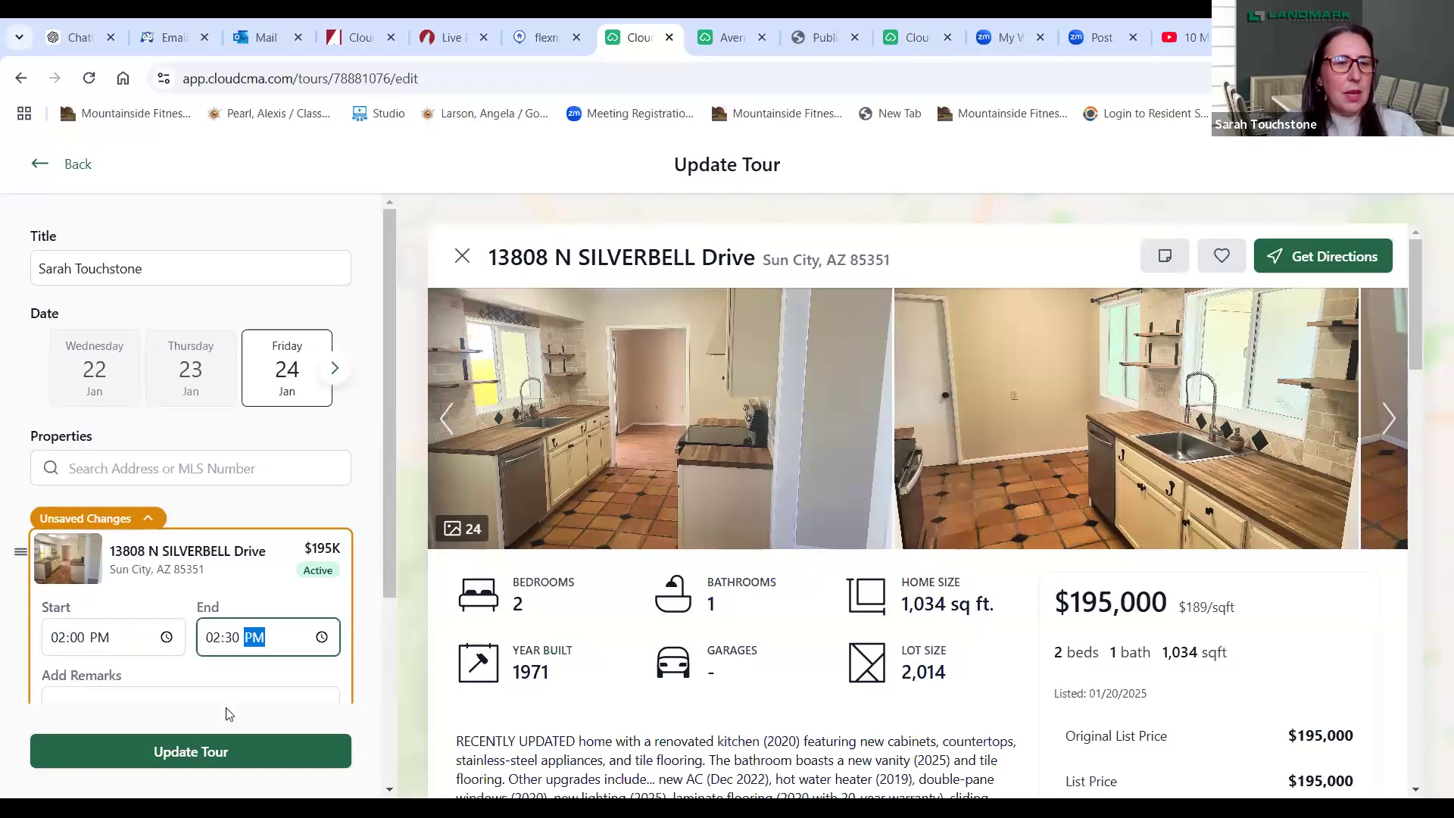
left_click_drag(392, 571, 401, 643)
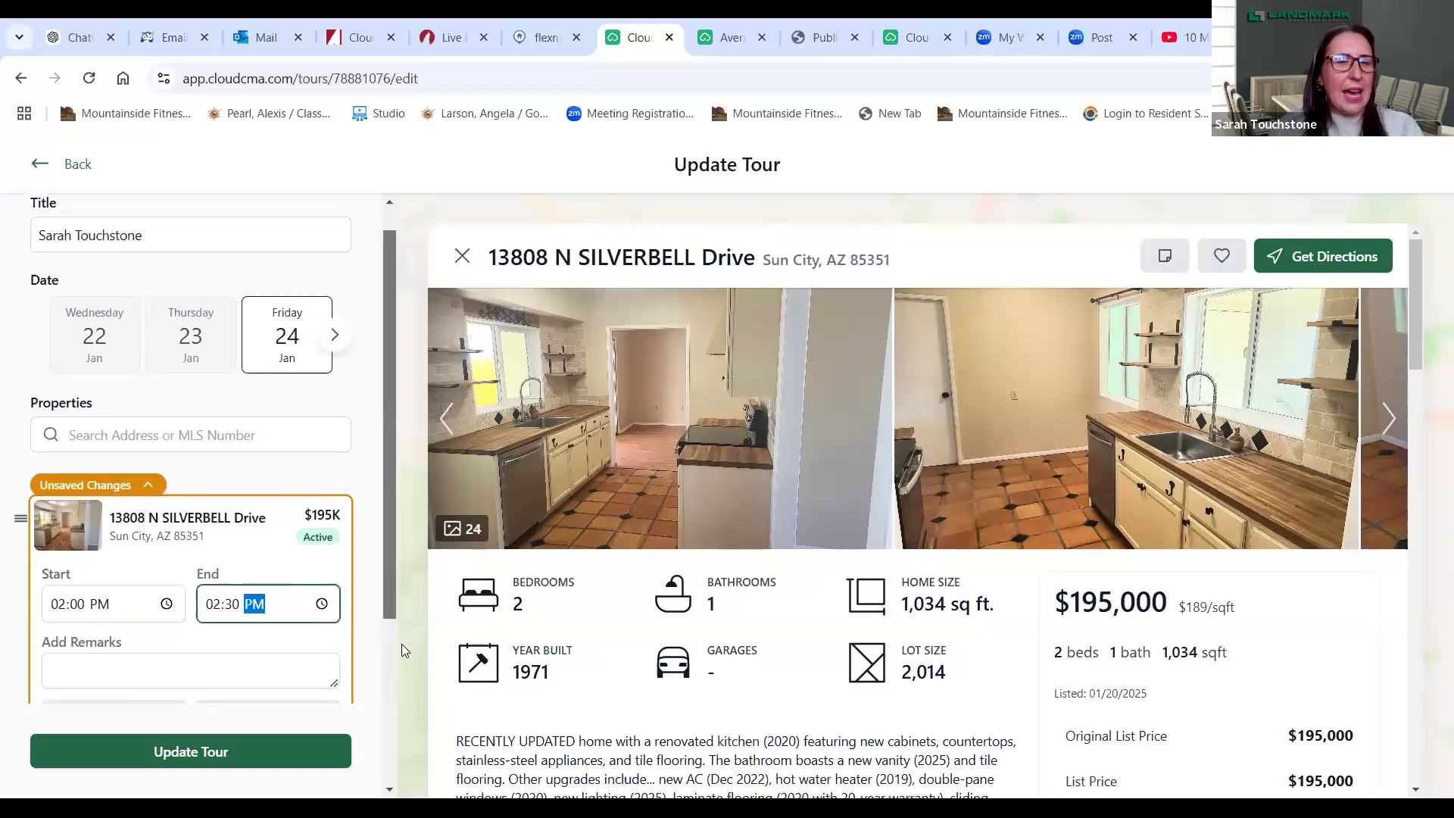
left_click(231, 568)
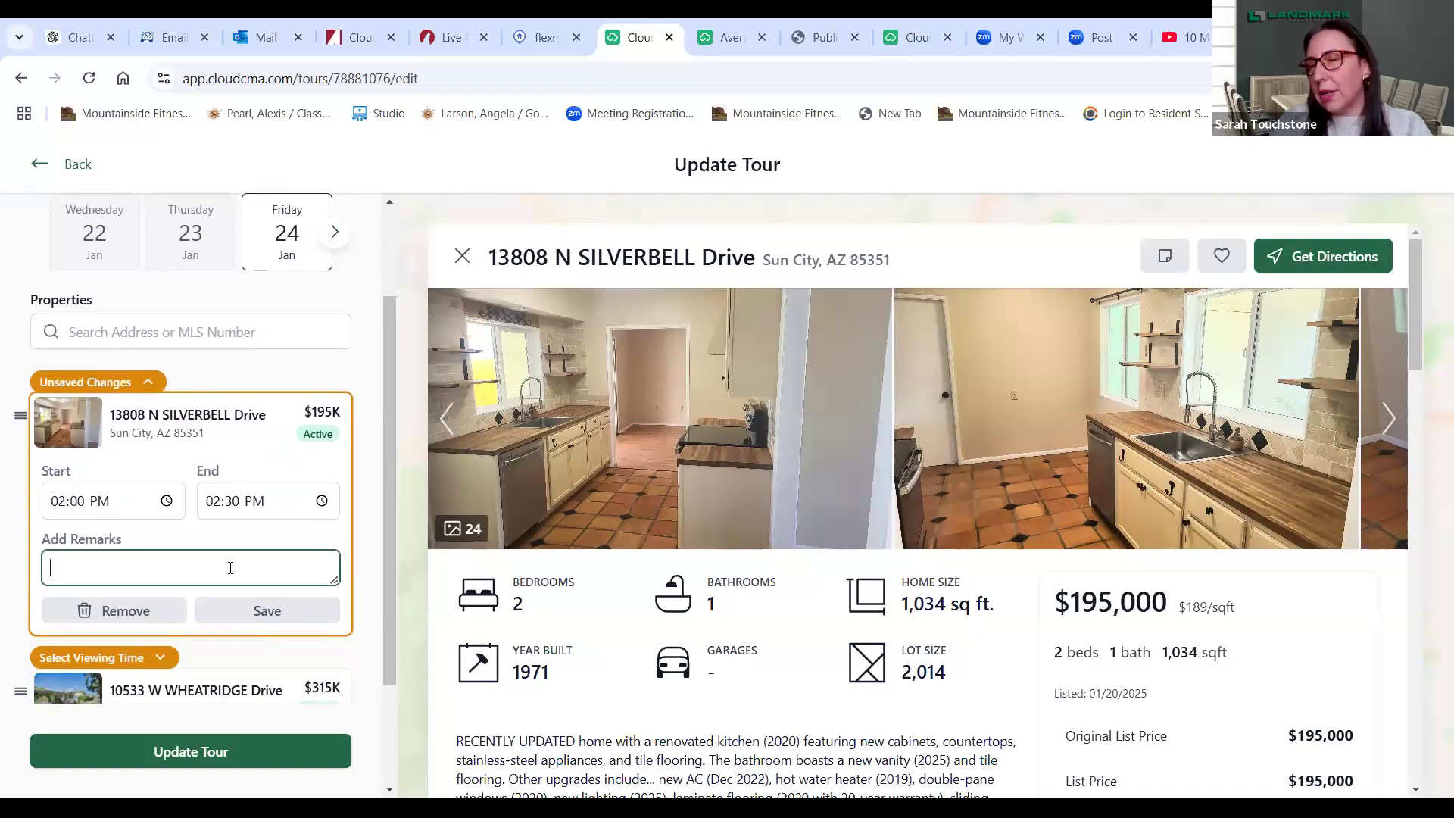
type("great")
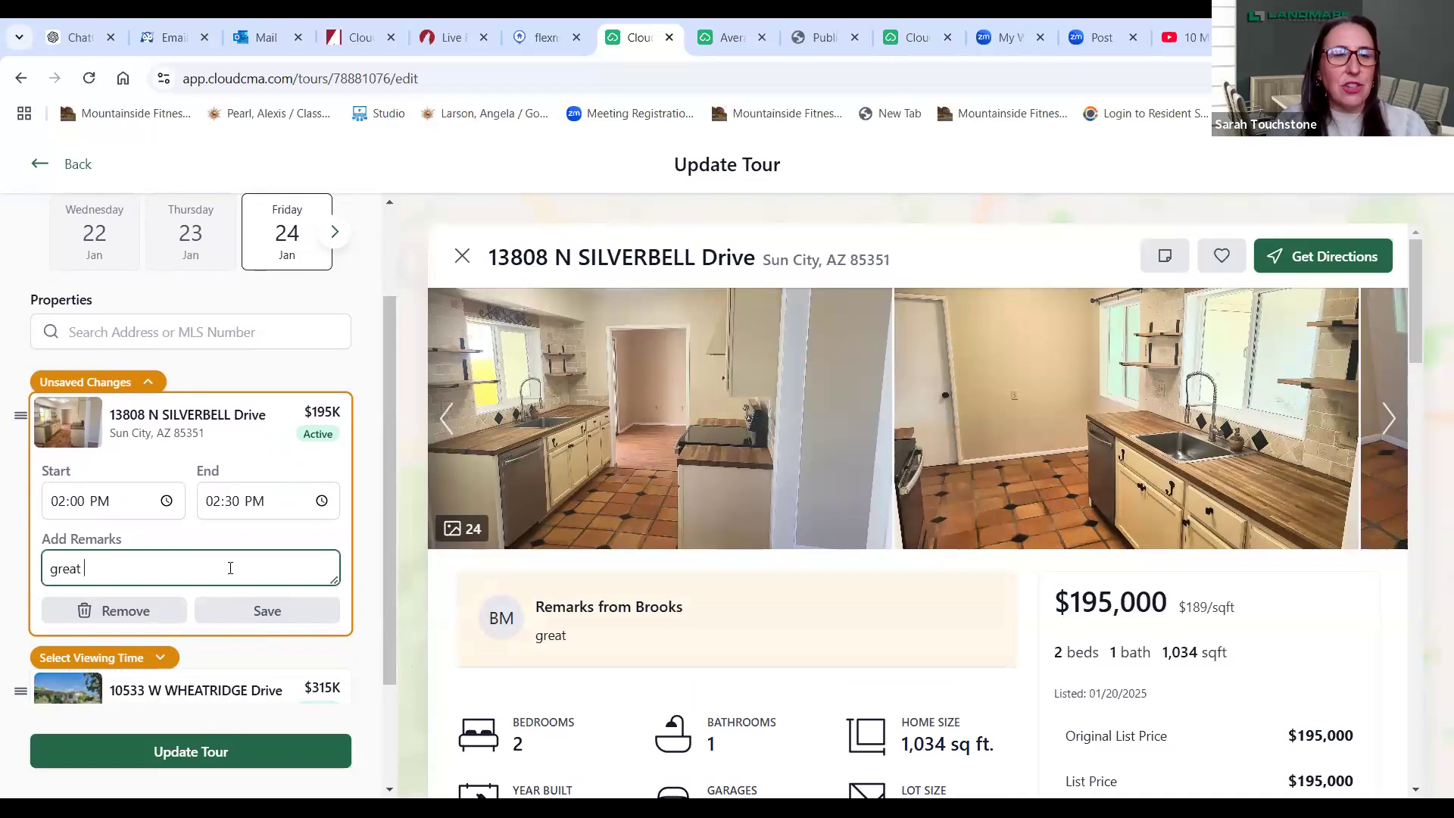
type(" back")
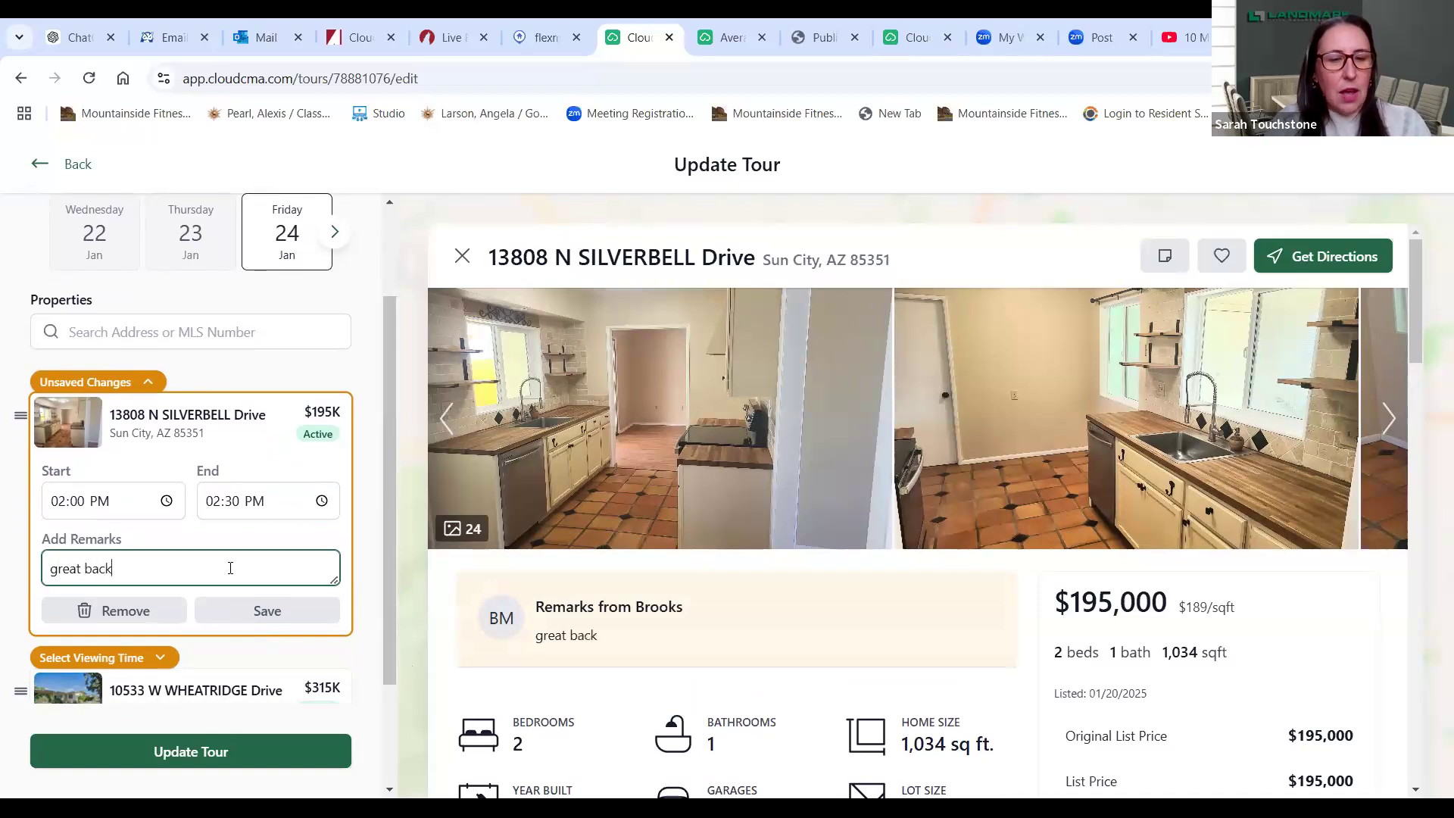
type("yard")
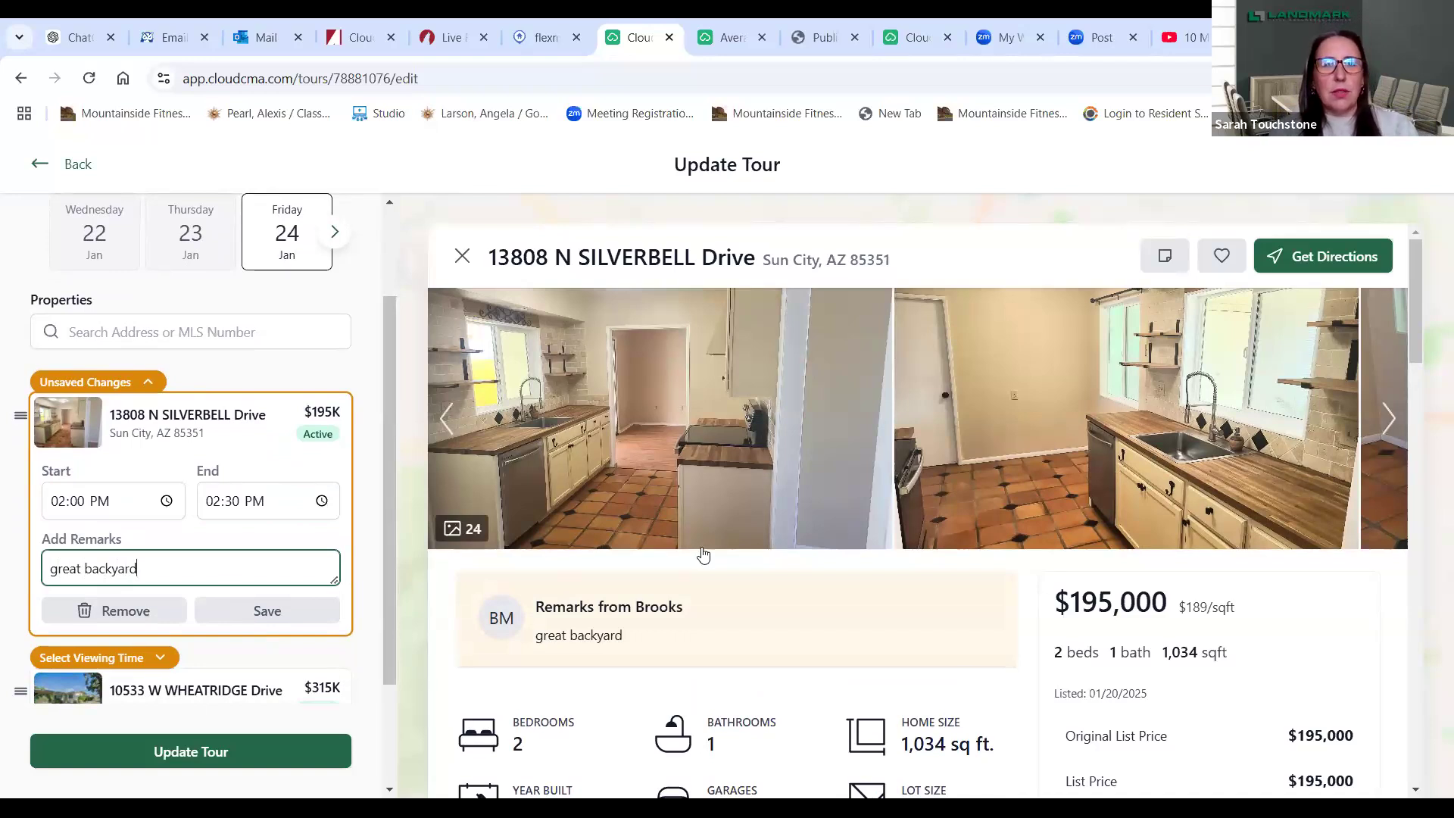
left_click(237, 612)
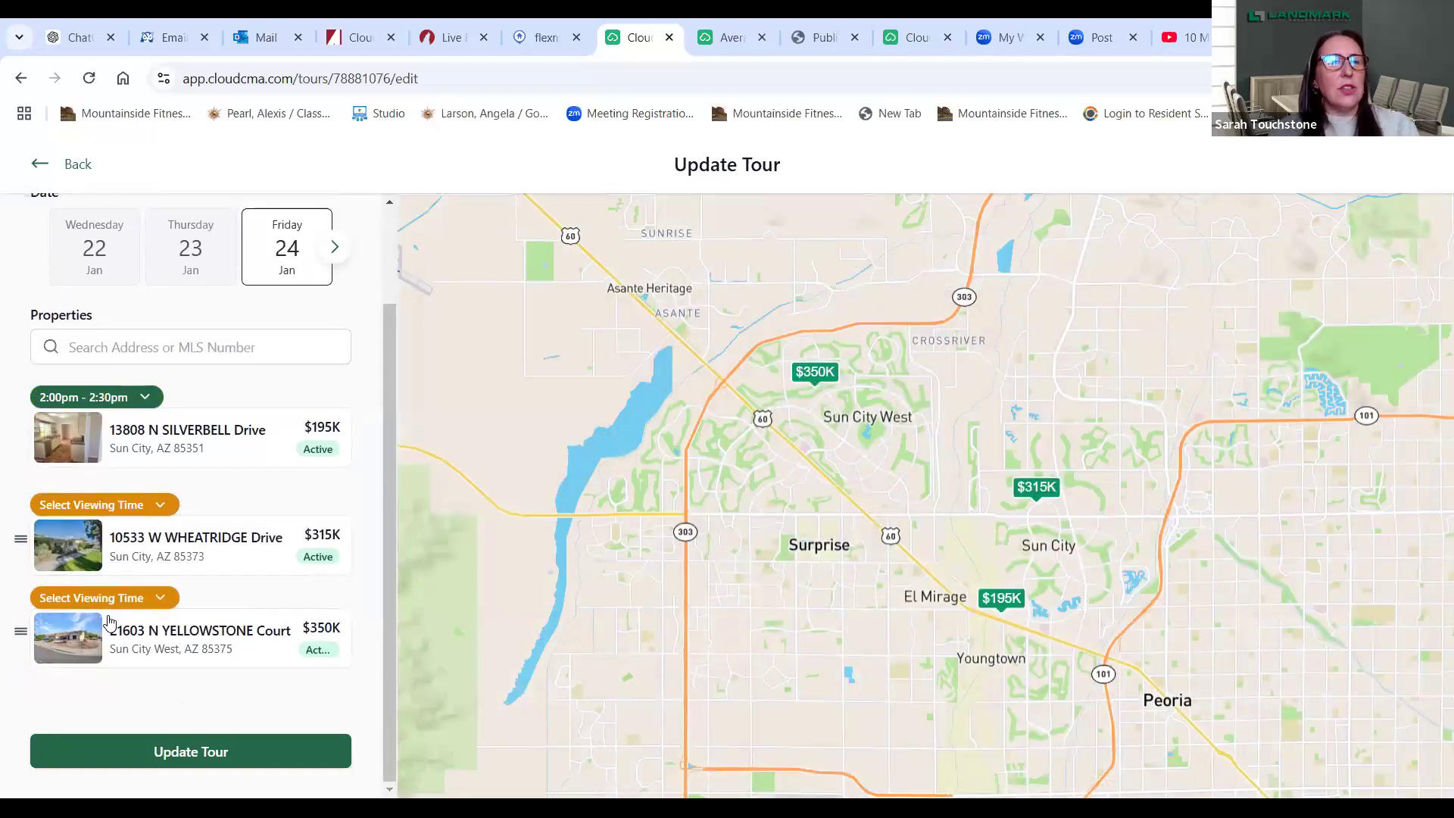
left_click(139, 505)
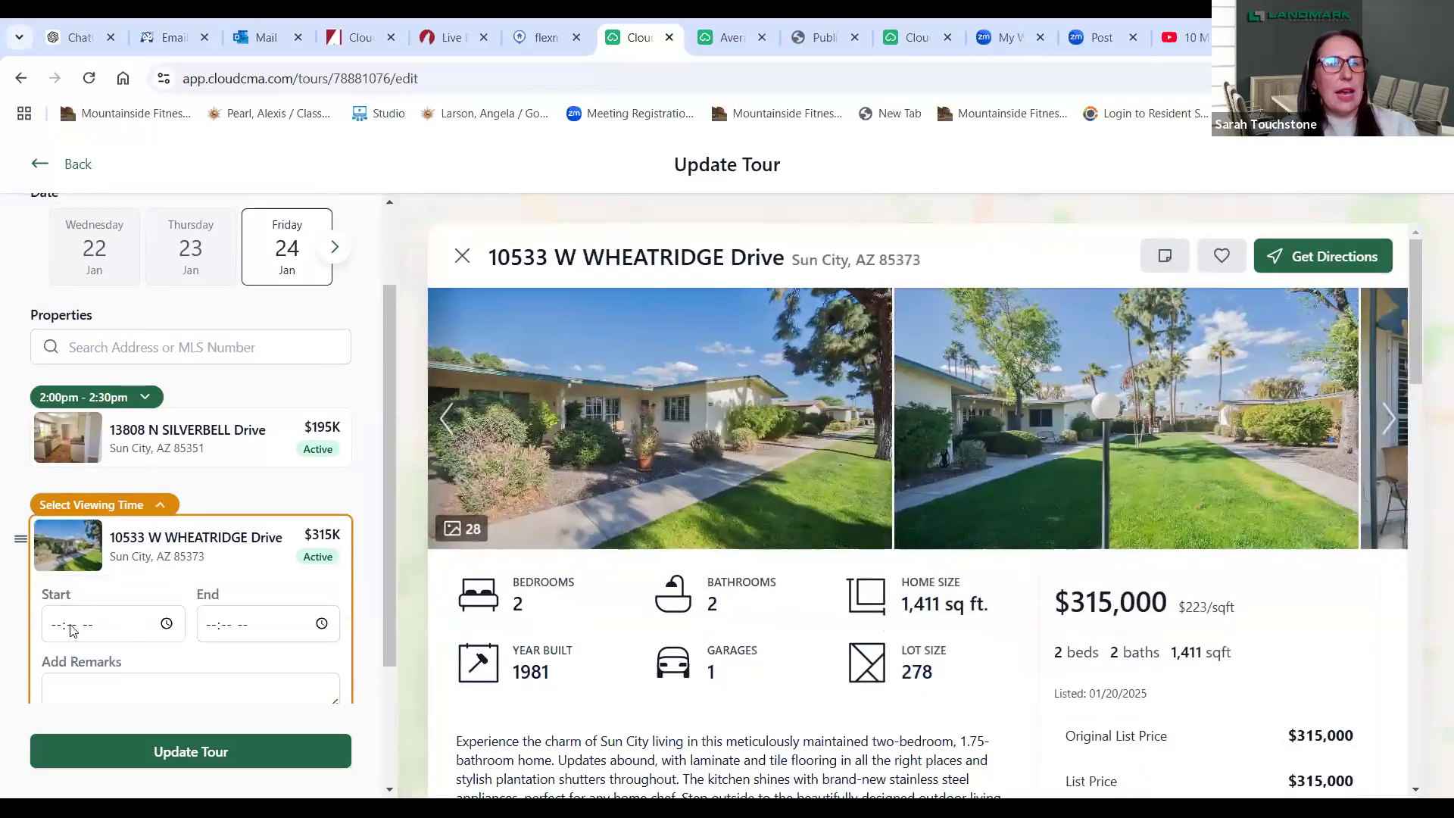
left_click(47, 626)
type("23")
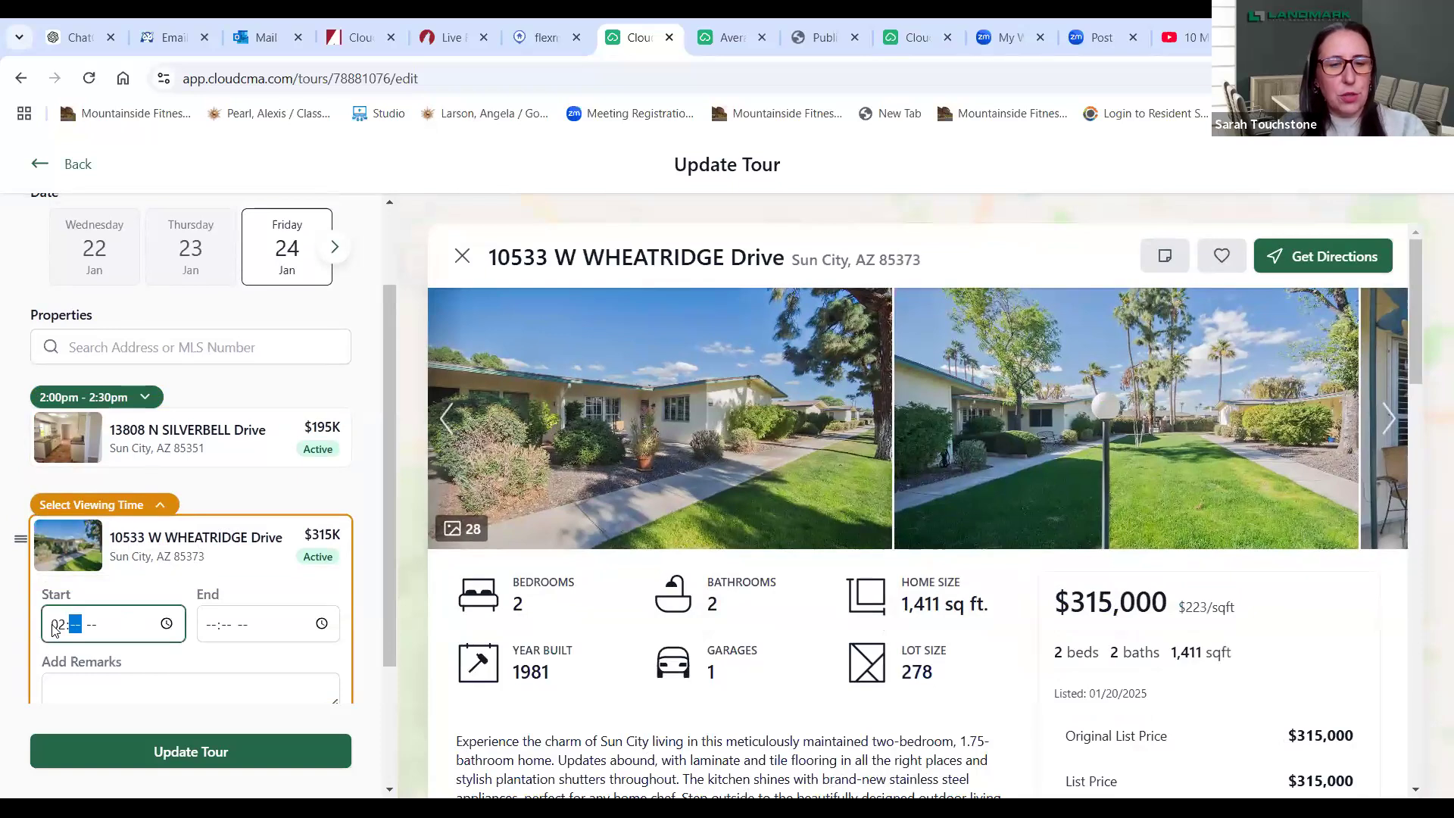
type("0p")
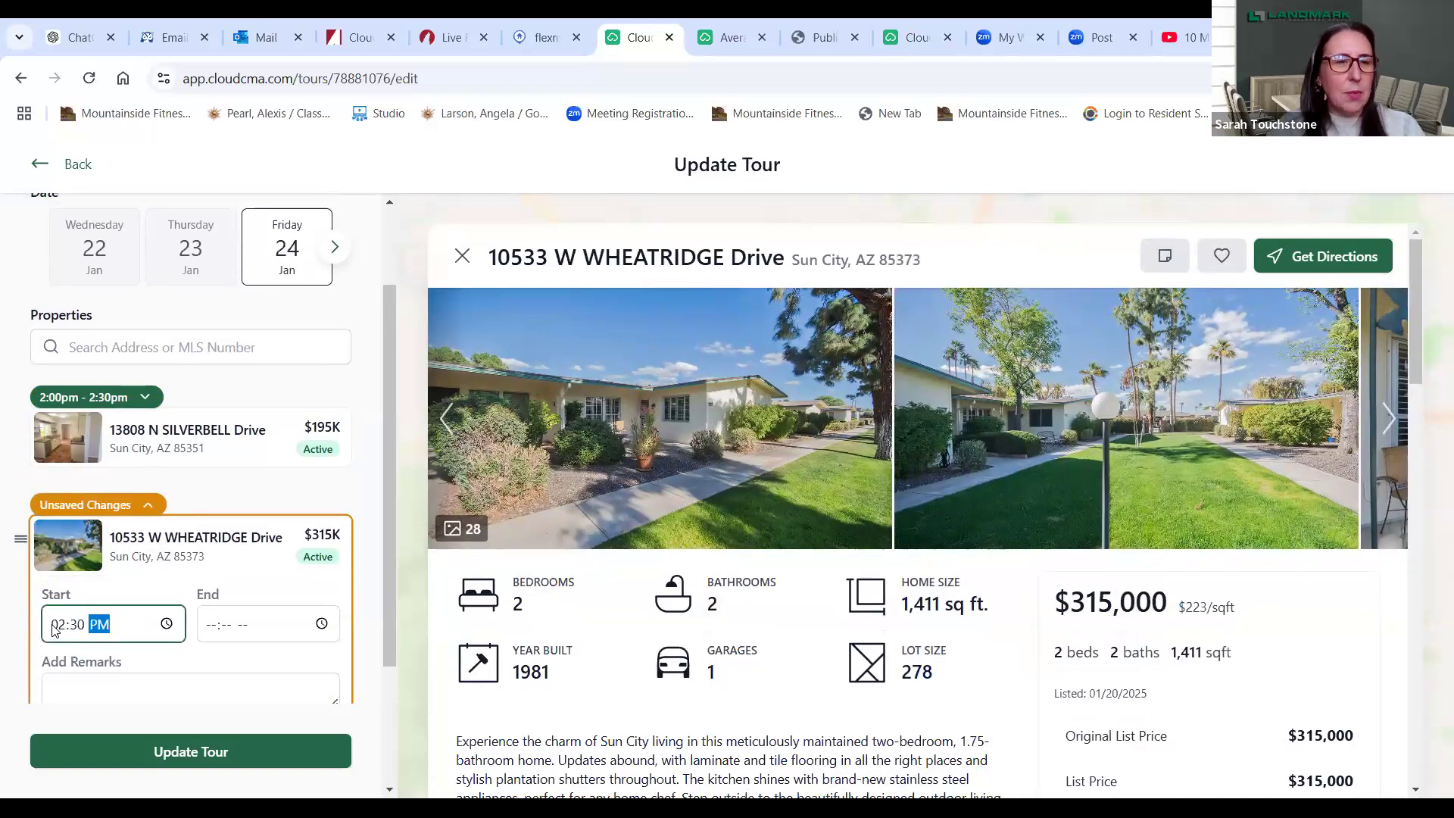
left_click(213, 632)
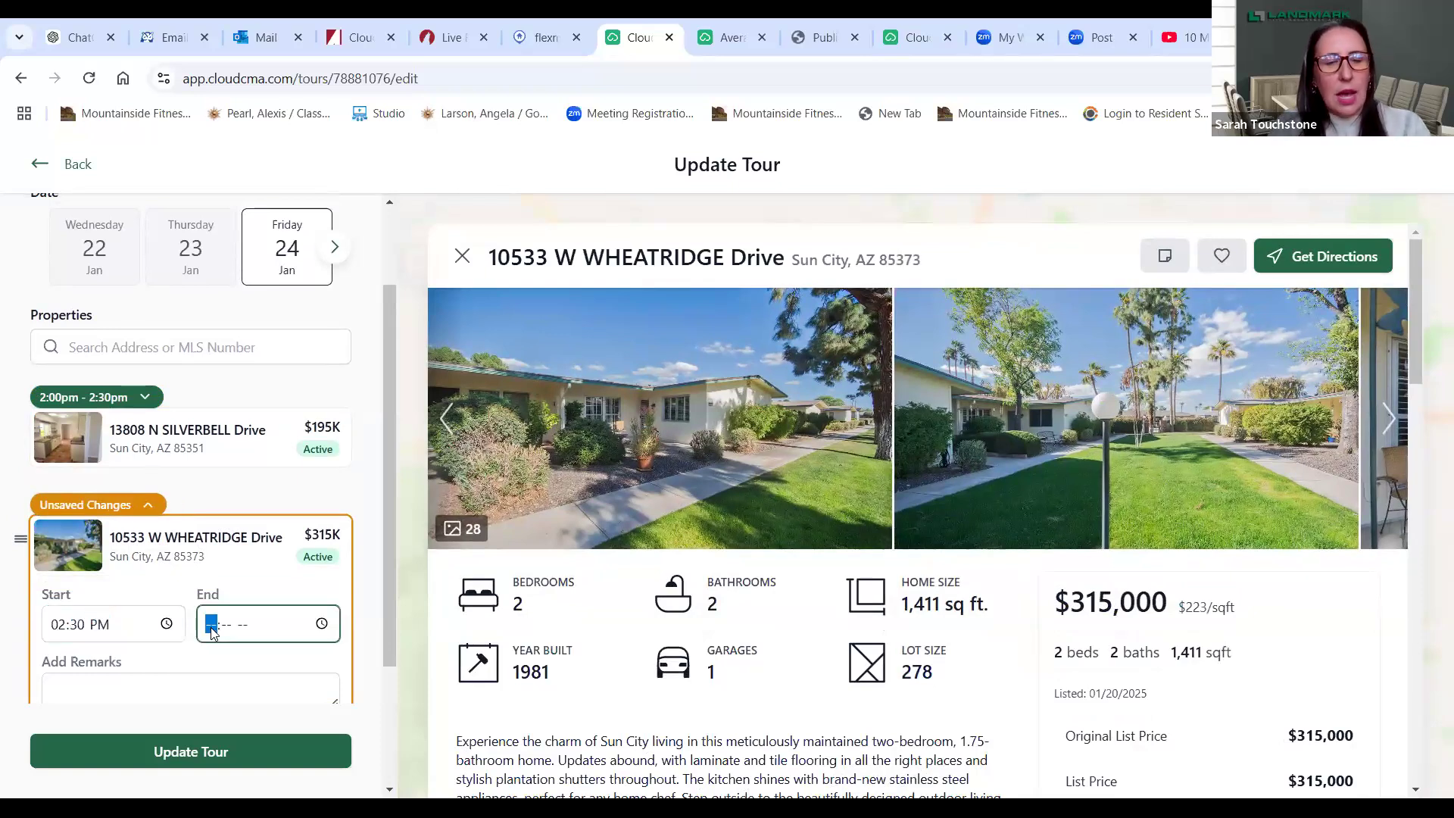
type("3:00")
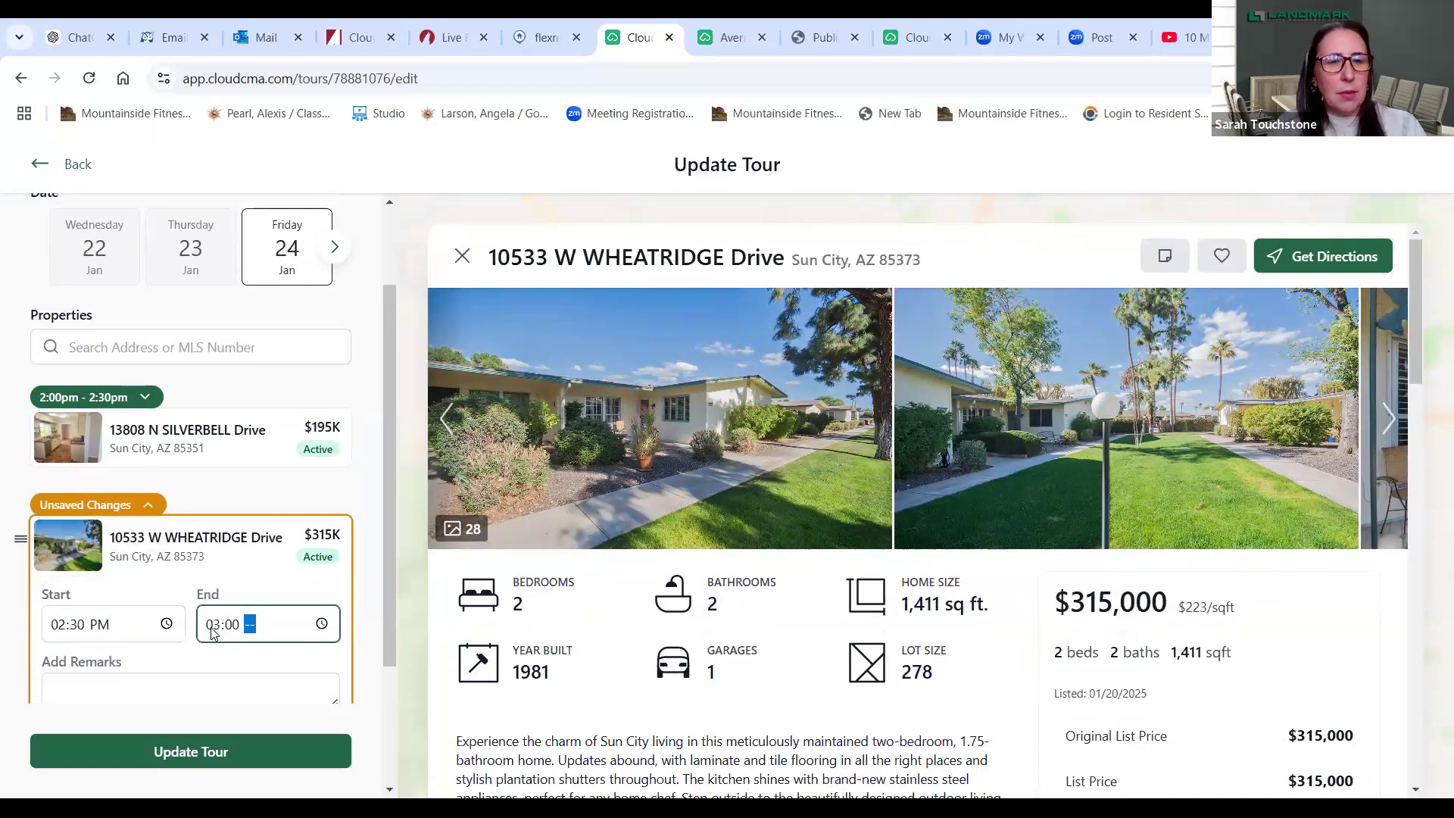
type("p")
left_click(172, 689)
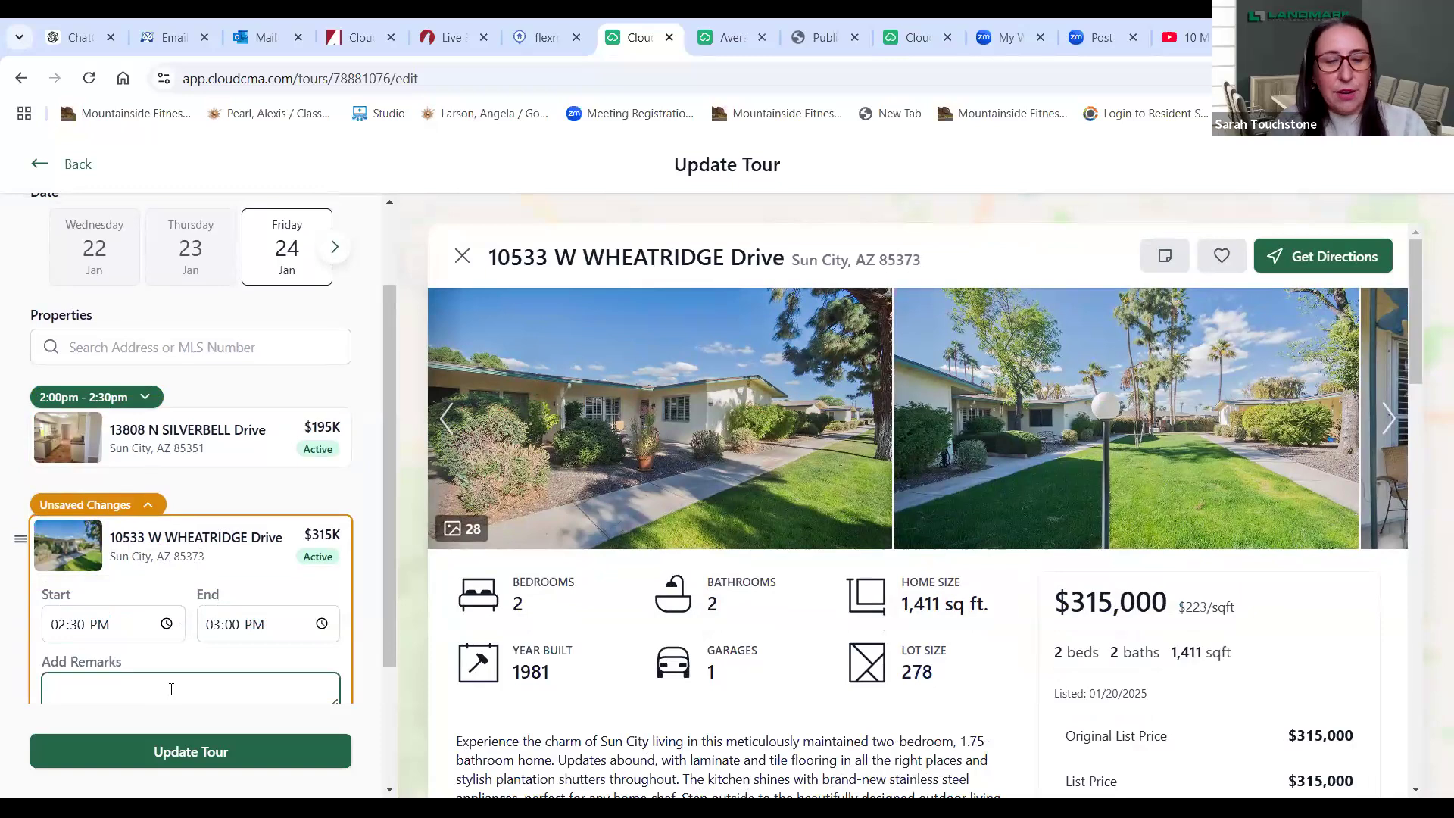
type("great frint")
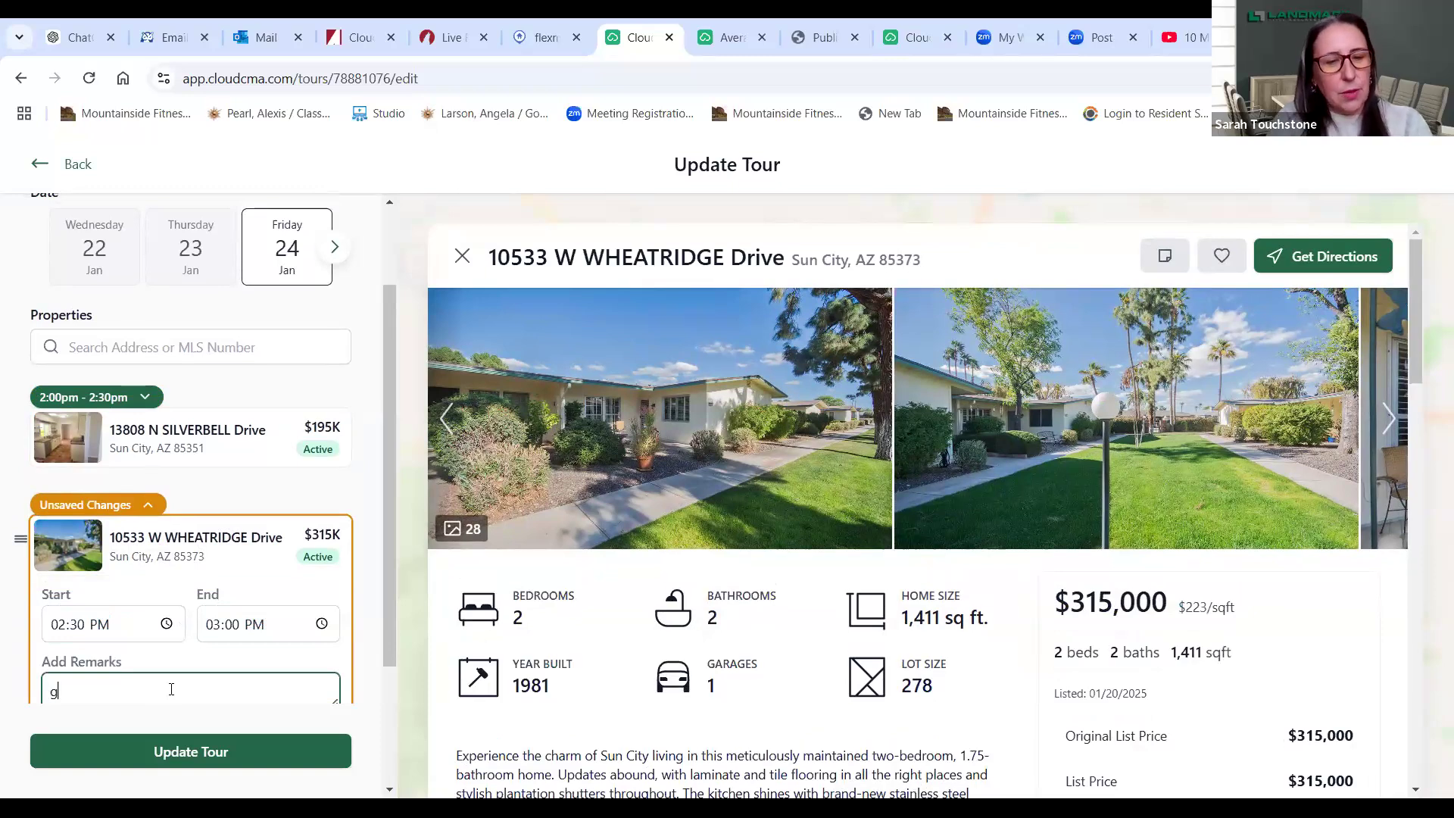
key("BackSpace")
key("BackSpace")
key("BackSpace")
key("BackSpace")
type("ro")
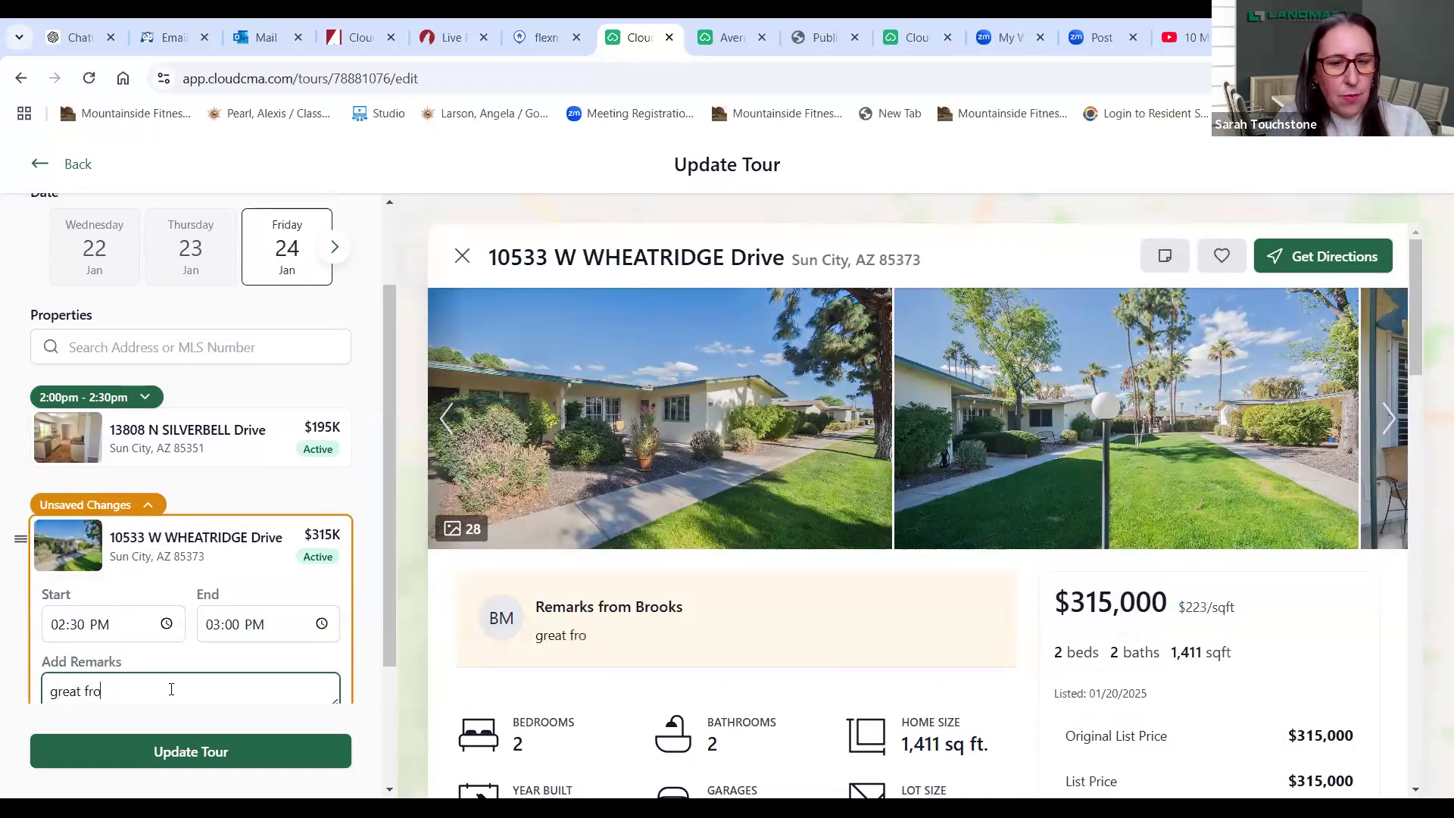
type("nt yard")
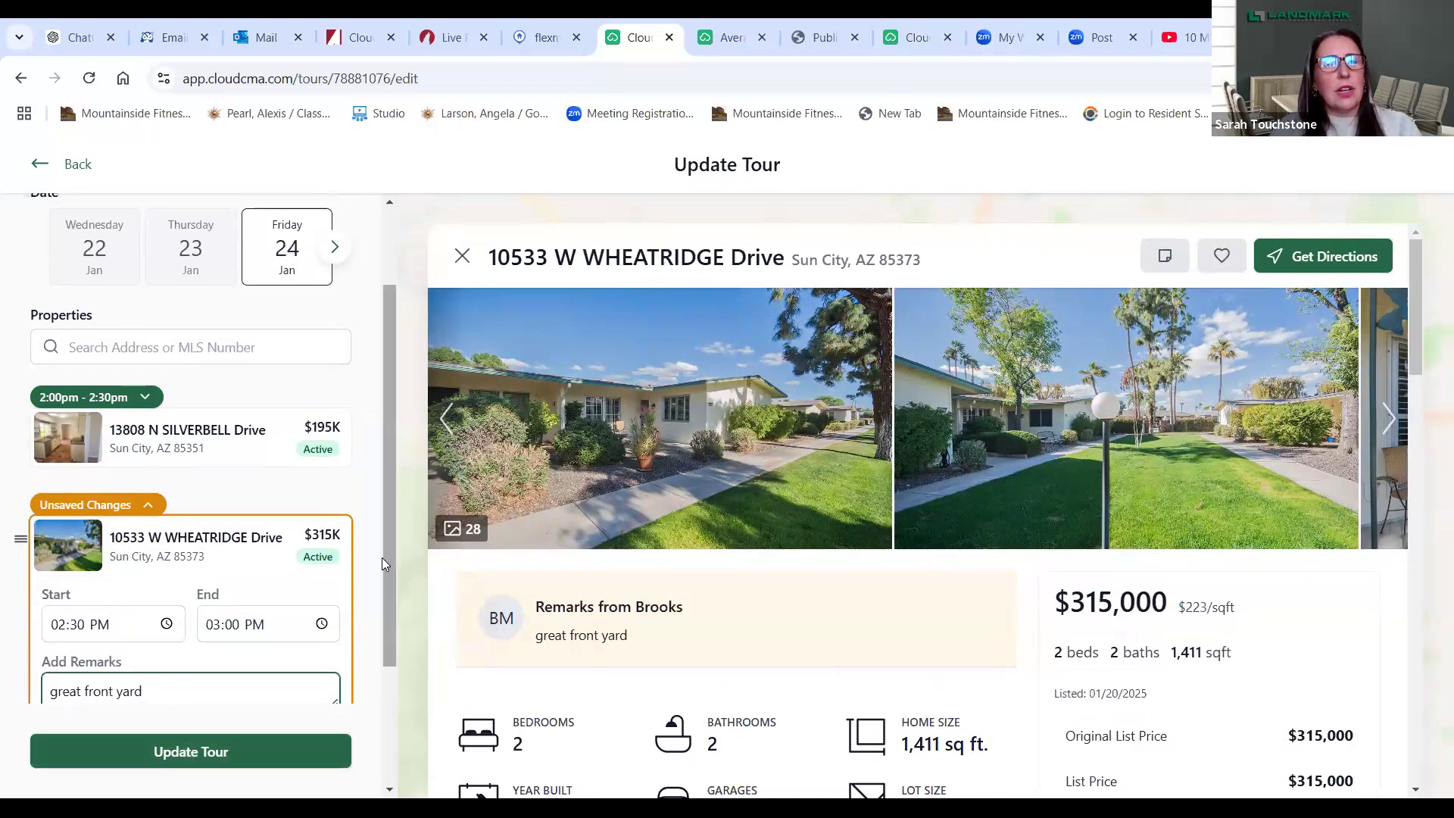
left_click_drag(388, 560, 396, 677)
left_click(243, 571)
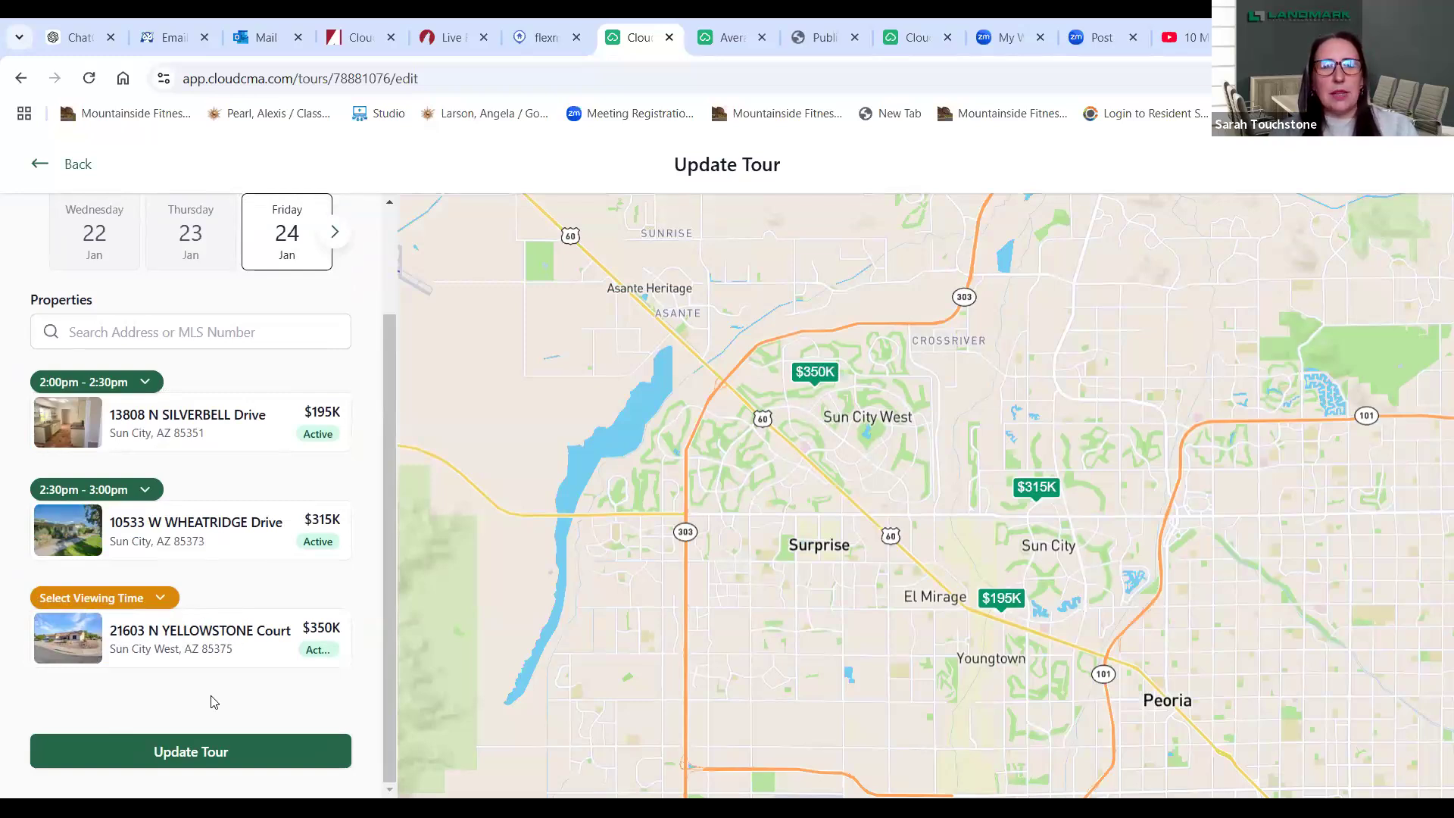
- Save the tour with Update Tour so the Friday, January 24th page shows 2:00–3:00 PM
left_click(153, 751)
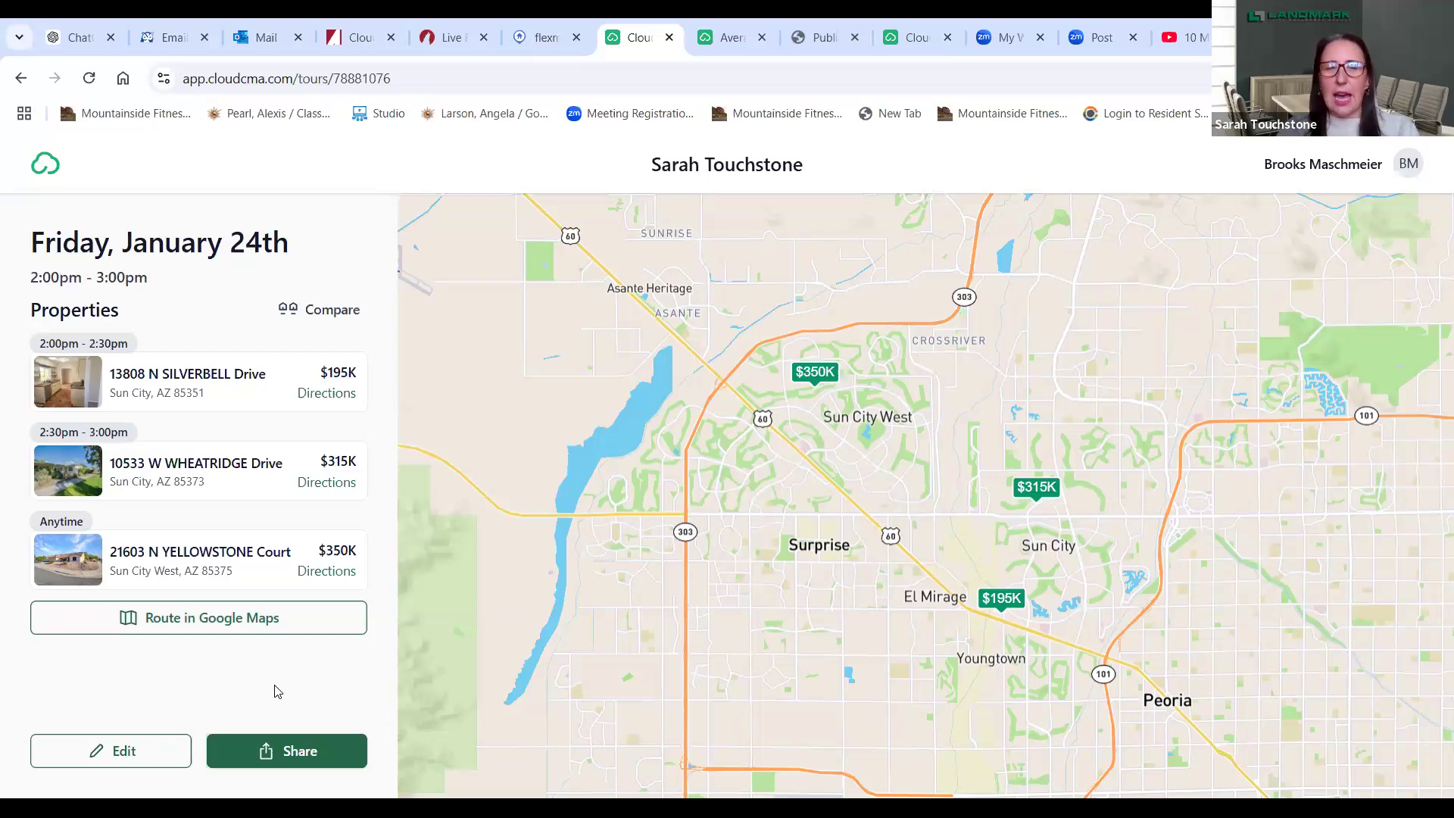
- Copy the tour's public link from the Share options, then start a new browser tab
left_click(310, 758)
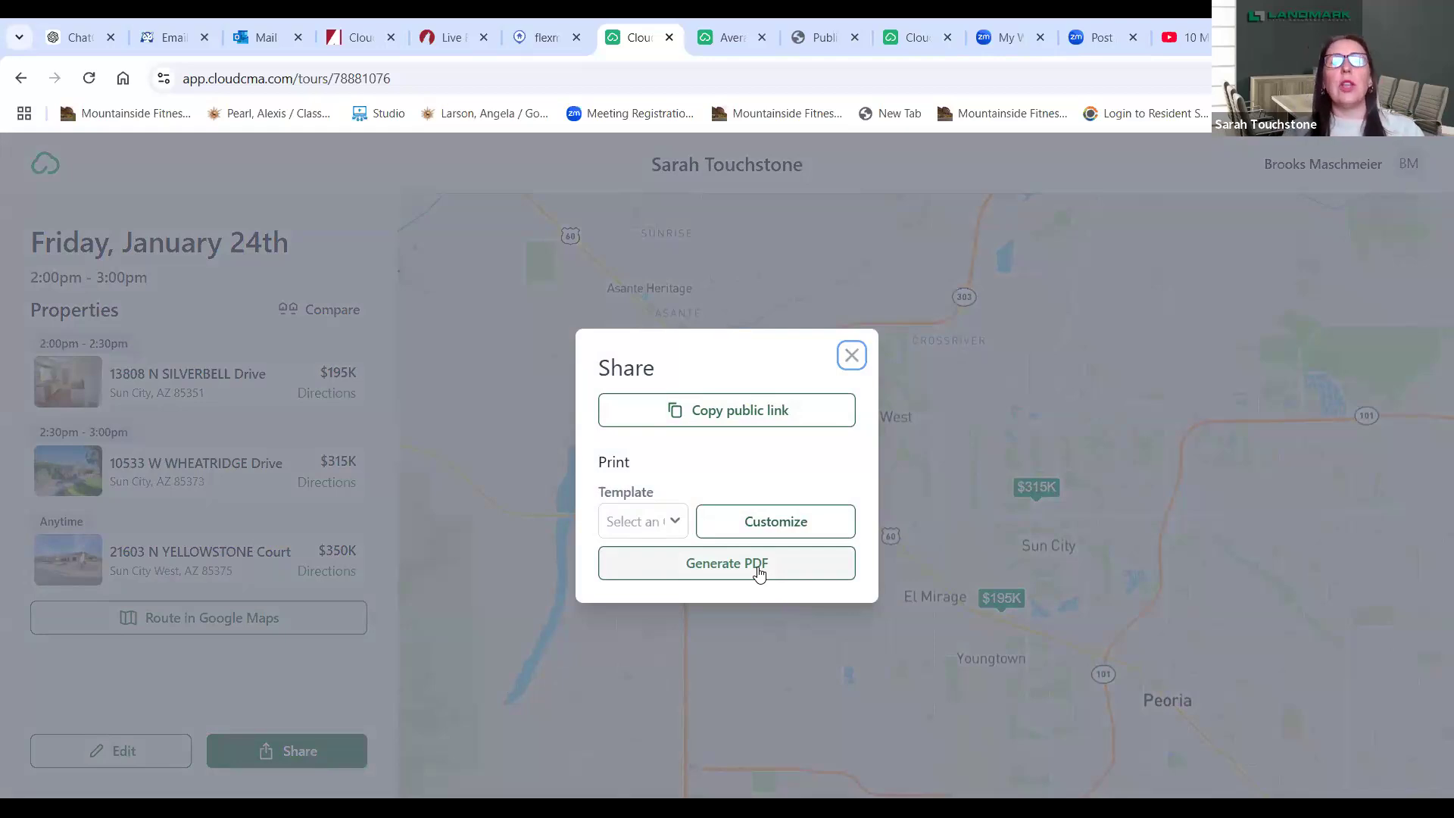
left_click(761, 415)
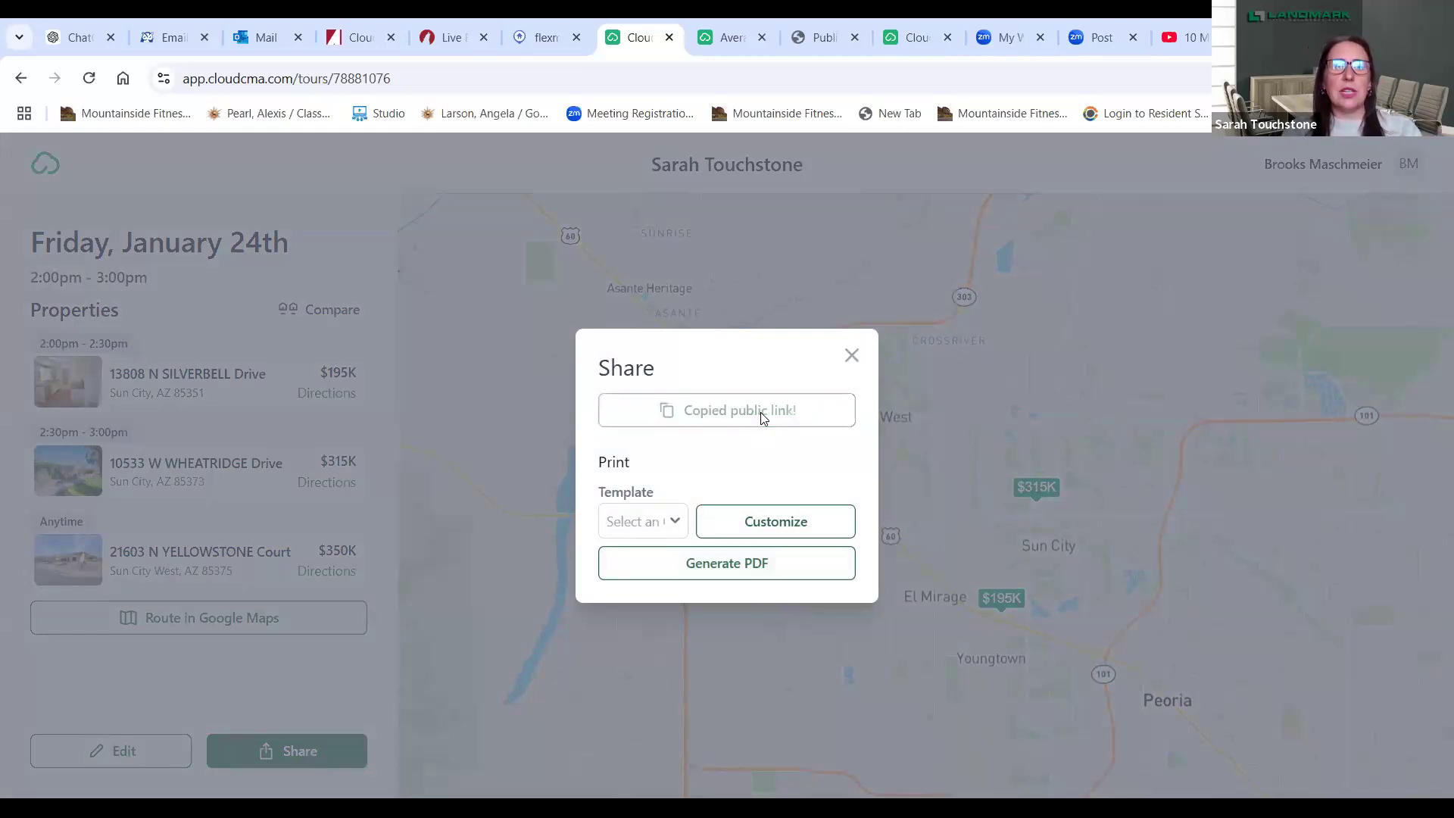
left_click(851, 359)
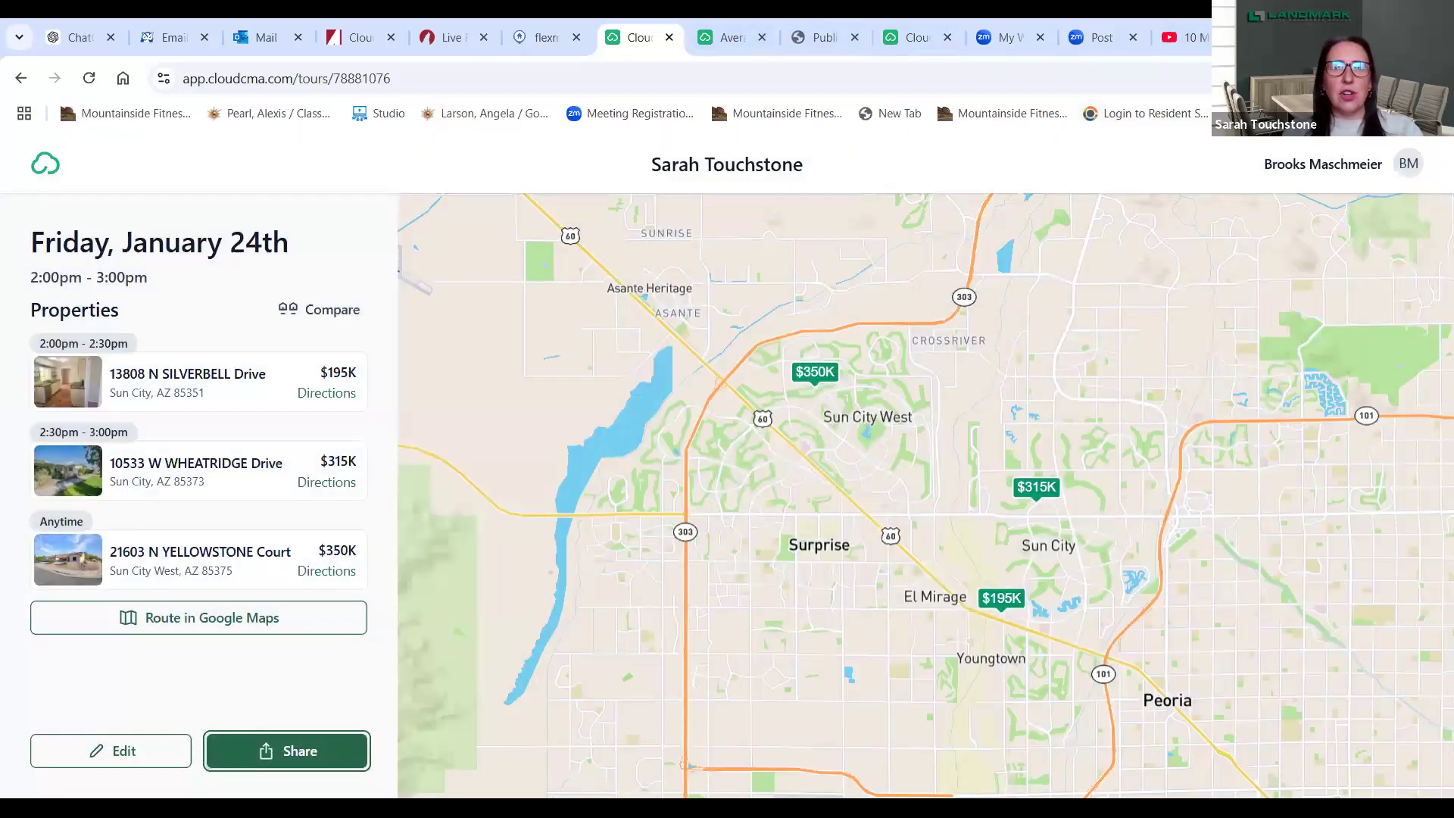
key("ctrl+t")
- Paste the copied public tour link into the new tab's address bar and load it
left_click(445, 80)
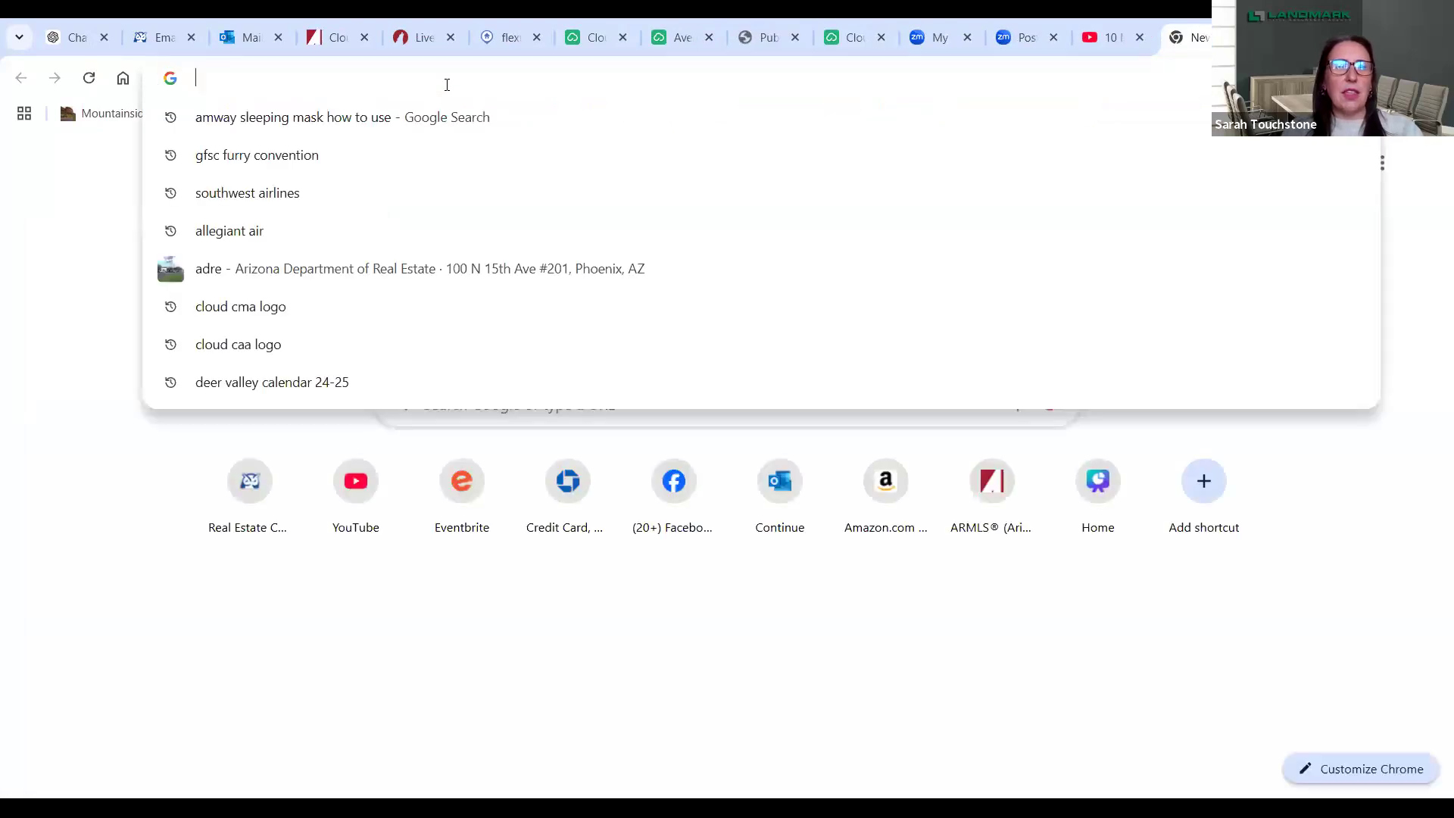
right_click(446, 80)
left_click(504, 248)
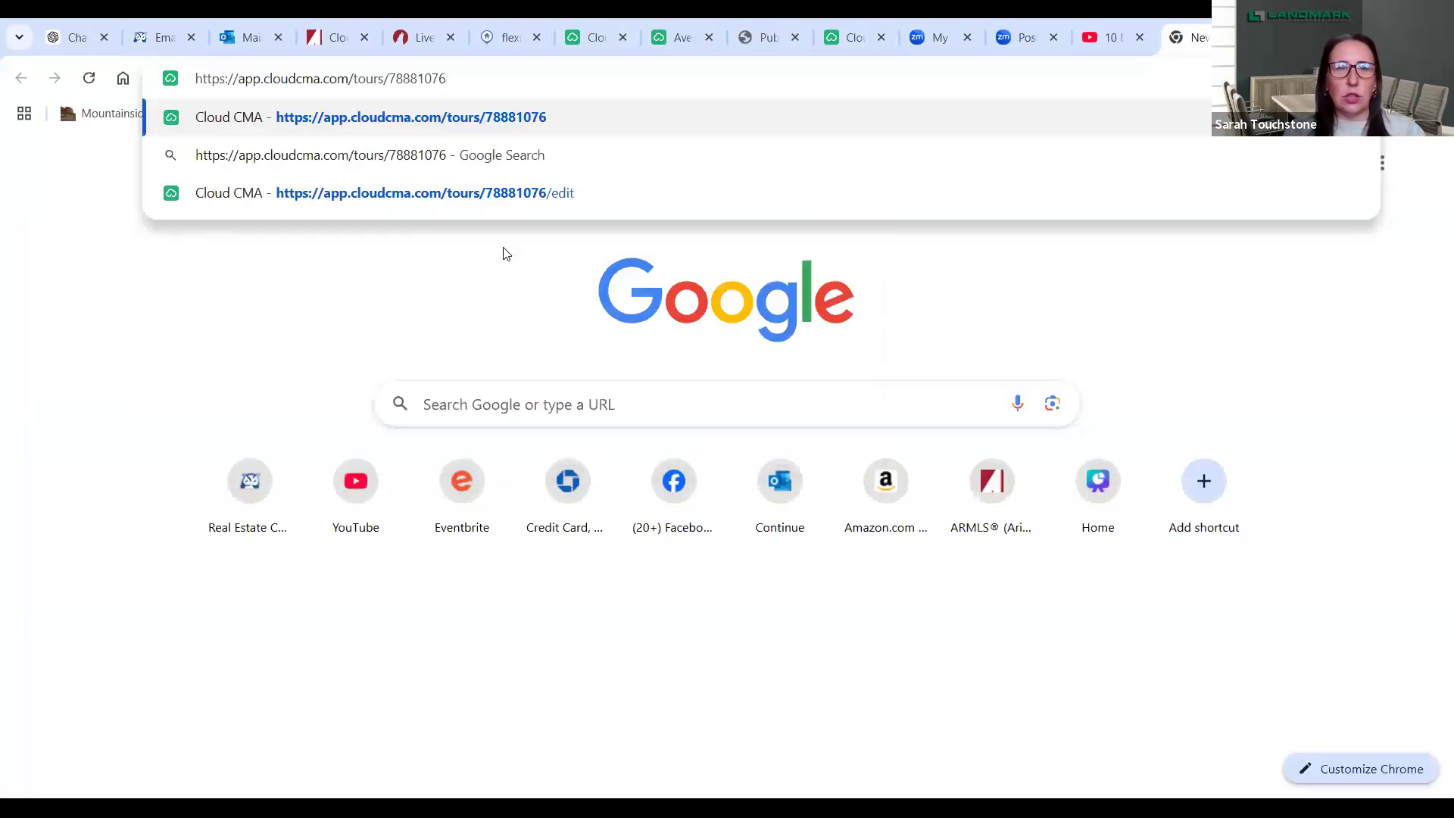
key("Return")
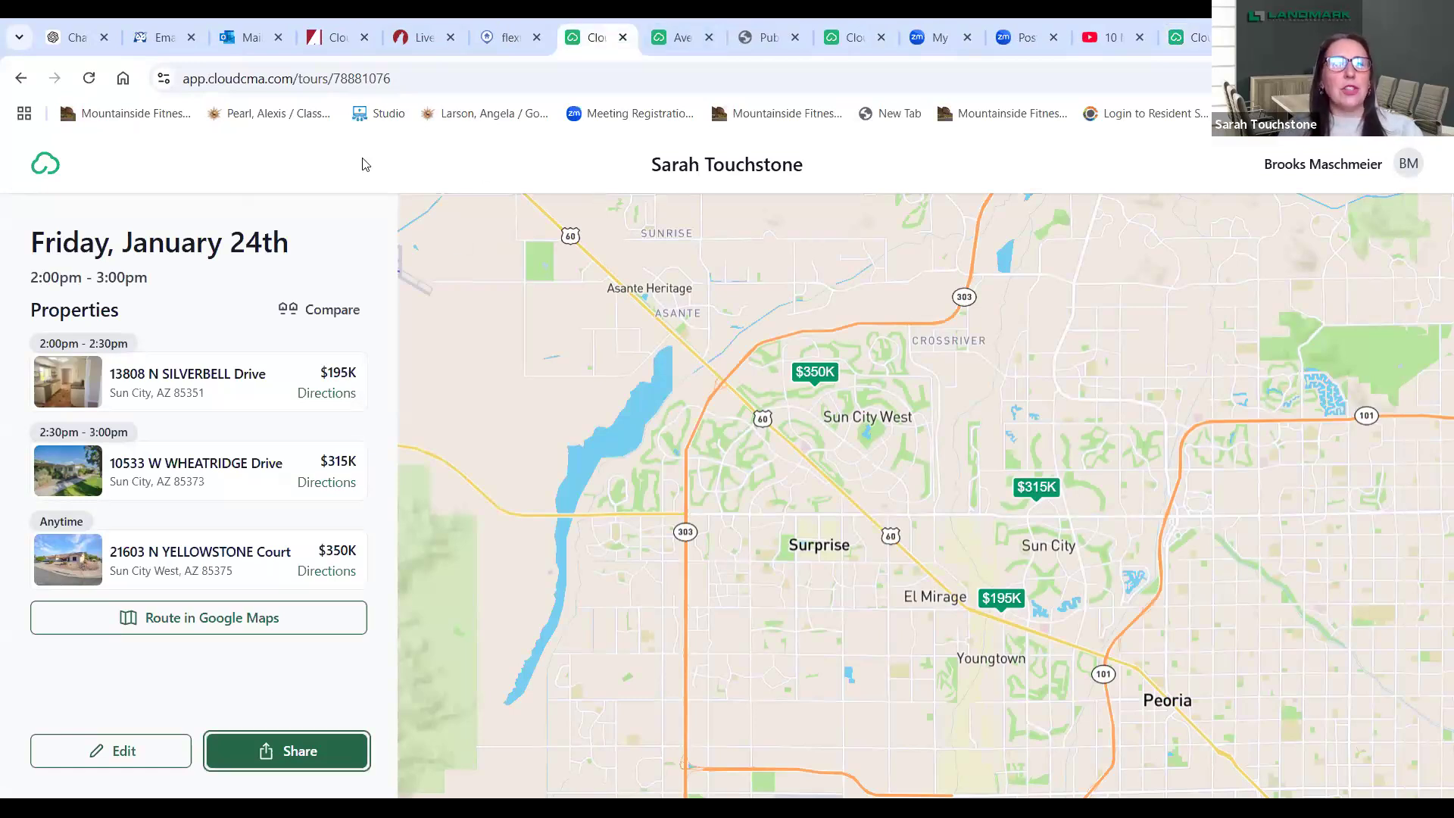
- Open the three-property tour's live view from Recent Reports, then return to the Recent Reports tab
left_click(51, 171)
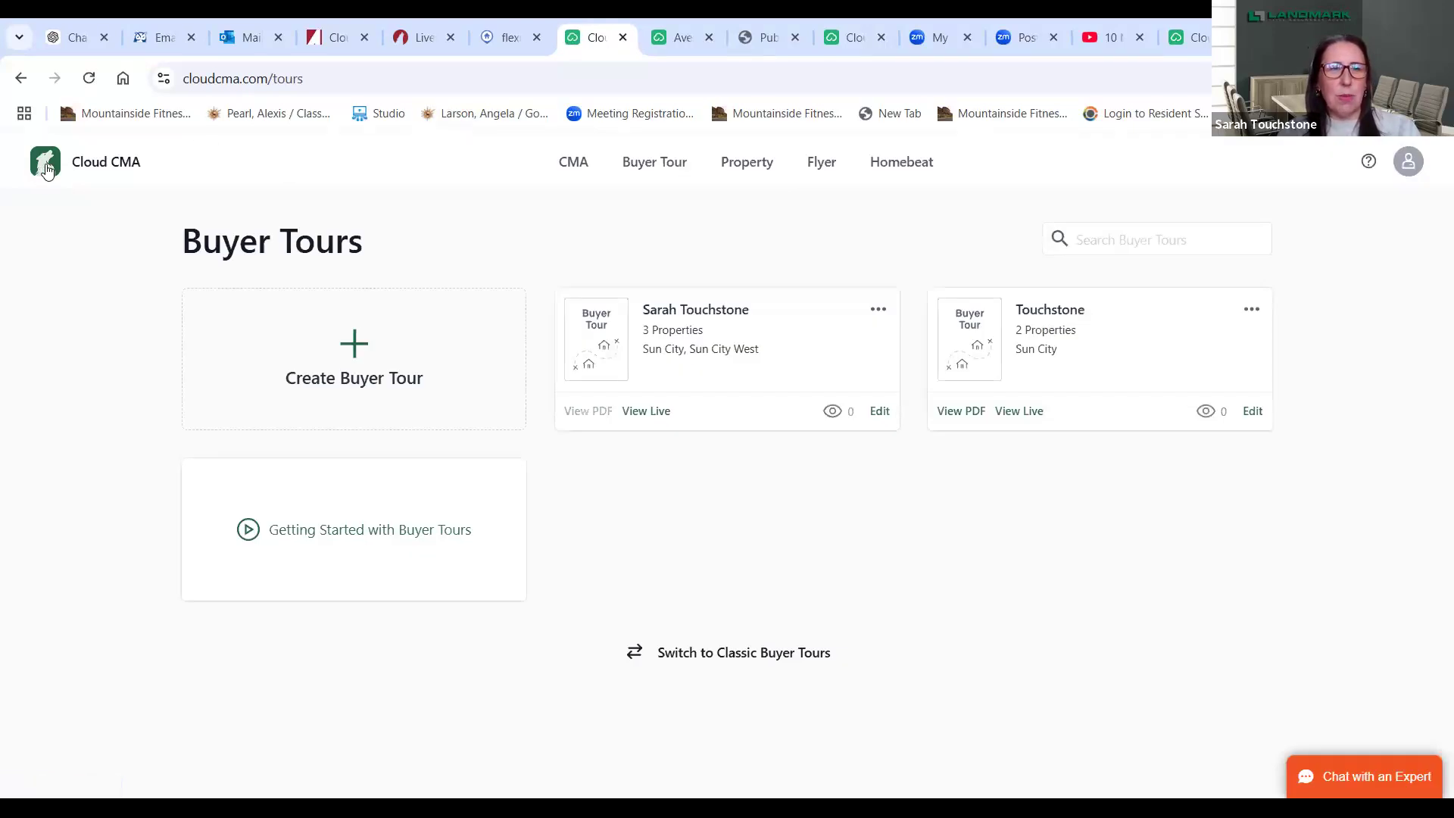
left_click(46, 171)
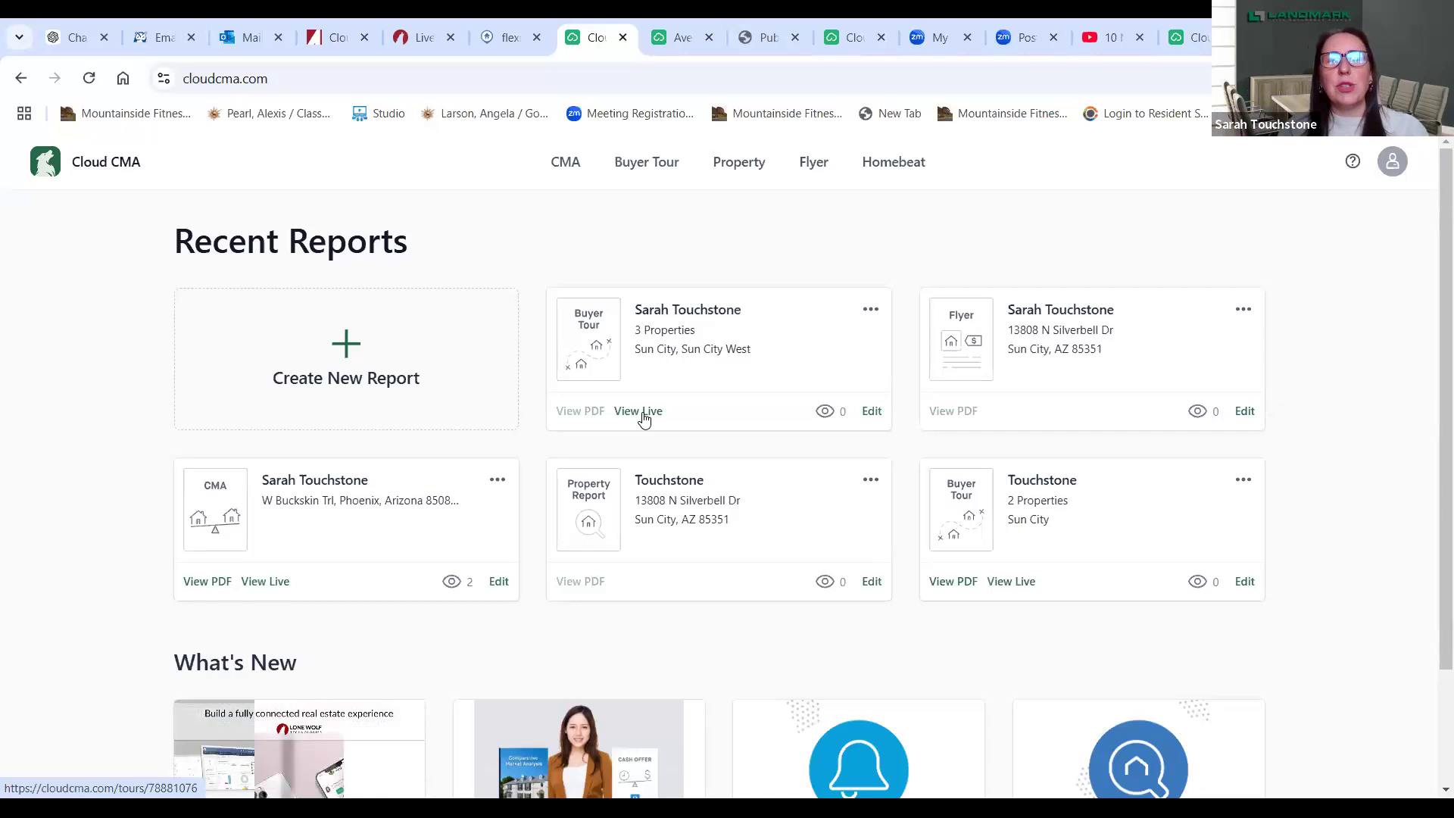
left_click(642, 417)
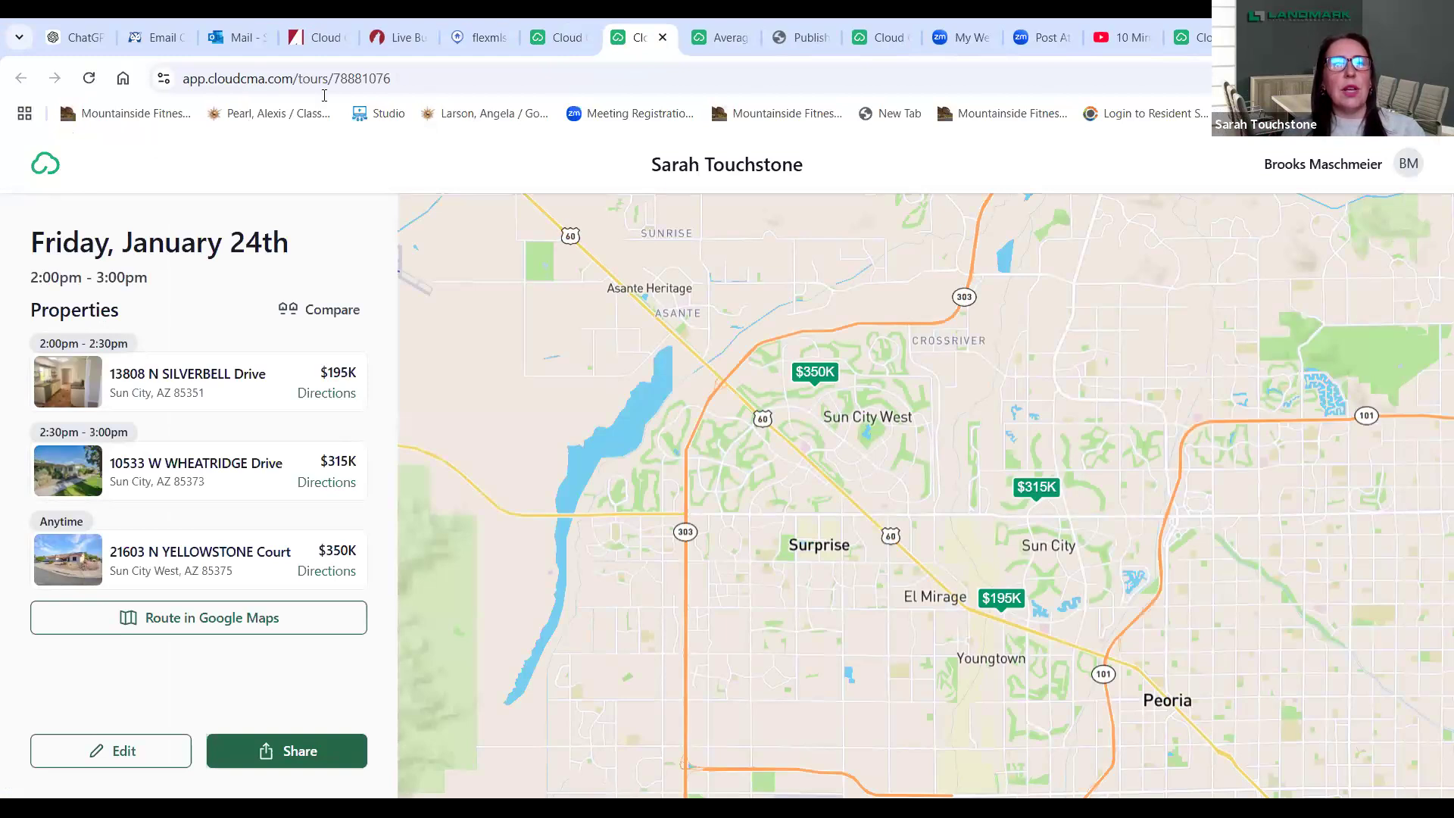
left_click(559, 38)
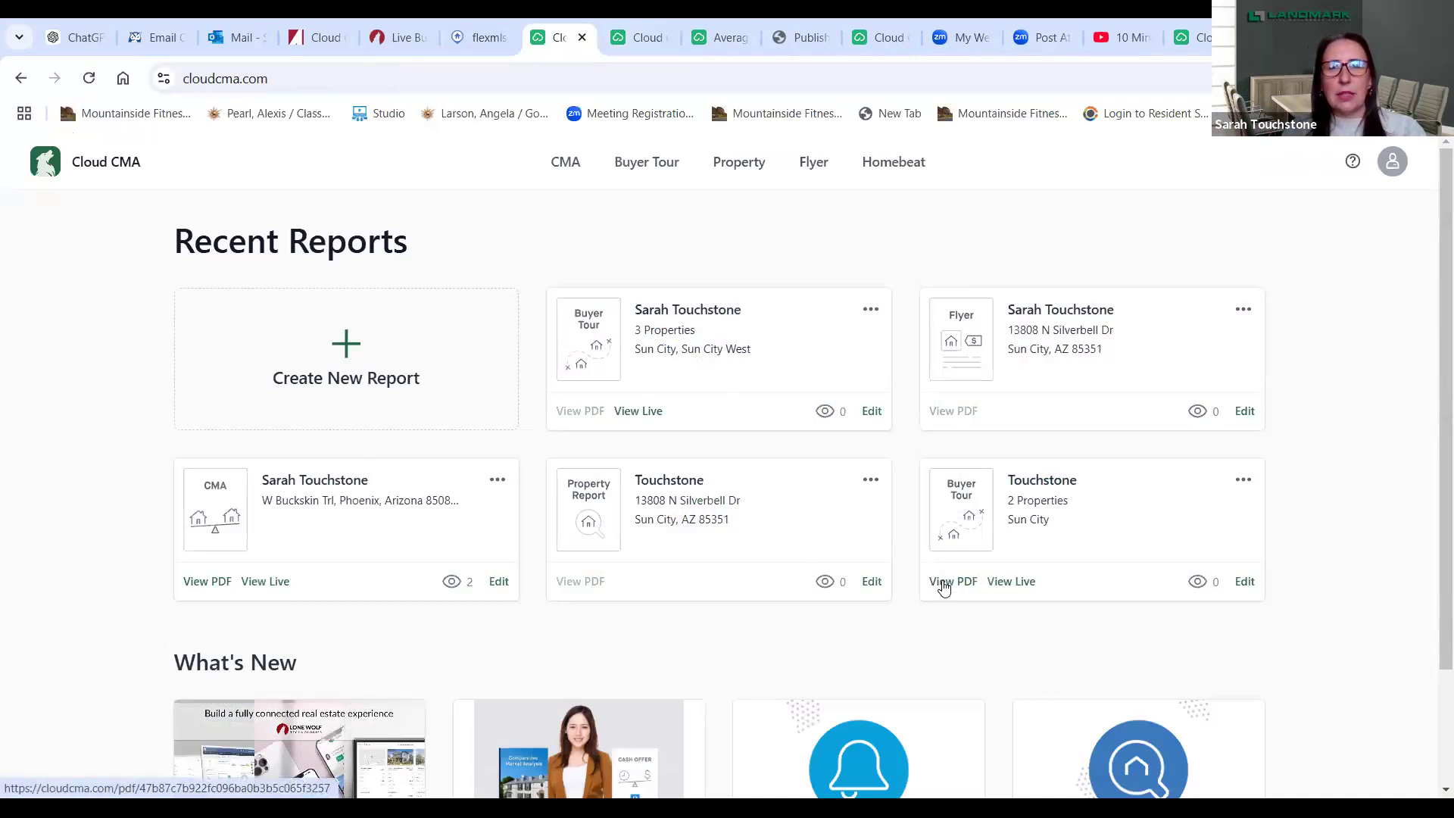
- Open the 2-property Buyer Tour PDF and view the Silverbell listing's page 7–8 remarks
left_click(942, 581)
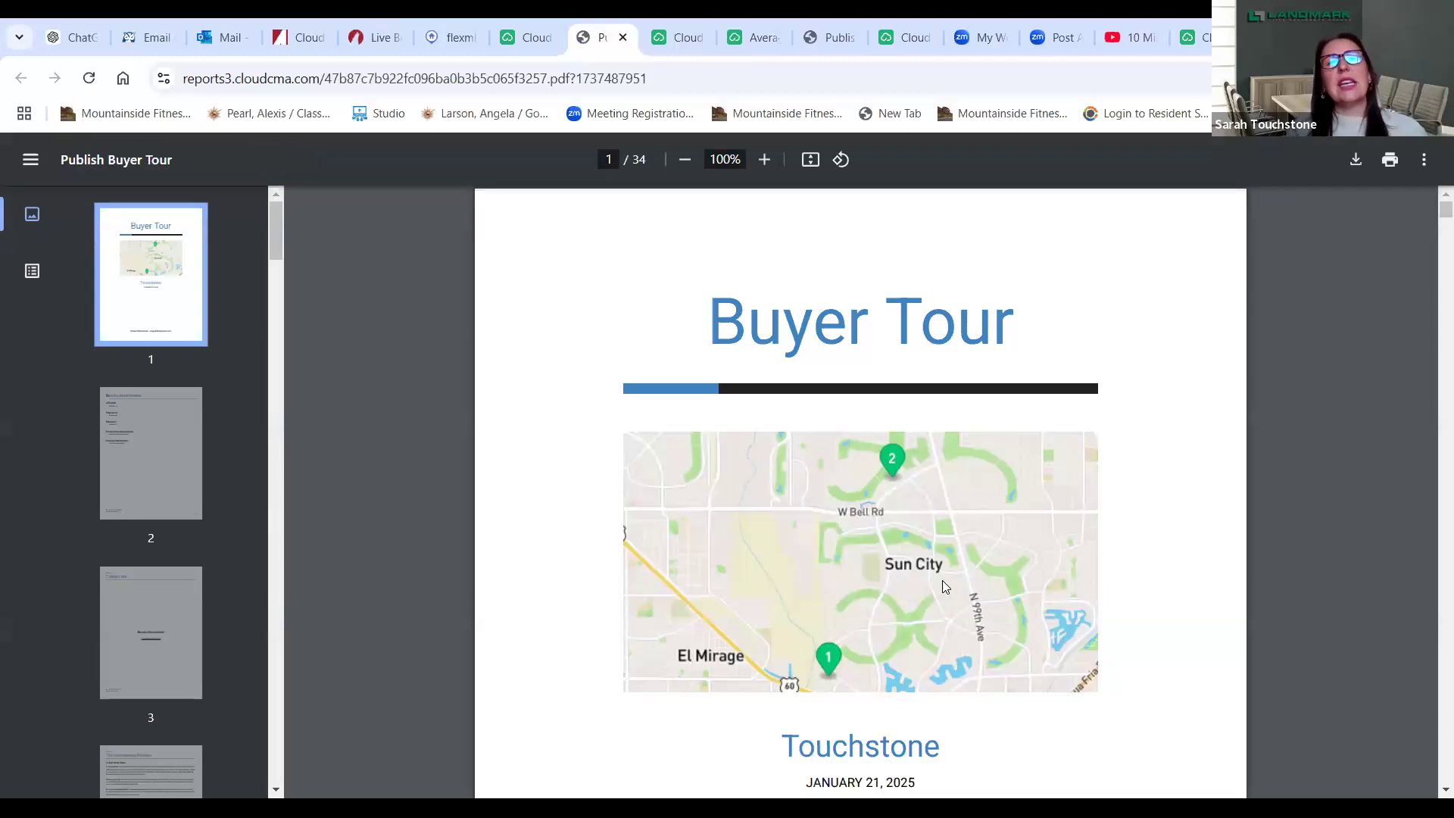
left_click_drag(274, 241, 291, 327)
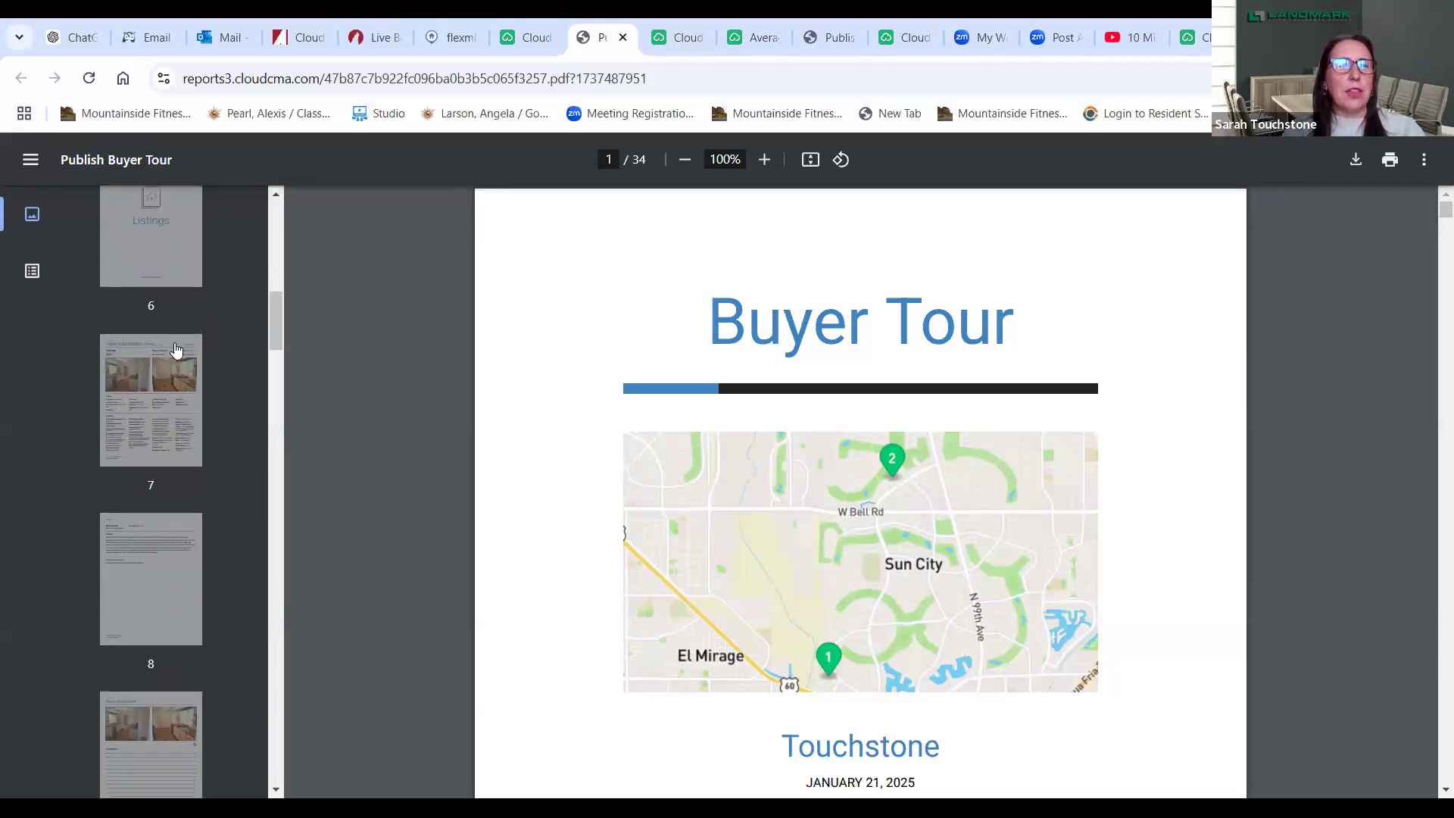
left_click(165, 399)
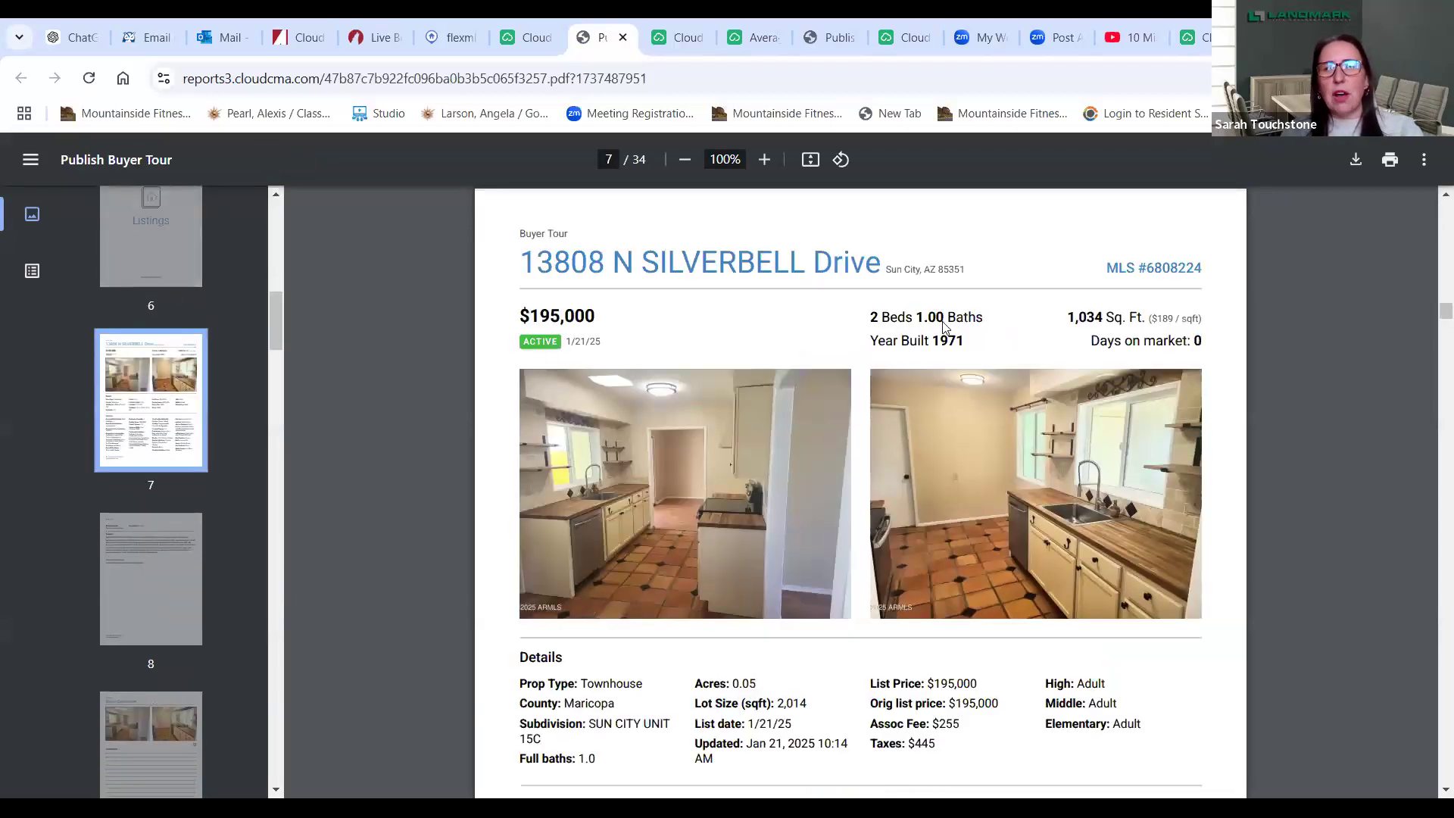
scroll(1432, 799, "down", 2)
scroll(1432, 798, "down", 12)
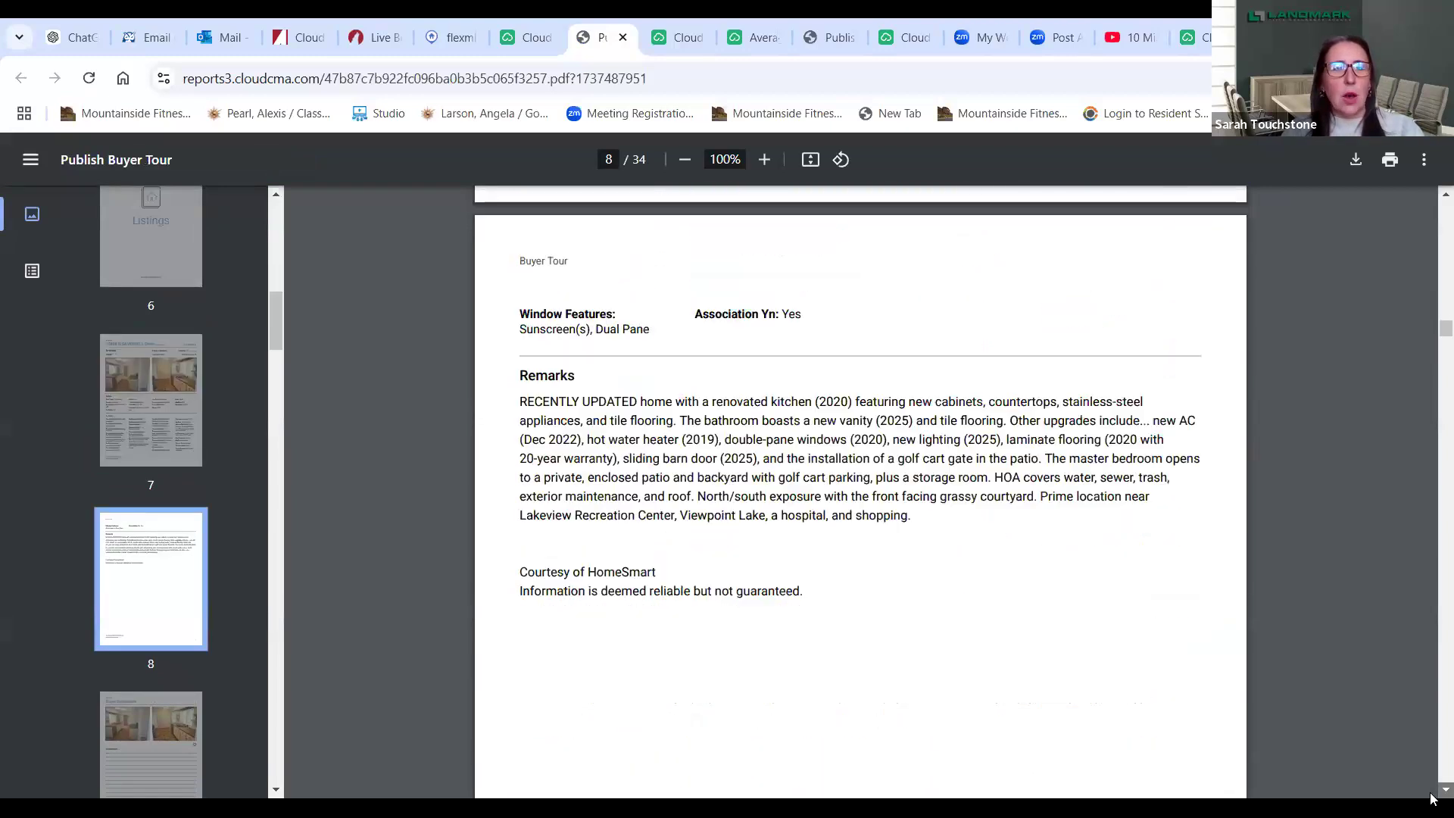